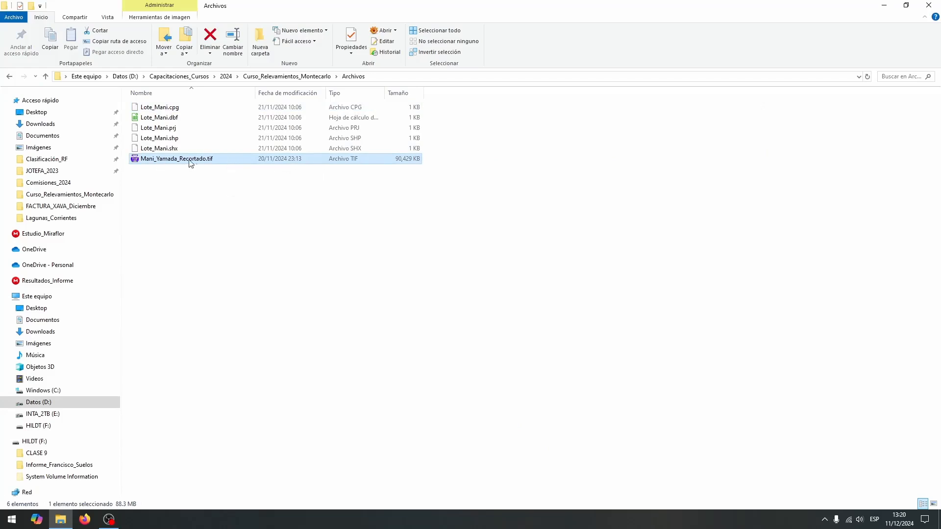
Step: Launch QGIS Desktop 3.30.0 and start a new empty project
left_click(182, 109)
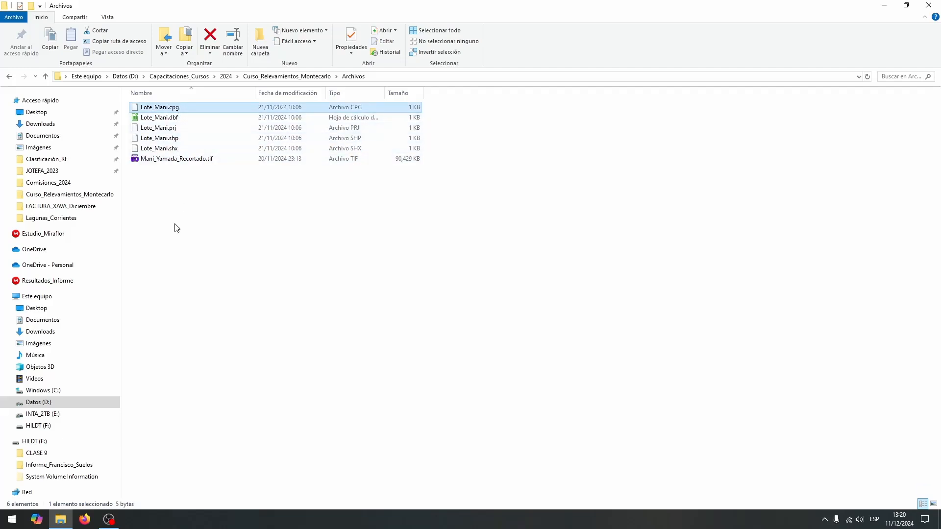
key("super")
type("qgis")
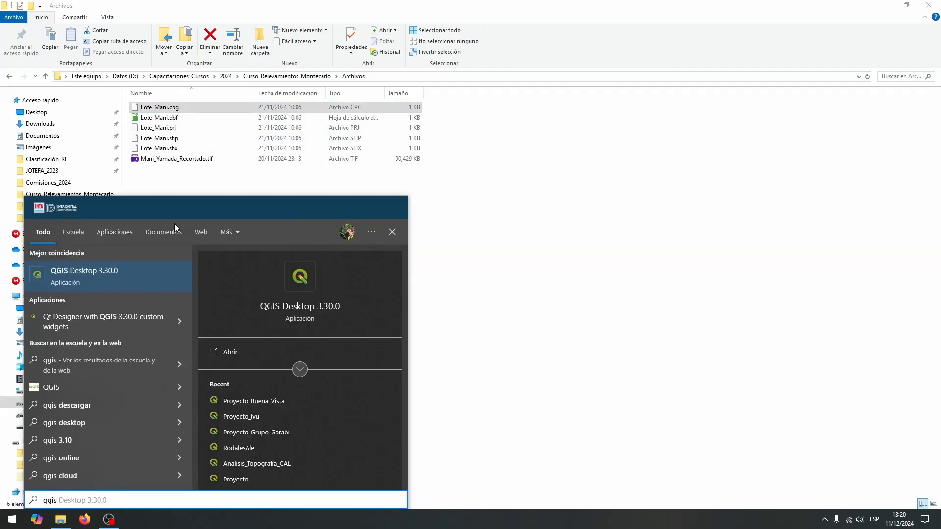
key("Return")
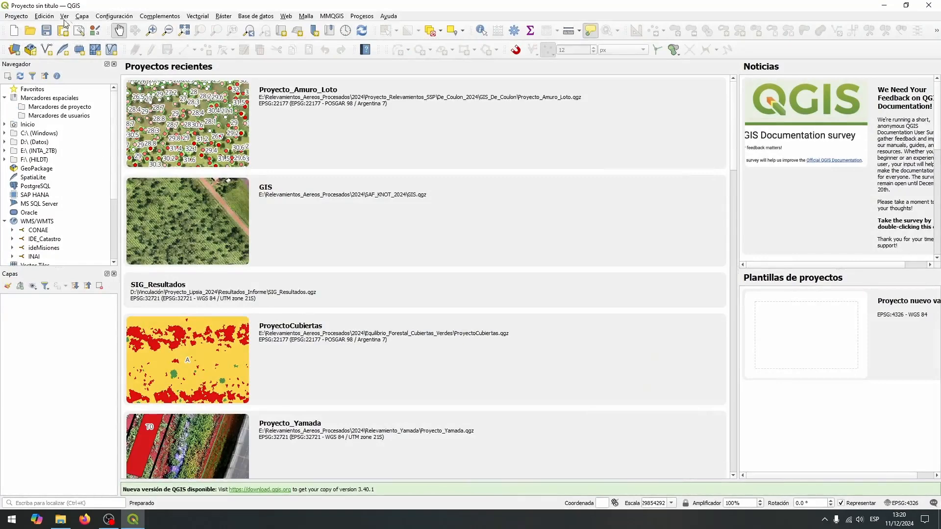
left_click(14, 31)
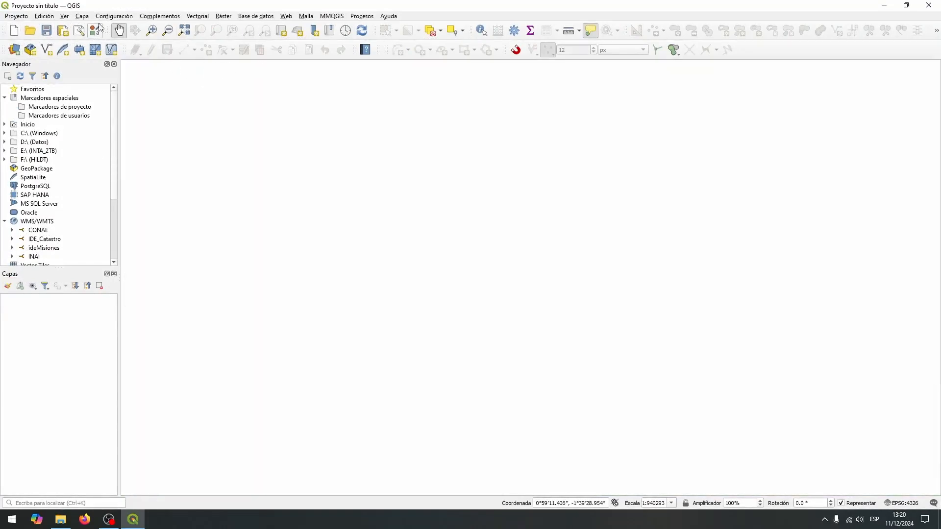
Step: Add the orthomosaic Mani_Yamada_Recortado.tif from the Archivos folder to the project as a raster layer
left_click(83, 19)
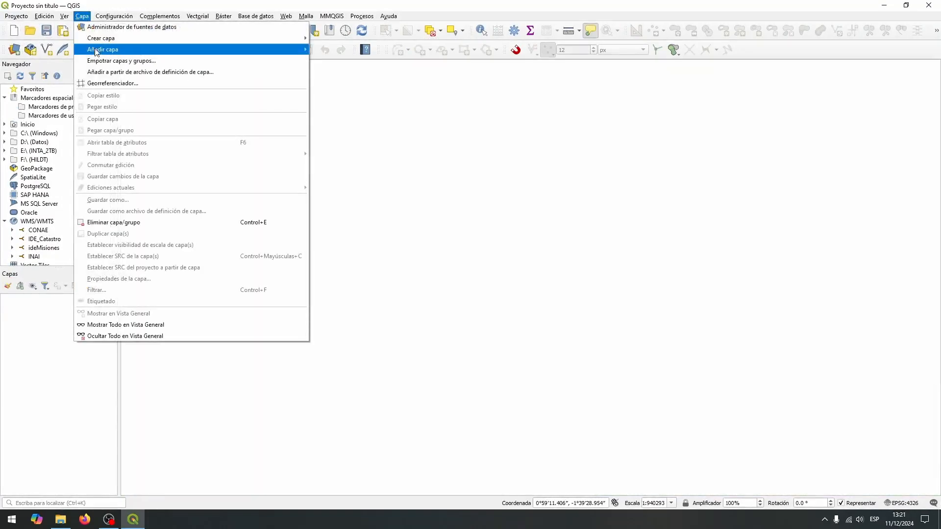
mouse_move(95, 42)
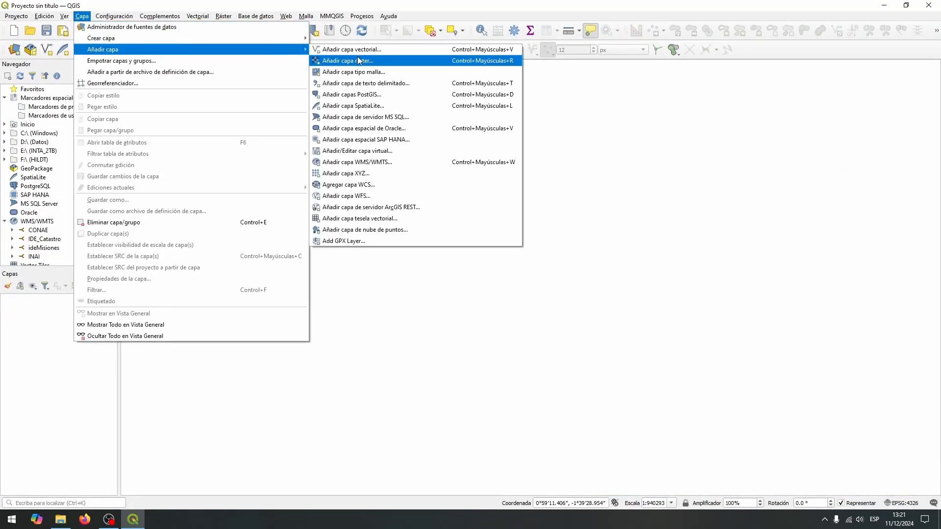
left_click(355, 62)
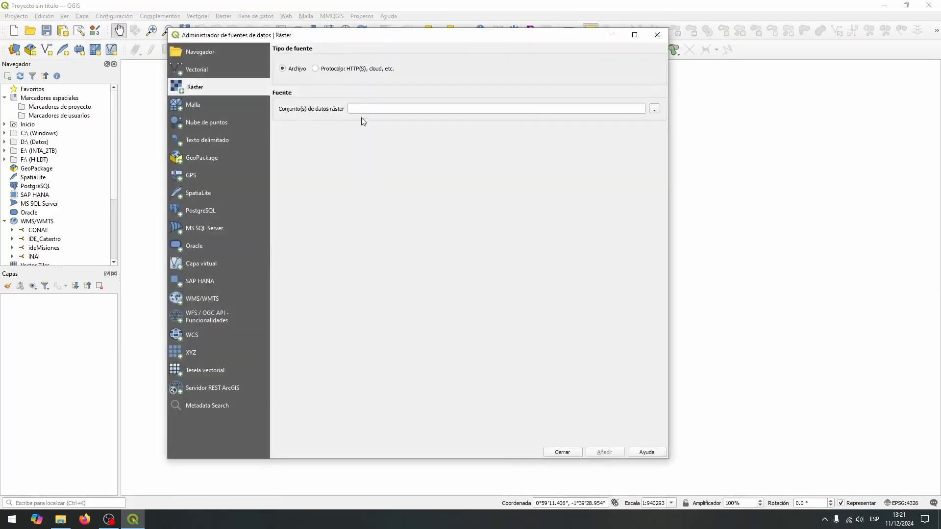
left_click(655, 109)
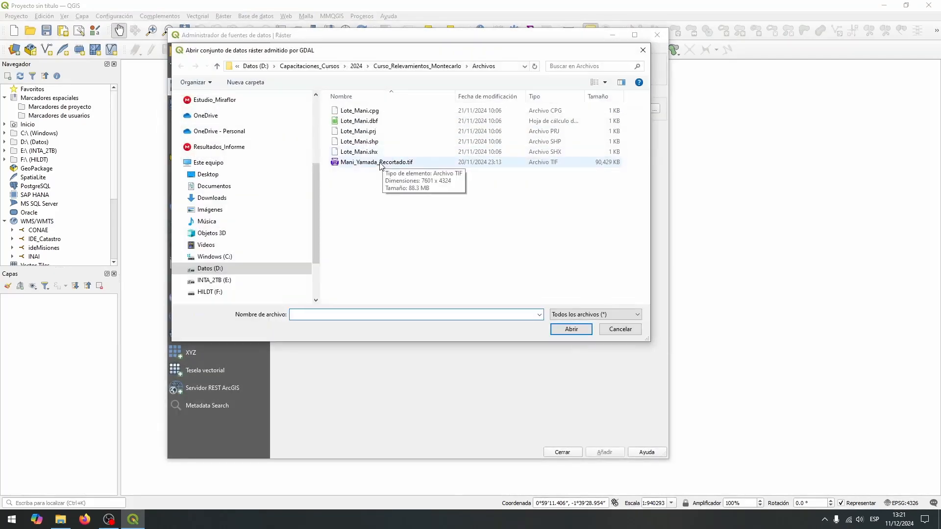
double_click(380, 163)
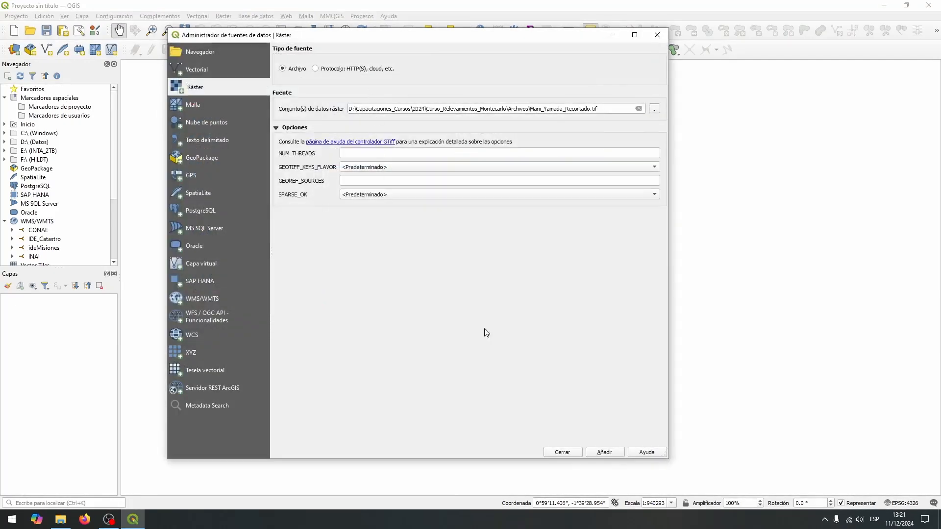
left_click(604, 452)
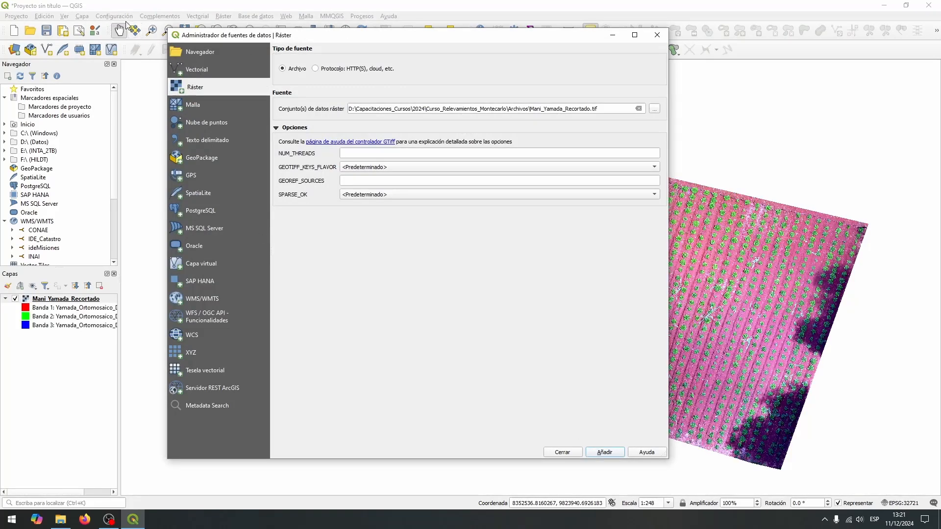
Step: Add the shapefile Lote_Mani.shp from the Archivos folder as a vector layer and close the data source manager
left_click(189, 69)
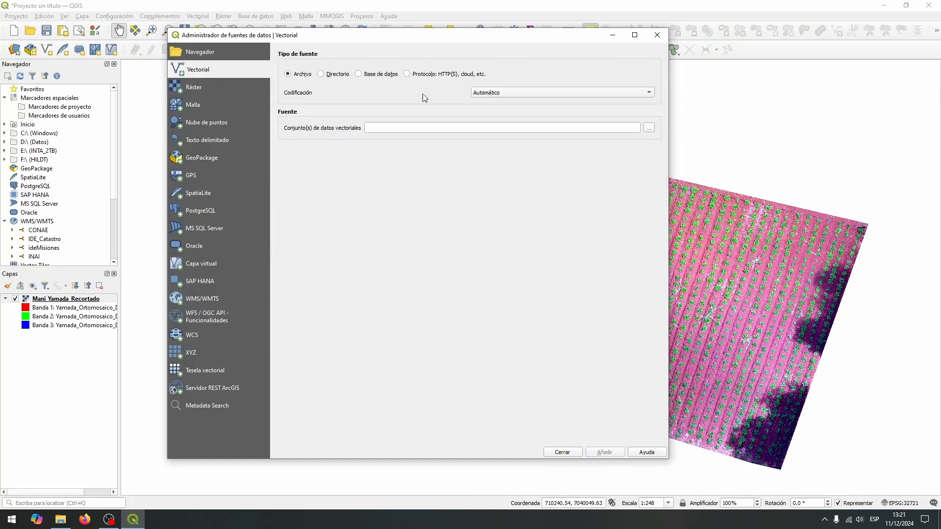
left_click(647, 128)
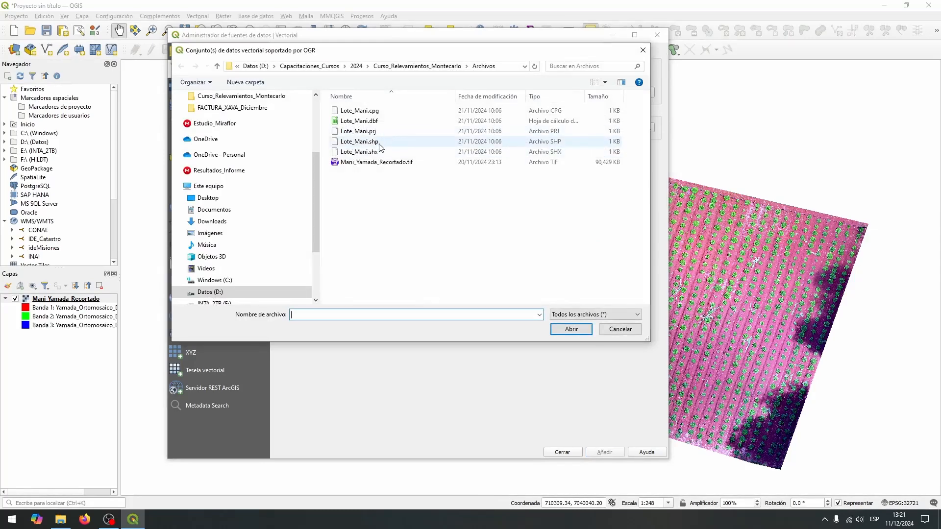
left_click(351, 142)
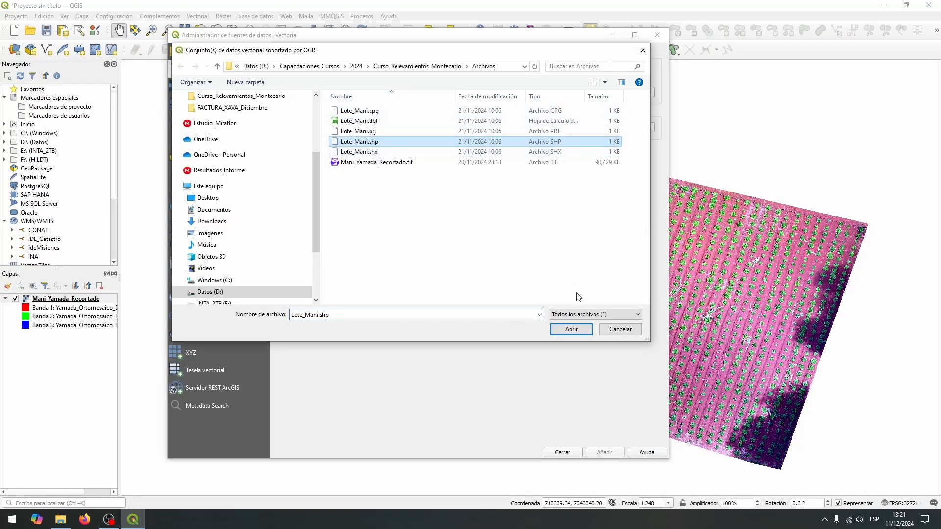
left_click(571, 334)
left_click(602, 452)
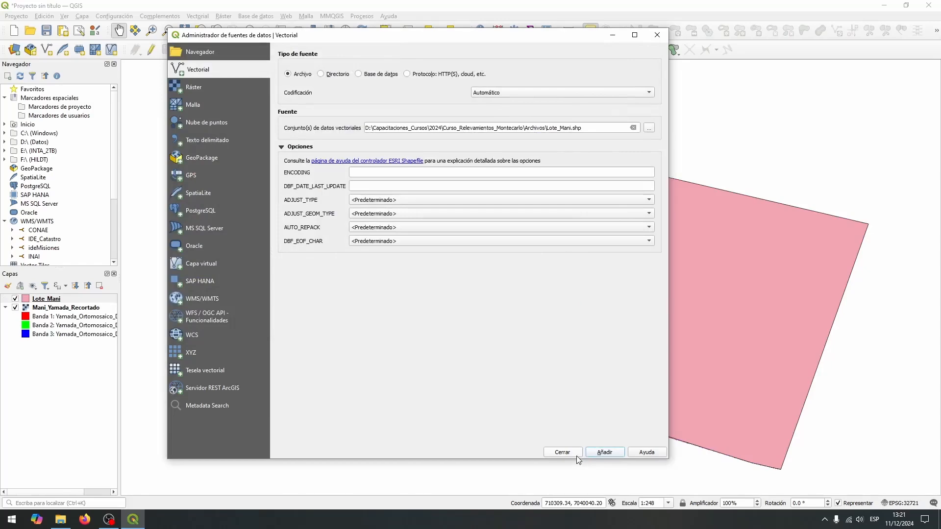
left_click(573, 452)
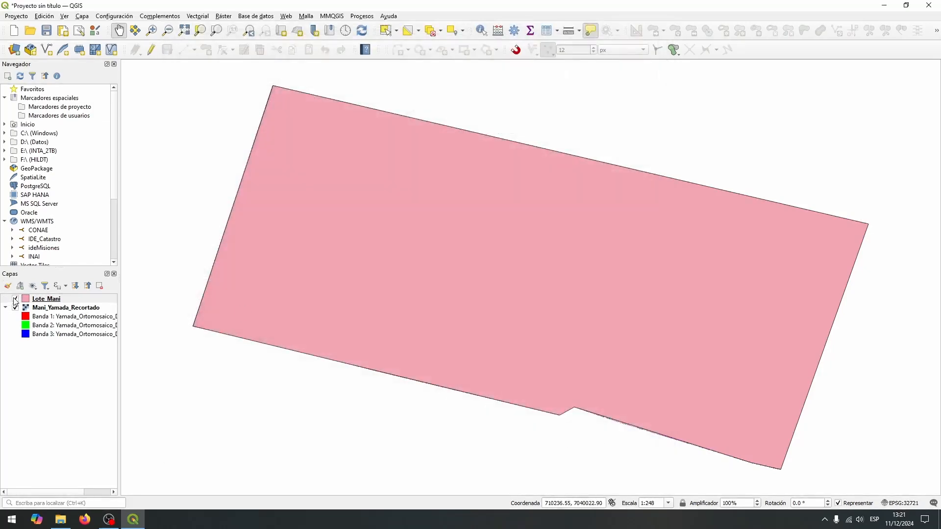
Step: Toggle the visibility of the lot polygon and the orthomosaic, leaving Lote_Mani hidden and Mani_Yamada_Recortado shown
left_click(15, 298)
left_click(15, 308)
left_click(15, 299)
left_click(15, 307)
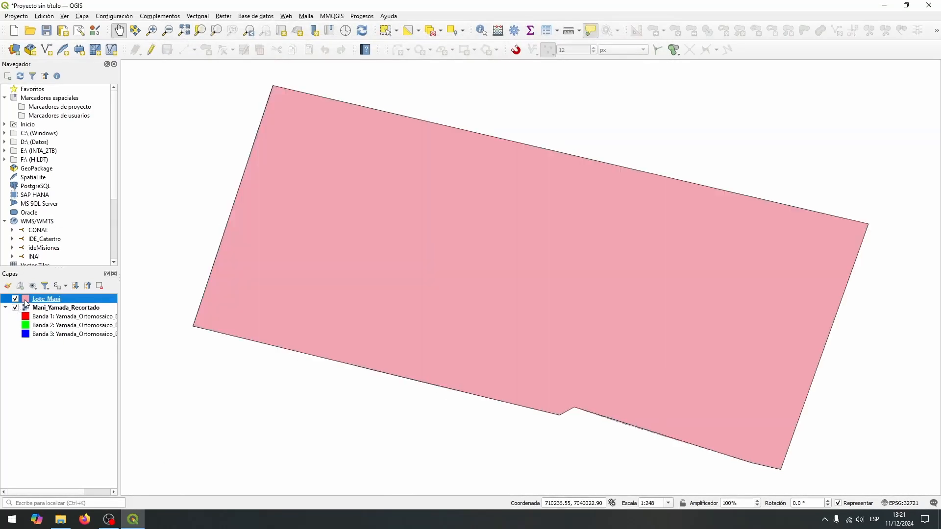
left_click_drag(26, 303, 47, 349)
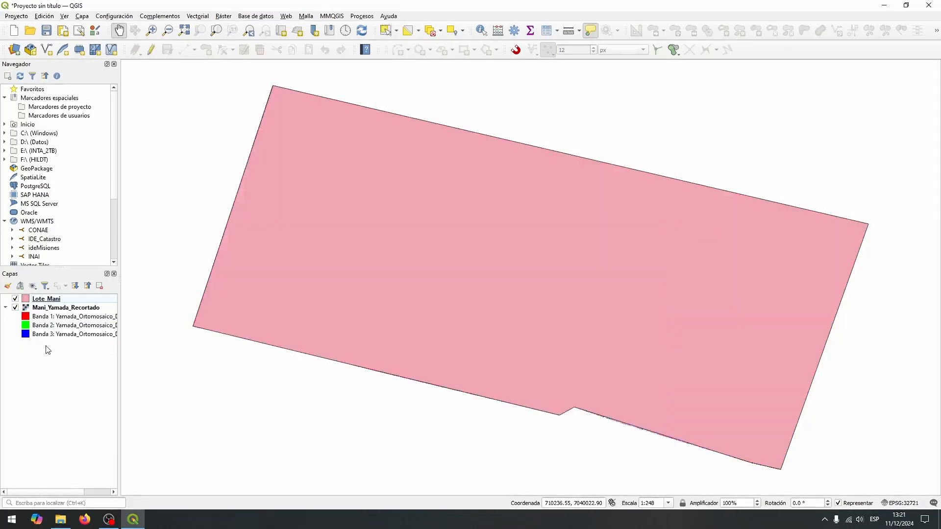
left_click(16, 298)
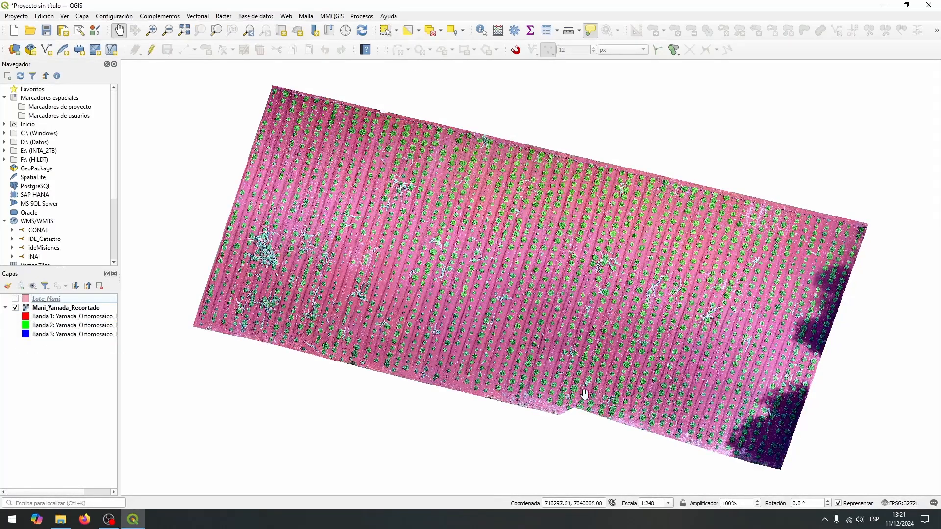
Step: Check the project's coordinate reference system in the project properties without changing it
left_click(902, 503)
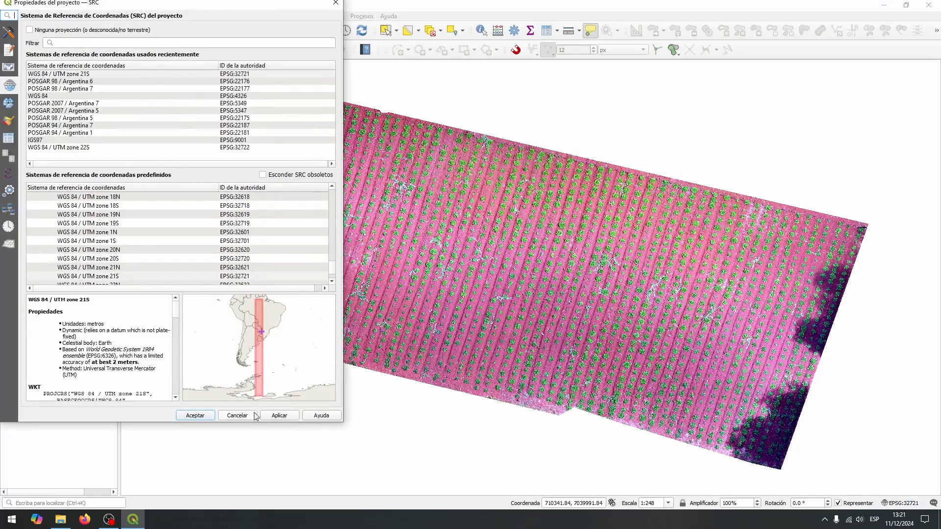
left_click(237, 416)
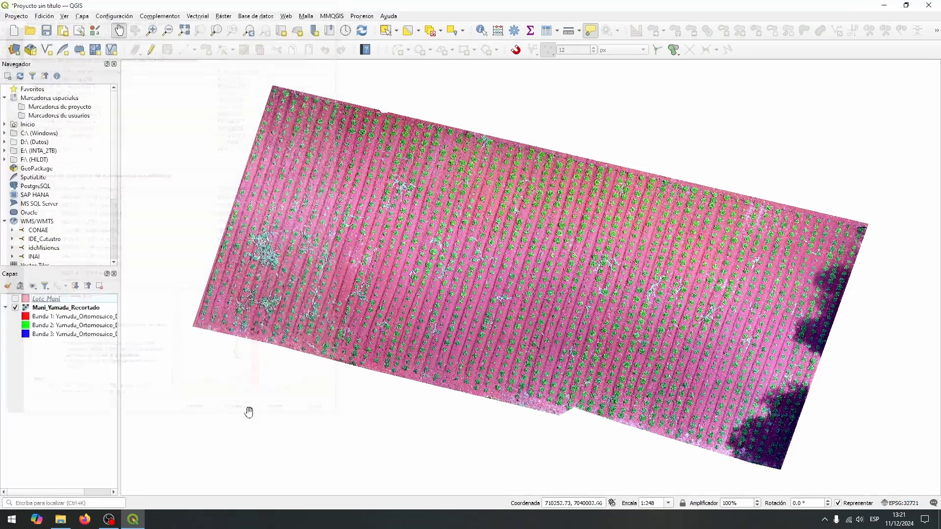
Step: Examine the orthomosaic's plants, crop rows, field edges and shaded corner at several scales
scroll(443, 209, "up", 2)
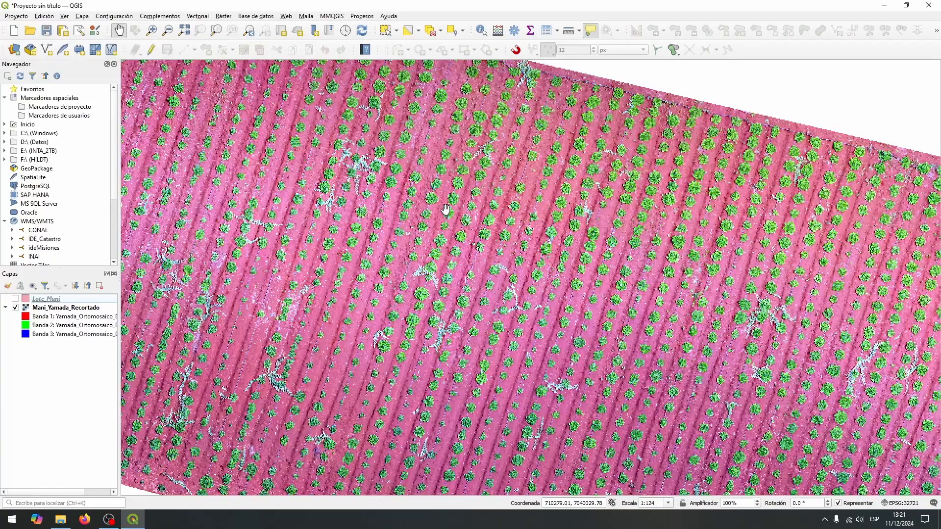
scroll(546, 253, "down", 2)
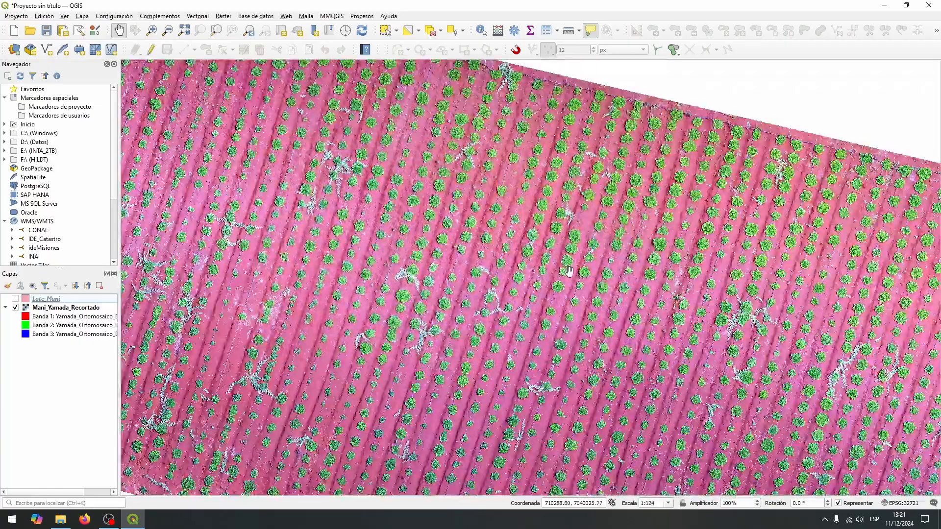
left_click_drag(569, 273, 317, 293)
scroll(487, 207, "up", 3)
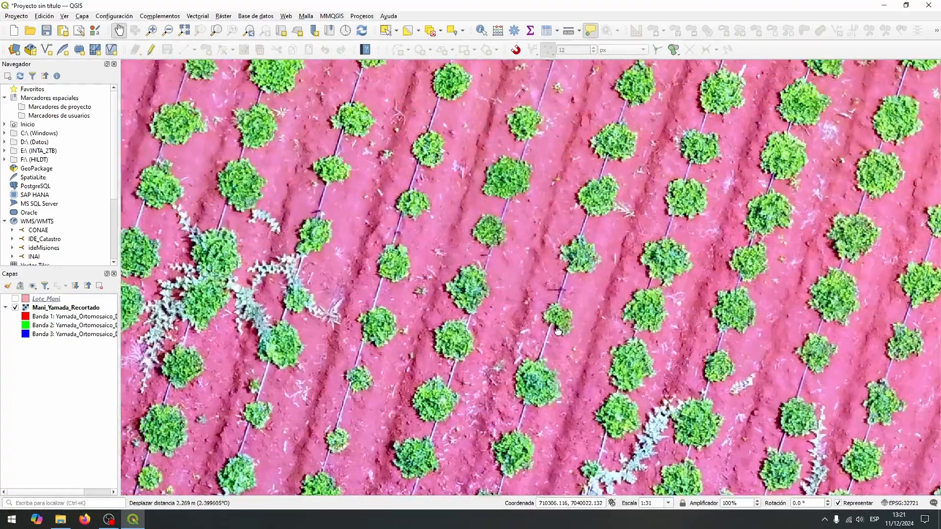
left_click_drag(555, 195, 542, 360)
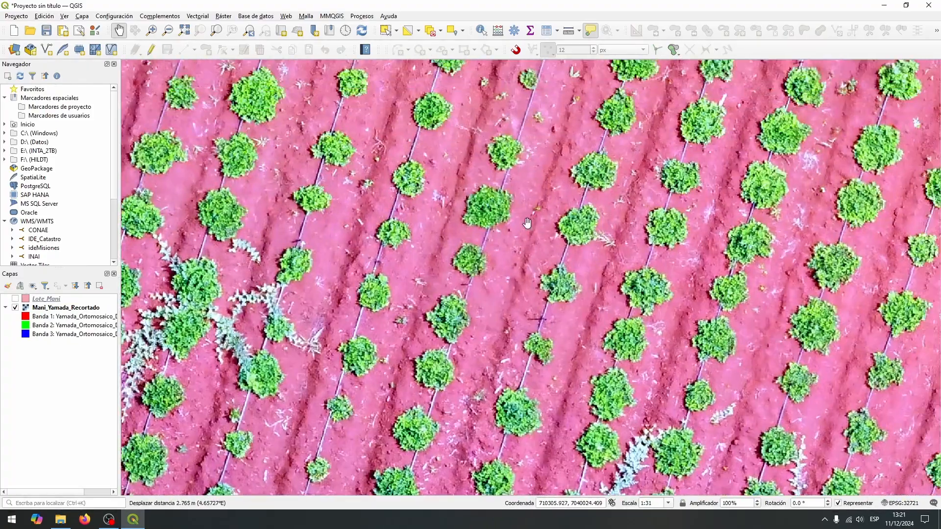
left_click_drag(527, 223, 610, 248)
scroll(359, 324, "down", 2)
left_click_drag(346, 335, 673, 279)
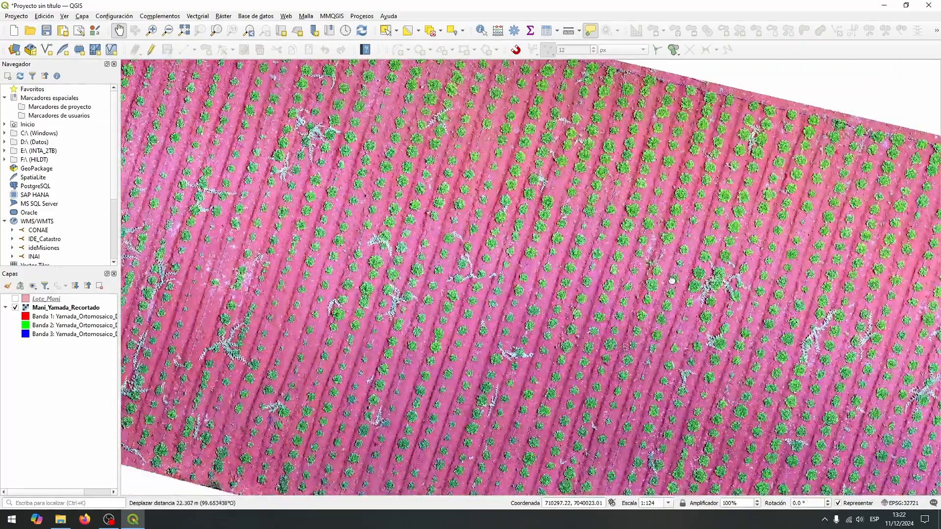
scroll(407, 260, "up", 1)
scroll(359, 281, "down", 2)
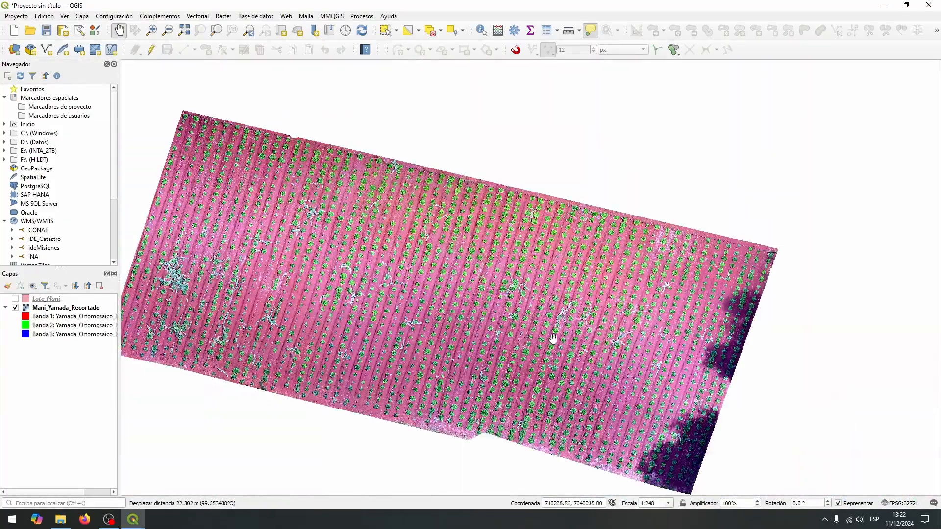
left_click_drag(618, 417, 603, 362)
scroll(444, 255, "up", 2)
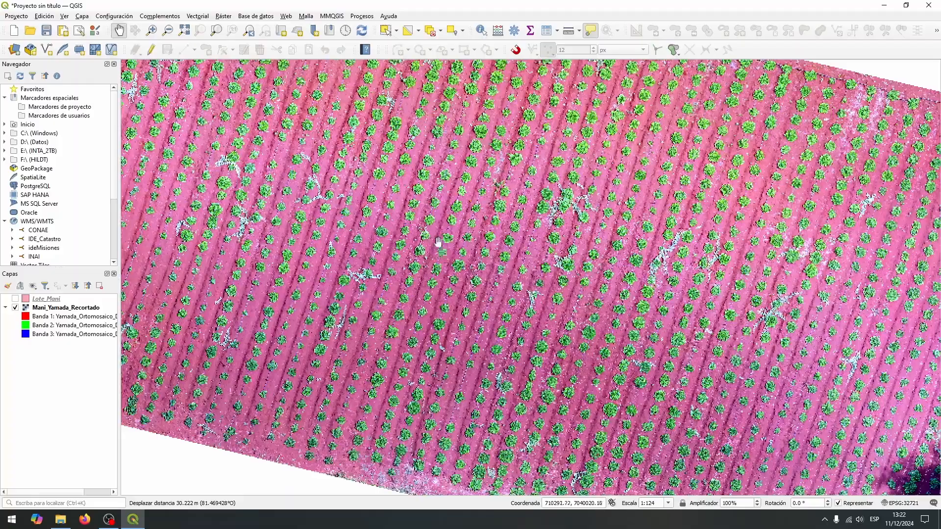
left_click_drag(439, 230, 672, 328)
scroll(596, 305, "down", 1)
left_click_drag(487, 256, 178, 135)
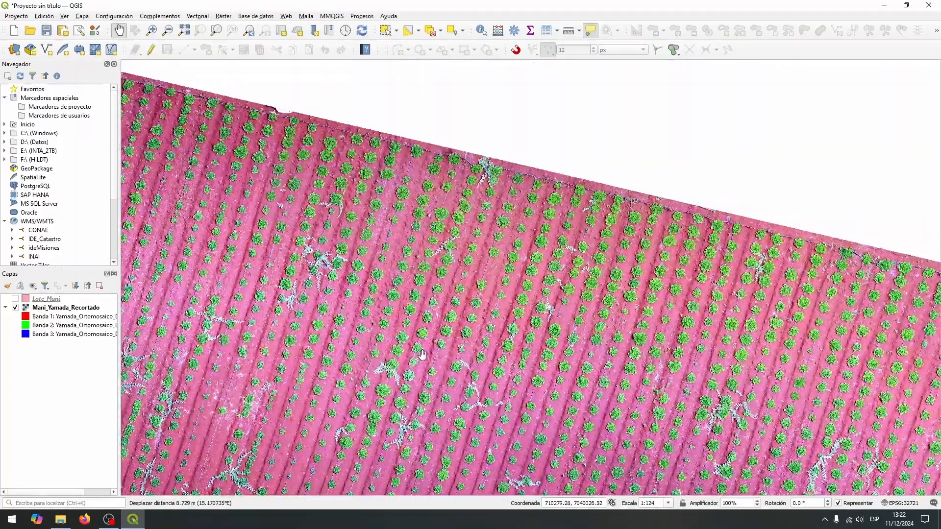
left_click_drag(739, 312, 216, 79)
left_click_drag(582, 289, 539, 190)
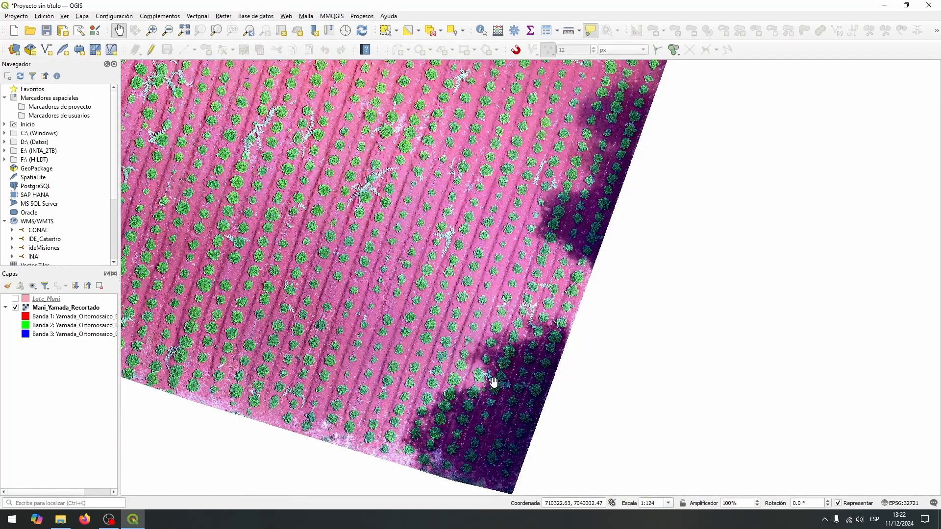
scroll(471, 309, "down", 2)
scroll(385, 289, "up", 2)
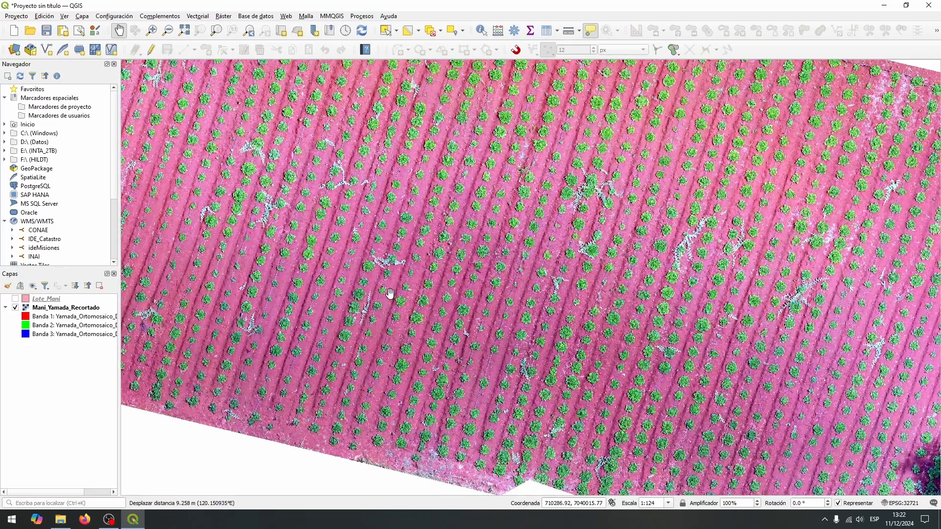
left_click_drag(390, 293, 353, 364)
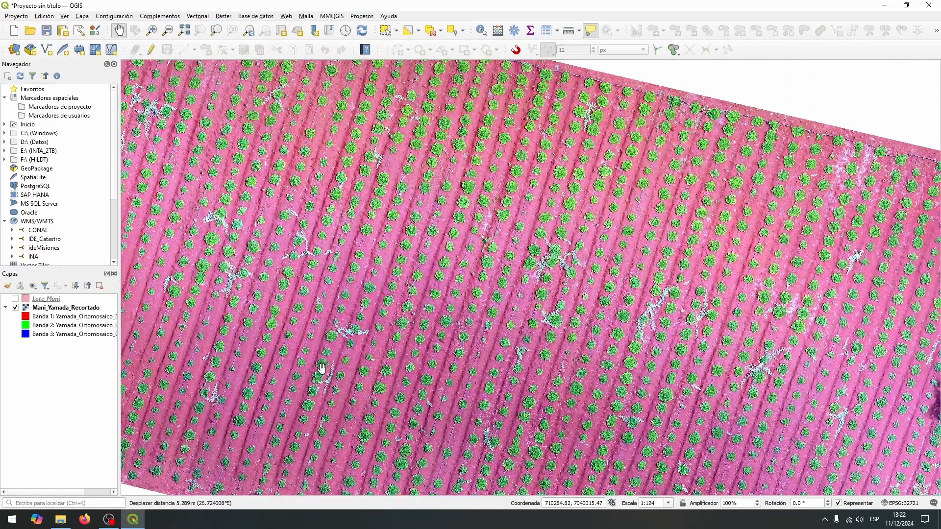
Step: Review the band assignments and contrast enhancement in the symbology of Mani_Yamada_Recortado, keeping the existing settings
left_click(94, 309)
right_click(89, 311)
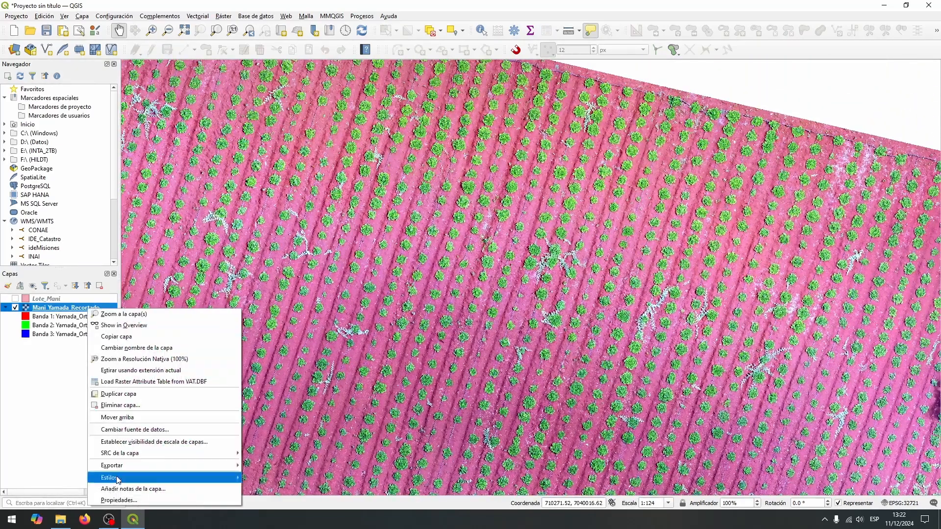
left_click(119, 500)
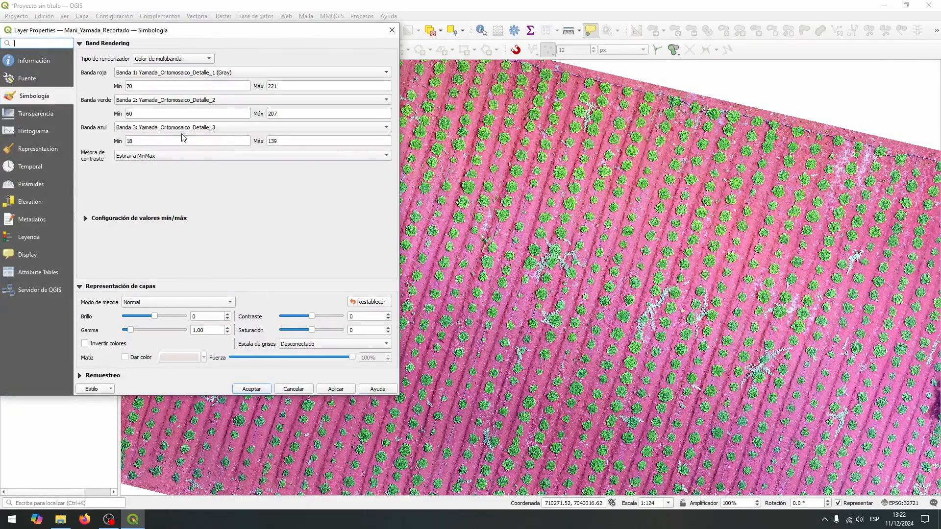
left_click(139, 160)
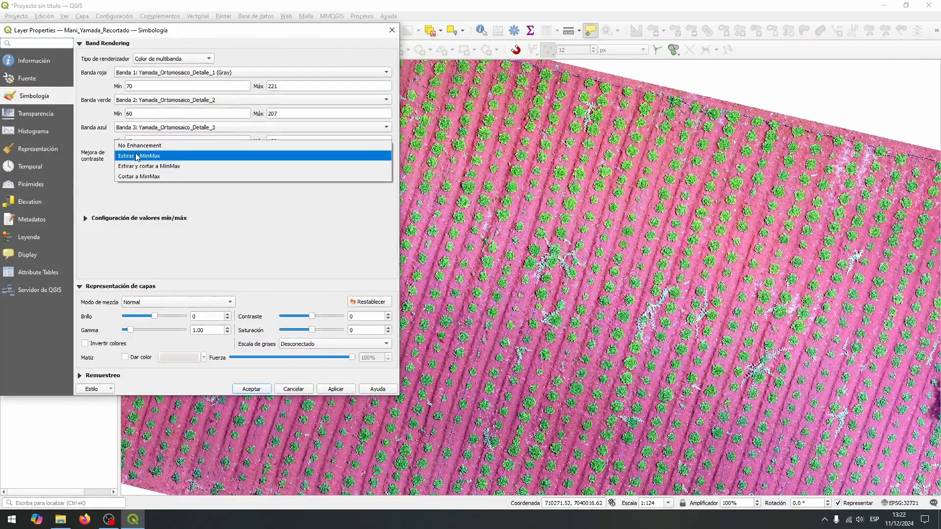
left_click(137, 161)
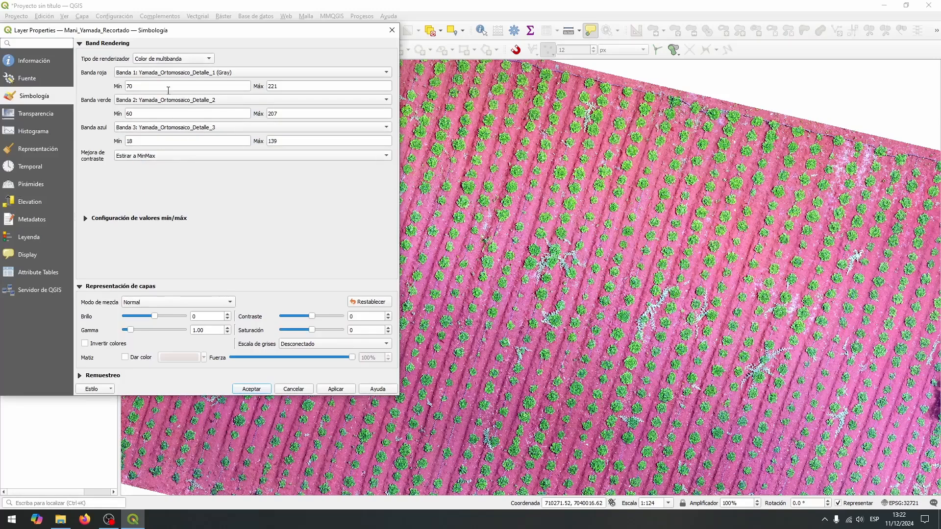
left_click(215, 73)
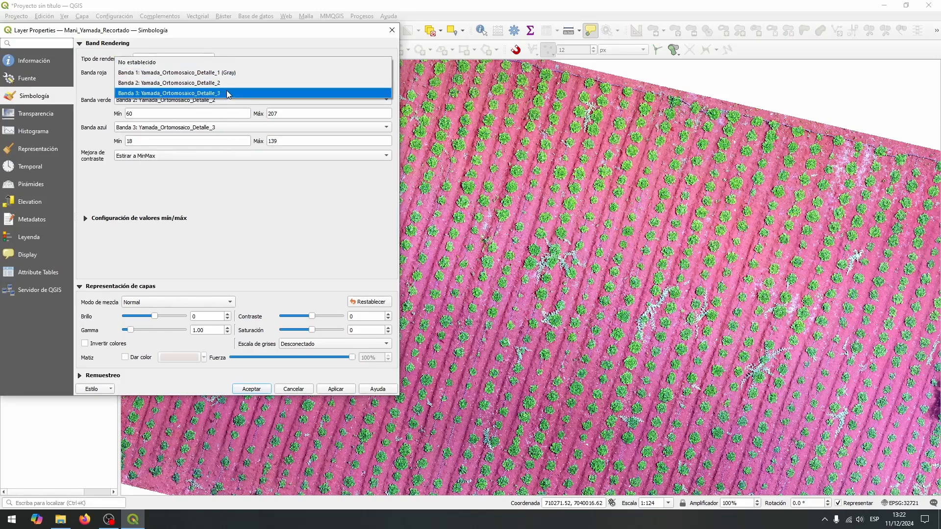
left_click(251, 183)
left_click(260, 390)
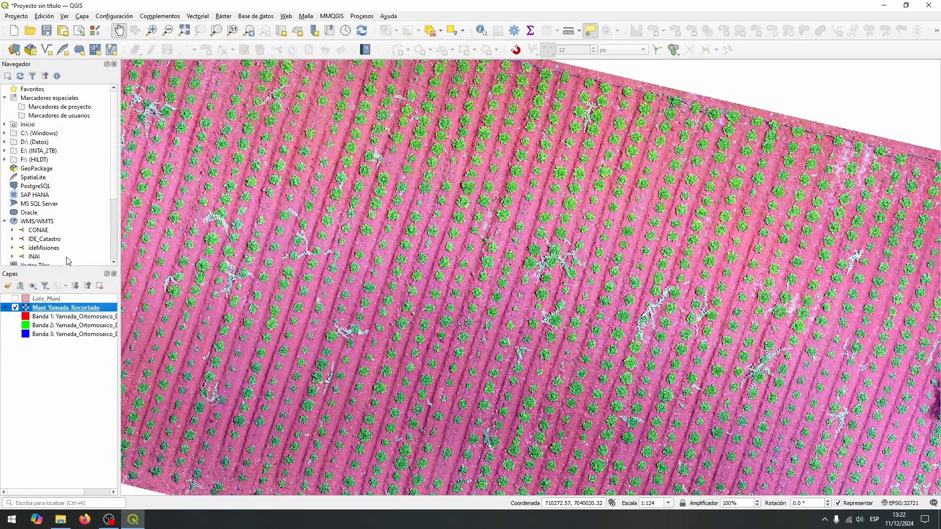
Step: Turn on the visibility of the Lote_Mani polygon over the orthomosaic and frame the whole lot
left_click(14, 299)
scroll(238, 289, "down", 2)
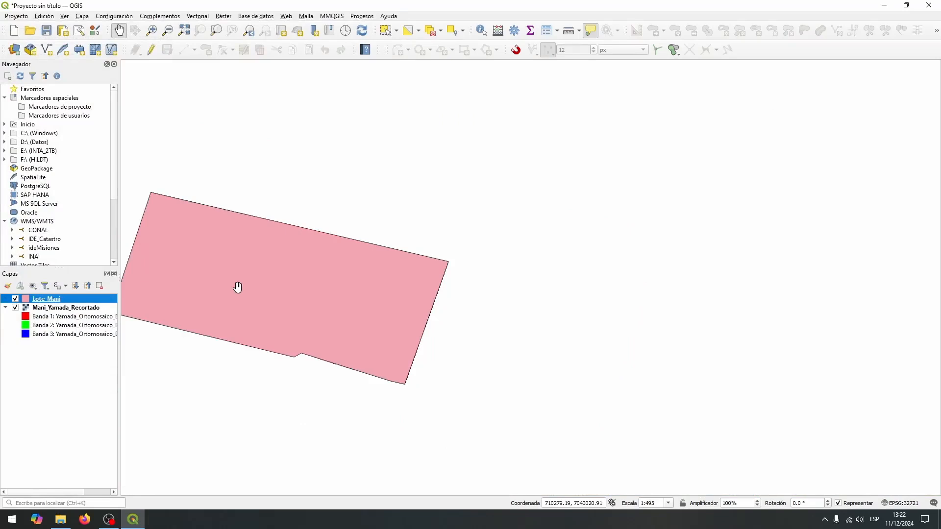
left_click_drag(240, 287, 368, 263)
scroll(368, 262, "up", 1)
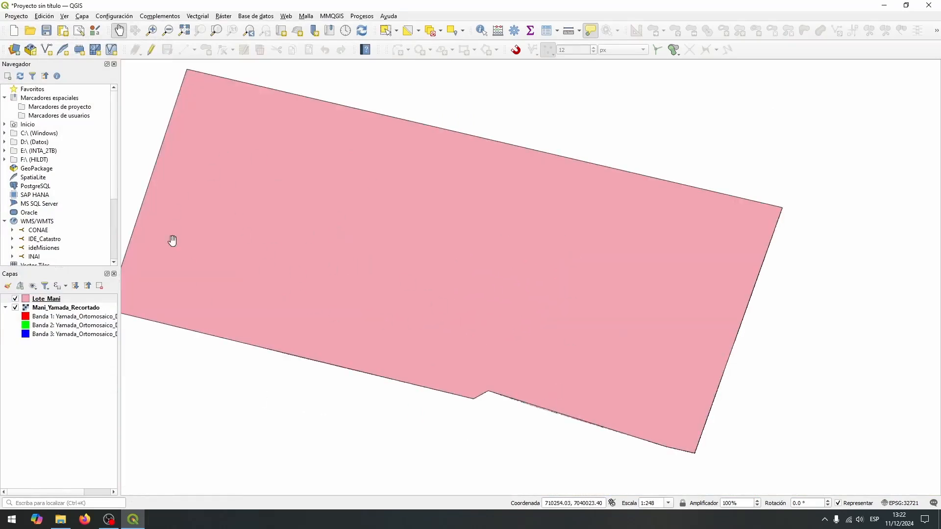
Step: Style the Lote_Mani layer with the preset symbol "outline red" so that only the lot boundary is drawn
right_click(82, 301)
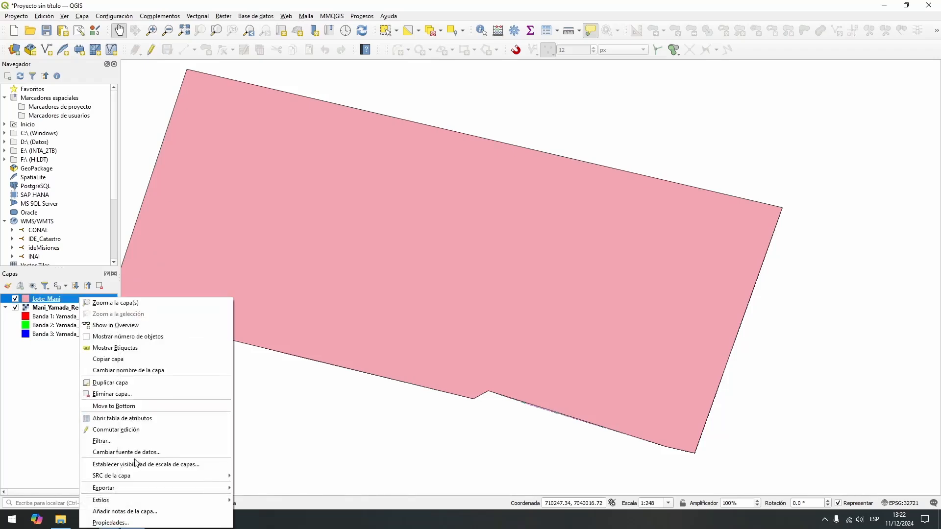
left_click(157, 523)
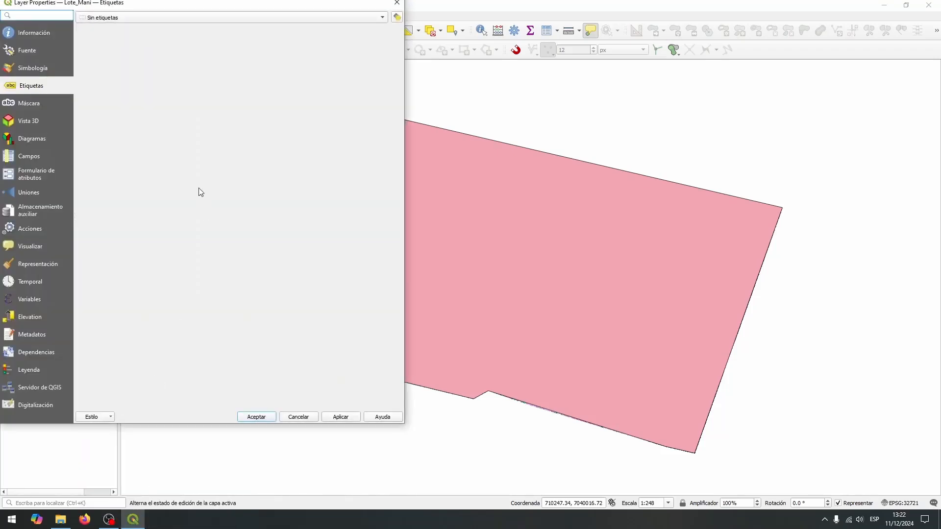
left_click_drag(184, 2, 318, 30)
left_click(162, 101)
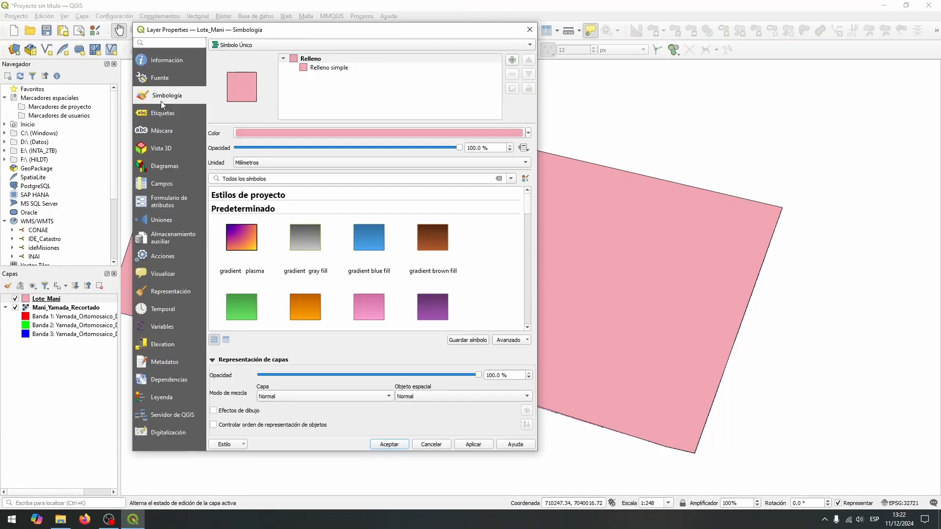
scroll(346, 255, "down", 8)
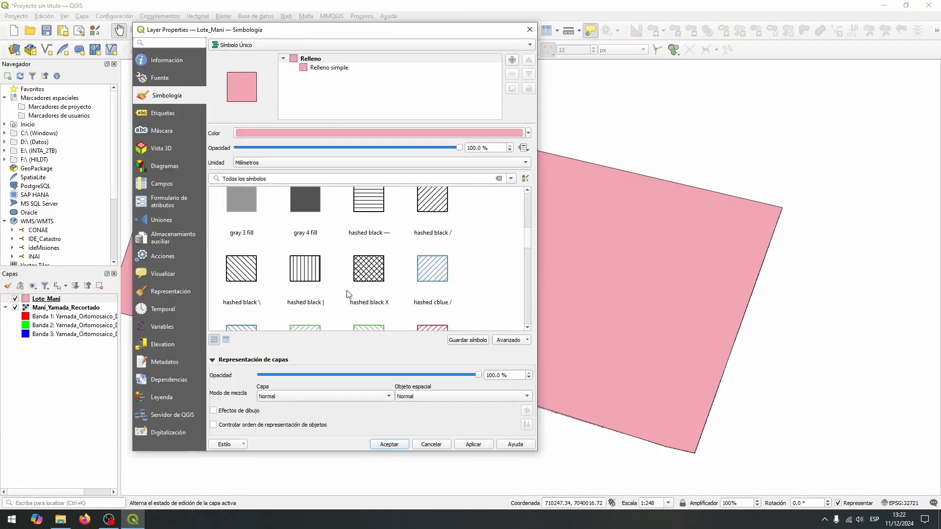
scroll(349, 292, "down", 2)
left_click(367, 282)
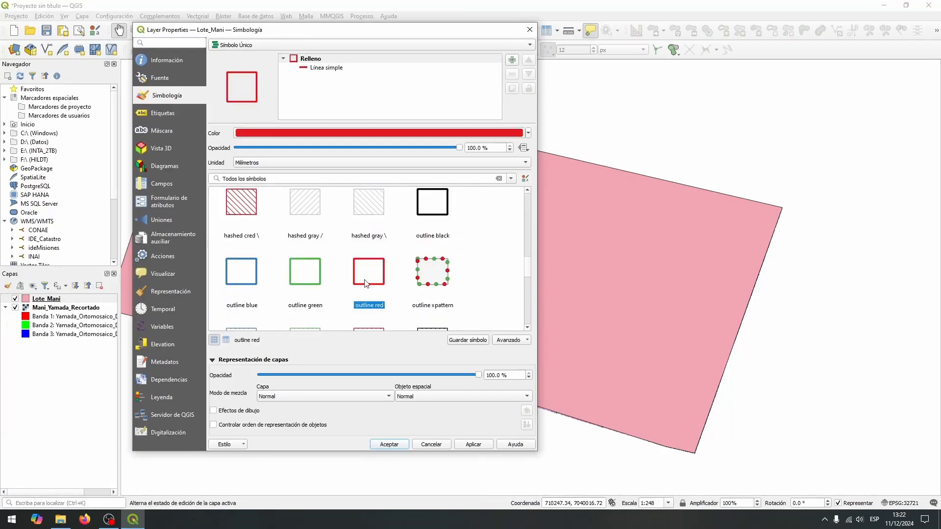
left_click(401, 447)
left_click_drag(390, 291, 448, 300)
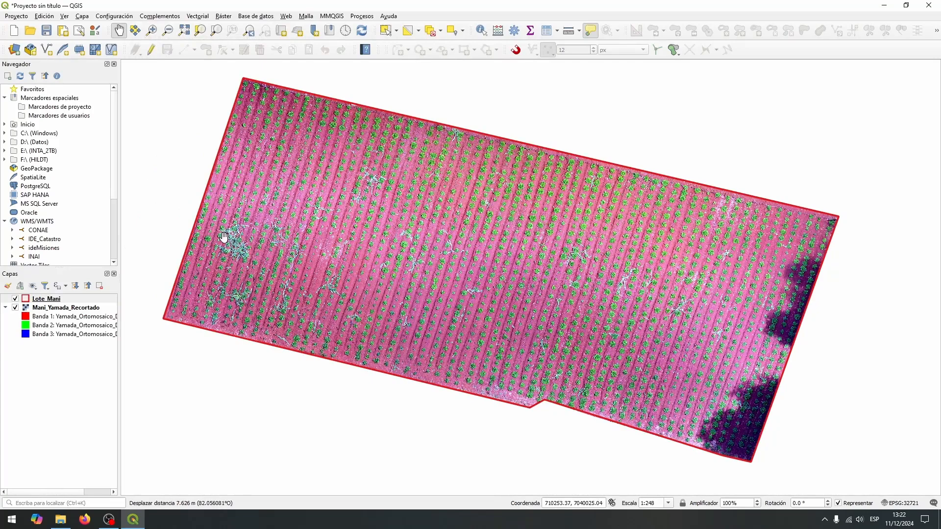
Step: Compare the lot outline with the orthomosaic hidden and shown, and examine the plants and crop rows at several scales
left_click(15, 307)
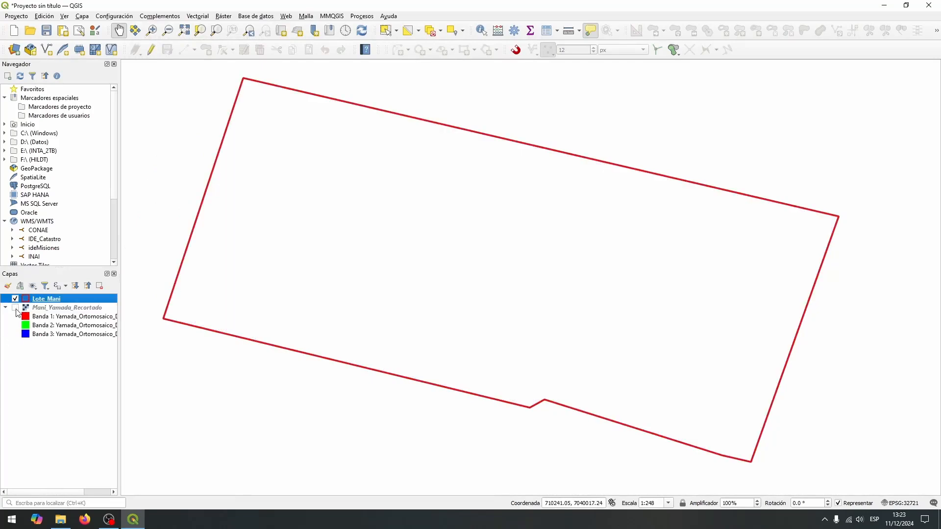
left_click(15, 308)
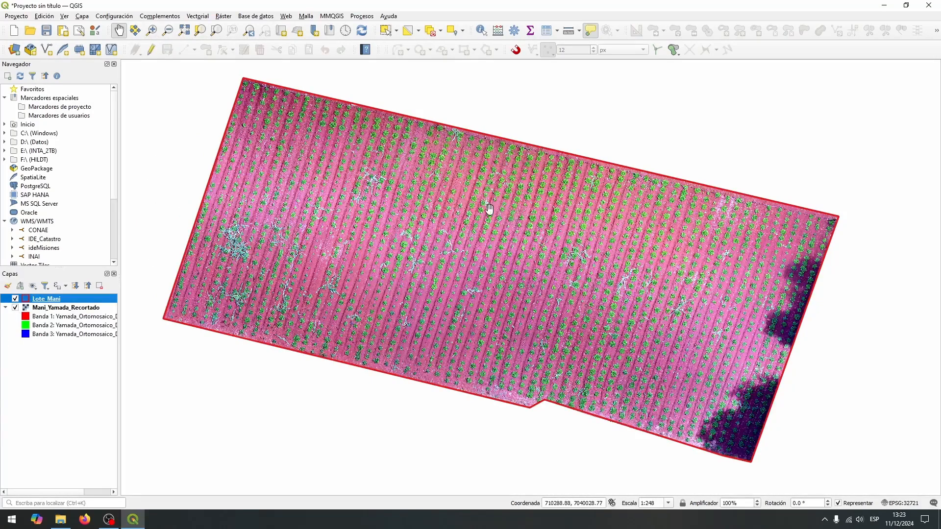
left_click(100, 310)
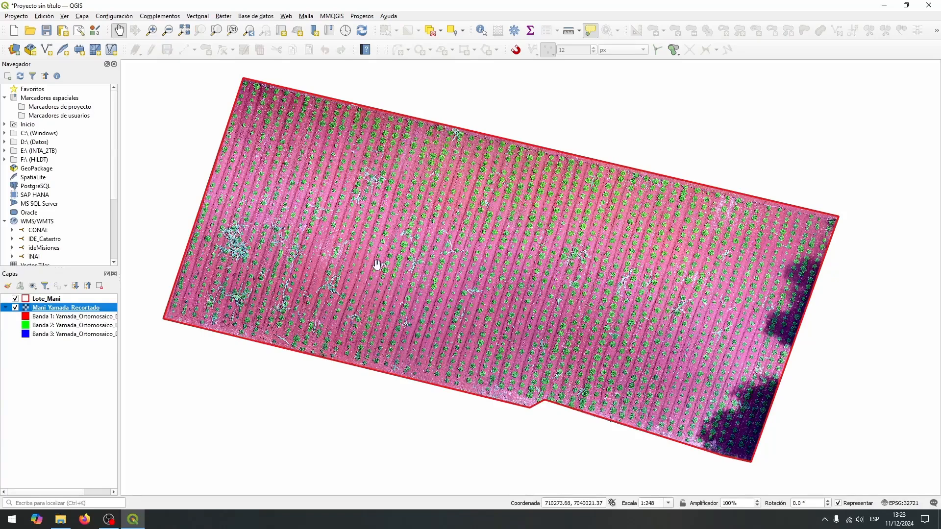
scroll(403, 270, "up", 4)
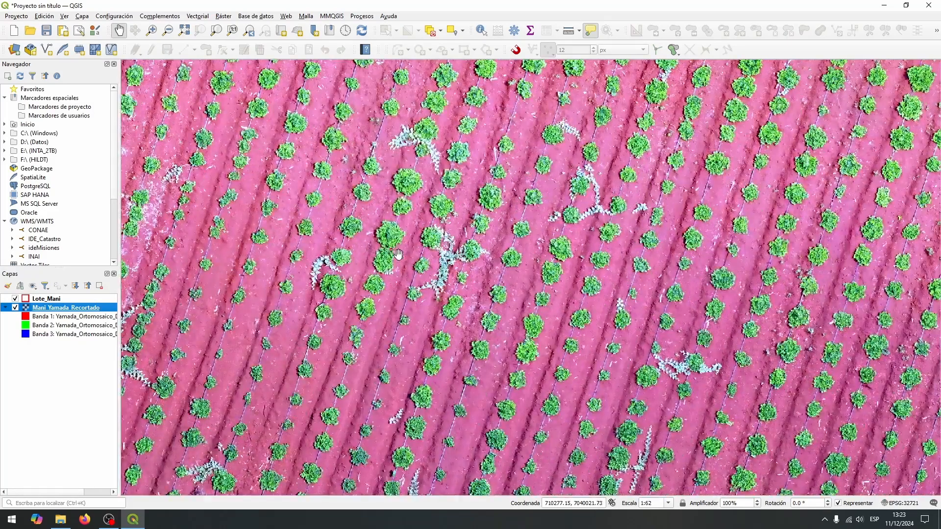
scroll(392, 222, "up", 2)
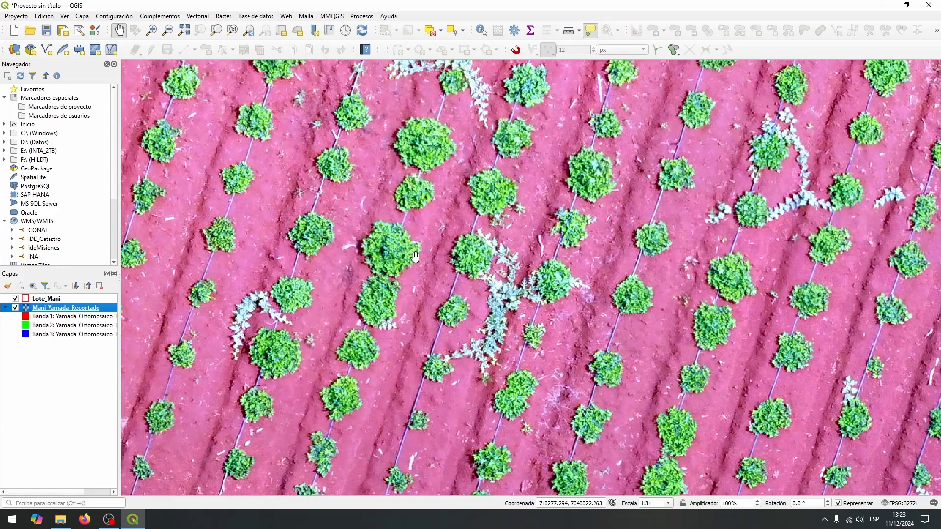
scroll(551, 234, "down", 6)
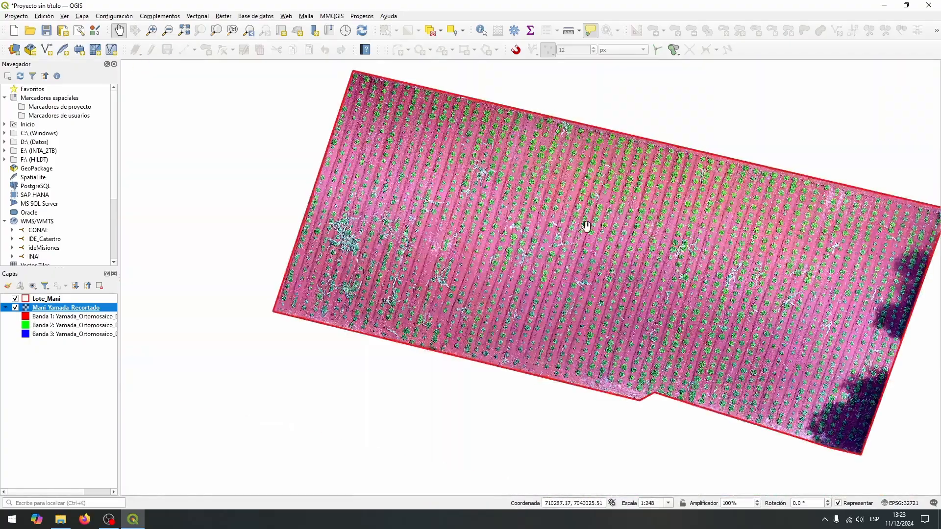
left_click_drag(587, 226, 445, 228)
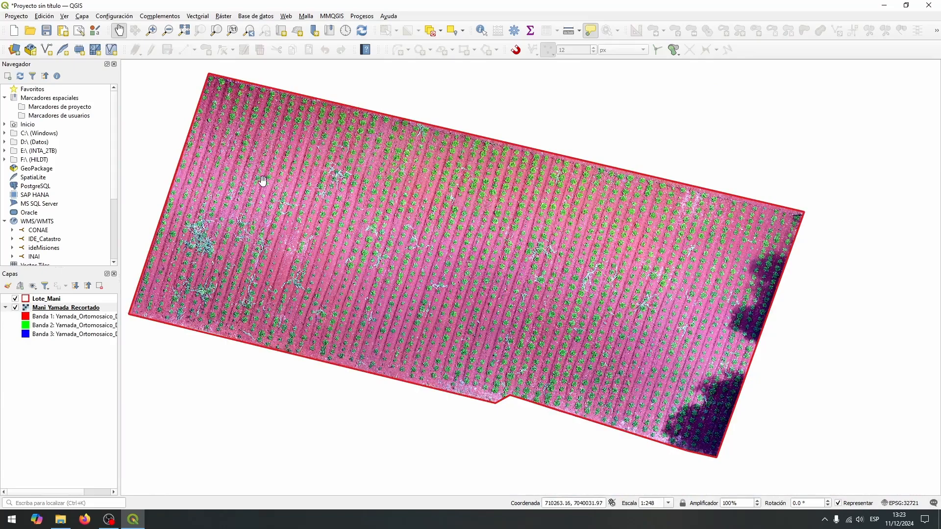
scroll(272, 226, "up", 3)
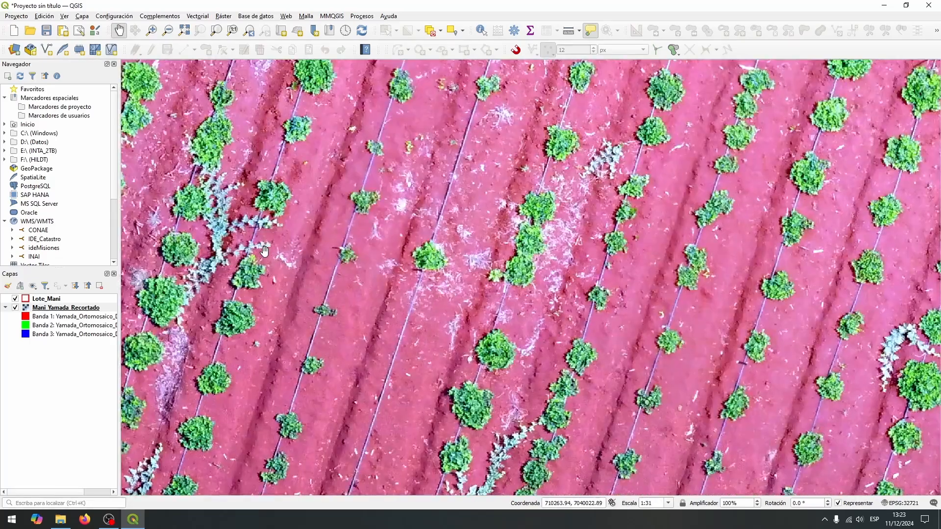
scroll(265, 251, "down", 3)
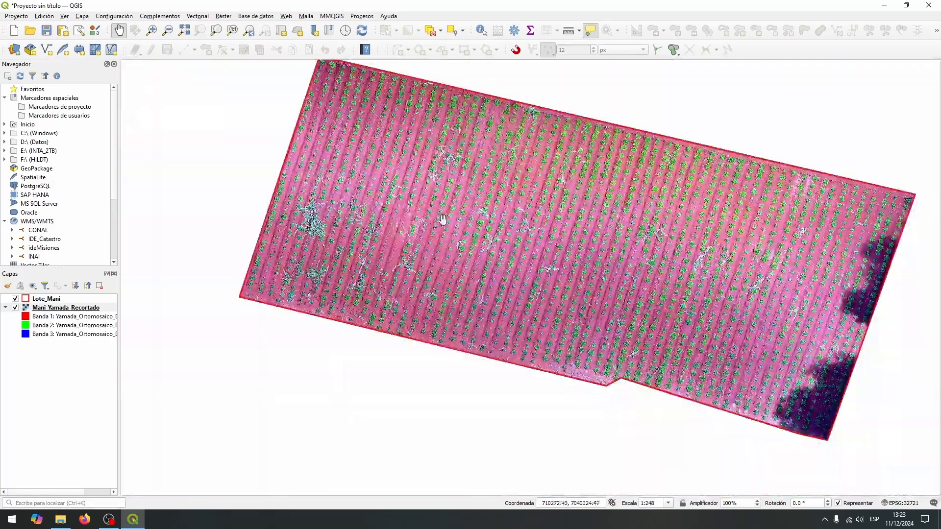
left_click_drag(443, 219, 345, 225)
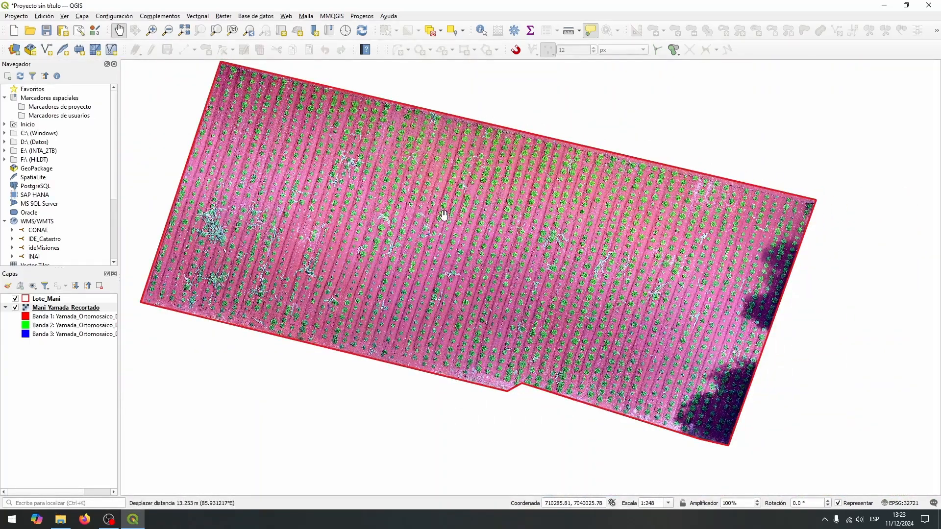
left_click_drag(436, 214, 458, 226)
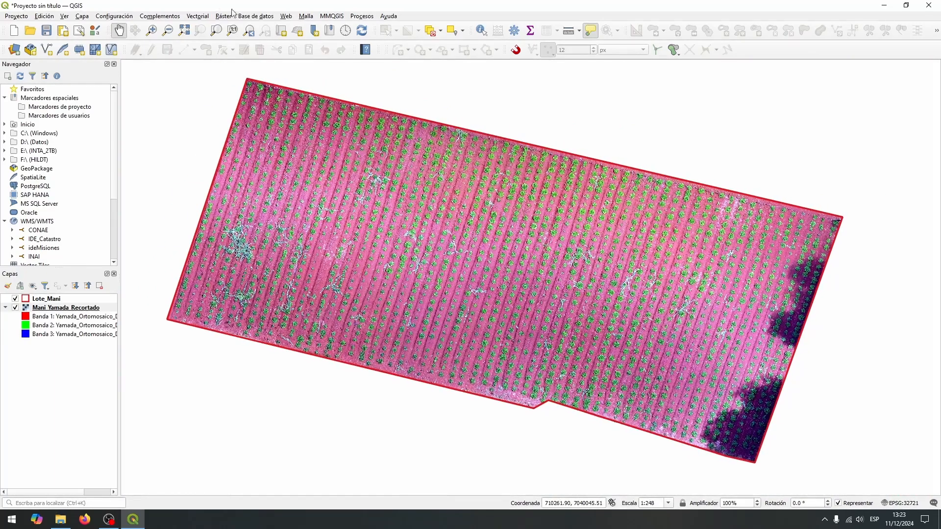
Step: Open the raster calculator for Mani_Yamada_Recortado and review its three available bands
left_click(104, 310)
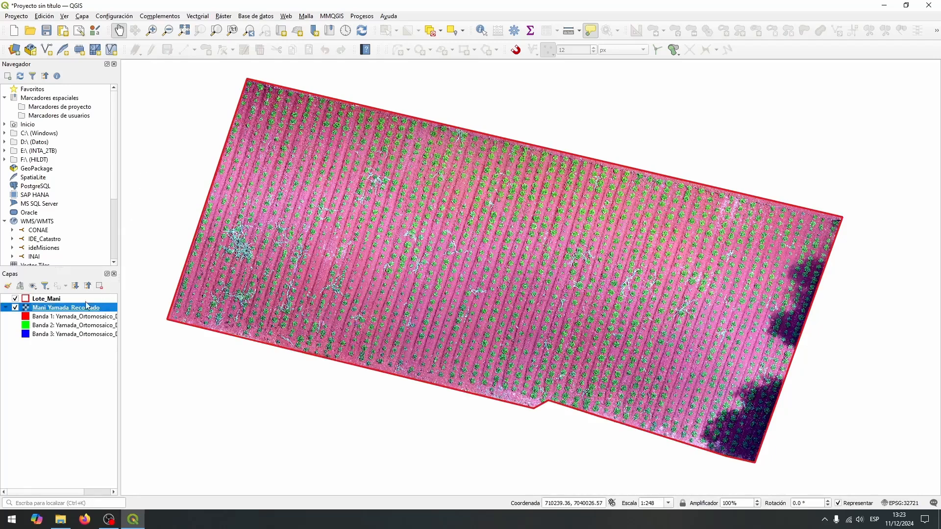
left_click(224, 16)
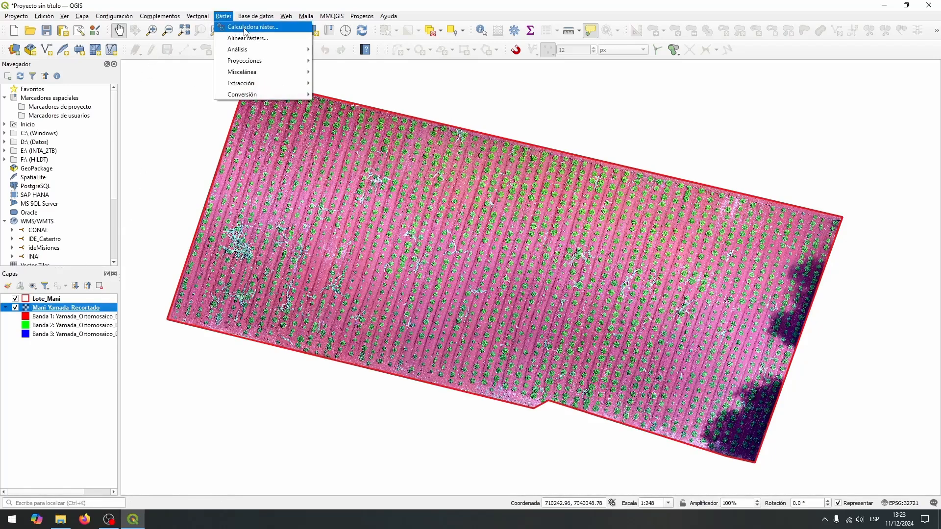
left_click(246, 28)
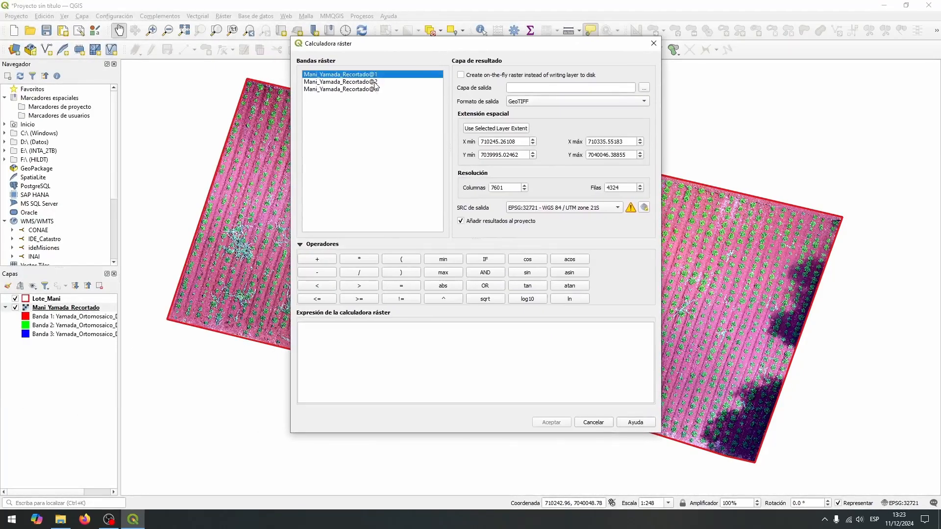
left_click(376, 90)
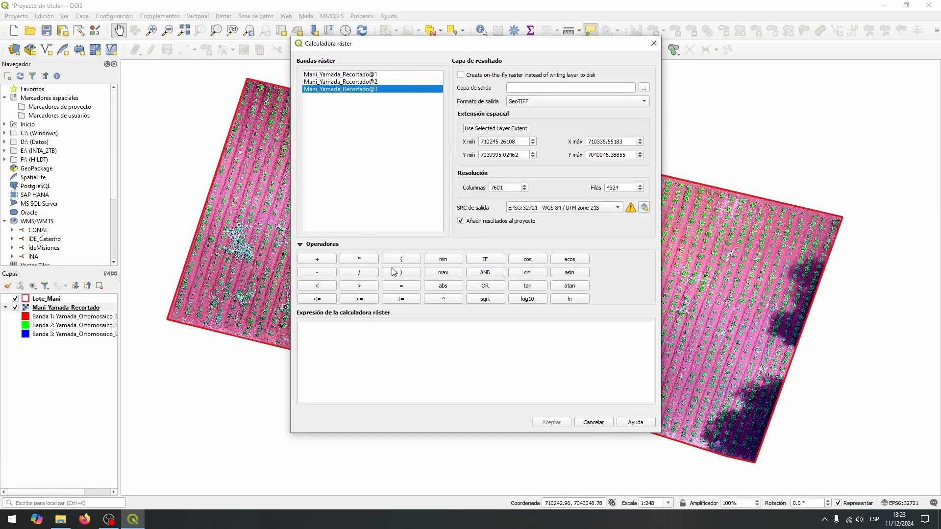
left_click(379, 352)
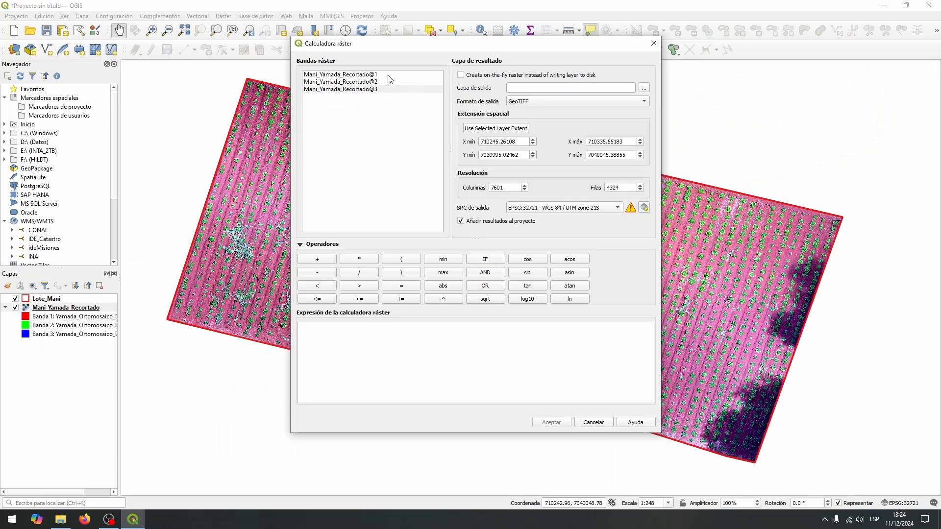
left_click(387, 75)
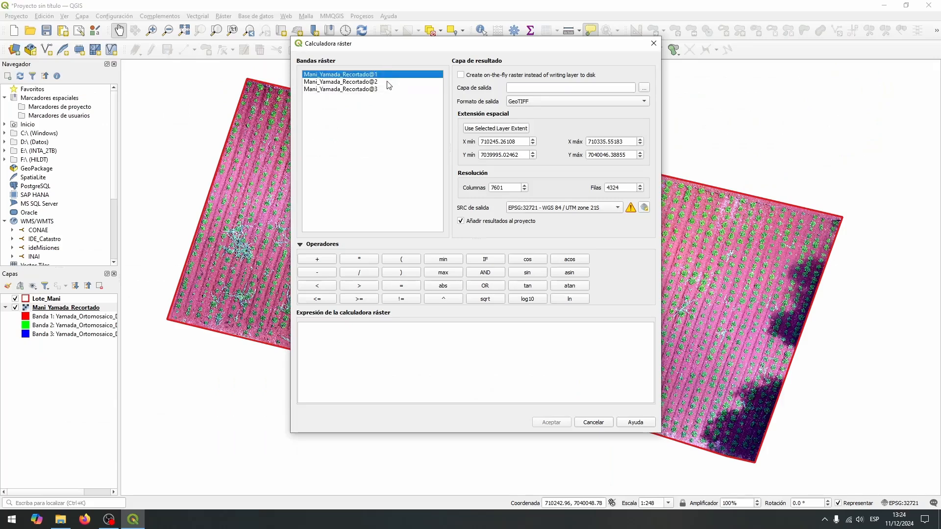
left_click(389, 82)
left_click(386, 89)
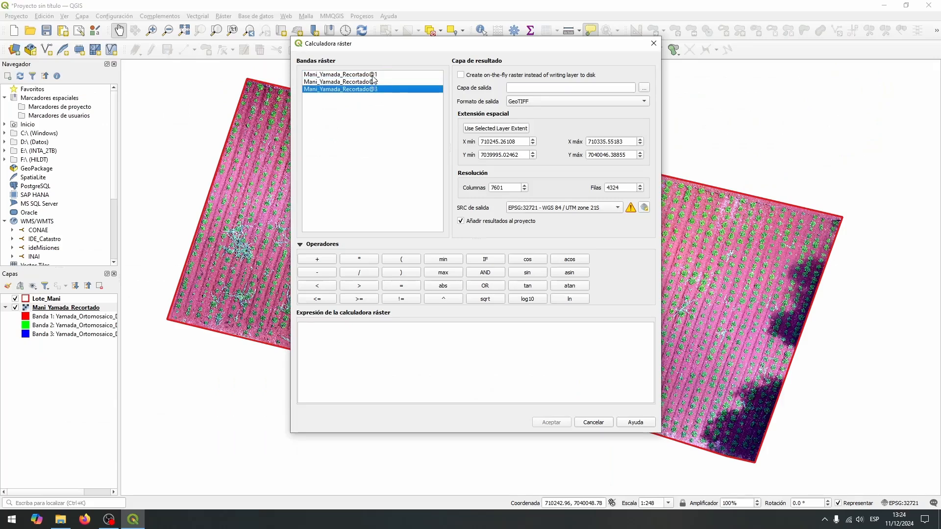
Step: Enter the numerator ( 2 * "Mani_Yamada_Recortado@2" - "Mani_Yamada_Recortado@1" - "Mani_Yamada_Recortado@3" ) in the raster calculator expression
left_click(354, 341)
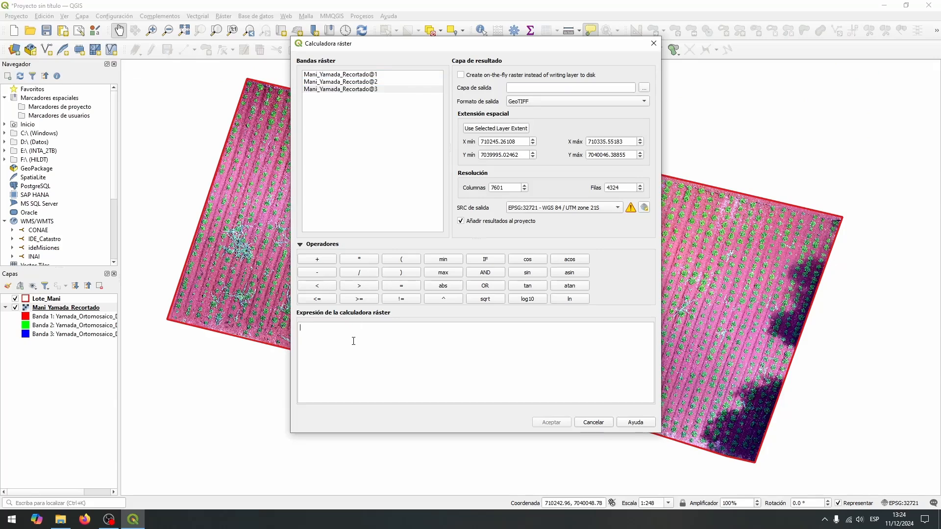
left_click(399, 259)
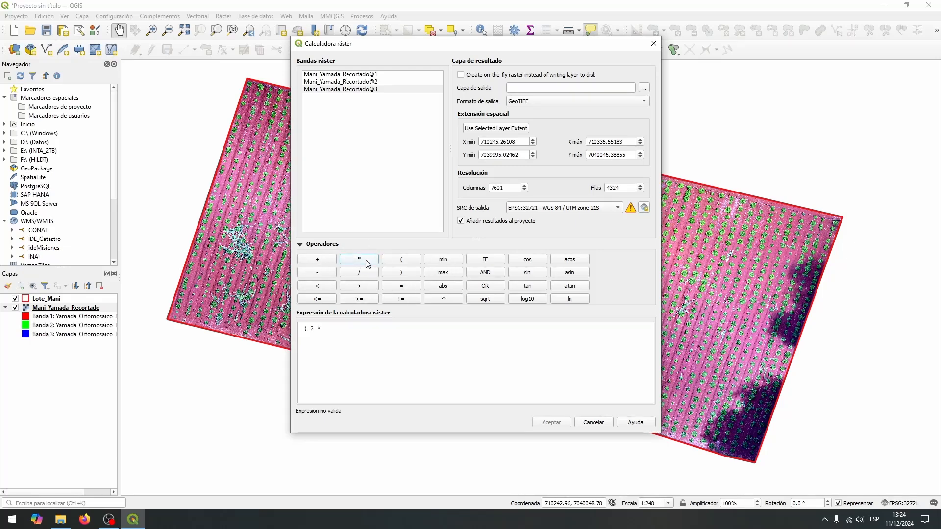
left_click(364, 74)
left_click(364, 82)
left_click(364, 89)
left_click(365, 82)
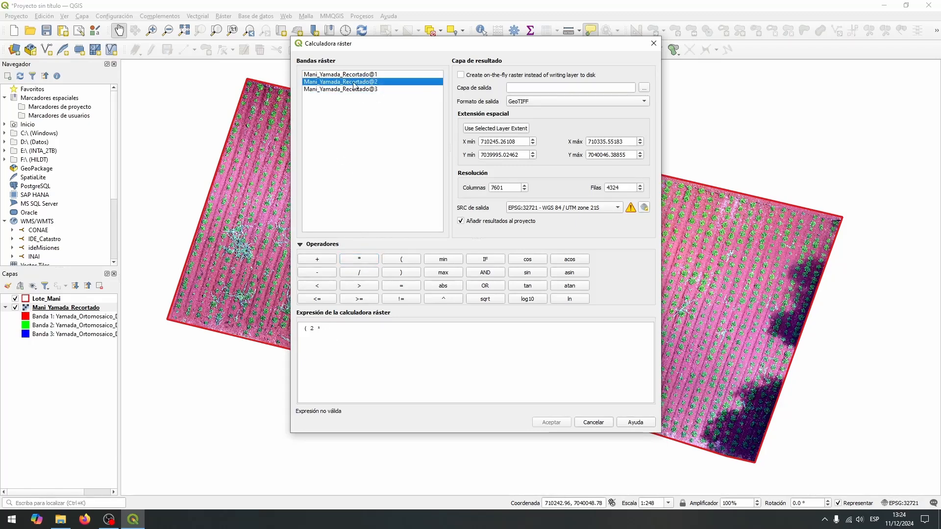
double_click(376, 82)
left_click(420, 326)
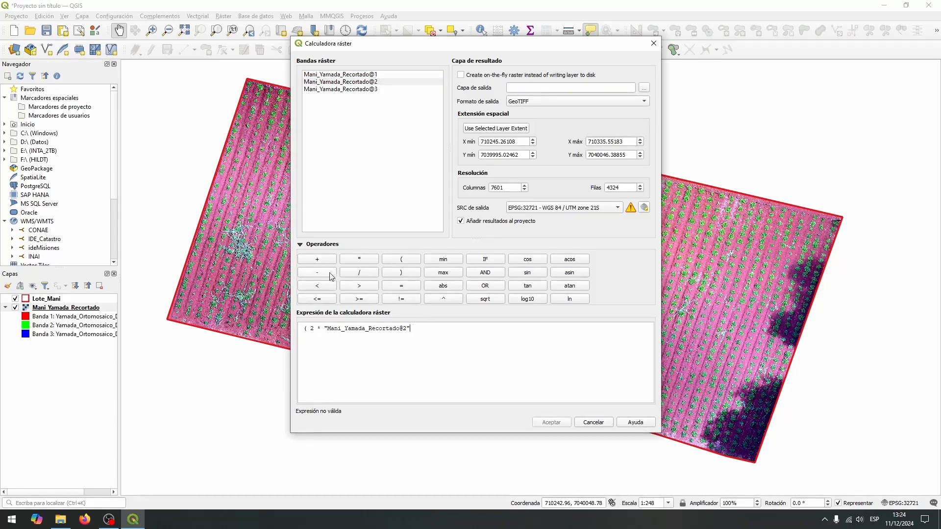
double_click(376, 74)
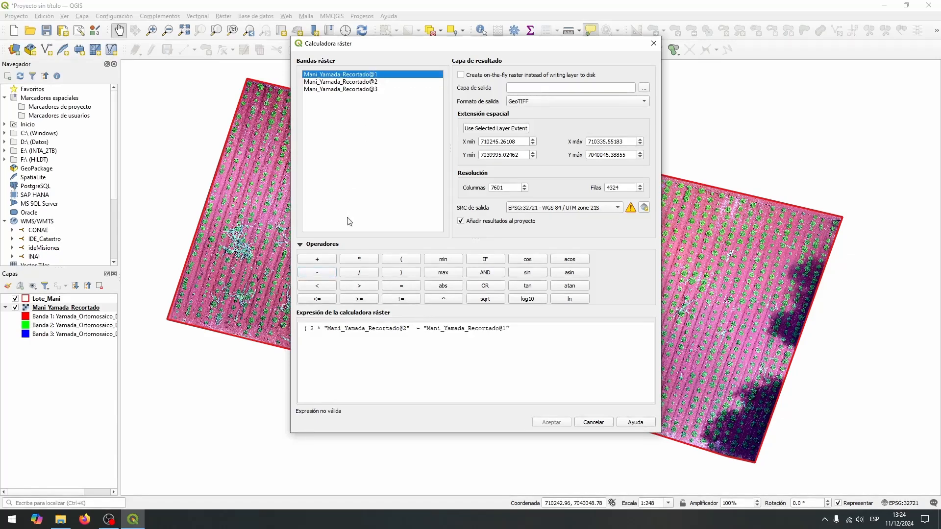
left_click(328, 275)
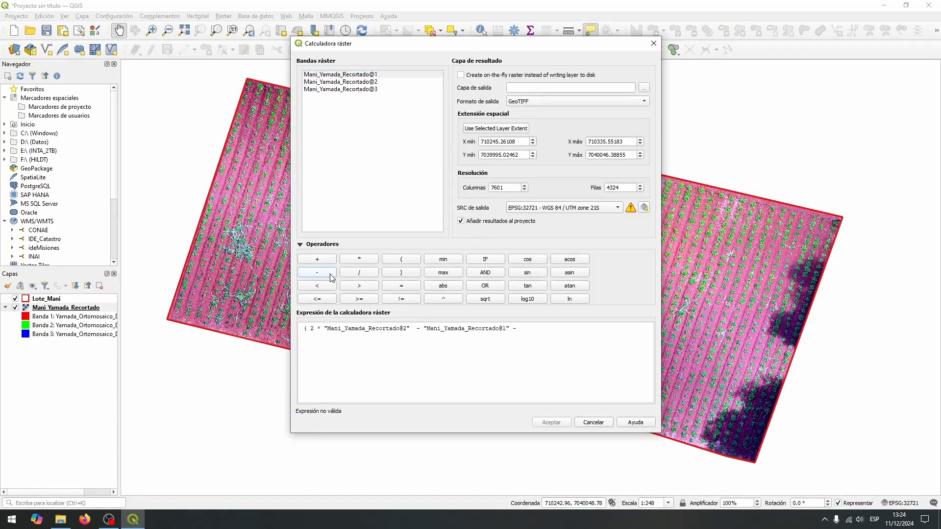
double_click(352, 89)
left_click(410, 274)
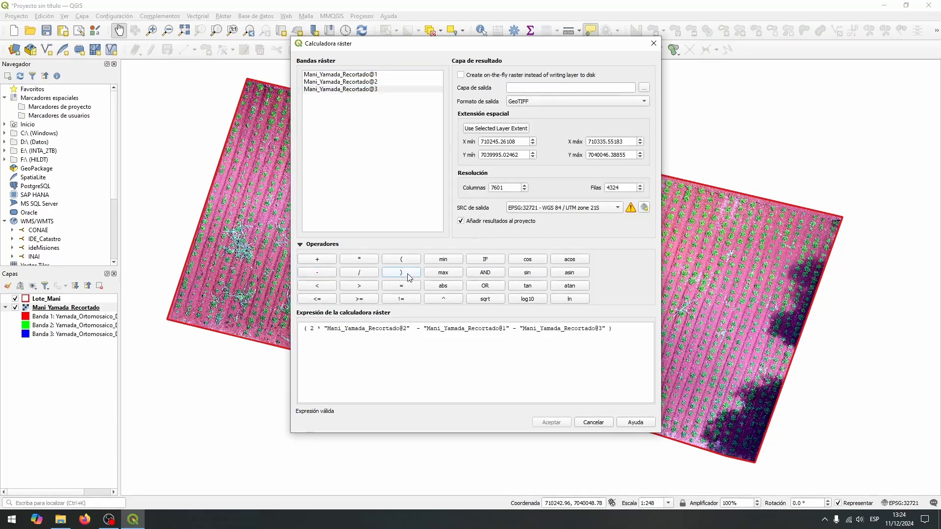
Step: Divide the numerator by the parenthesised sum of 2 times Mani_Yamada_Recortado@2, plus Mani_Yamada_Recortado@1, plus Mani_Yamada_Recortado@3
left_click(371, 273)
left_click(360, 259)
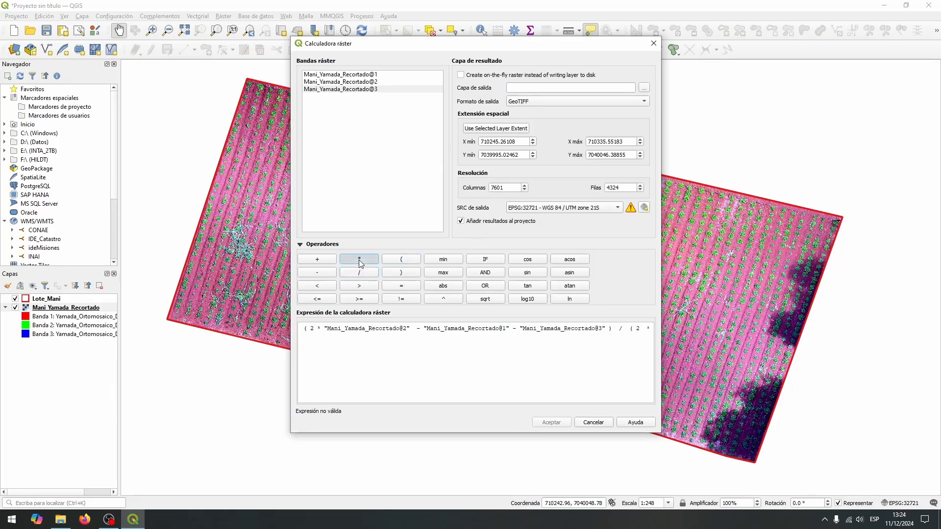
double_click(363, 82)
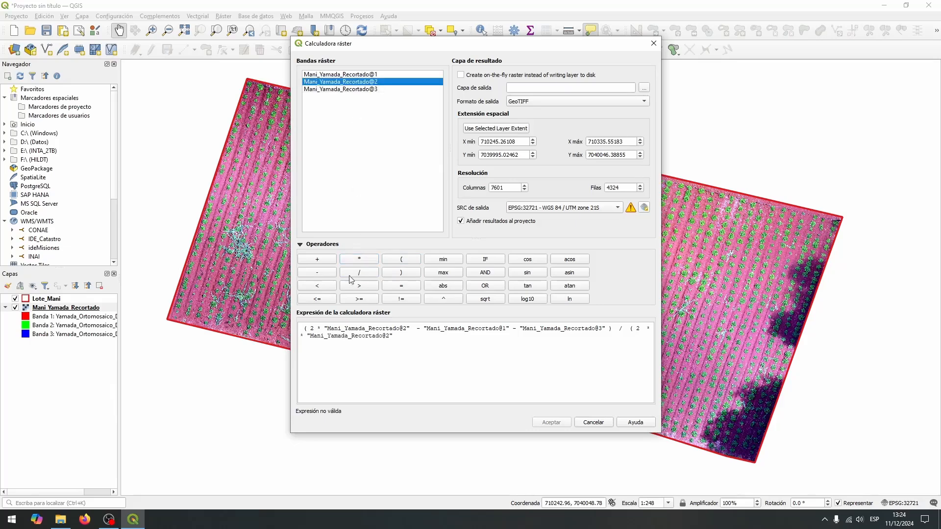
left_click(329, 261)
double_click(363, 75)
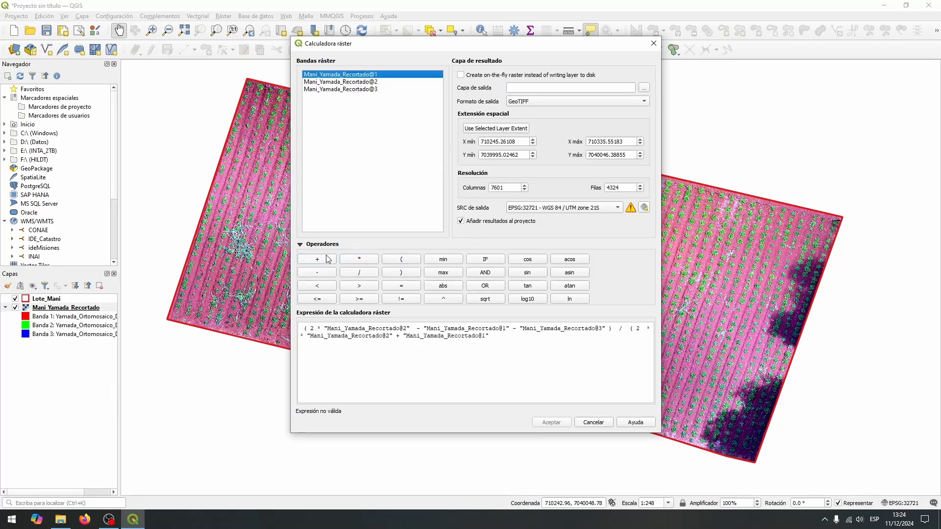
left_click(327, 259)
double_click(363, 89)
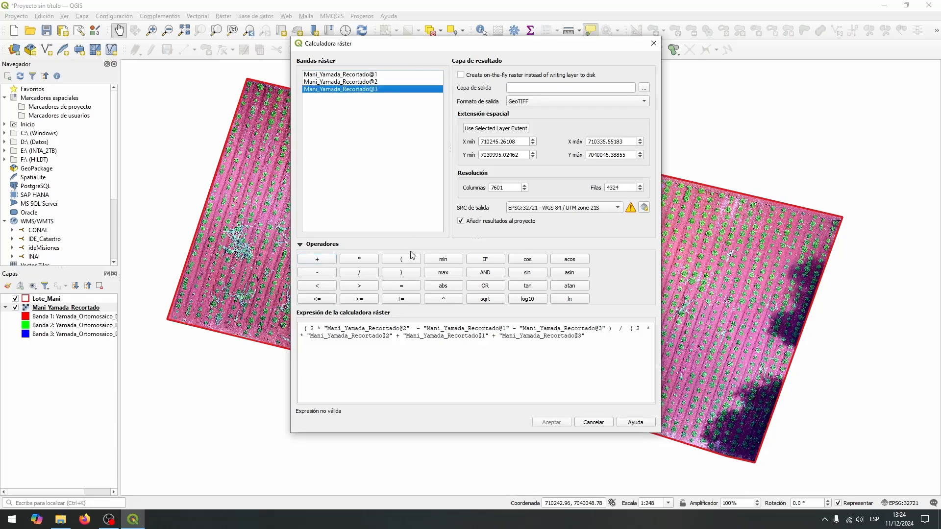
left_click(411, 274)
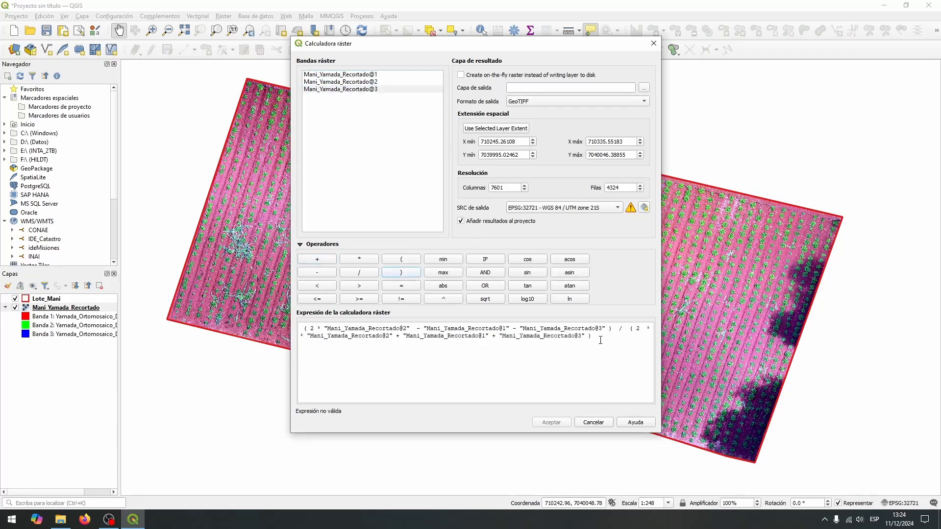
Step: Set the output layer file to GLI_Mani in the Archivos folder
left_click(644, 87)
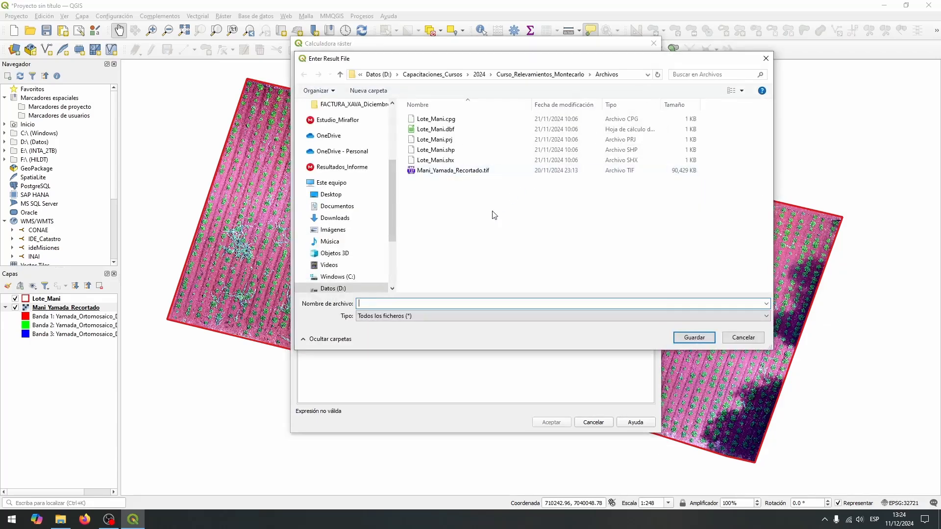
type("GLI_Mani")
key("Return")
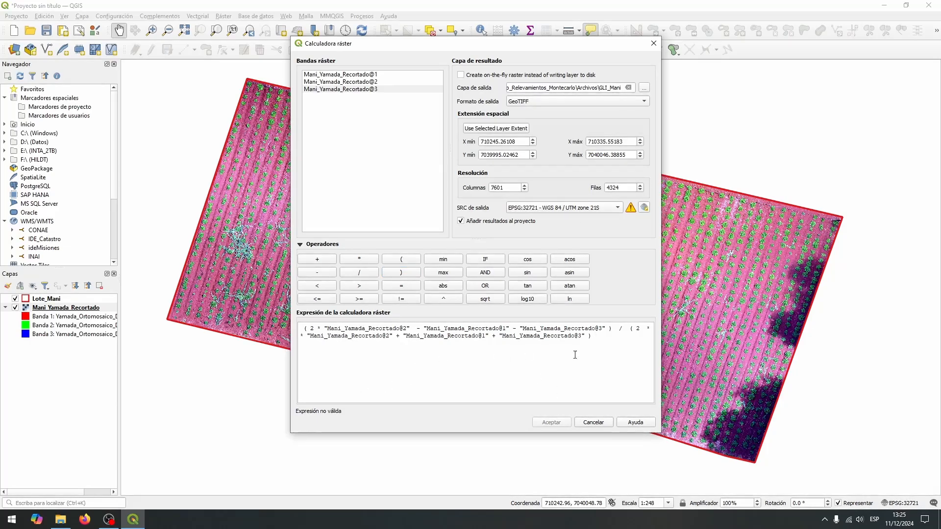
Step: Remove the duplicate multiplication sign after the 2 in the denominator and run the raster calculation
left_click_drag(664, 339, 825, 342)
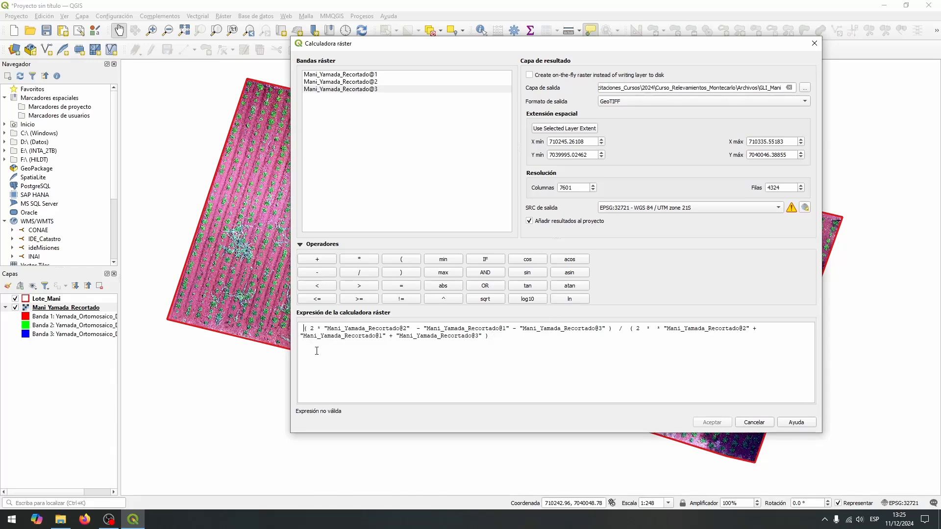
key("BackSpace")
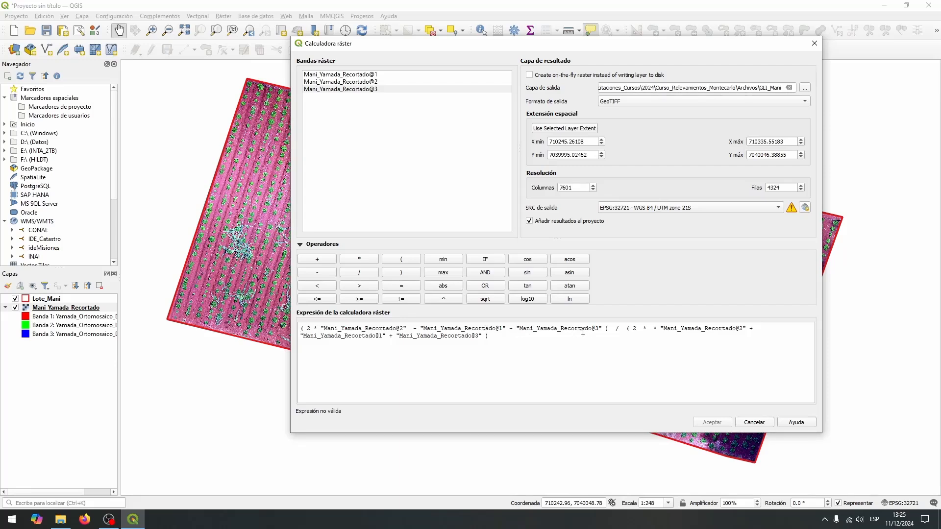
left_click_drag(643, 329, 660, 330)
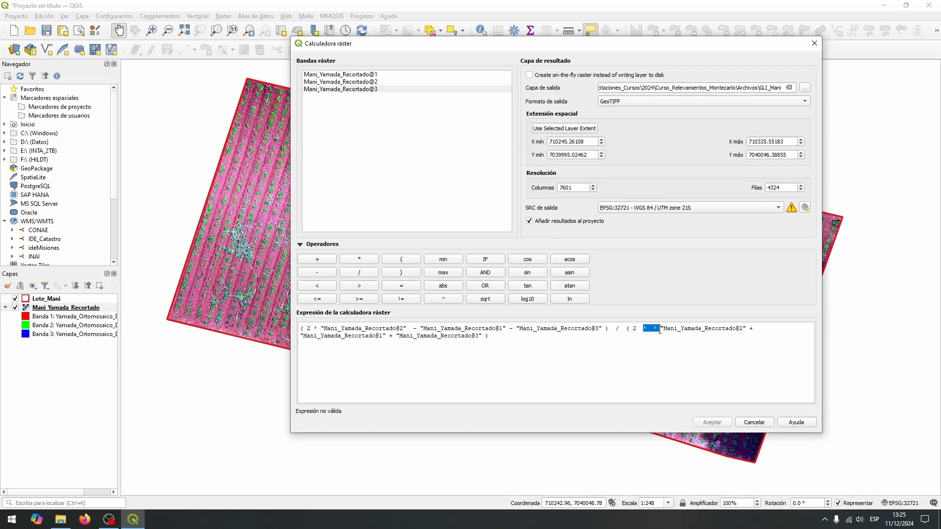
left_click(651, 330)
key("BackSpace")
key("BackSpace")
key("BackSpace")
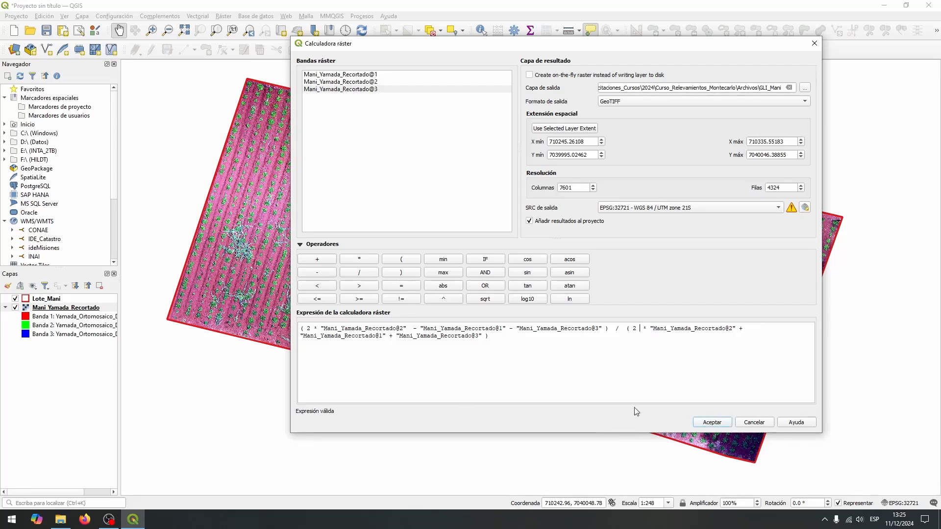
left_click(711, 423)
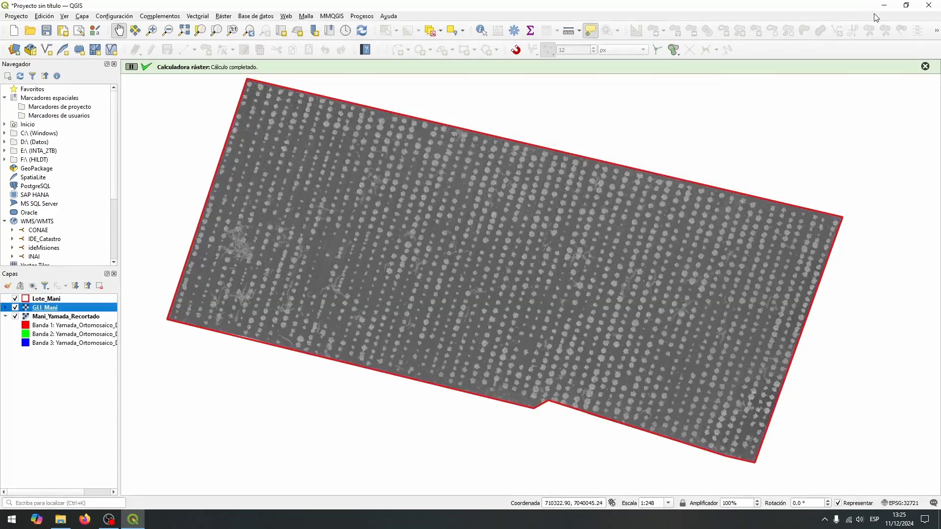
left_click(925, 68)
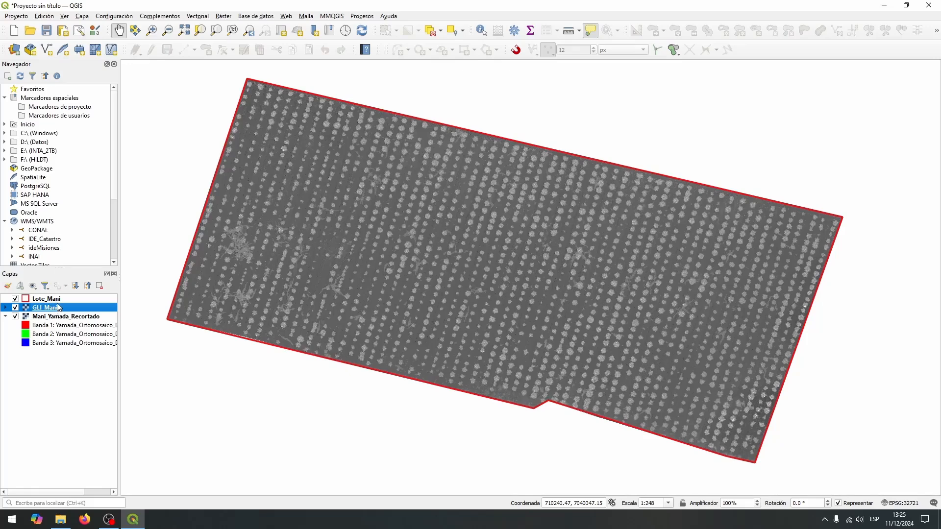
Step: Examine the plants and crop rows in the grayscale GLI_Mani raster across different parts of the lot
scroll(416, 263, "up", 3)
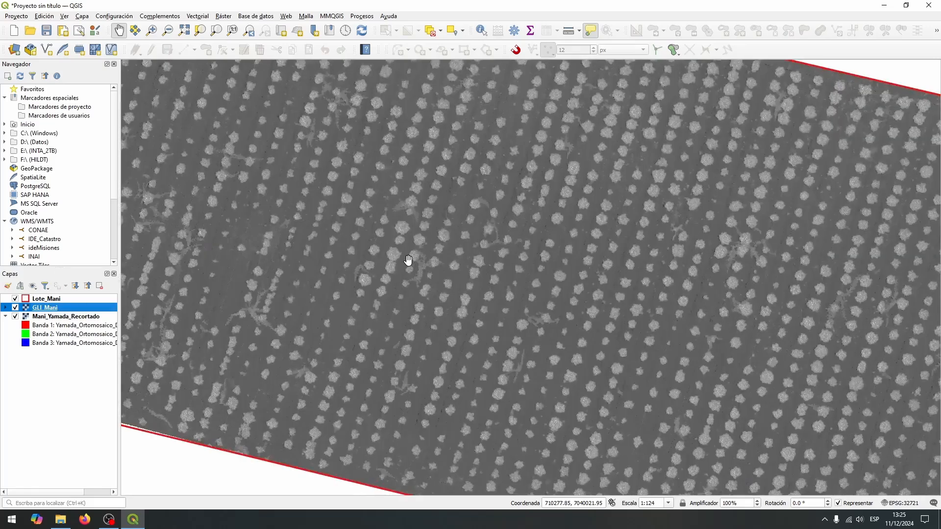
scroll(344, 260, "down", 3)
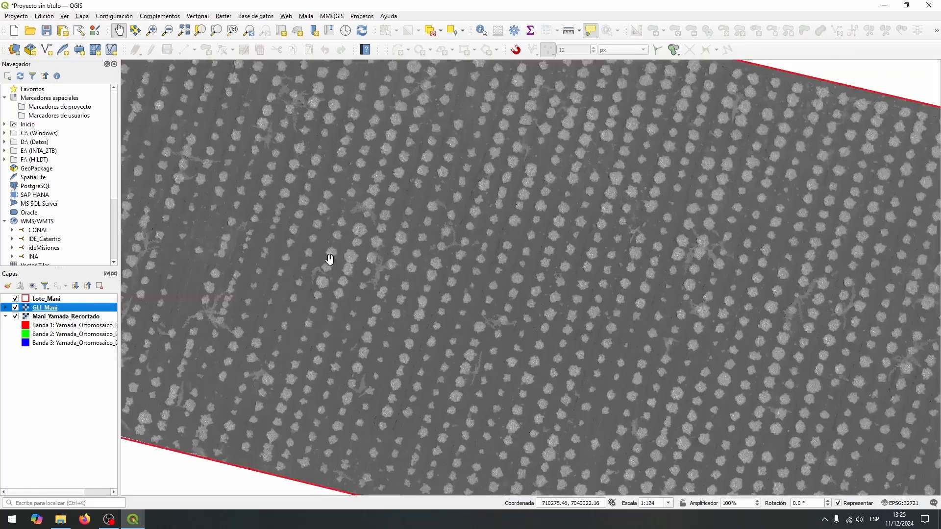
scroll(331, 255, "up", 2)
scroll(326, 253, "up", 1)
scroll(304, 262, "down", 2)
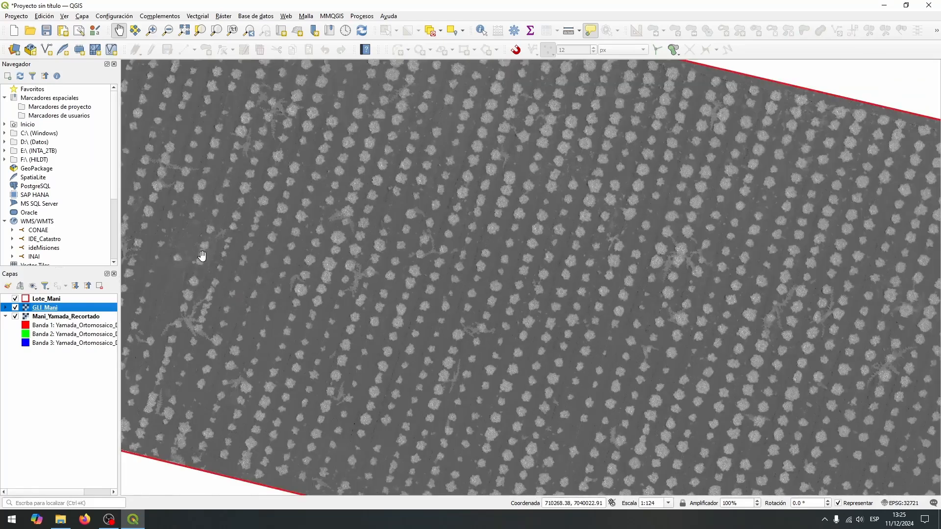
scroll(336, 270, "down", 2)
scroll(471, 294, "up", 3)
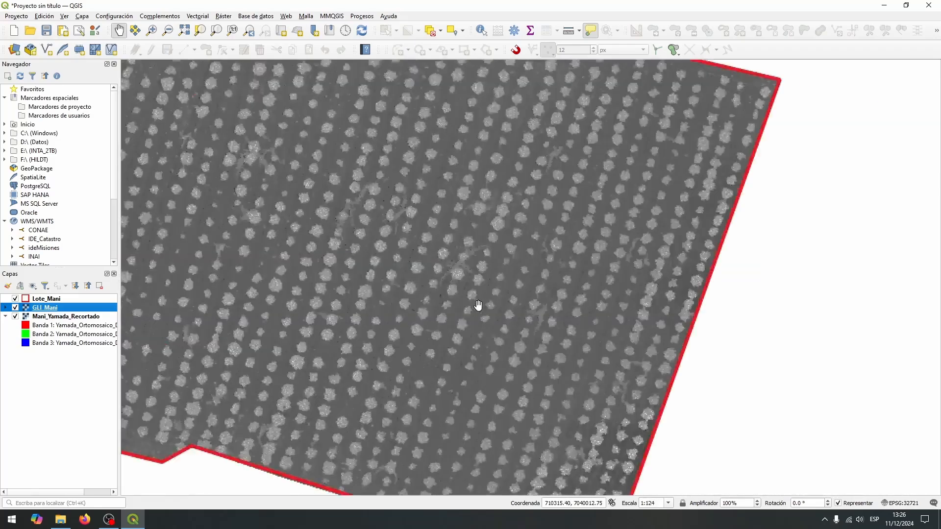
scroll(435, 277, "down", 1)
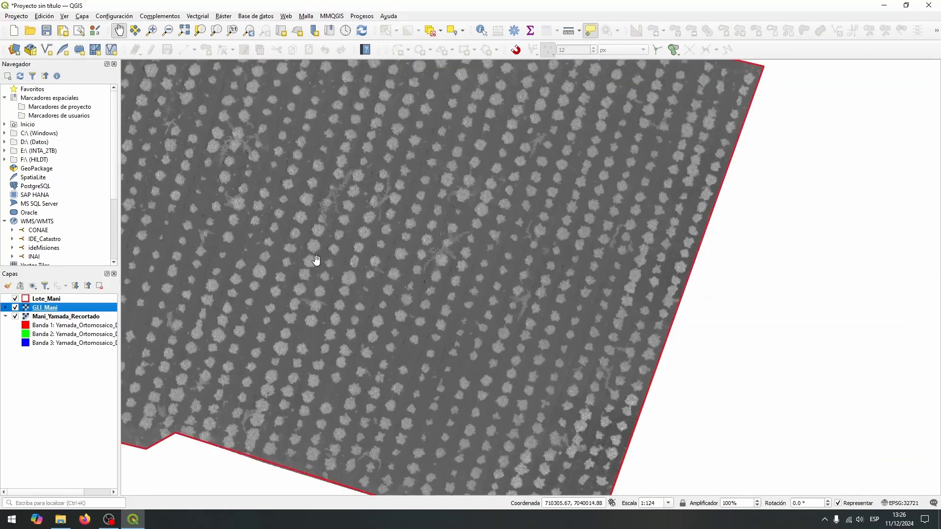
left_click_drag(293, 263, 594, 354)
scroll(314, 299, "down", 1)
scroll(221, 297, "up", 1)
left_click_drag(221, 299, 362, 314)
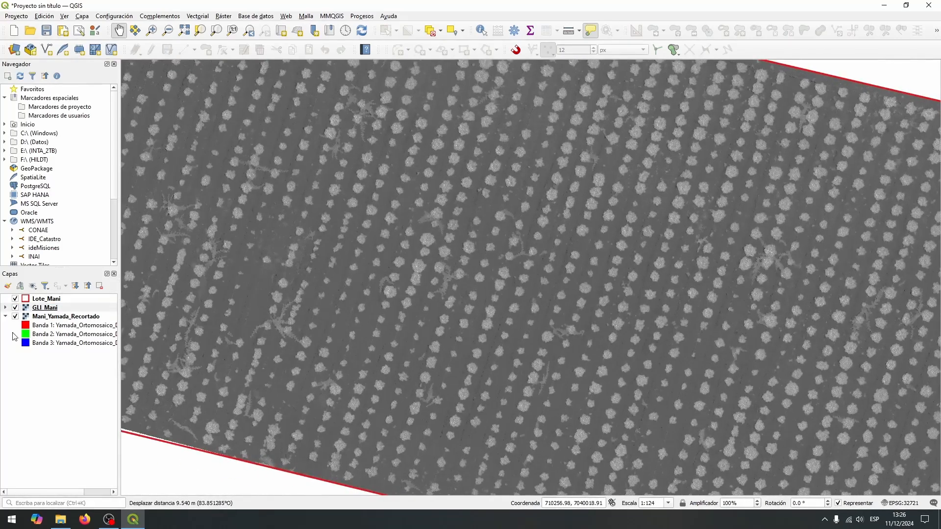
Step: Open the properties of the GLI_Mani layer and calculate its raster histogram
left_click(50, 309)
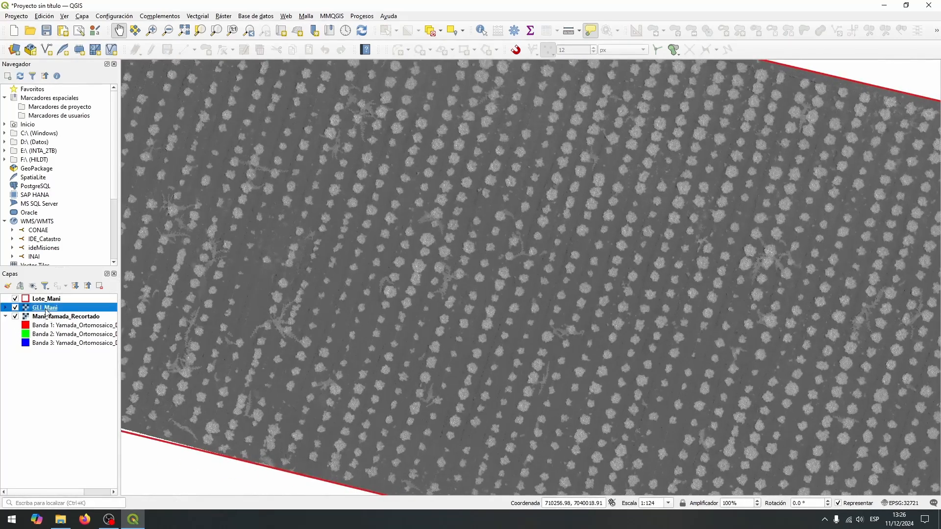
right_click(47, 312)
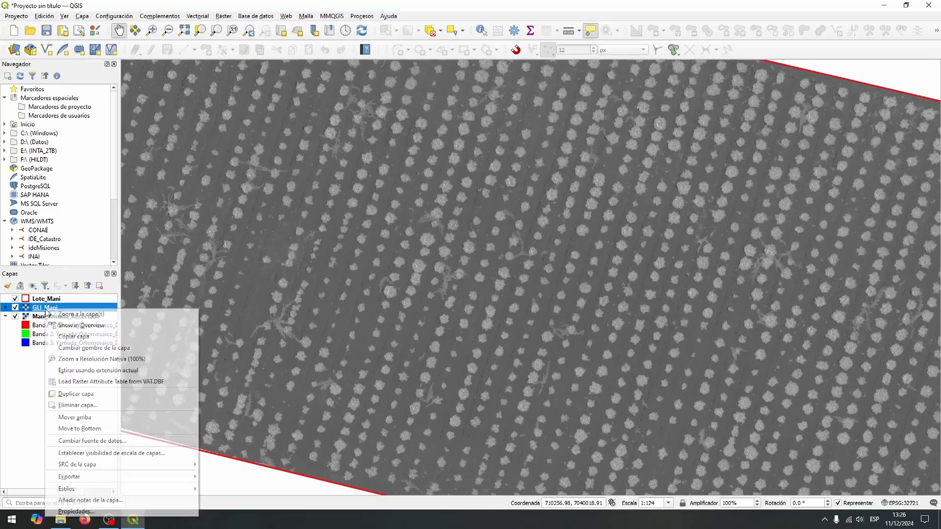
left_click(71, 512)
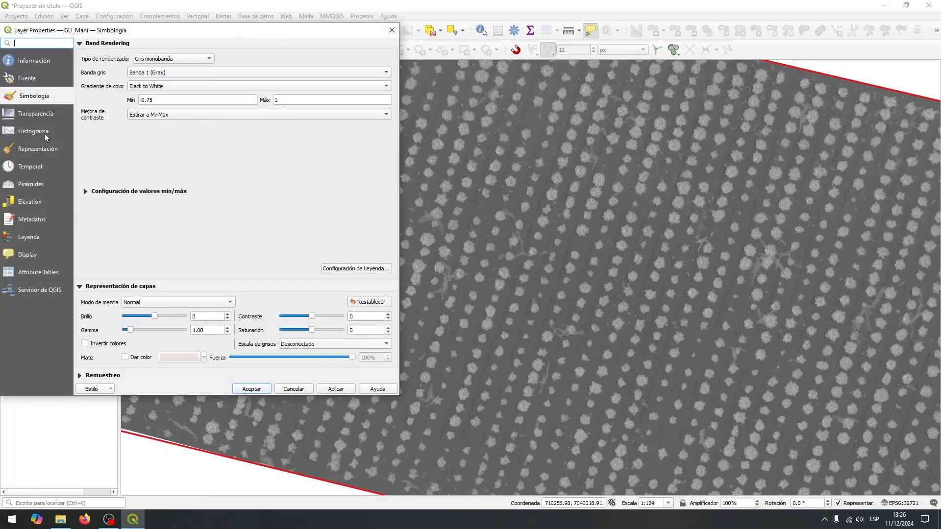
left_click(45, 132)
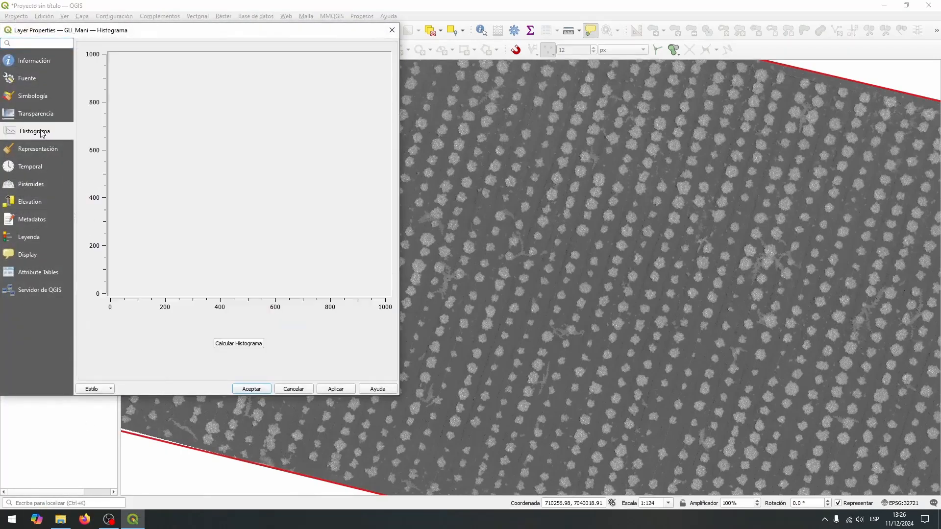
left_click(247, 344)
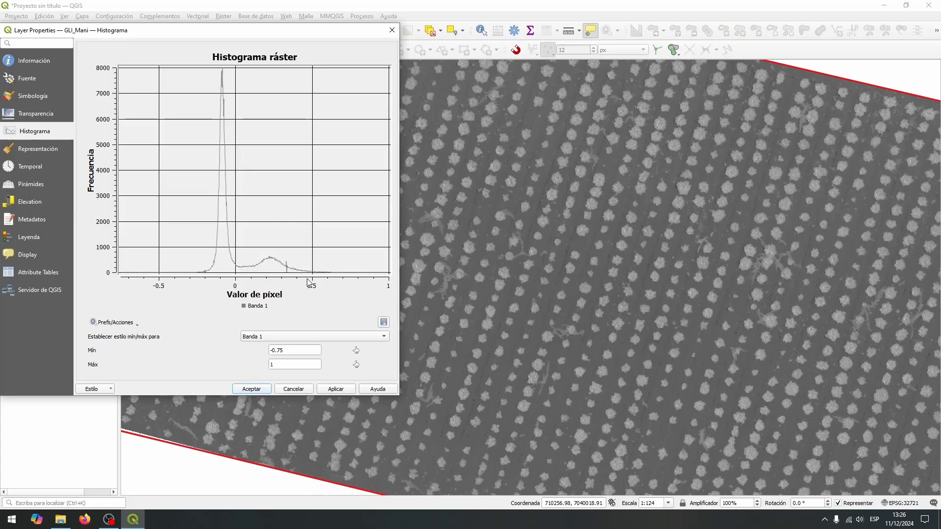
Step: Render GLI_Mani as single-band pseudocolor (Pseudocolor monobanda) with the red-to-green color ramp and apply the style
left_click(47, 98)
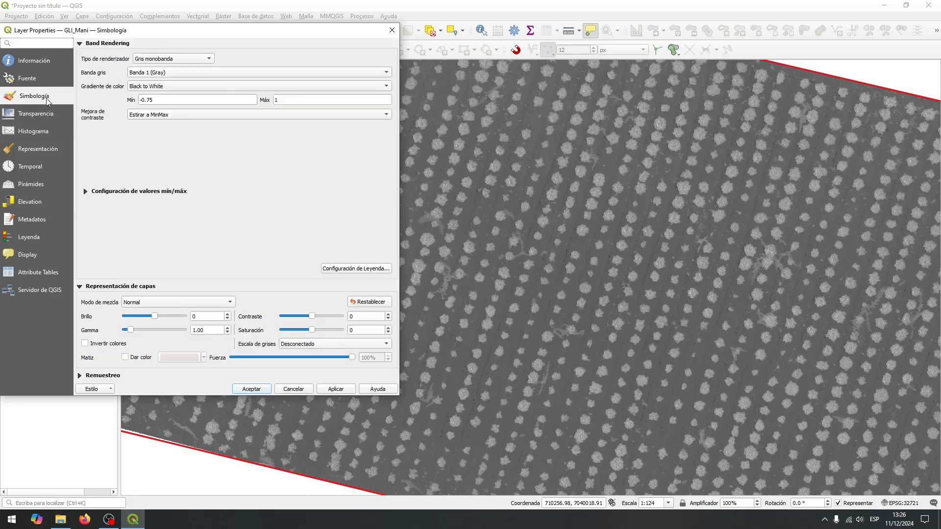
left_click(192, 58)
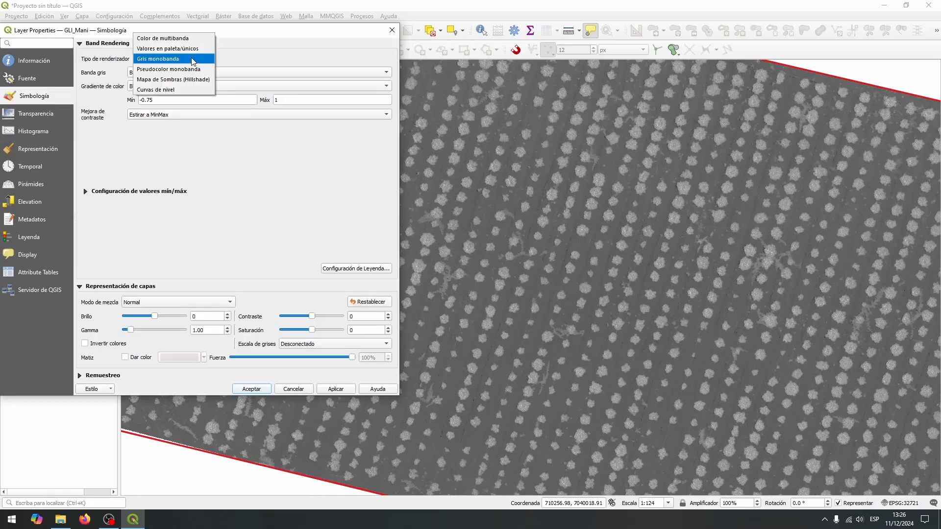
left_click(162, 70)
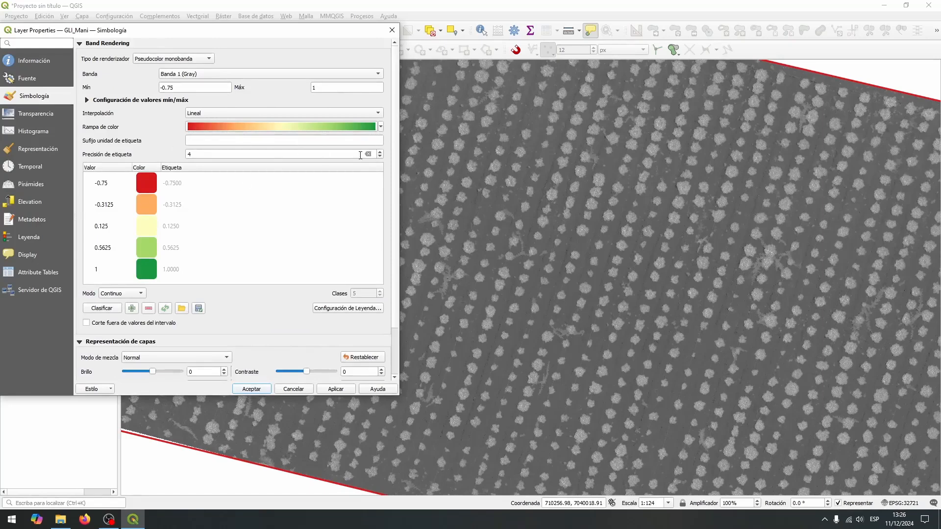
left_click(336, 390)
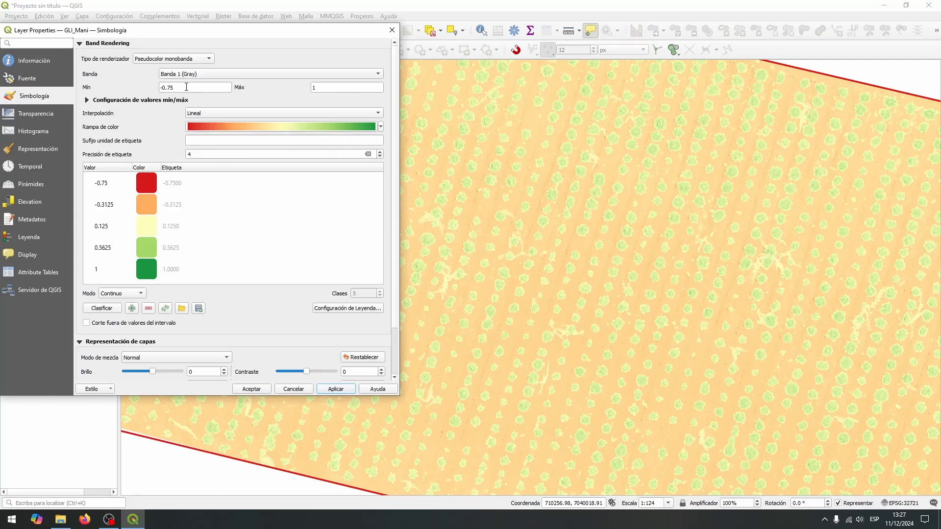
Step: Check the GLI_Mani raster histogram, then set the pseudocolor maximum to 0.5 and apply the style
left_click(34, 132)
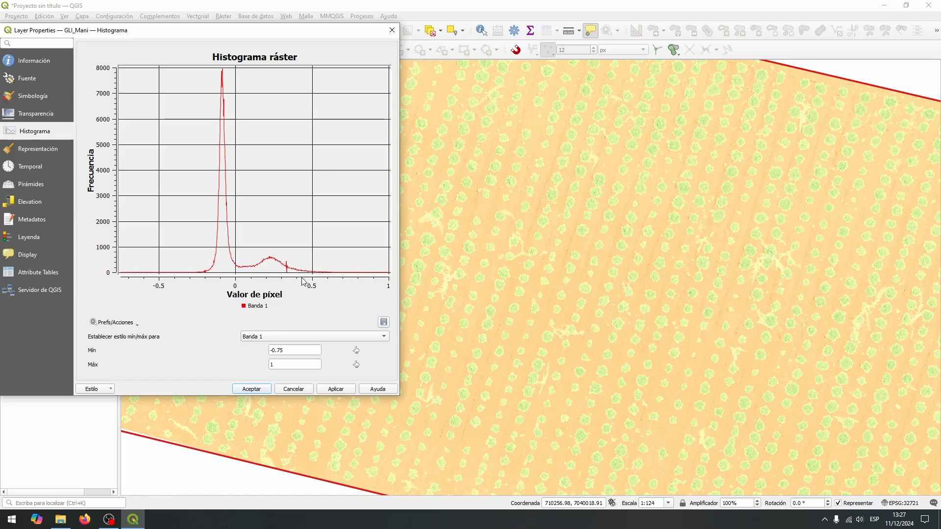
left_click(49, 96)
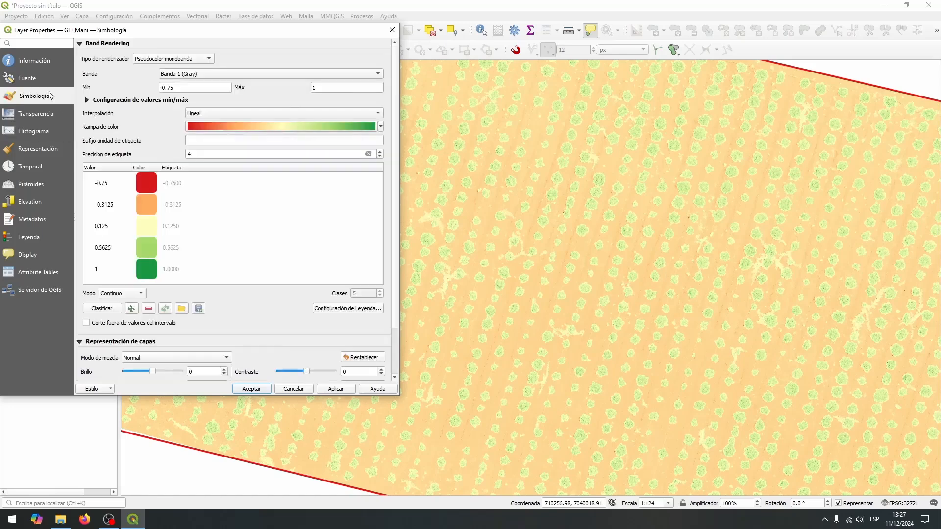
left_click(318, 90)
type("0.5")
left_click(338, 393)
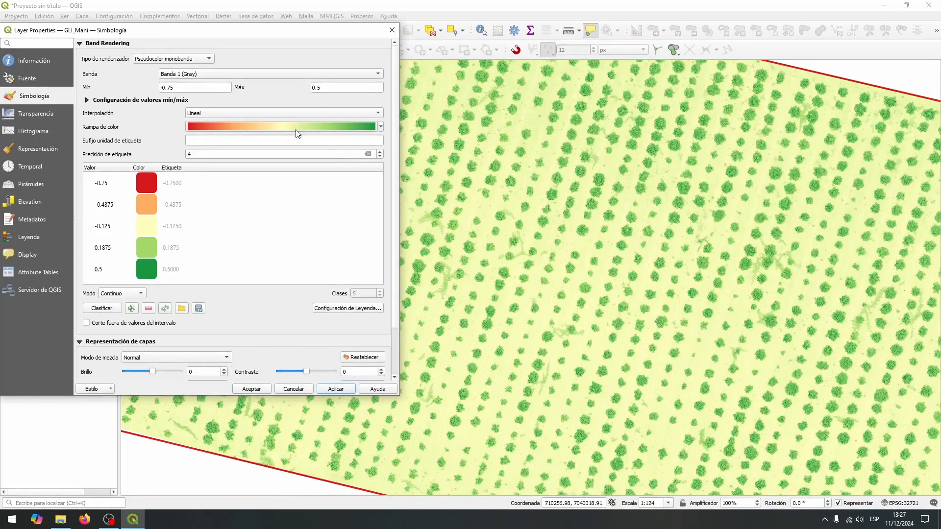
Step: Check where the histogram curve begins, set the pseudocolor minimum to -0.2, and apply and accept the layer properties
left_click(56, 132)
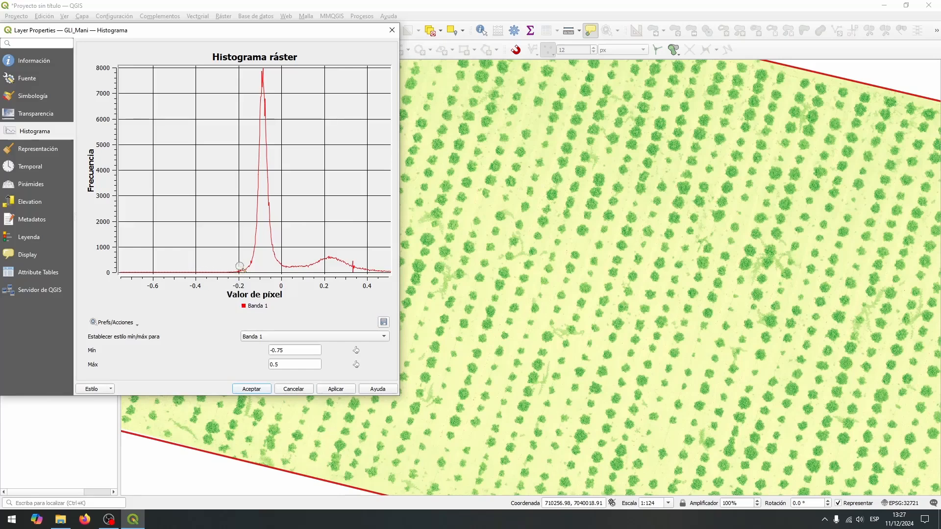
left_click(46, 99)
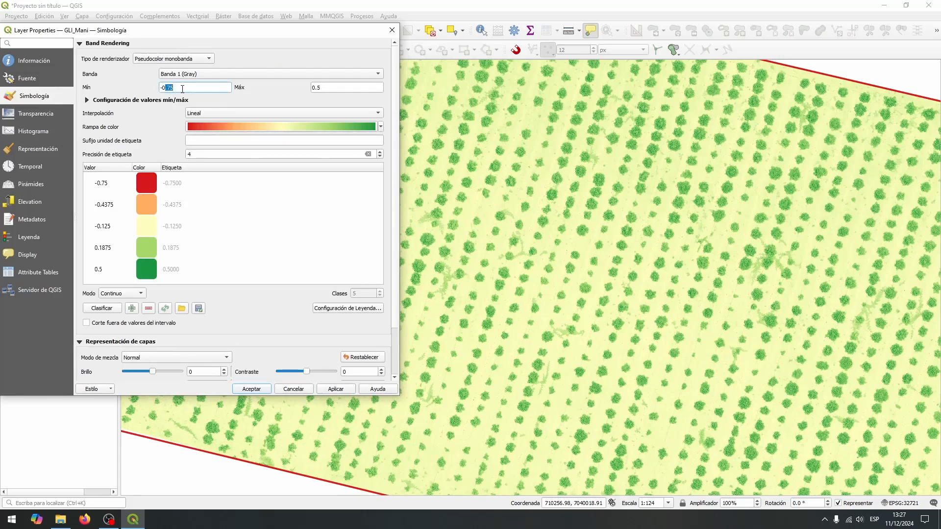
type("0.2")
left_click(336, 389)
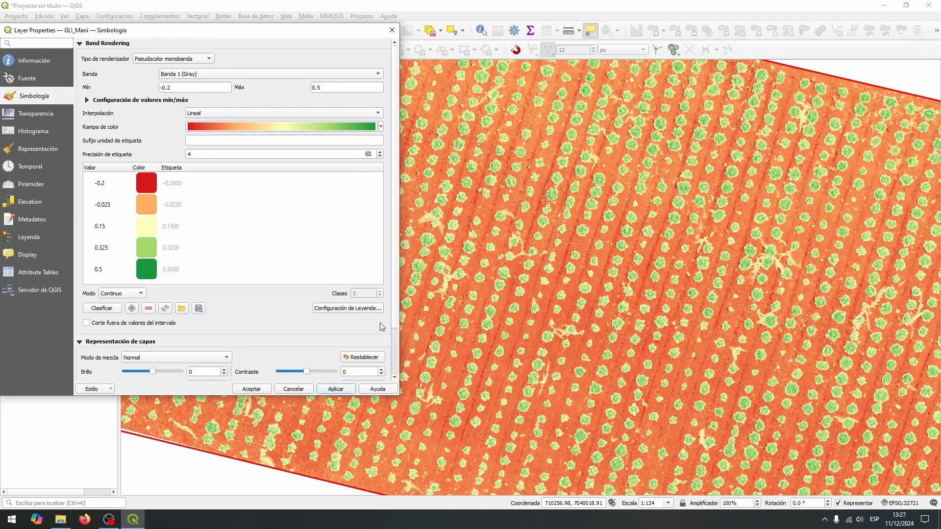
left_click(256, 392)
Step: Examine the plants and soil in the restyled GLI_Mani raster around the eastern corners of the lot
scroll(488, 261, "down", 1)
scroll(533, 262, "up", 1)
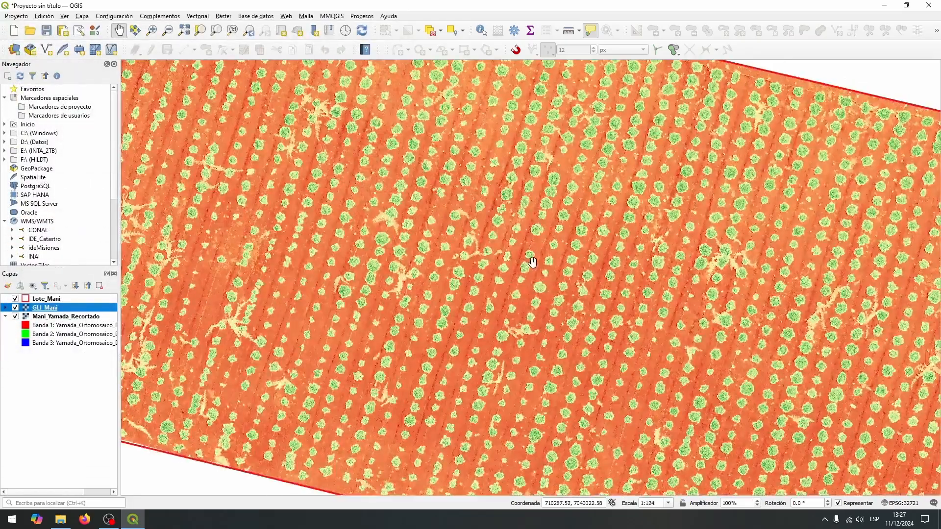
scroll(533, 262, "up", 1)
left_click_drag(773, 254, 525, 207)
scroll(479, 249, "down", 1)
scroll(485, 296, "up", 3)
scroll(474, 294, "down", 3)
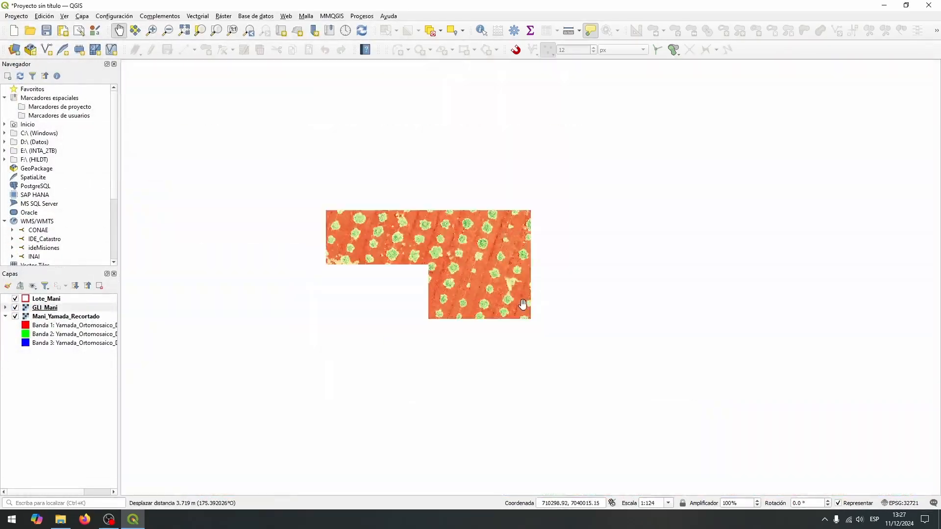
scroll(421, 231, "down", 1)
scroll(431, 240, "up", 1)
scroll(541, 259, "up", 1)
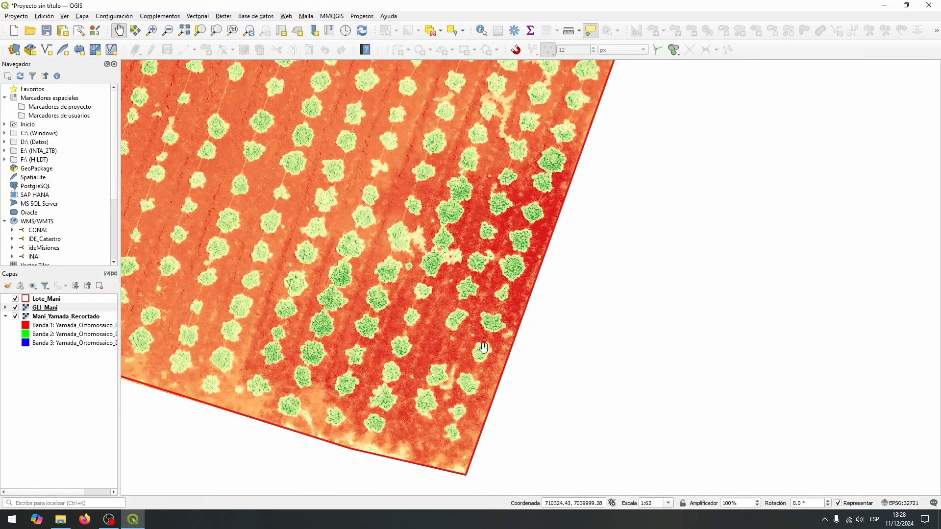
left_click_drag(483, 347, 458, 425)
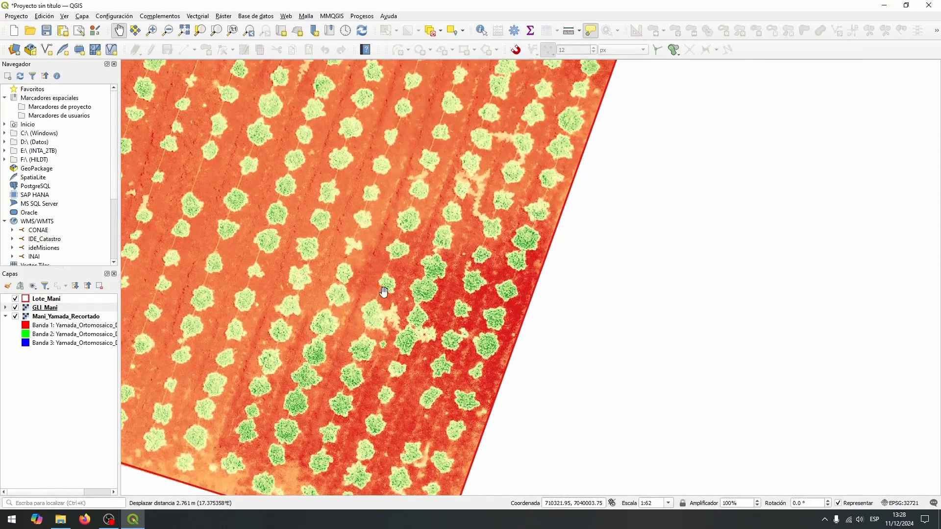
scroll(429, 286, "down", 1)
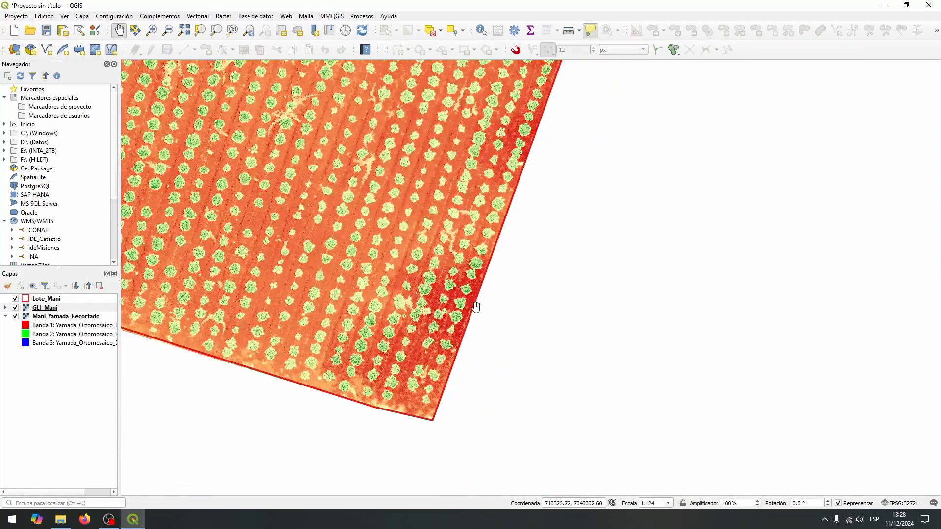
left_click_drag(476, 307, 440, 422)
left_click_drag(460, 178, 427, 306)
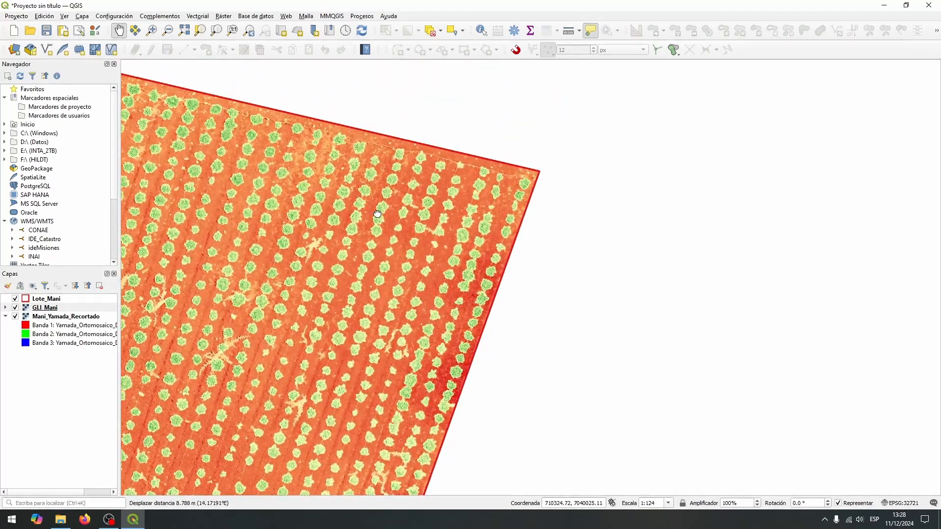
left_click_drag(377, 213, 657, 187)
left_click_drag(436, 219, 503, 238)
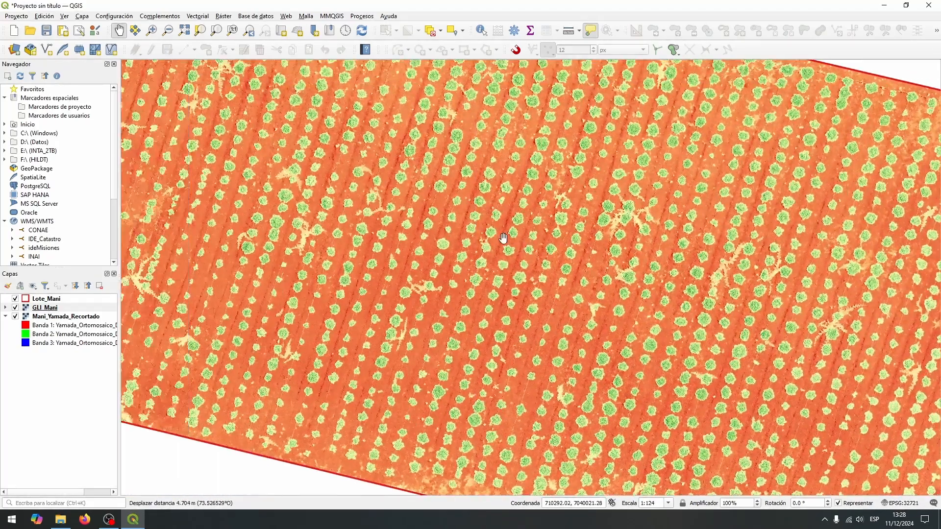
Step: Examine the plants, rows and yellowish patches of the GLI_Mani raster in the western and central parts of the lot
scroll(504, 238, "down", 1)
left_click_drag(428, 205, 532, 267)
scroll(395, 273, "up", 1)
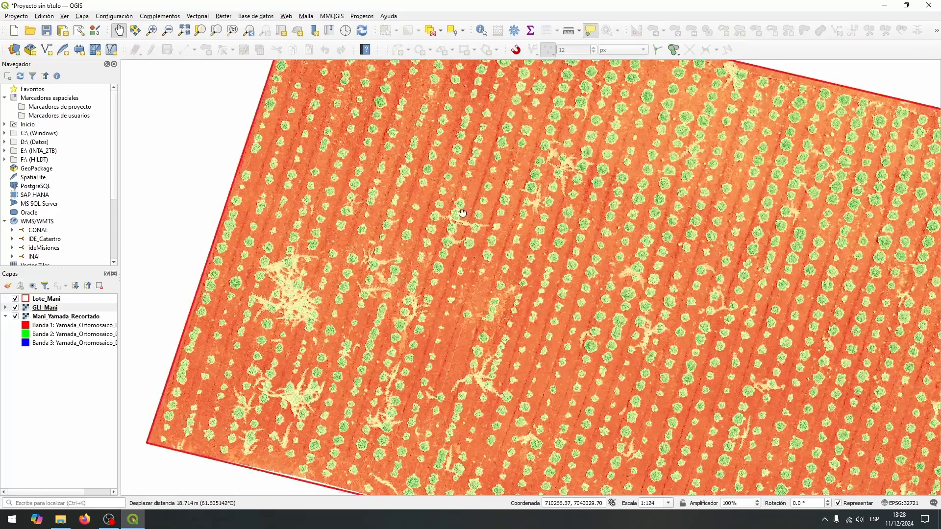
left_click_drag(463, 214, 316, 238)
scroll(540, 227, "up", 1)
scroll(526, 233, "down", 1)
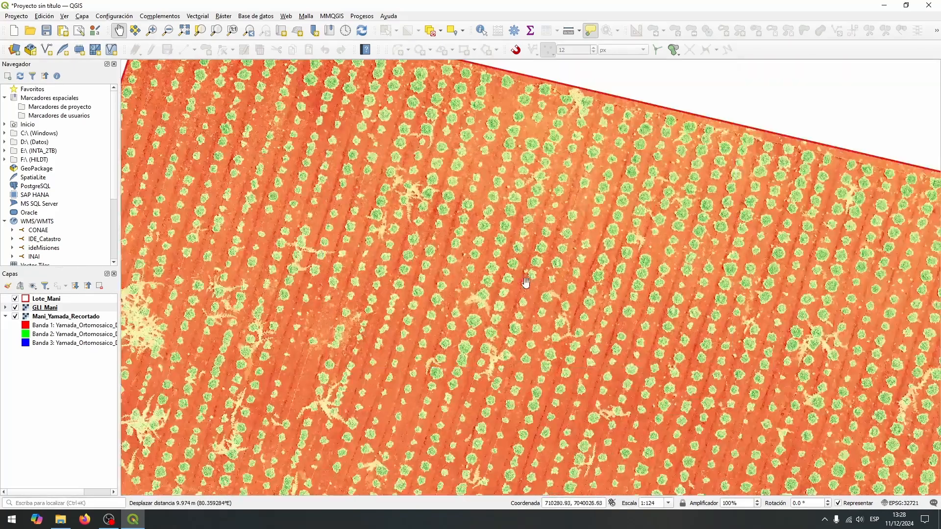
left_click_drag(529, 295, 390, 161)
left_click_drag(437, 228, 442, 284)
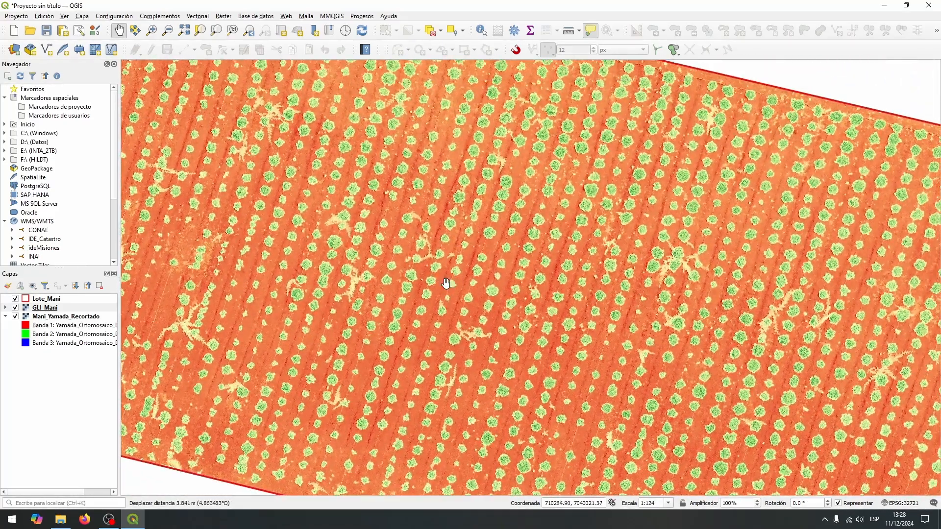
left_click_drag(312, 267, 498, 260)
left_click_drag(385, 264, 336, 304)
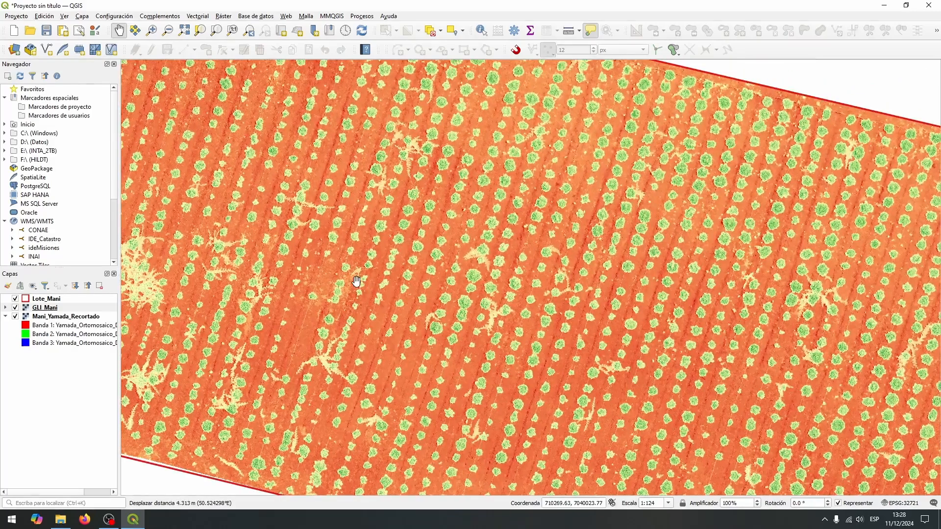
scroll(340, 263, "up", 1)
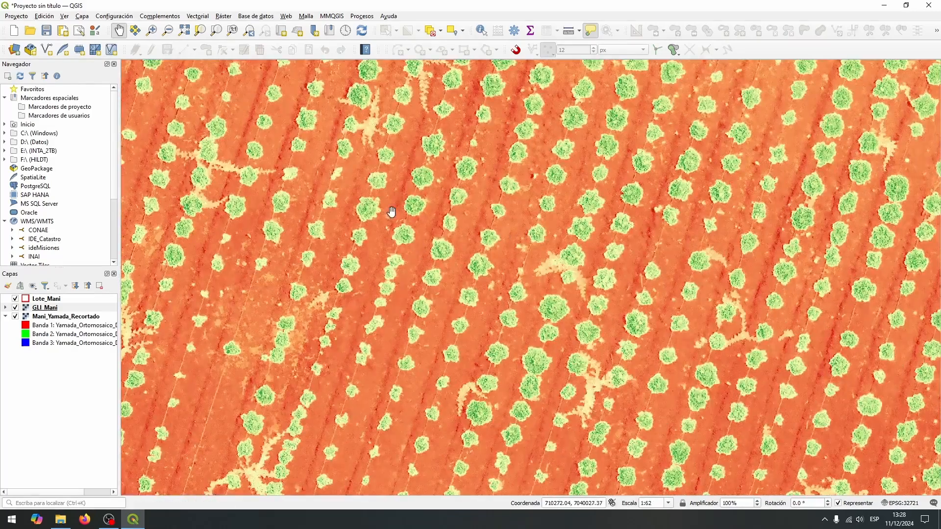
Step: Select the GLI_Mani layer and identify its pixel values at several bare-soil points between the crop rows
left_click(64, 310)
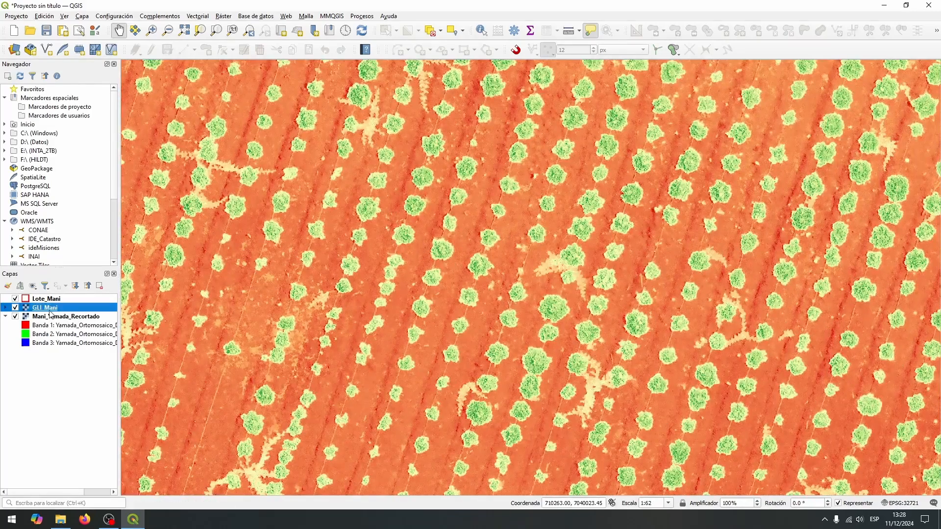
left_click(44, 319)
left_click(43, 309)
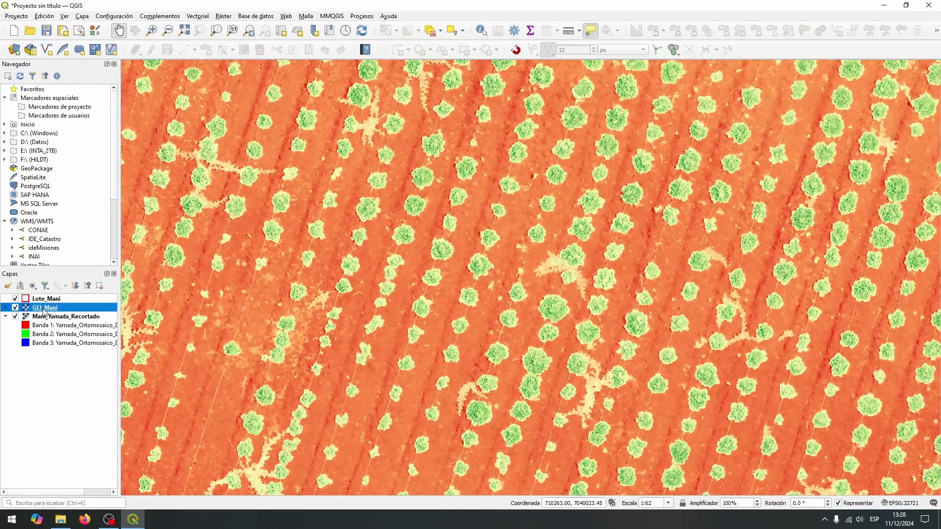
left_click(482, 31)
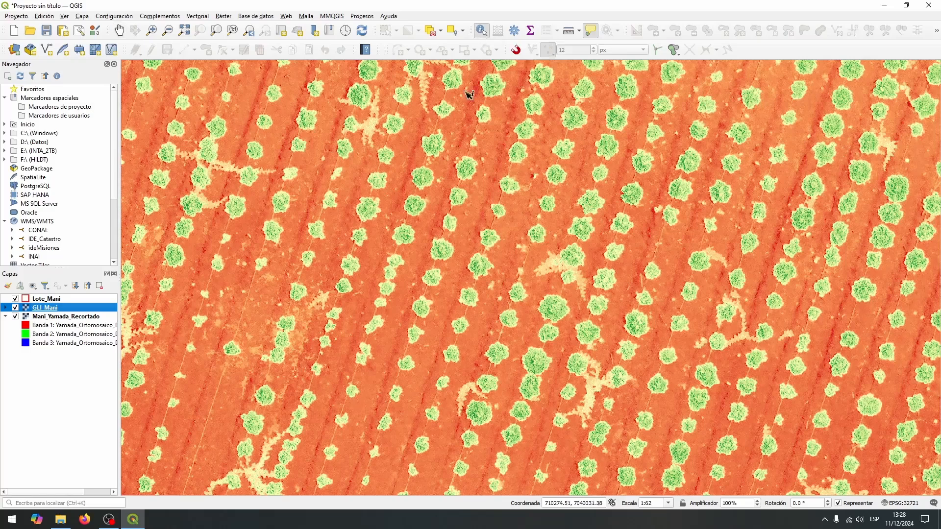
left_click(483, 197)
scroll(407, 162, "up", 4)
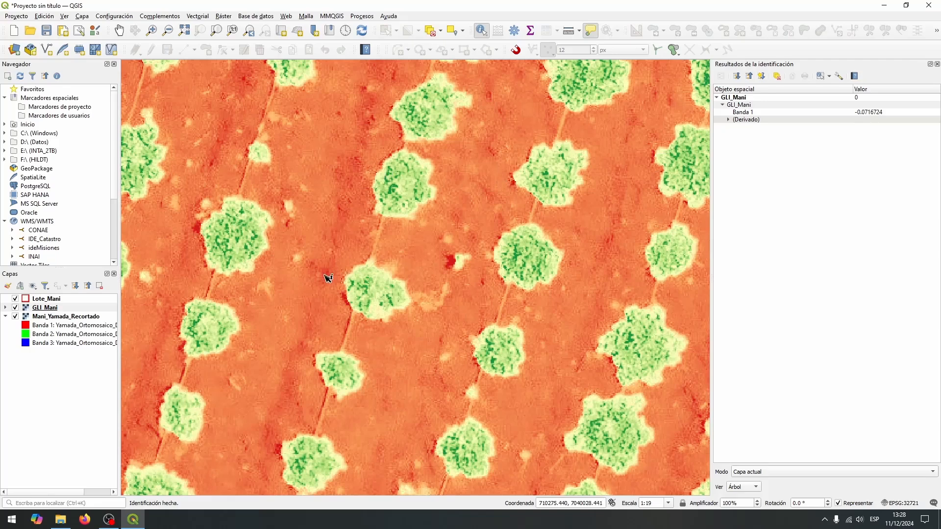
scroll(550, 288, "down", 1)
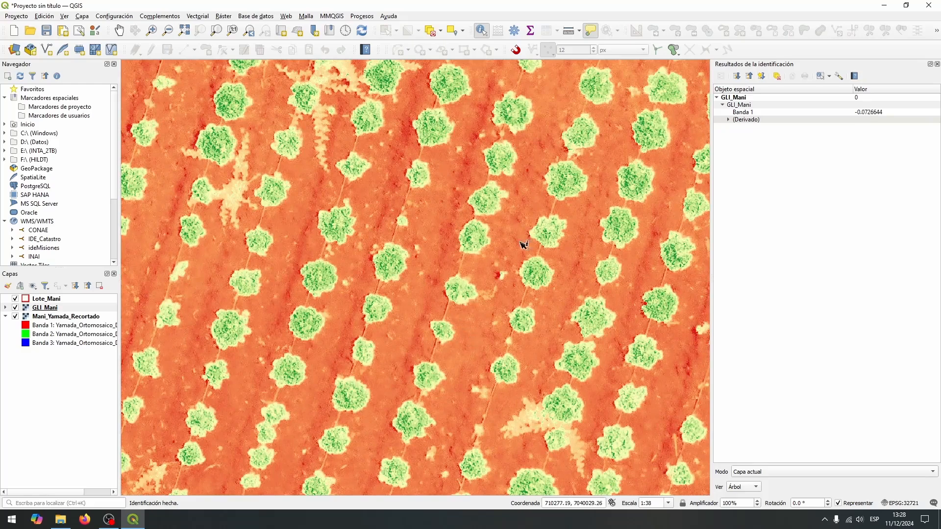
left_click(346, 295)
left_click(305, 211)
scroll(273, 204, "down", 2)
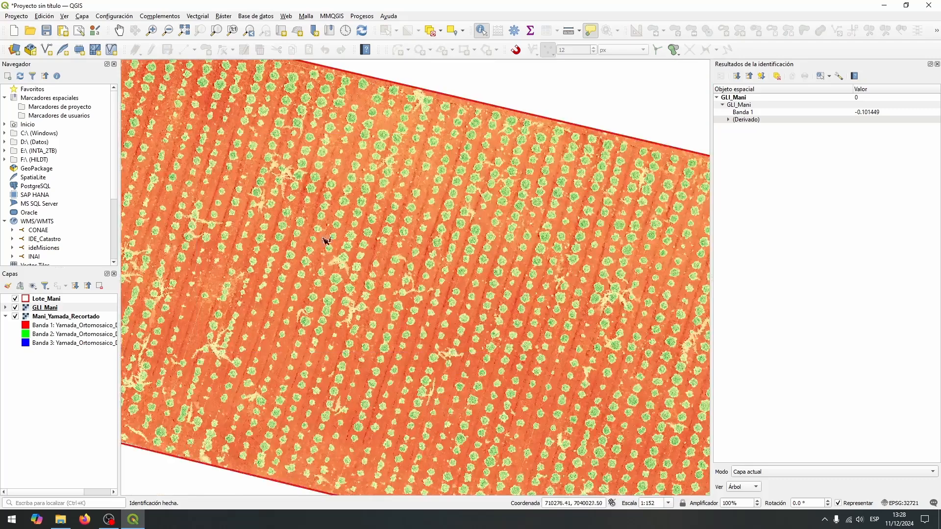
Step: Identify GLI_Mani pixel values at more bare-soil points in the central part of the lot
scroll(471, 291, "up", 2)
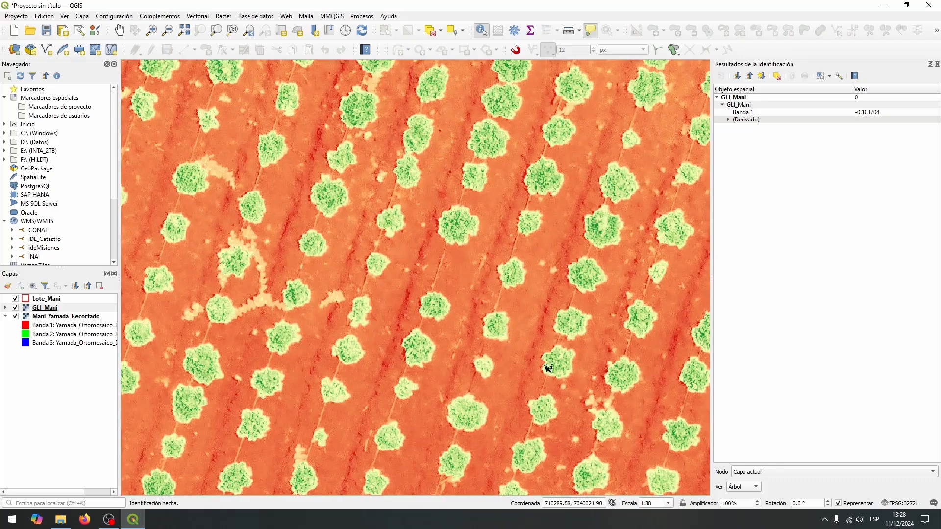
left_click(579, 424)
left_click(681, 307)
scroll(513, 174, "down", 5)
scroll(346, 143, "up", 5)
Step: Identify GLI_Mani pixel values on the soil between rows near the yellowish patches in the western part of the lot
left_click(372, 179)
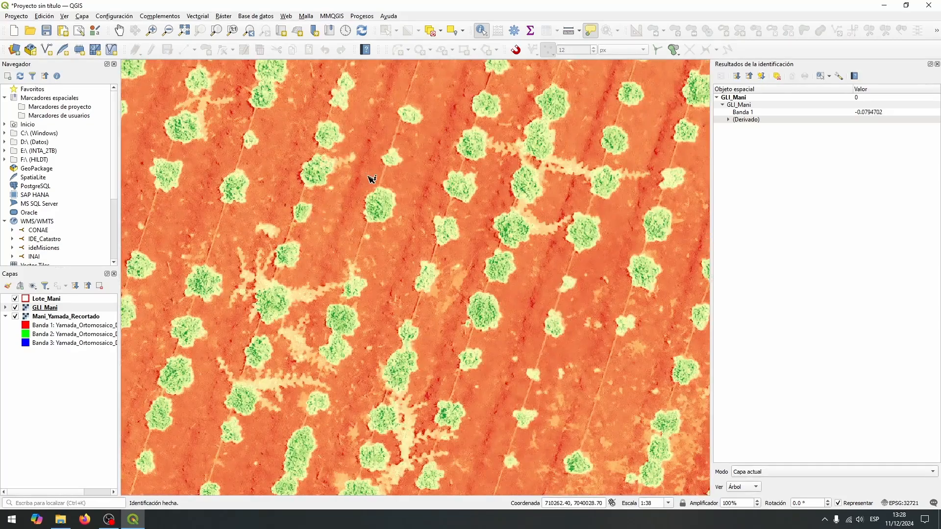
left_click(383, 251)
scroll(390, 294, "down", 4)
scroll(409, 351, "up", 4)
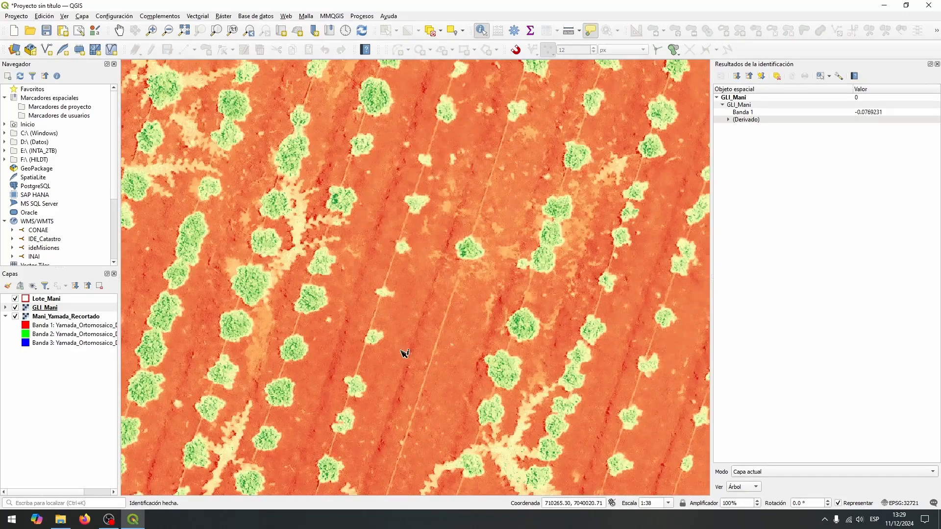
left_click(398, 354)
left_click(445, 241)
left_click(443, 230)
scroll(427, 216, "down", 3)
scroll(405, 204, "up", 3)
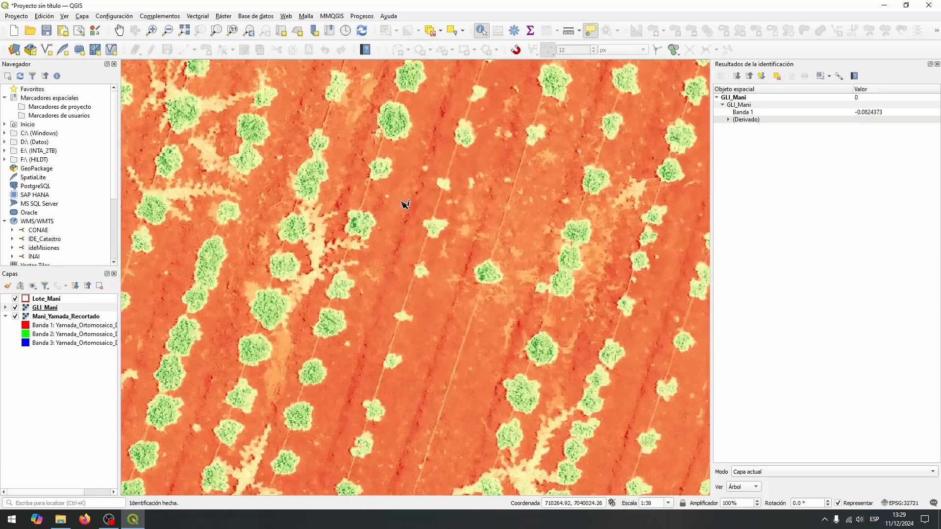
scroll(401, 204, "down", 3)
scroll(328, 143, "up", 3)
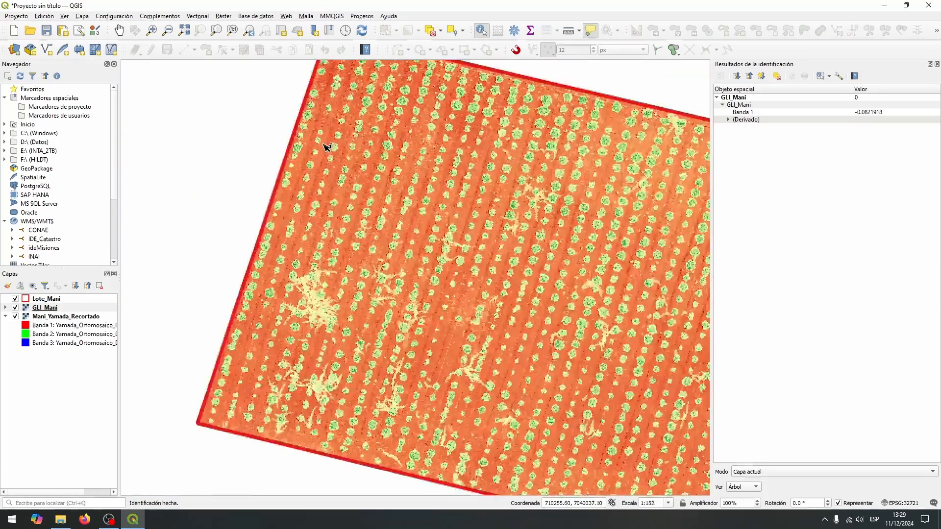
Step: Identify GLI_Mani pixel values at inter-row soil points across successive rows near the lot's northwestern edge
left_click(295, 184)
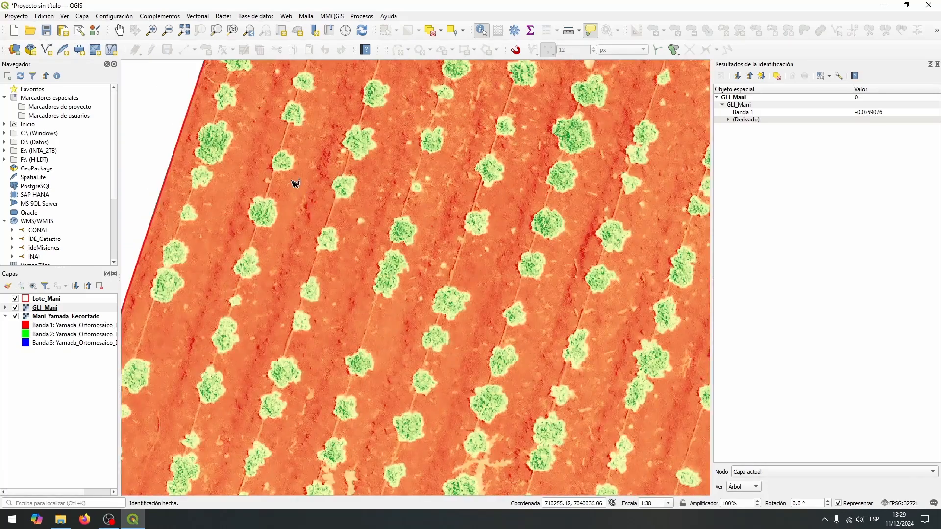
left_click(362, 242)
left_click(436, 248)
left_click(484, 283)
left_click(563, 308)
scroll(573, 314, "down", 2)
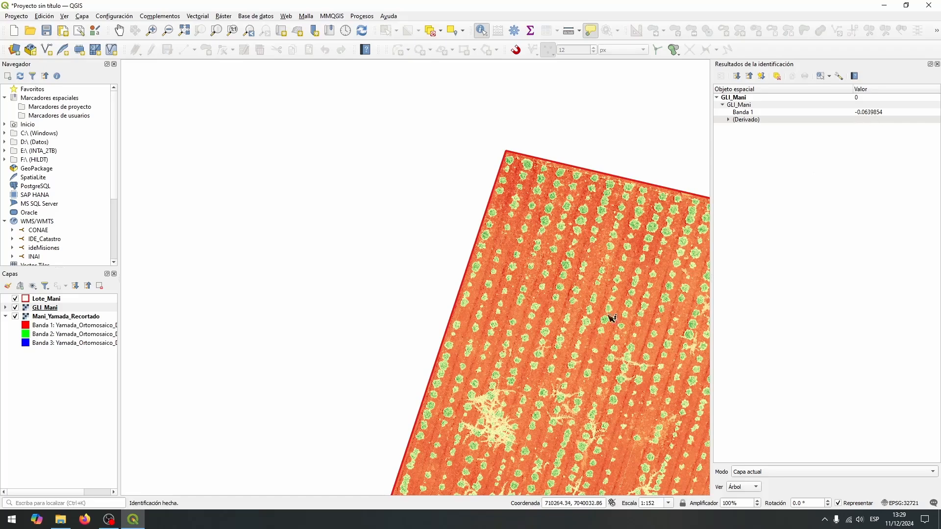
scroll(609, 318, "up", 1)
left_click_drag(631, 261, 366, 200)
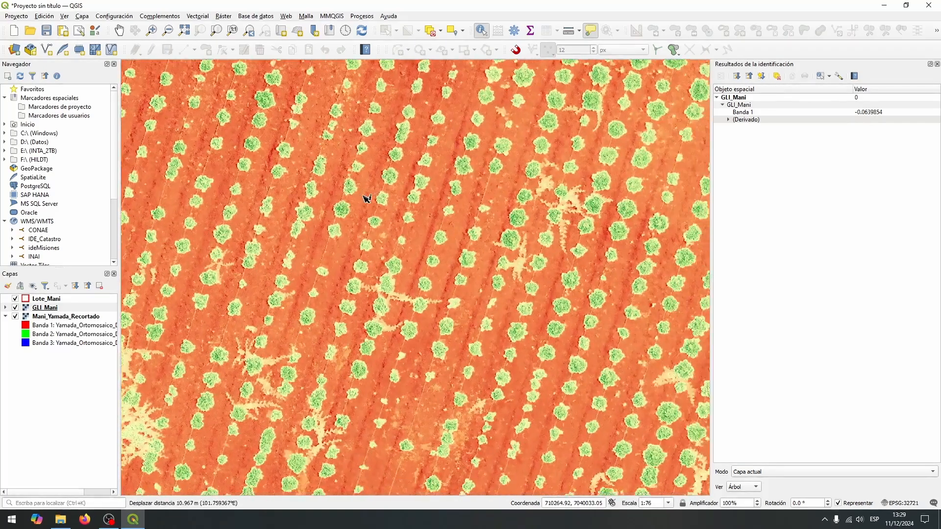
scroll(342, 269, "down", 1)
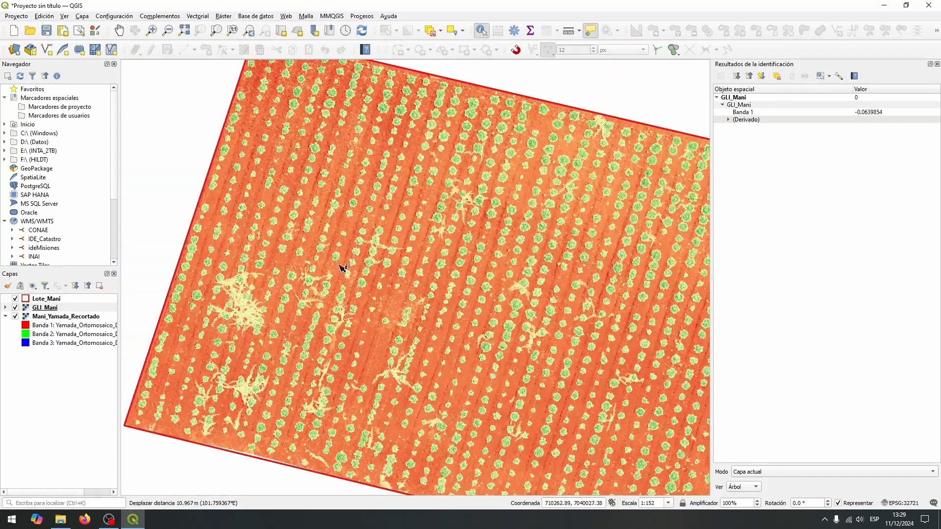
Step: Switch to File Explorer, go to the Curso_Relevamientos_Montecarlo folder and open a file from it
left_click(60, 519)
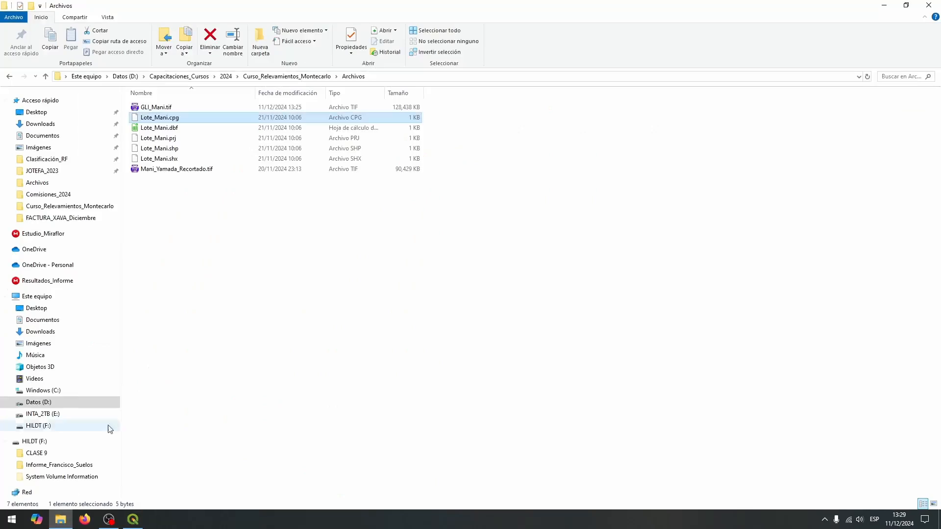
left_click(314, 76)
double_click(242, 158)
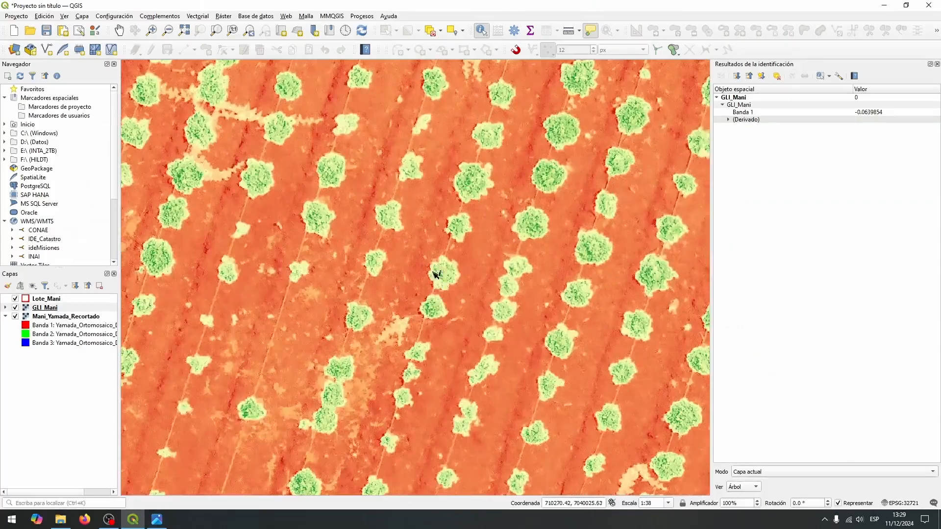
Step: Identify GLI_Mani pixel values at several bare-soil points between the plant rows
left_click(422, 238)
left_click(405, 252)
left_click(492, 271)
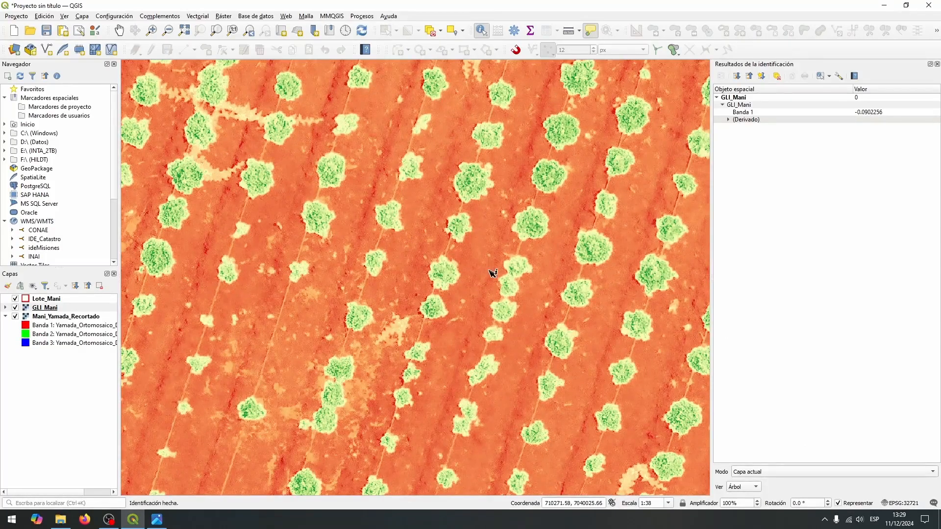
left_click(536, 321)
Step: Identify GLI_Mani pixel values on bare soil farther southeast inside the lot
scroll(500, 410, "down", 2)
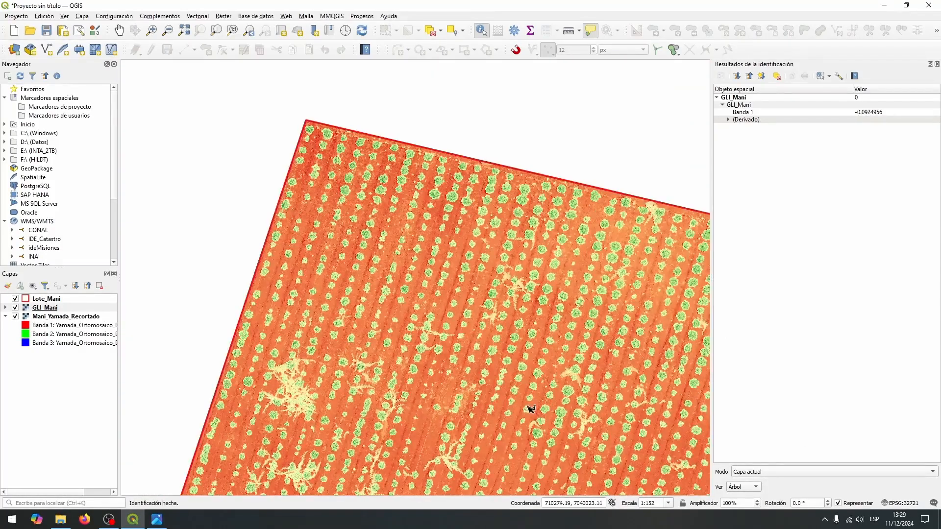
left_click_drag(532, 410, 270, 216)
scroll(269, 217, "up", 1)
left_click(451, 269)
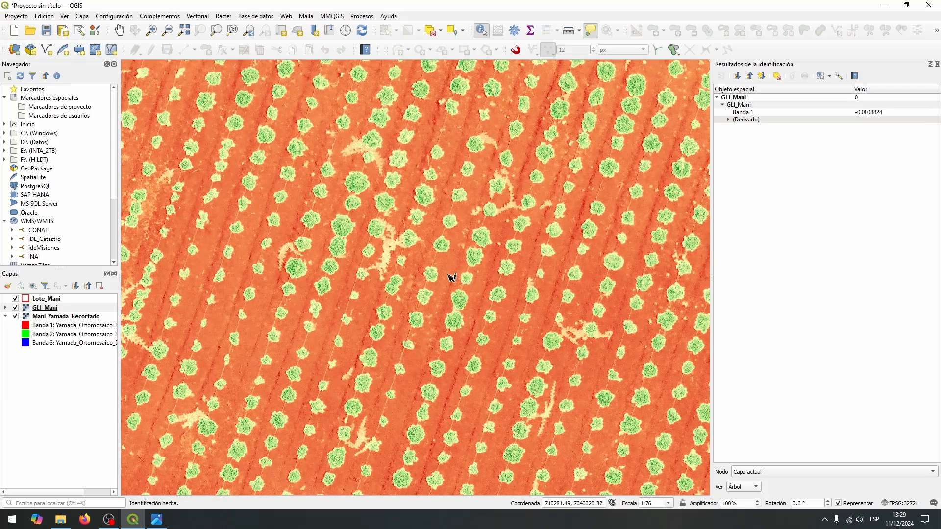
scroll(443, 162, "up", 1)
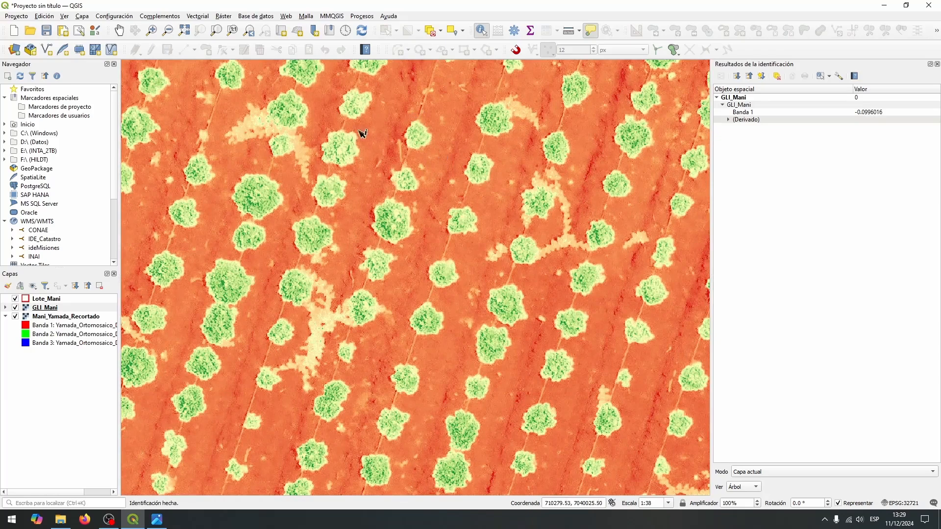
Step: Identify GLI_Mani pixel values inside and along the edge of a large plant's canopy
scroll(263, 200, "up", 1)
left_click(256, 191)
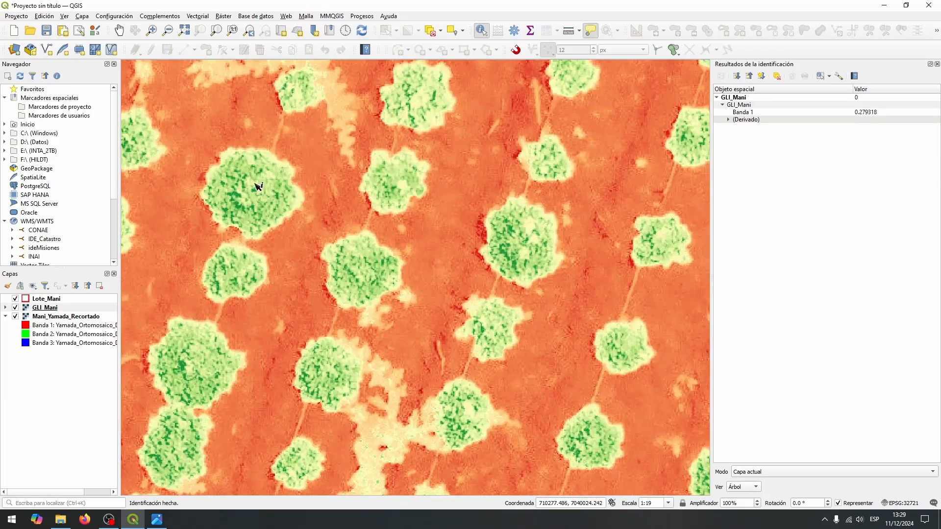
scroll(256, 192, "up", 1)
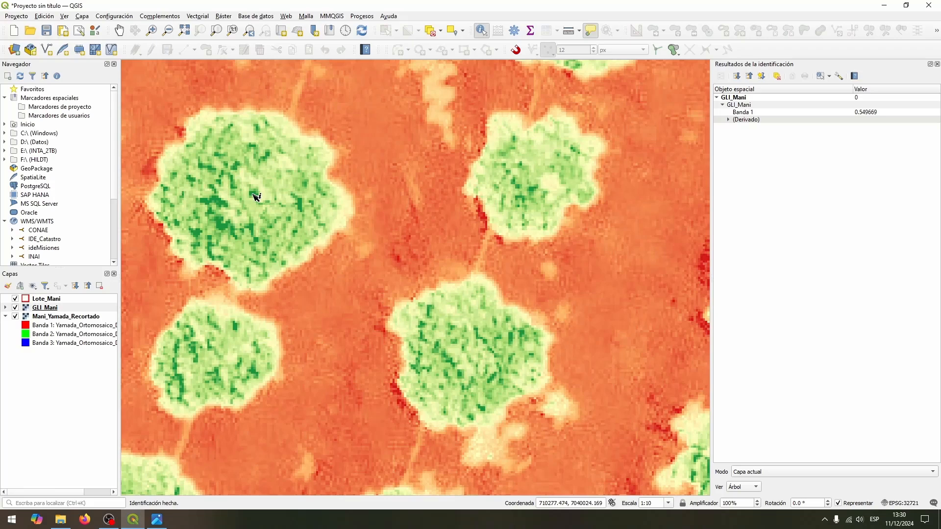
left_click(256, 185)
left_click(340, 214)
left_click(341, 239)
left_click(328, 245)
Step: Identify GLI_Mani pixel values on plant canopies near the lot's eastern edge
scroll(461, 332, "down", 7)
left_click_drag(521, 322, 451, 277)
scroll(460, 286, "up", 6)
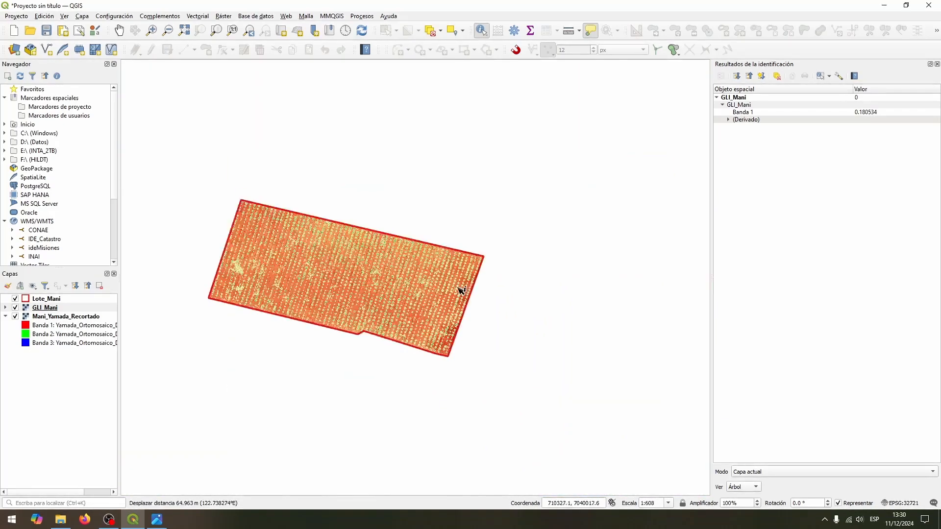
scroll(463, 279, "up", 1)
left_click(468, 250)
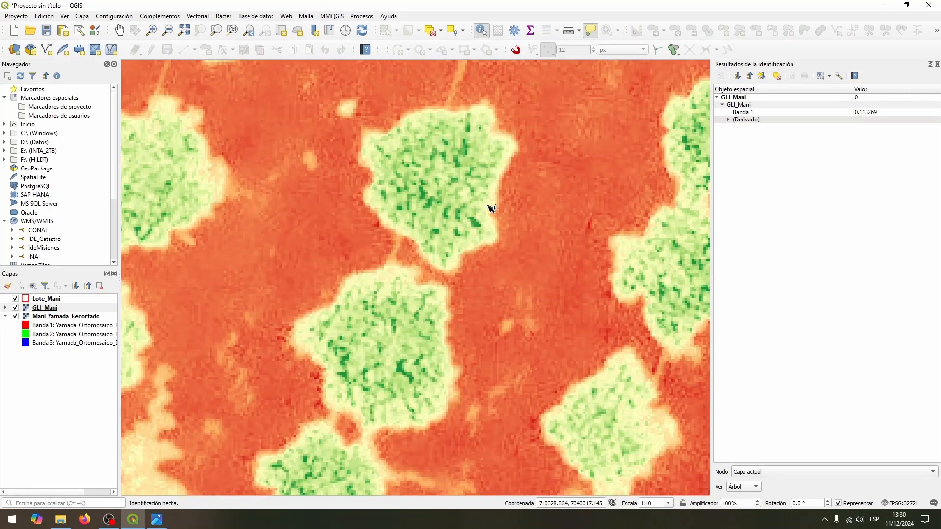
left_click(454, 150)
left_click_drag(377, 316, 423, 171)
left_click(442, 193)
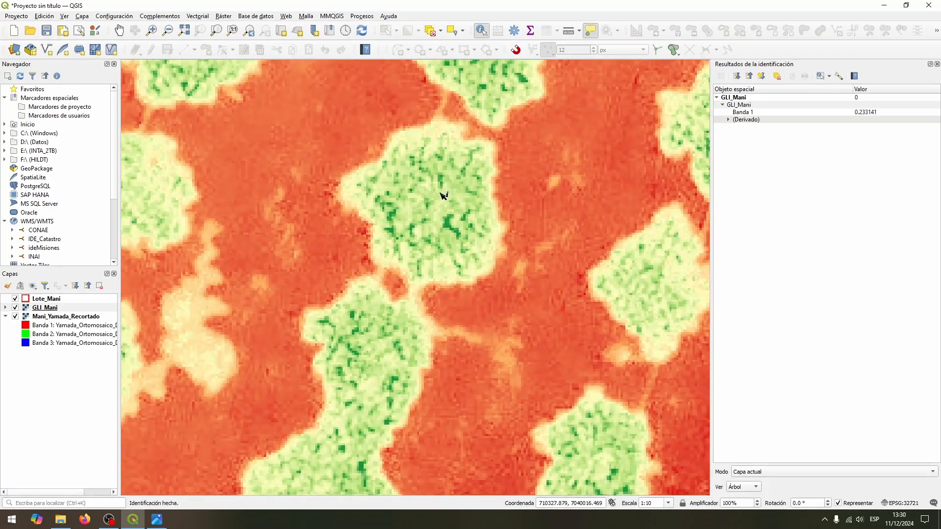
left_click(433, 212)
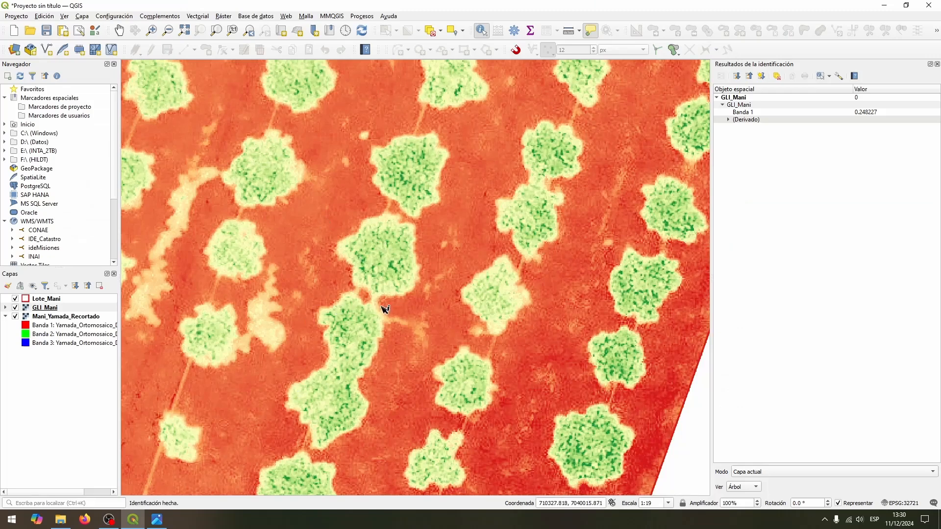
Step: Hide and reshow GLI_Mani to compare a yellowish patch between plants with the orthomosaic beneath it
scroll(390, 278, "down", 5)
scroll(405, 266, "up", 4)
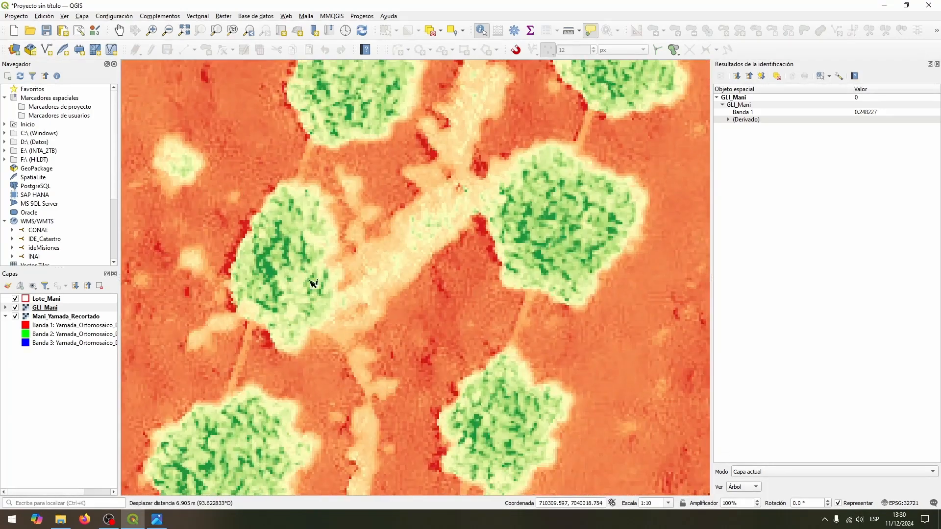
left_click(15, 308)
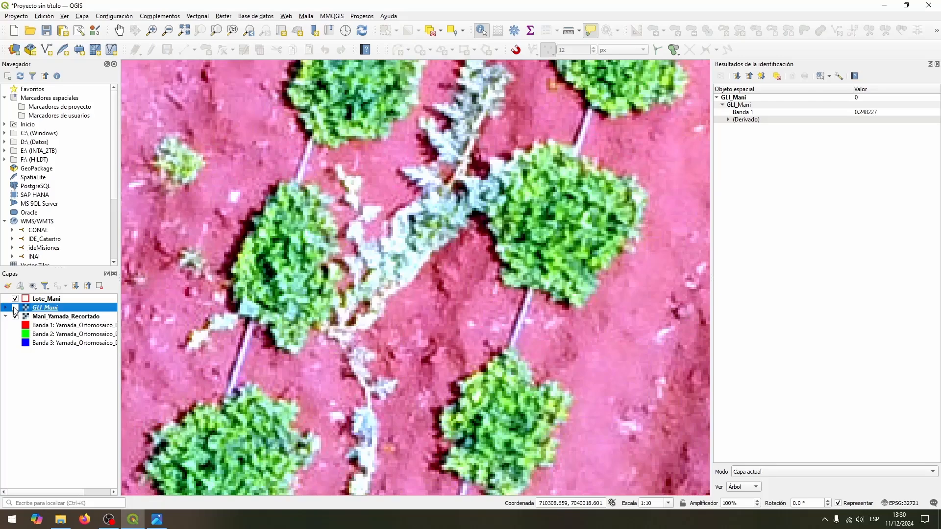
scroll(227, 346, "down", 1)
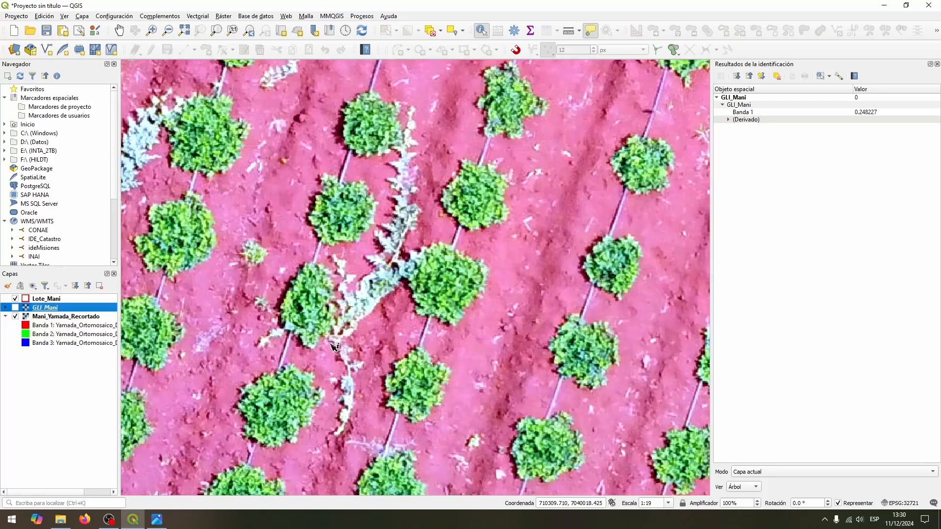
left_click(16, 308)
scroll(400, 294, "up", 1)
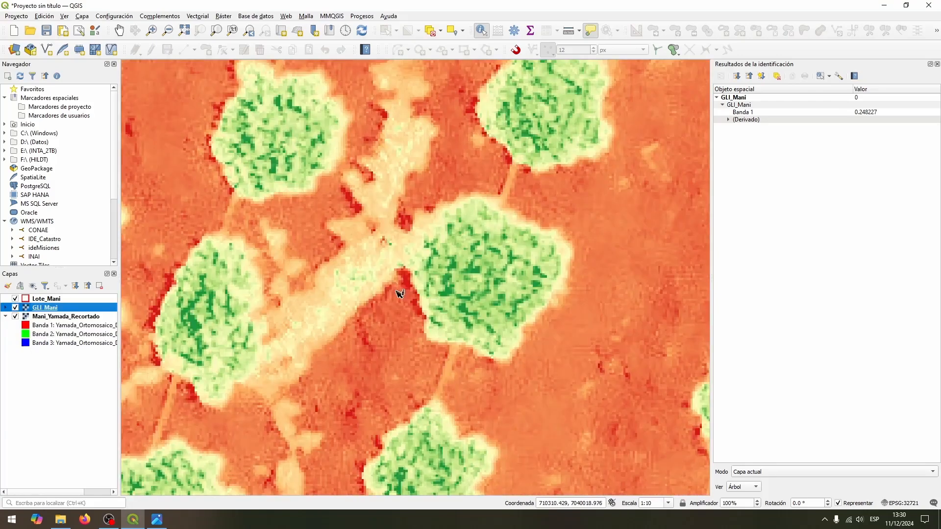
Step: Identify GLI_Mani pixel values at several points along the yellowish branching patch between the plants
left_click(392, 181)
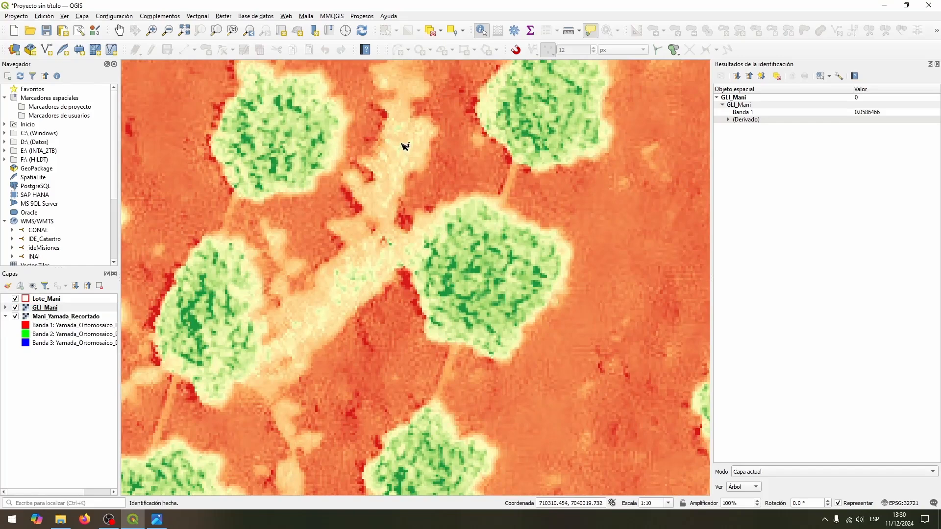
left_click(345, 276)
left_click(323, 311)
left_click(298, 334)
scroll(286, 342, "down", 1)
left_click_drag(325, 231, 346, 299)
scroll(378, 233, "up", 1)
left_click(350, 235)
Step: Identify GLI_Mani pixel values on both sides of another yellowish branching patch, farther northwest in the lot
scroll(350, 238, "down", 3)
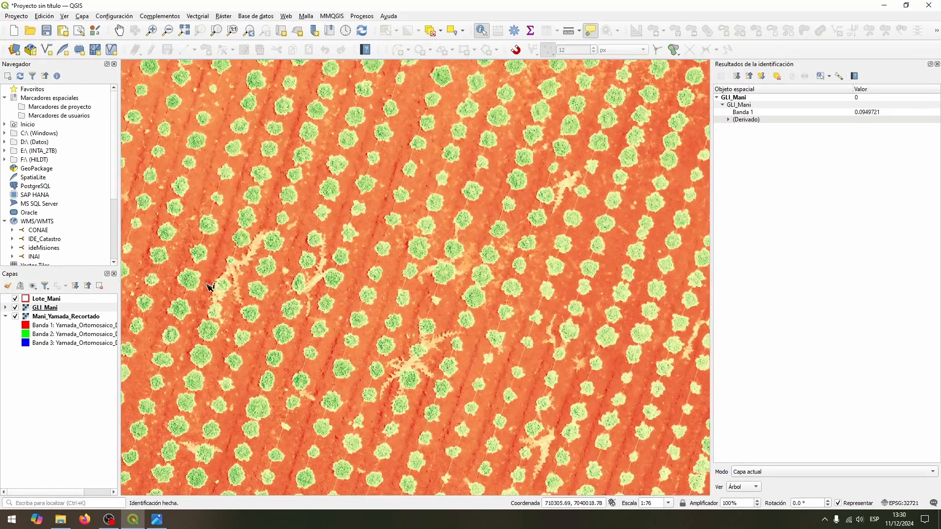
left_click_drag(230, 284, 392, 254)
scroll(336, 263, "up", 2)
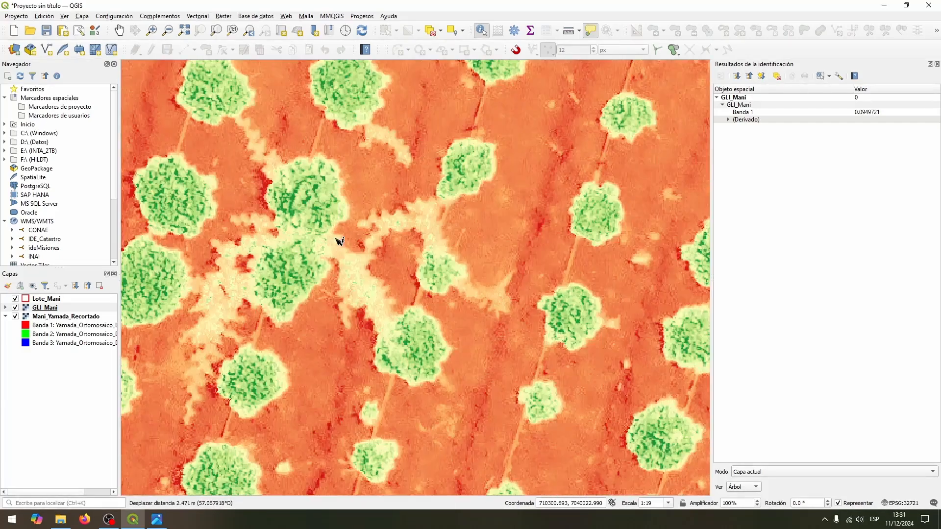
left_click(357, 272)
left_click(361, 287)
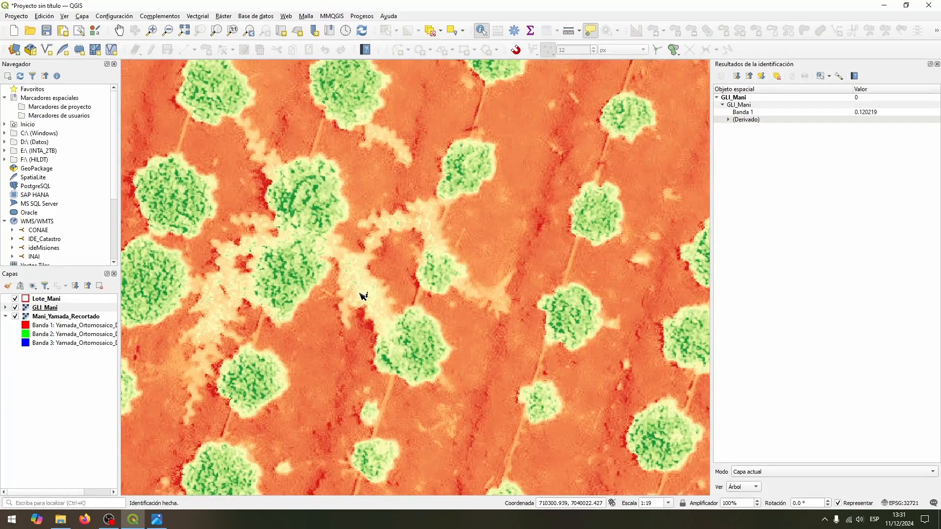
left_click(365, 293)
left_click(356, 275)
left_click(353, 266)
left_click(223, 314)
left_click(220, 307)
Step: Open the GLI_Mani layer's symbology properties, keeping the single-band pseudocolor renderer
scroll(273, 293, "down", 2)
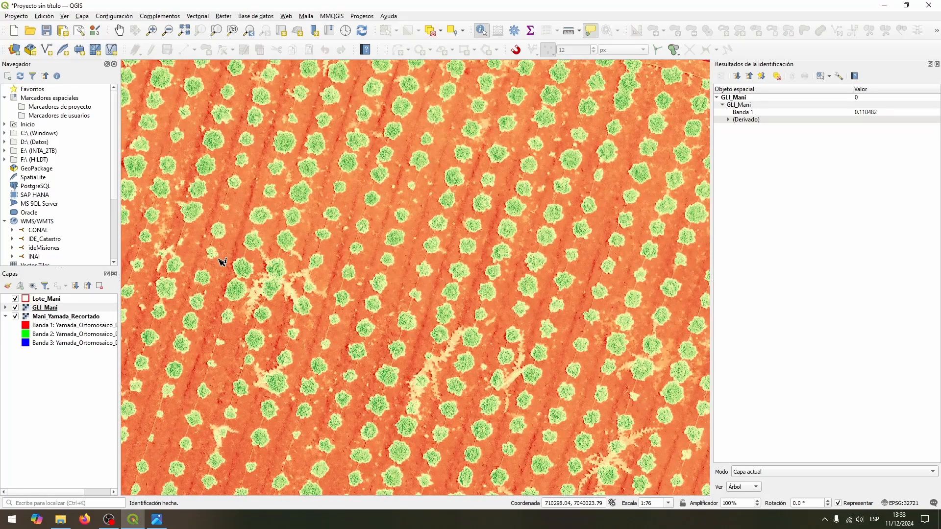
left_click_drag(219, 259, 452, 244)
scroll(353, 254, "down", 2)
scroll(334, 273, "up", 1)
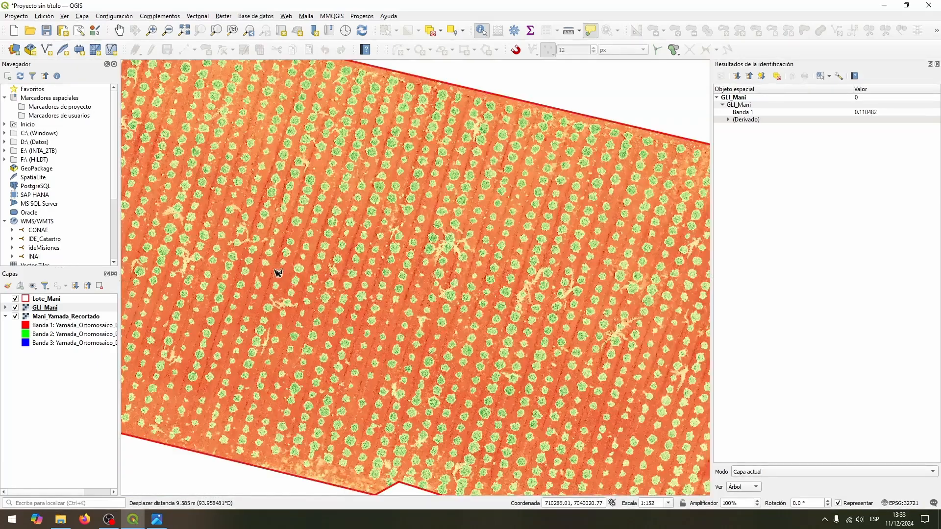
scroll(277, 273, "up", 1)
left_click(71, 310)
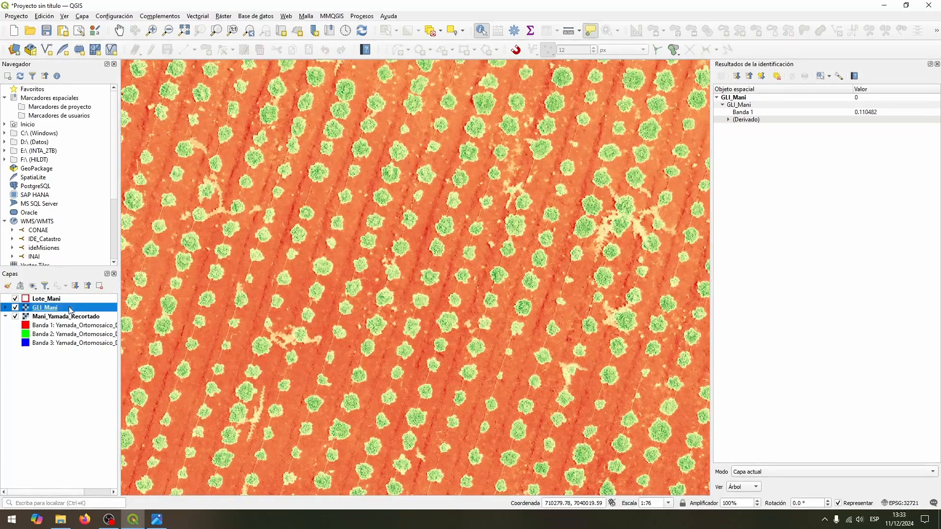
right_click(54, 309)
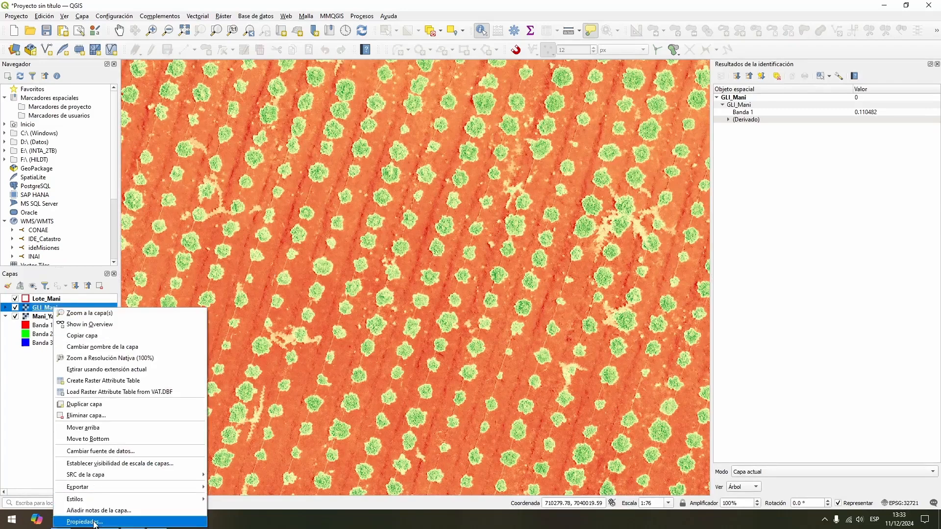
left_click(95, 522)
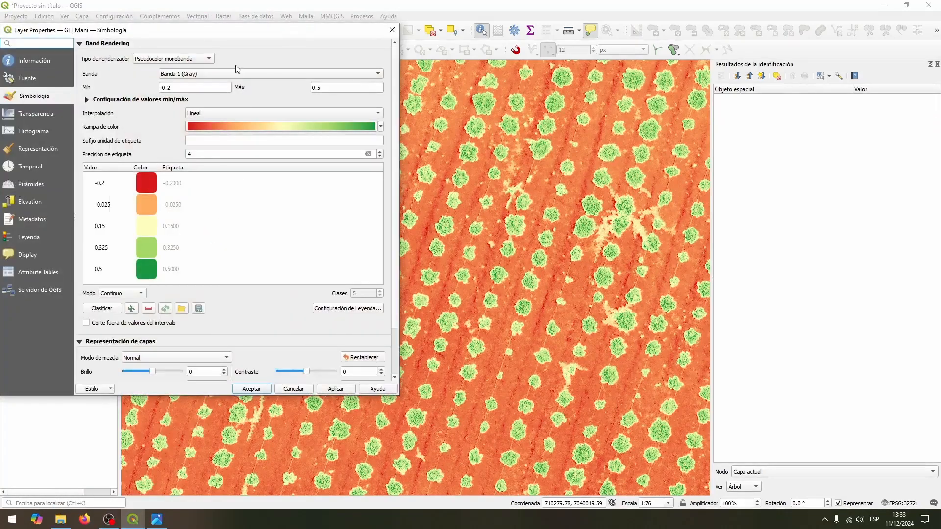
left_click_drag(246, 32, 464, 51)
left_click(377, 81)
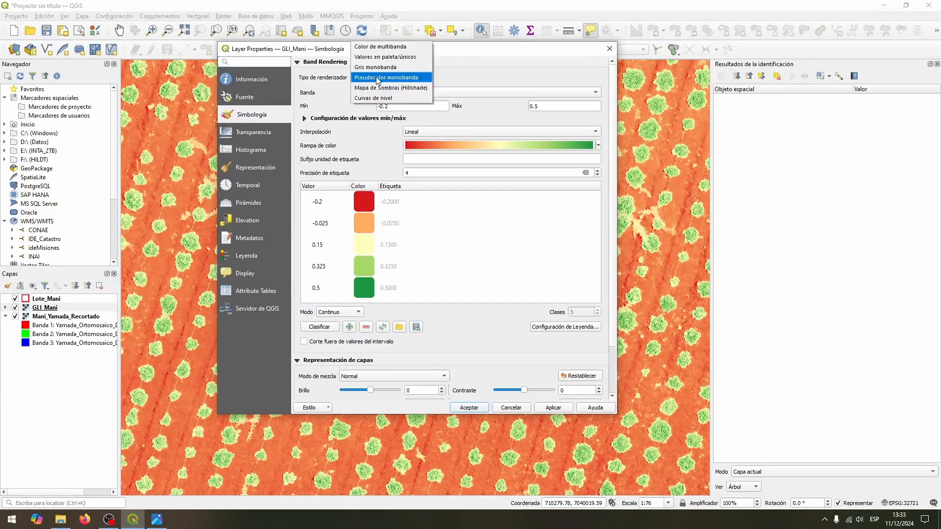
left_click(520, 77)
Step: Set GLI_Mani's interpolation to Discreto and classify it in Intervalo igual mode with 3 classes
left_click(451, 131)
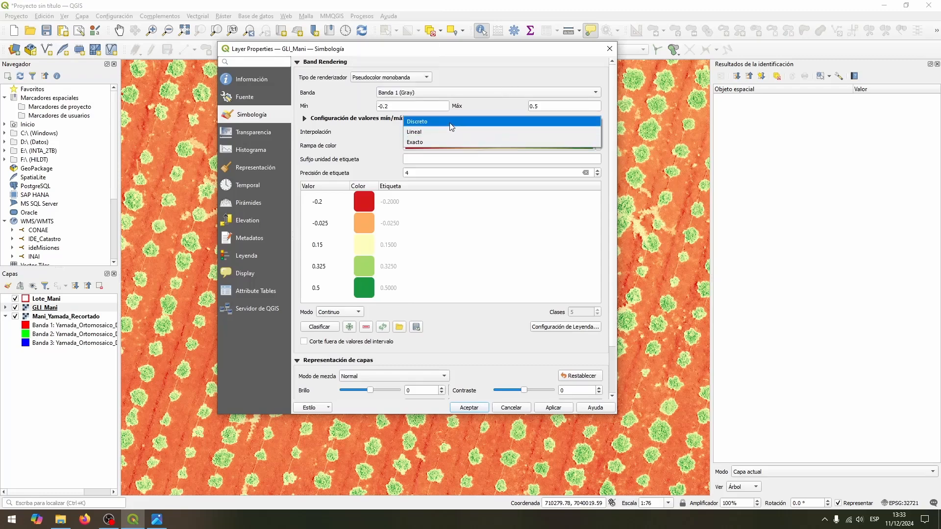
left_click(431, 122)
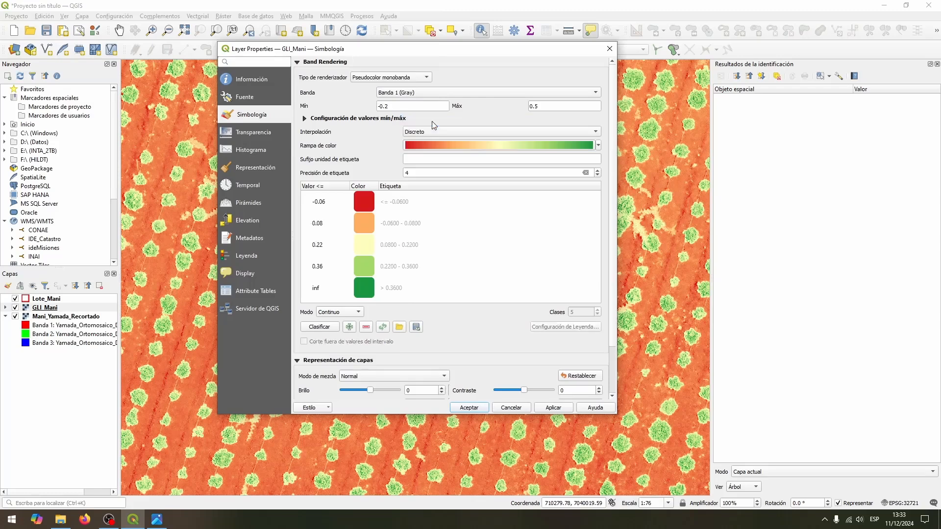
left_click(346, 312)
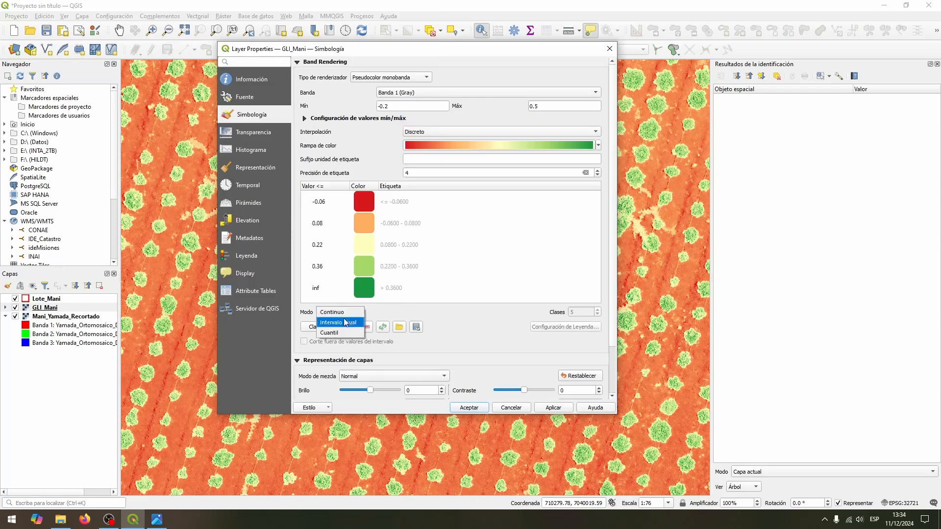
left_click(344, 323)
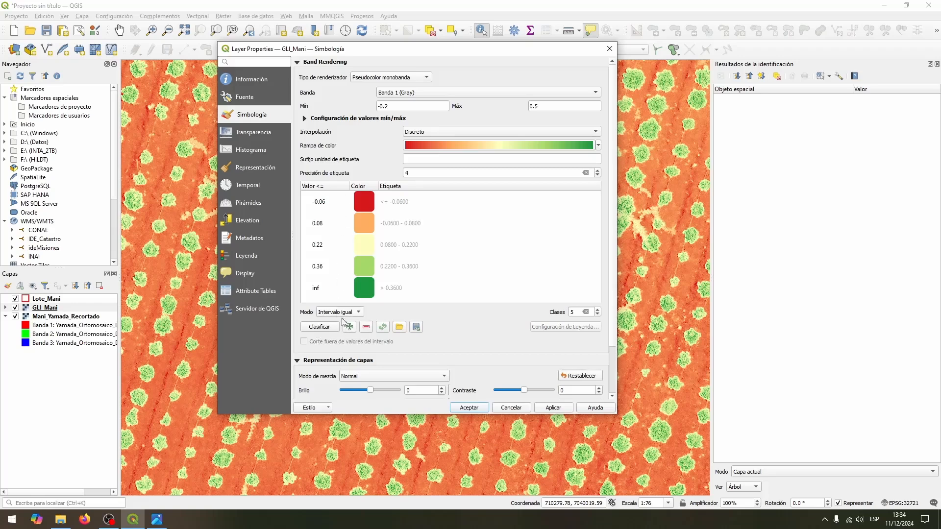
left_click(598, 315)
left_click(598, 314)
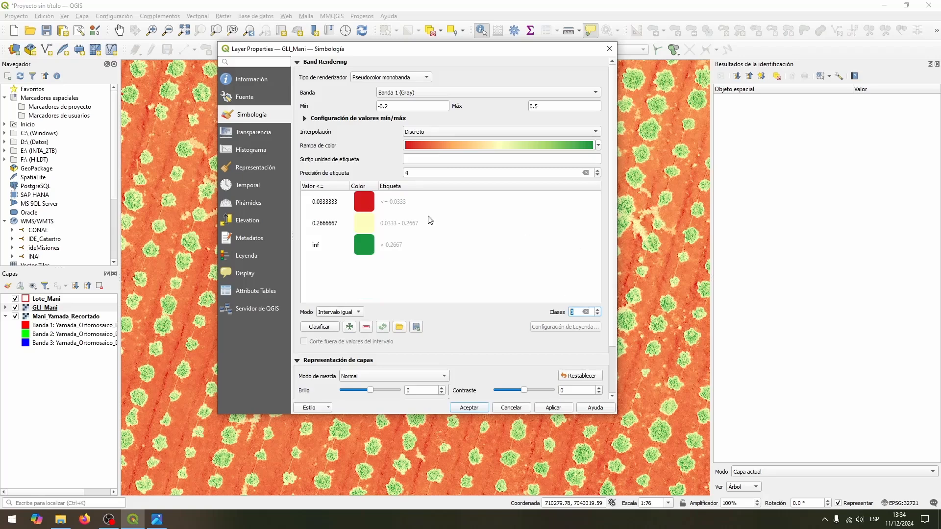
Step: Set the red class's upper value to 0 and label it Suelo
left_click(370, 226)
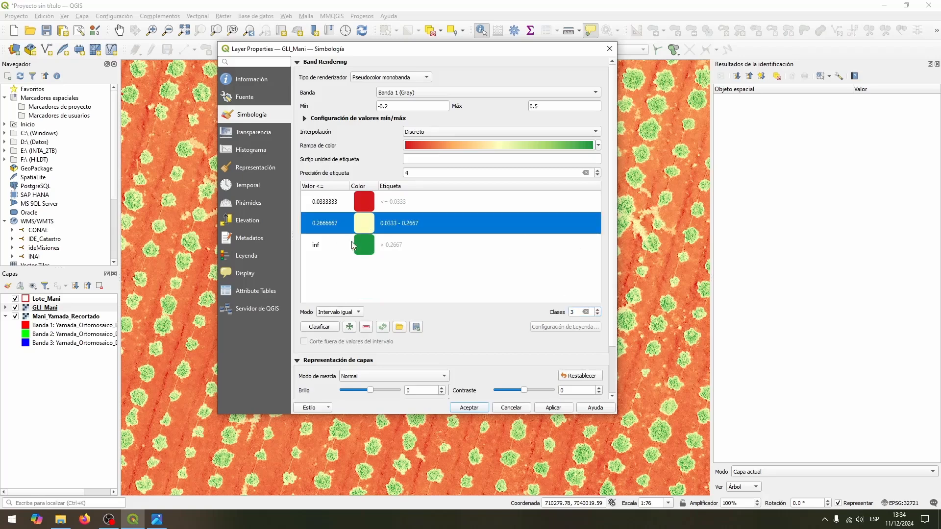
left_click(352, 243)
double_click(326, 202)
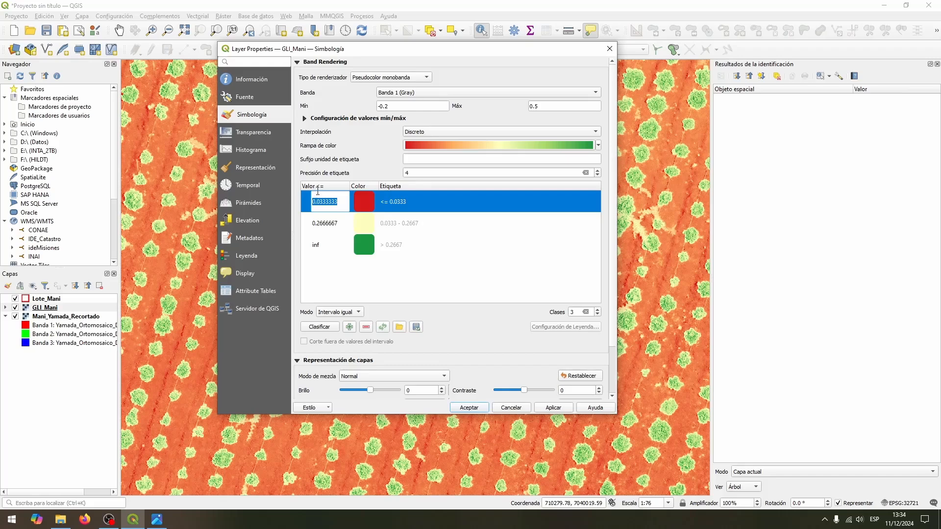
type("0")
key("Return")
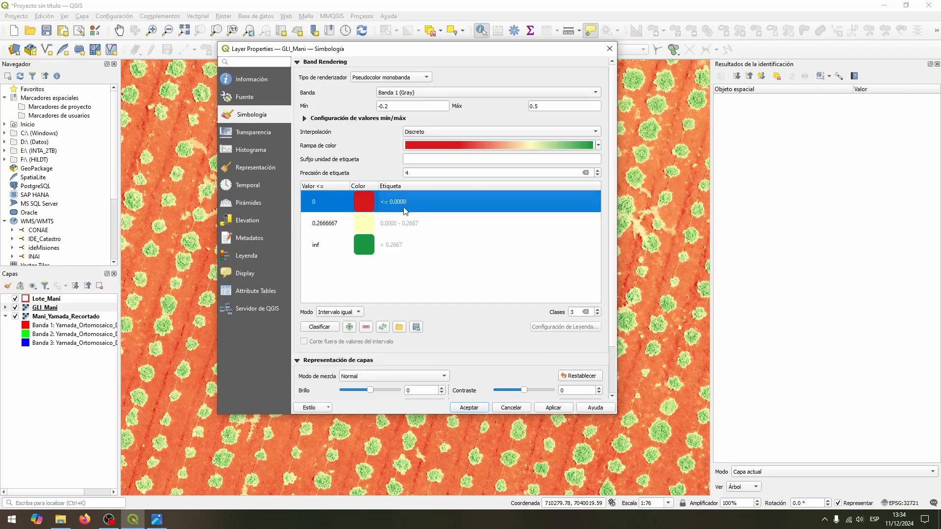
double_click(406, 202)
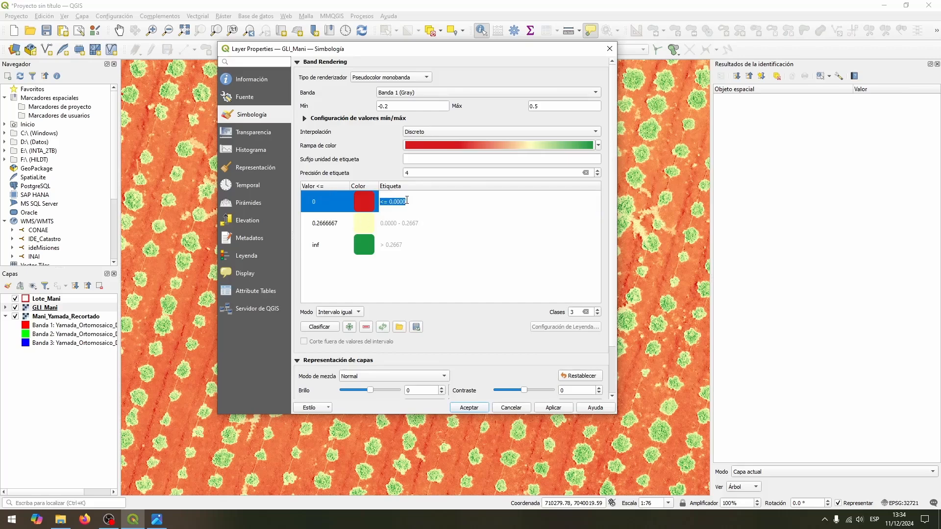
type("Suelo")
key("Return")
Step: Set the pale yellow class's upper value to 0.13
left_click(334, 225)
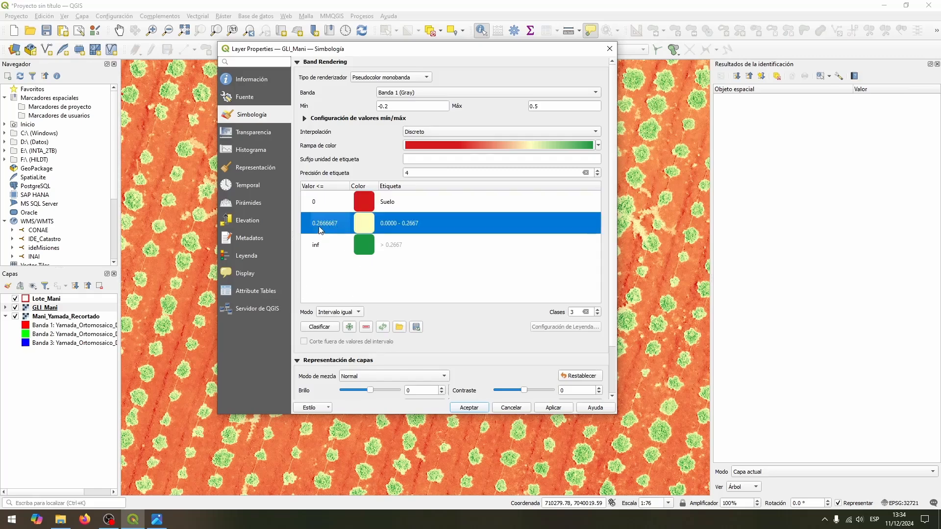
double_click(332, 226)
type("0.13")
left_click(333, 246)
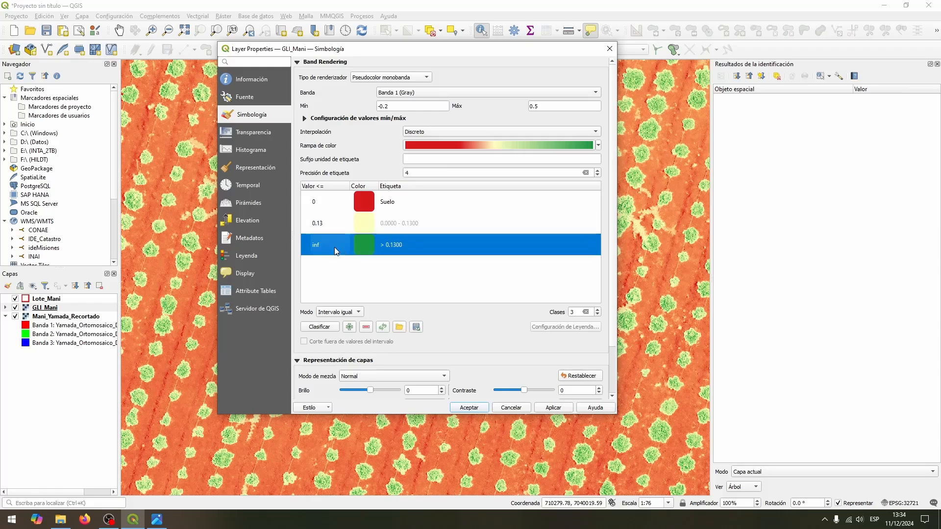
Step: Label the pale yellow class Sandía and the green class Maní, then apply the symbology to the GLI_Mani layer
double_click(405, 224)
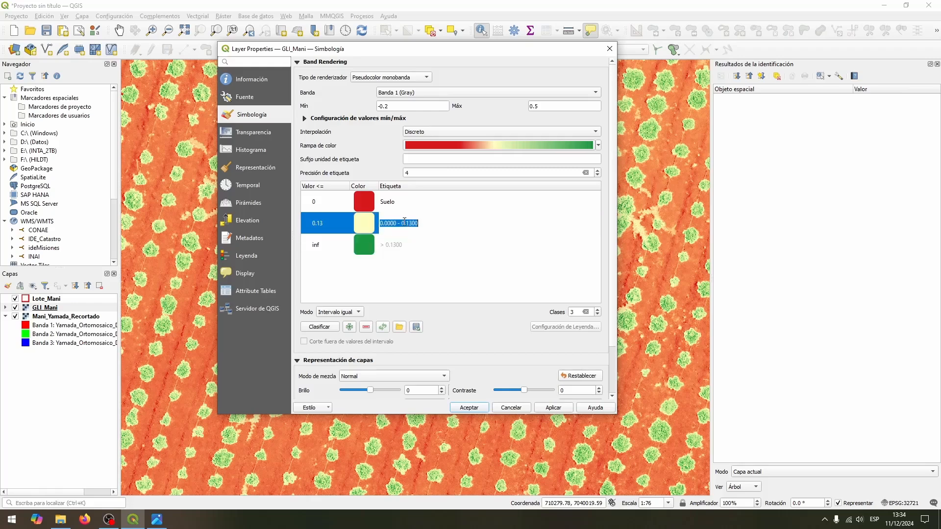
type("Sandía")
double_click(316, 240)
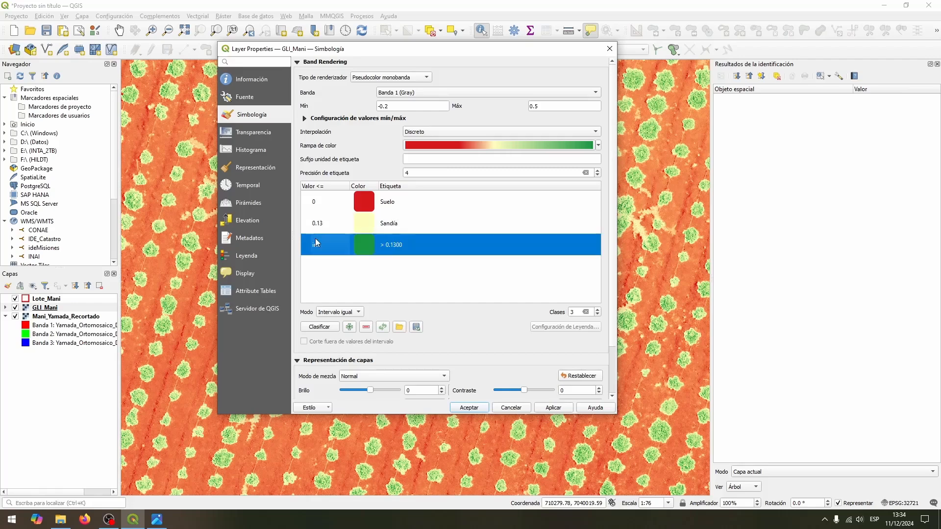
left_click(328, 273)
double_click(392, 248)
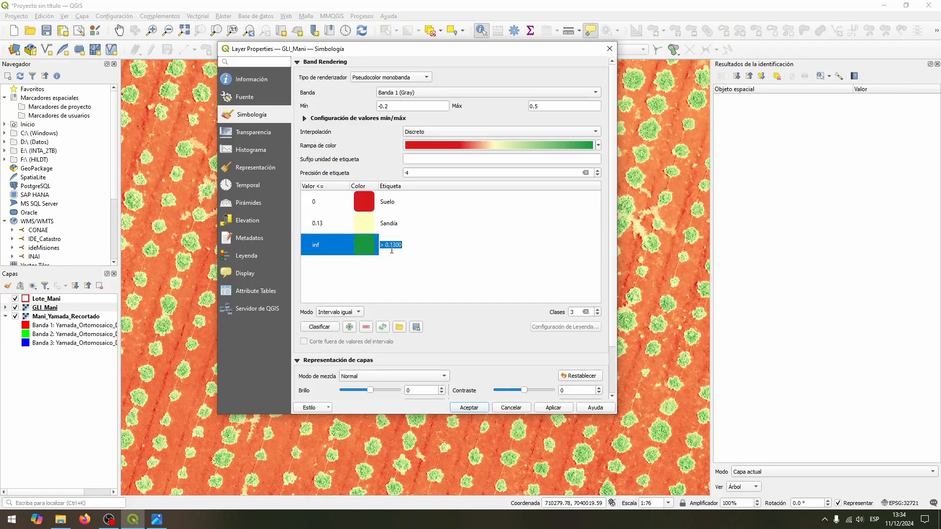
type("Maní")
left_click(386, 269)
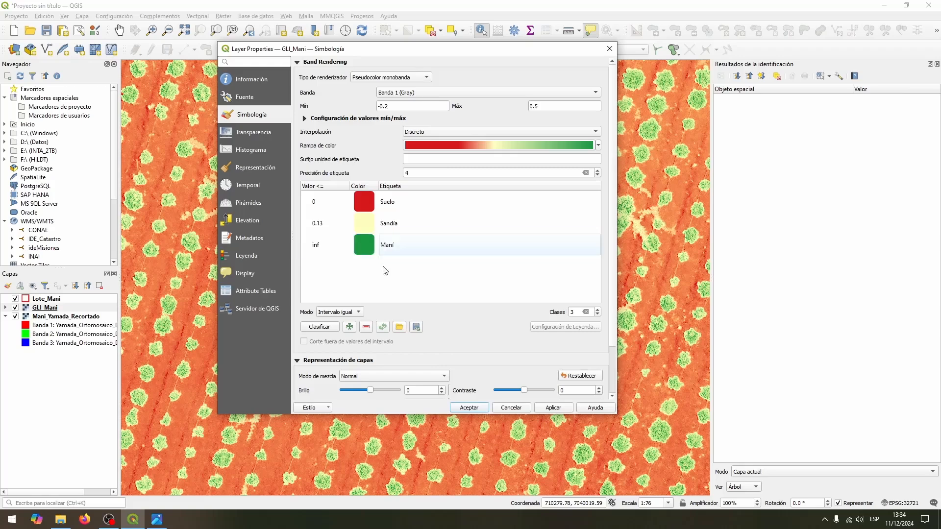
left_click(548, 412)
left_click(469, 408)
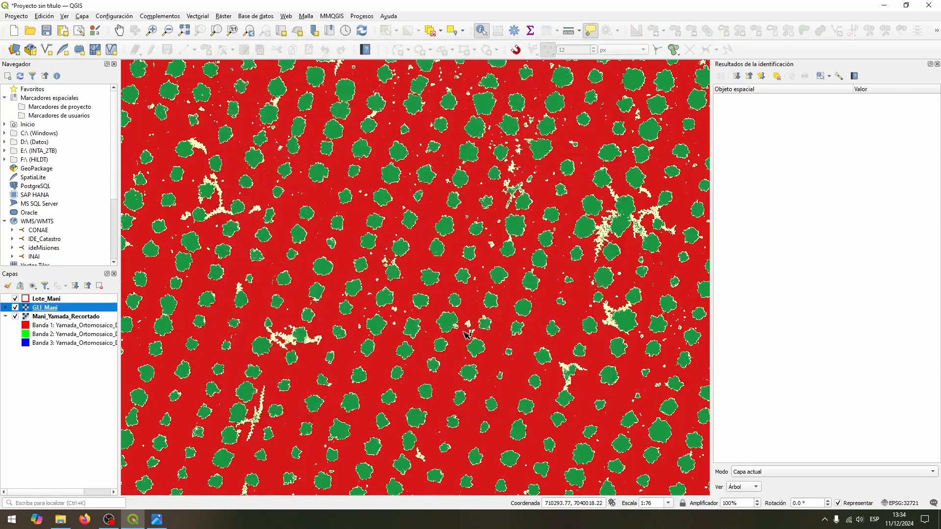
Step: Examine the classified GLI_Mani map across the plot and up close around individual plants and weed patches
left_click_drag(532, 286, 349, 280)
scroll(670, 267, "down", 1)
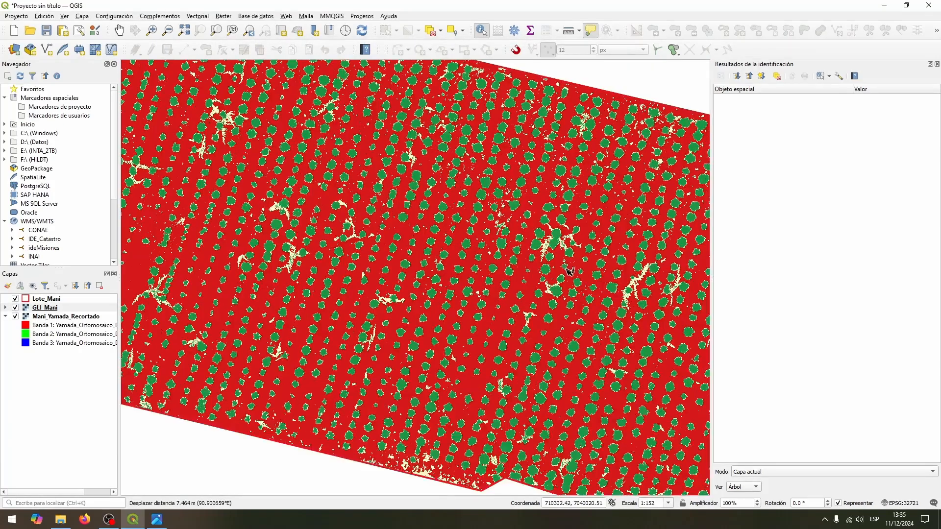
left_click_drag(446, 224, 689, 232)
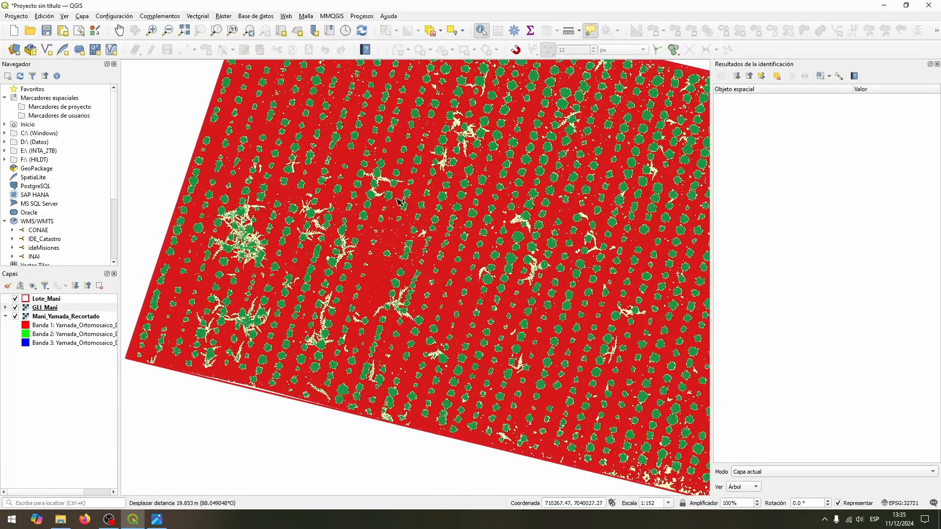
scroll(468, 201, "up", 3)
scroll(523, 194, "down", 1)
left_click_drag(524, 195, 450, 250)
scroll(462, 223, "up", 2)
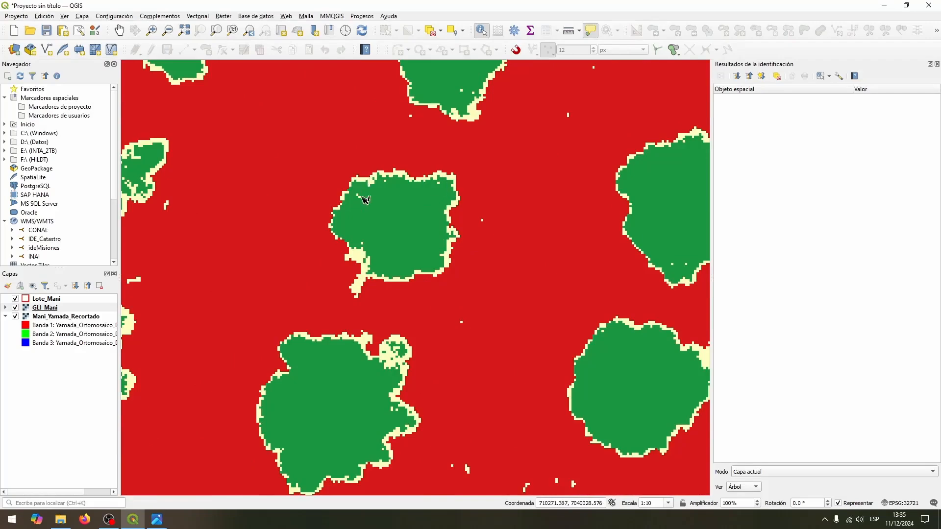
scroll(397, 267, "down", 1)
scroll(398, 290, "down", 1)
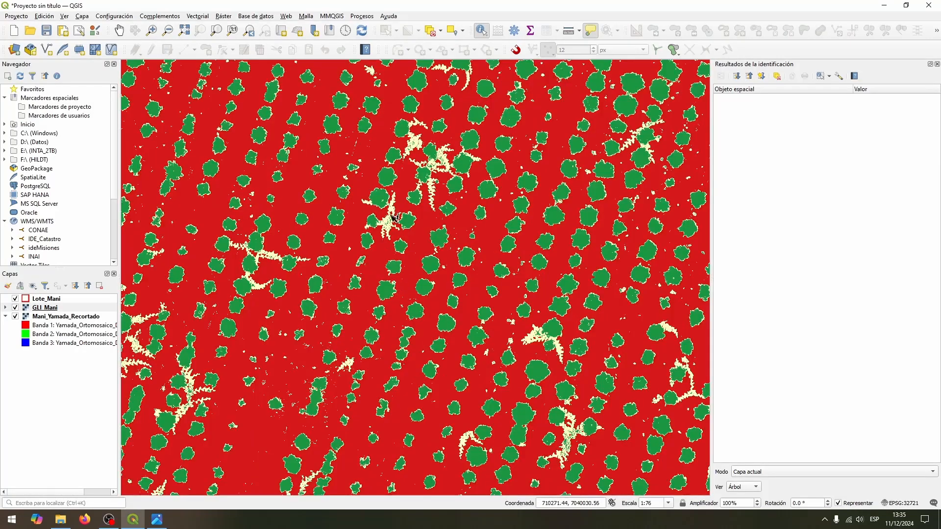
scroll(302, 256, "up", 2)
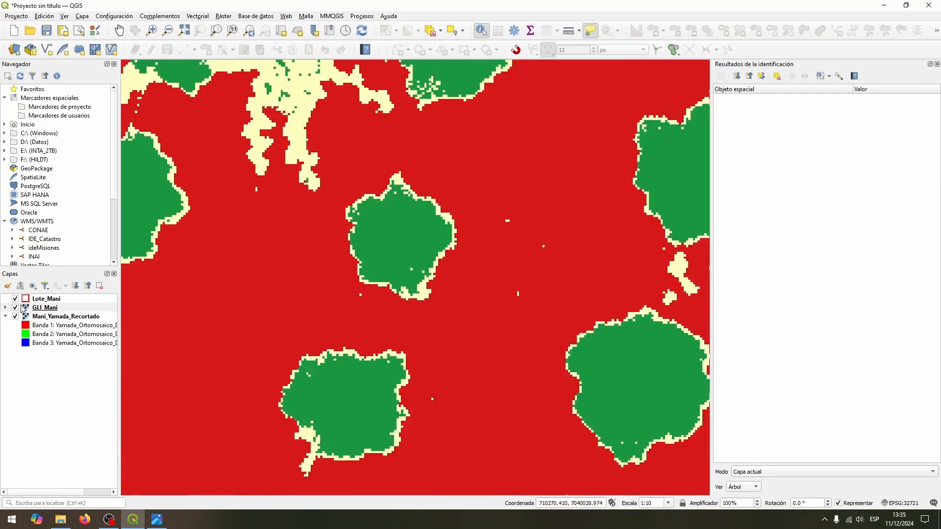
Step: Compare the GLI_Mani classes with the underlying orthomosaic by toggling the layer's visibility
left_click(15, 308)
left_click(15, 308)
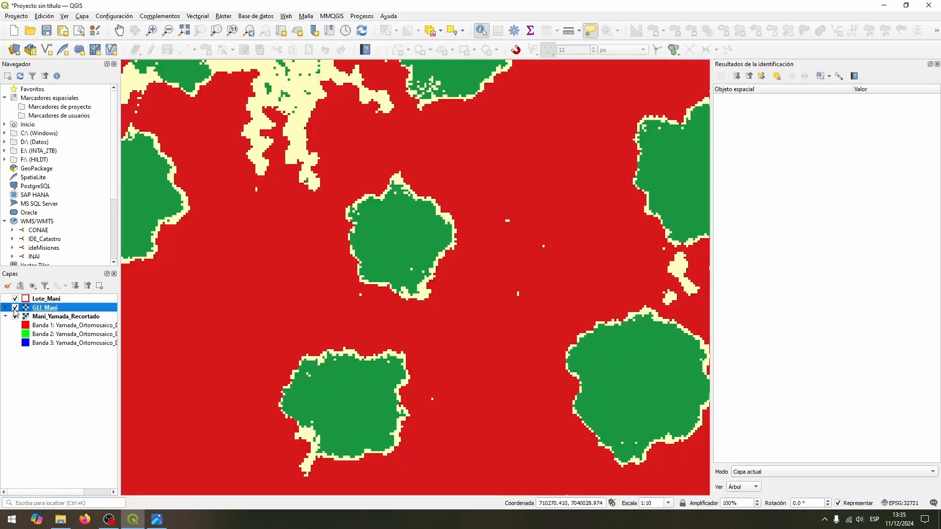
left_click(15, 308)
left_click(15, 307)
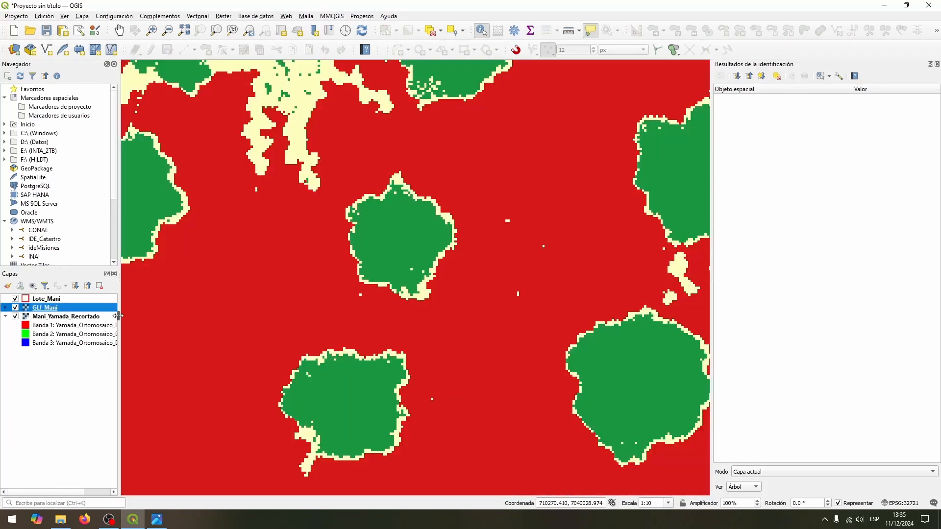
Step: Reopen GLI_Mani's symbology and try 0.14 as the upper value of the Sandía class
right_click(85, 308)
left_click(115, 522)
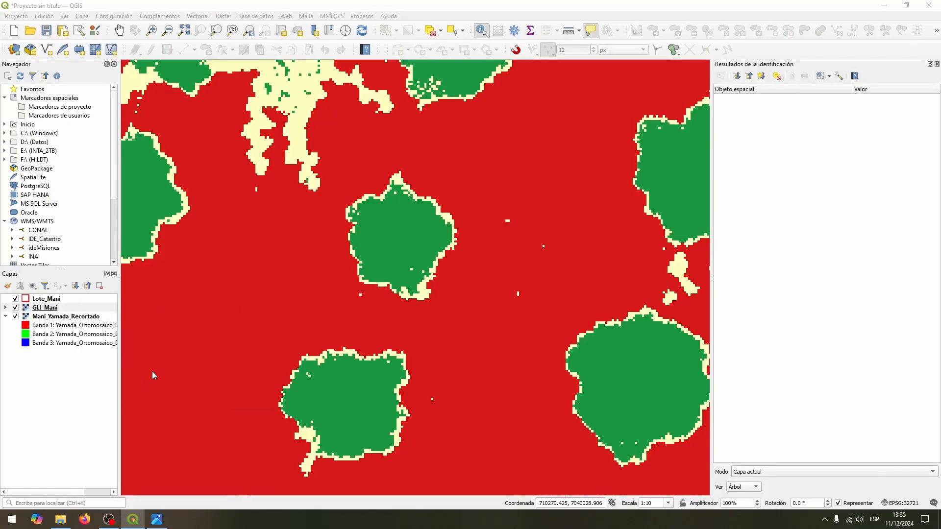
double_click(318, 225)
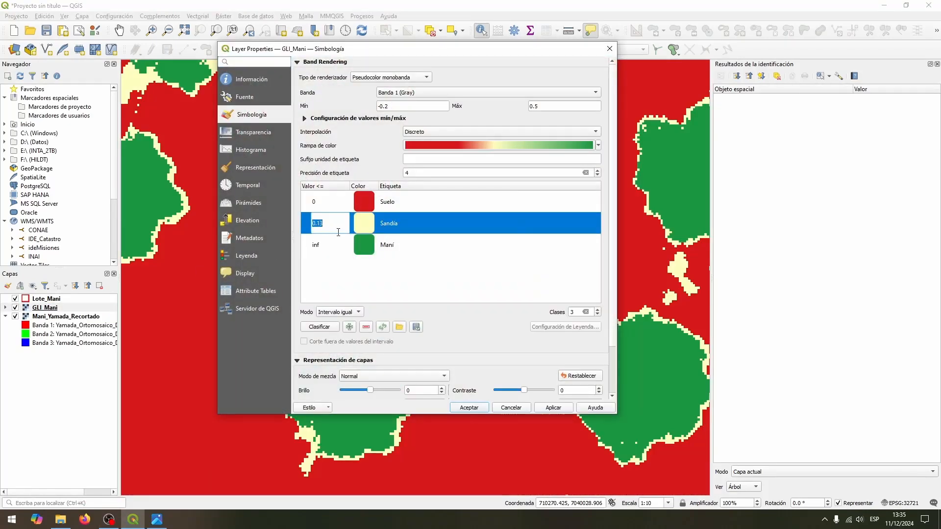
type("0.1")
left_click(552, 408)
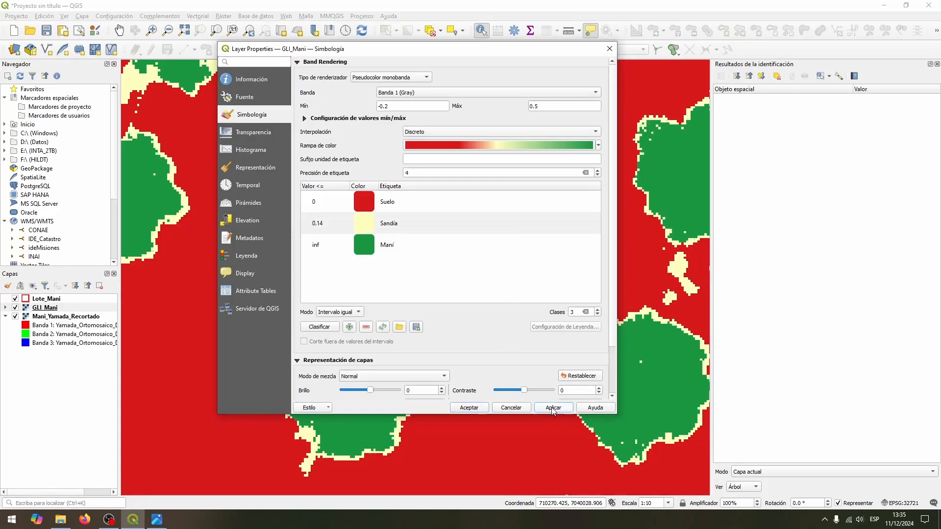
Step: Try 0.12 as the upper value of the Sandía class and apply it
double_click(327, 224)
type("0")
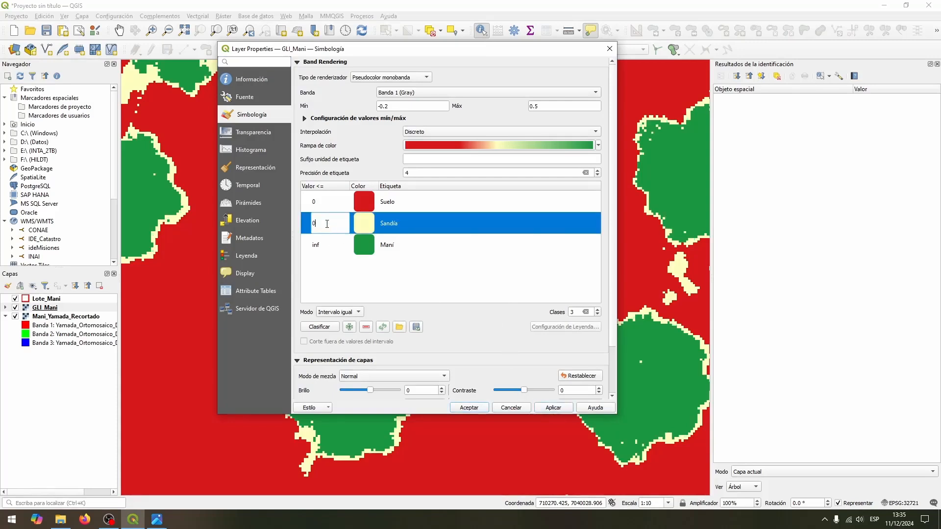
left_click(560, 409)
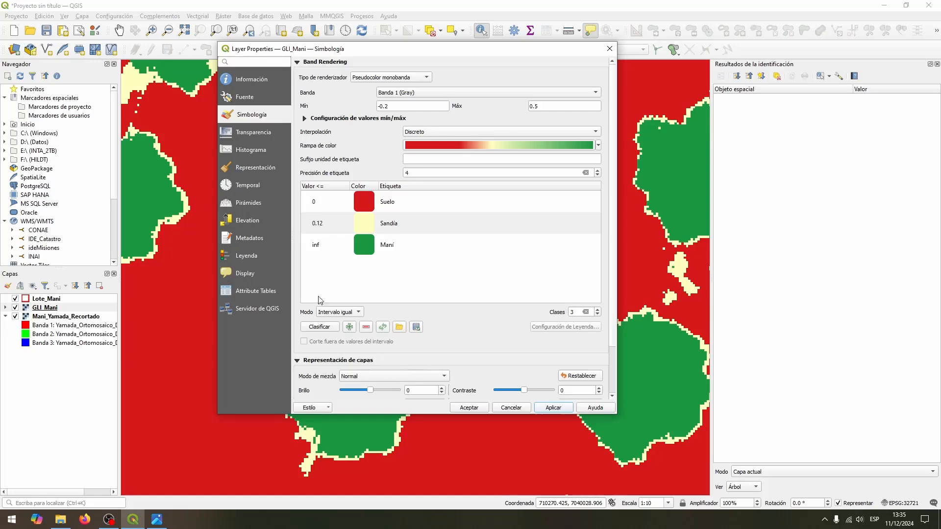
Step: Try 0.11 as the upper value of the Sandía class and accept the symbology changes
double_click(321, 221)
type("0")
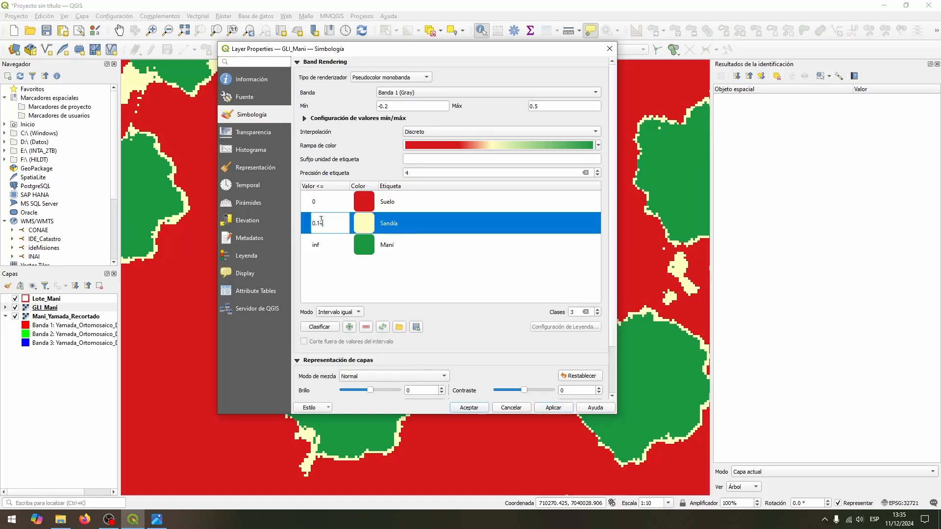
left_click(553, 408)
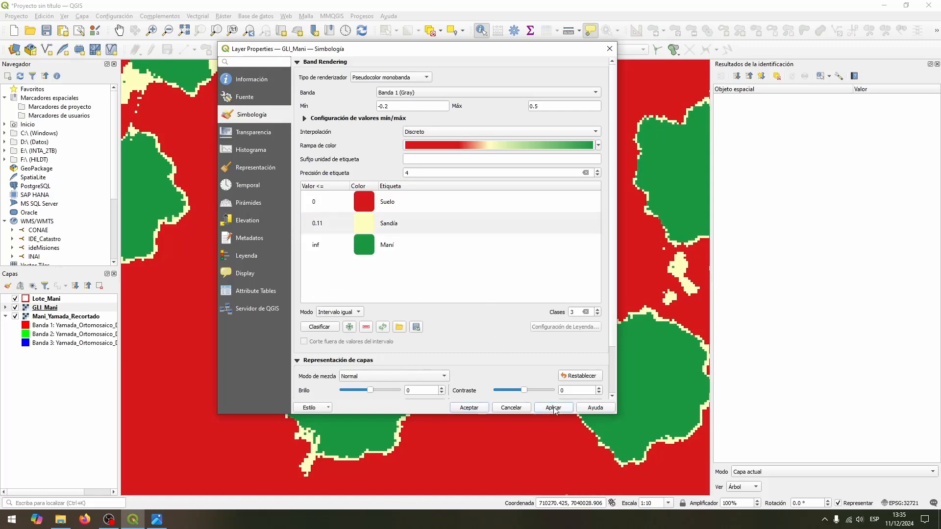
left_click(471, 408)
Step: Examine how the Sandía and Maní classes separate in the weed patches between the plants
scroll(461, 328, "down", 3)
scroll(449, 326, "up", 2)
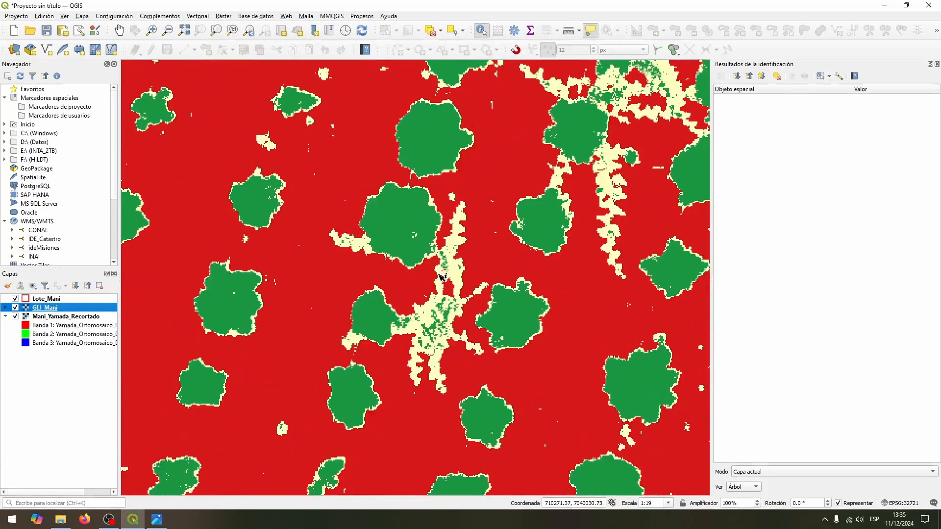
scroll(429, 326, "up", 2)
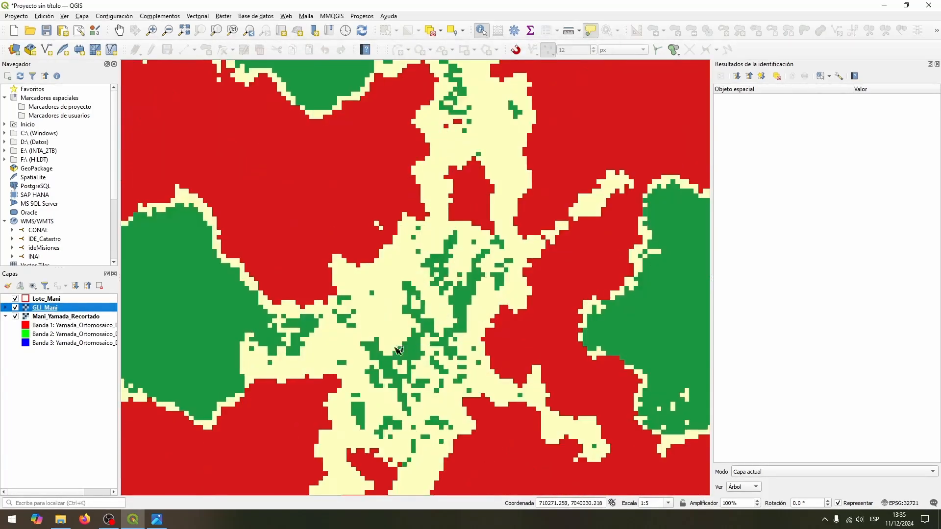
scroll(456, 240, "down", 2)
scroll(456, 240, "up", 1)
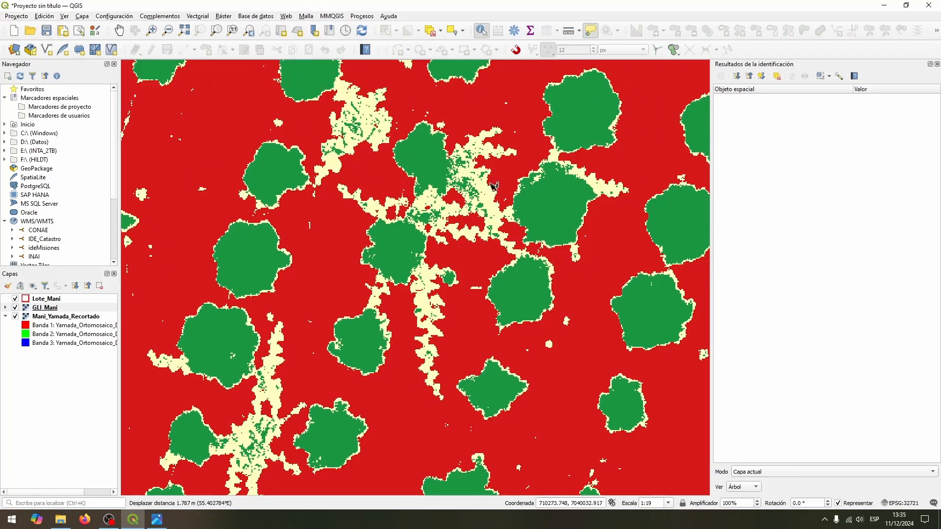
scroll(329, 221, "up", 2)
scroll(314, 219, "down", 2)
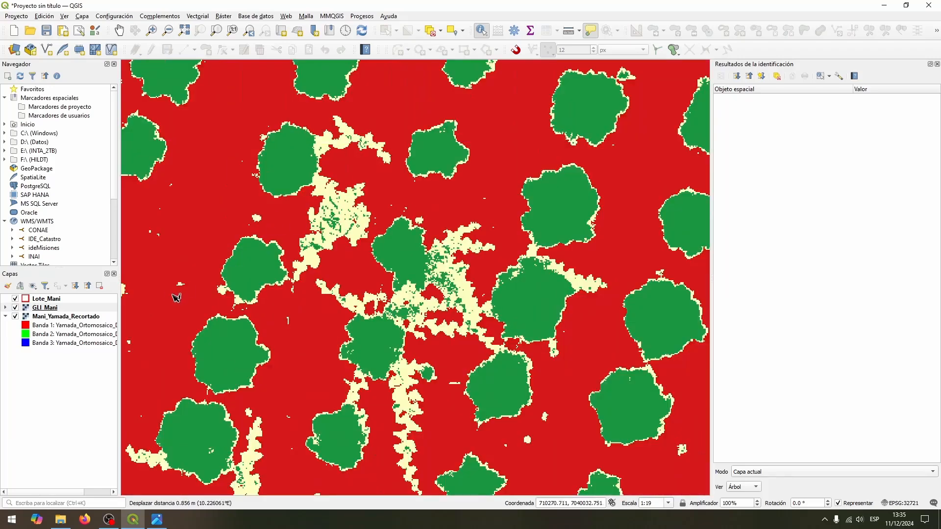
Step: Set the Sandía class's upper value to 0.13 in GLI_Mani's symbology and accept the change
right_click(95, 309)
left_click(125, 518)
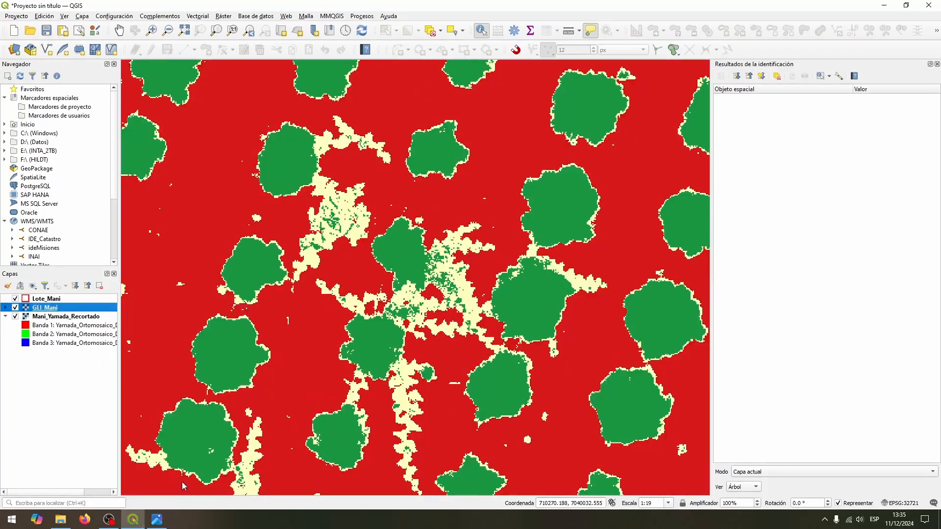
left_click(342, 224)
double_click(341, 223)
type("0.")
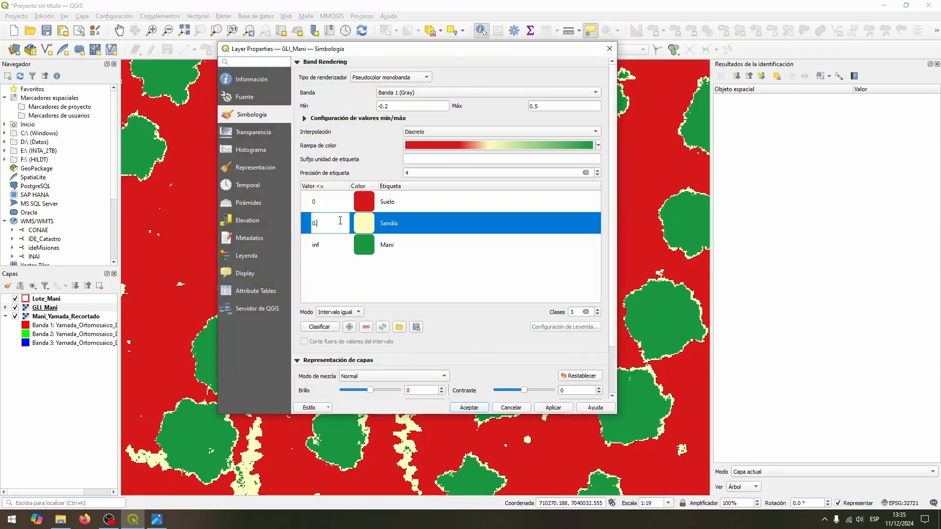
type("13")
key("Return")
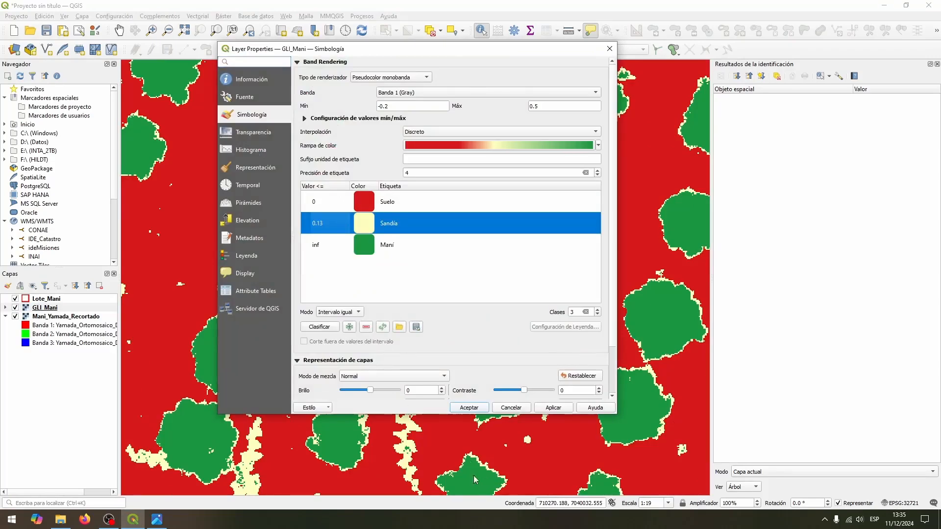
left_click(468, 408)
Step: Check the distribution of the soil, Sandía and Maní classes over the whole plot
scroll(455, 362, "down", 3)
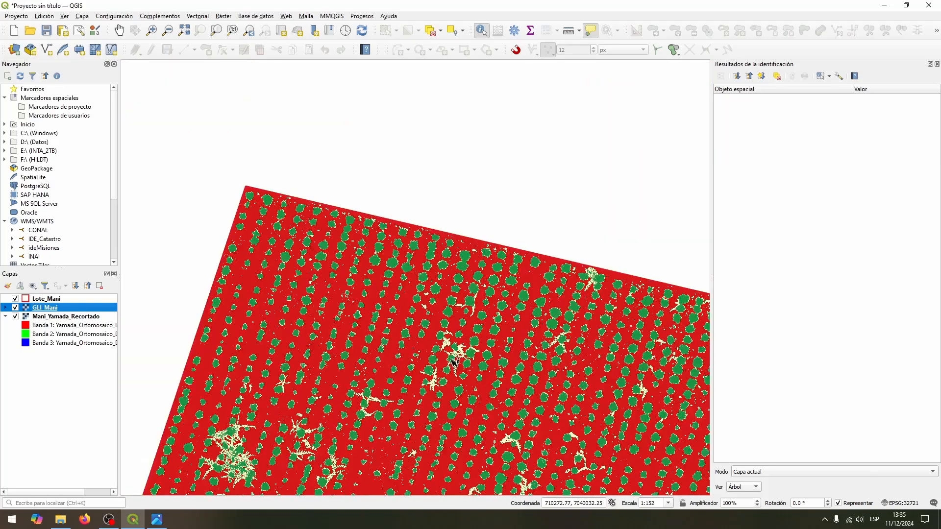
left_click_drag(455, 362, 340, 183)
scroll(328, 171, "down", 1)
scroll(371, 170, "up", 1)
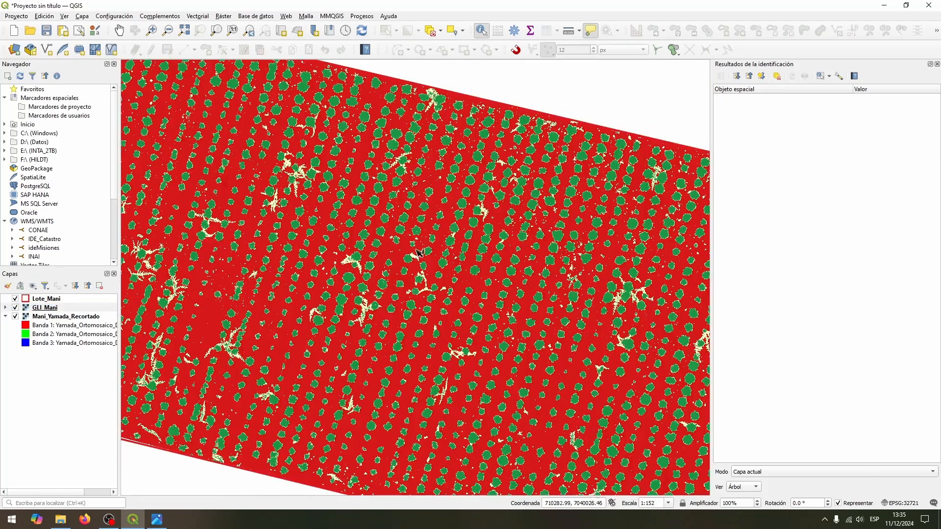
scroll(398, 213, "up", 1)
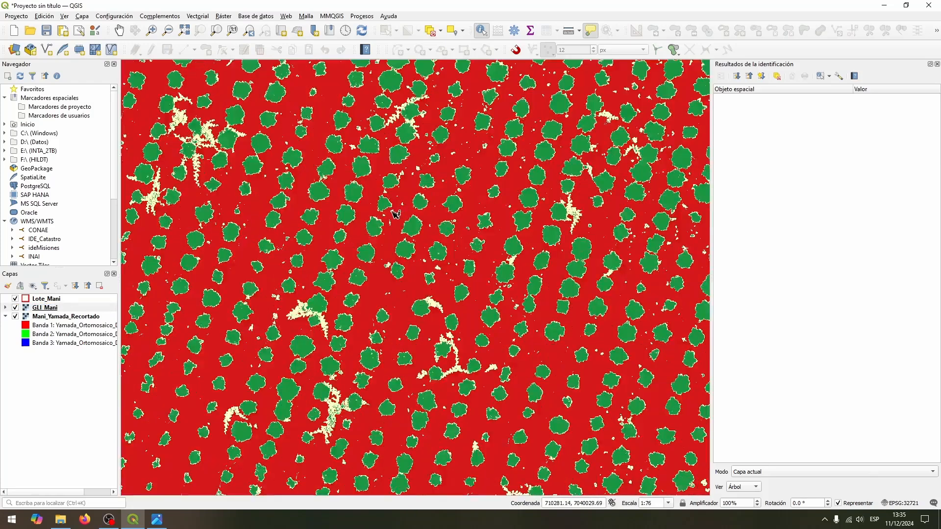
scroll(396, 216, "down", 1)
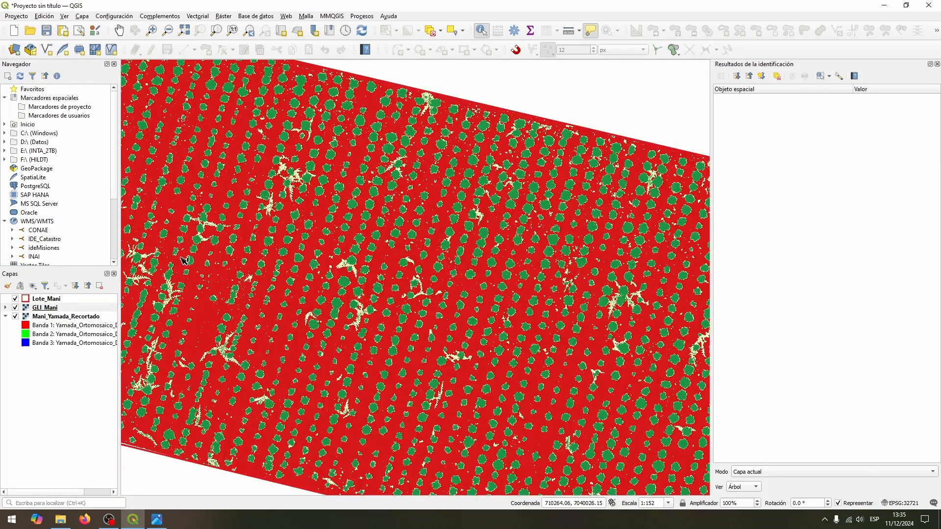
Step: Open the raster calculator for GLI_Mani and begin the expression with an opening parenthesis and the GLI_Mani@1 band
left_click(62, 310)
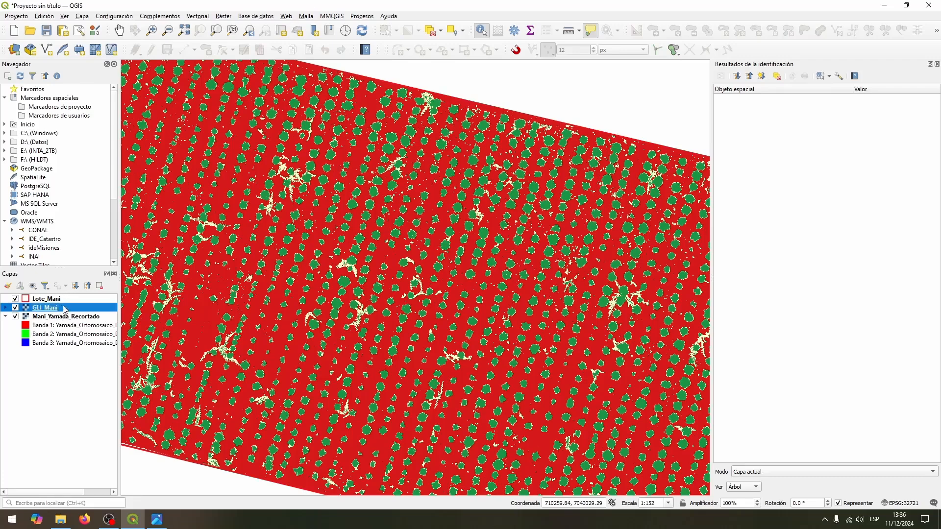
left_click(223, 17)
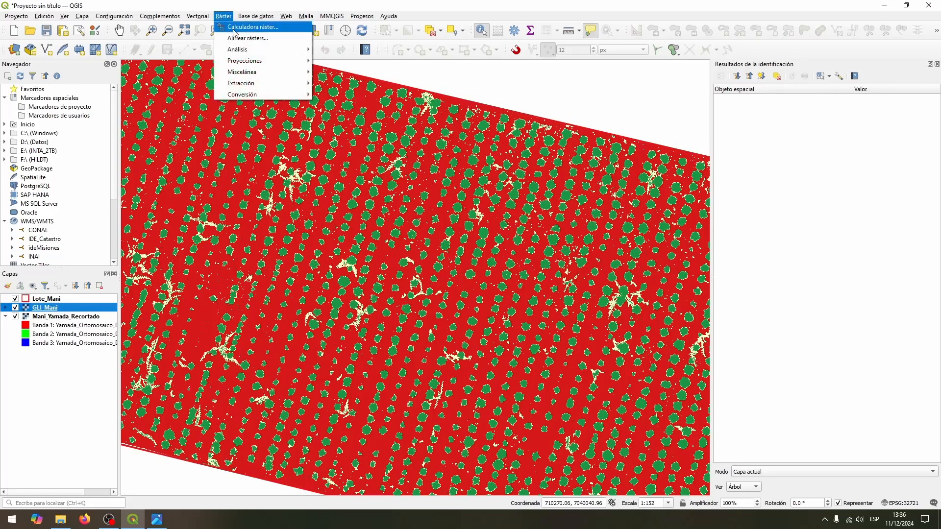
left_click(235, 28)
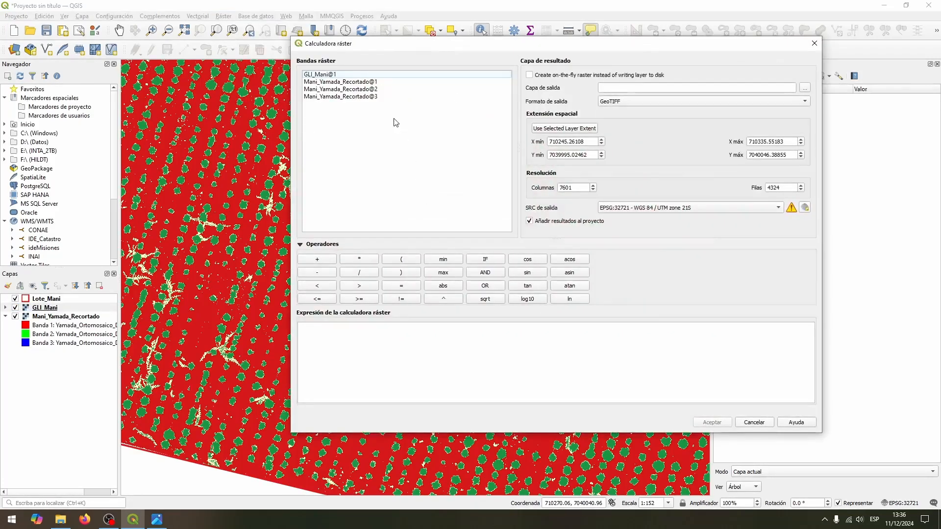
left_click(319, 76)
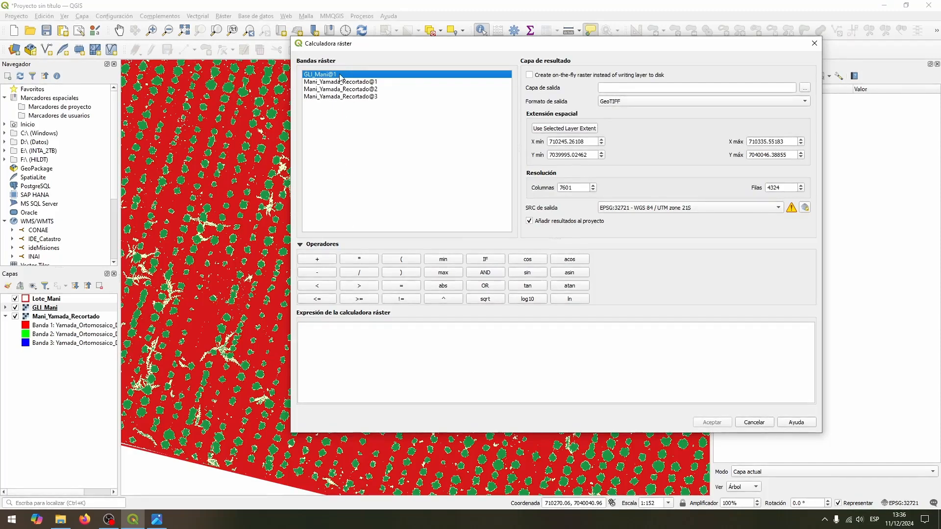
left_click(369, 380)
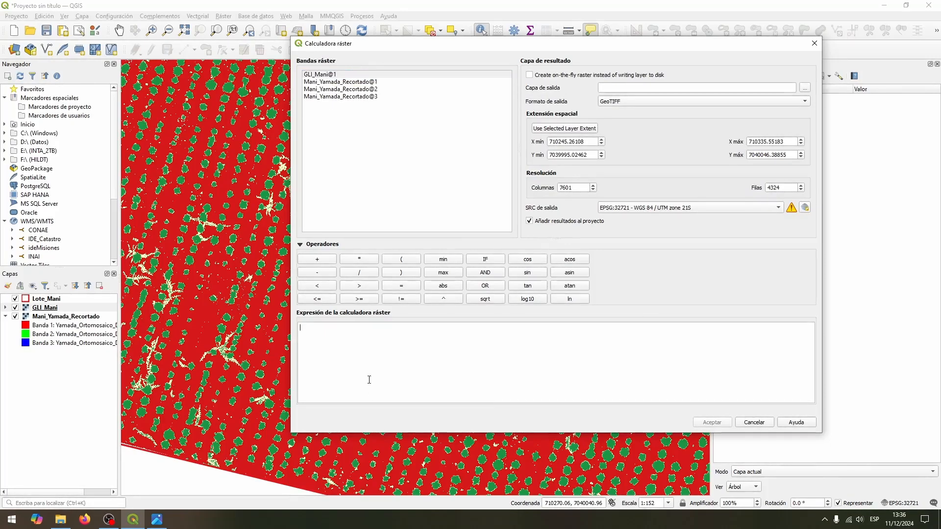
left_click(408, 260)
double_click(353, 76)
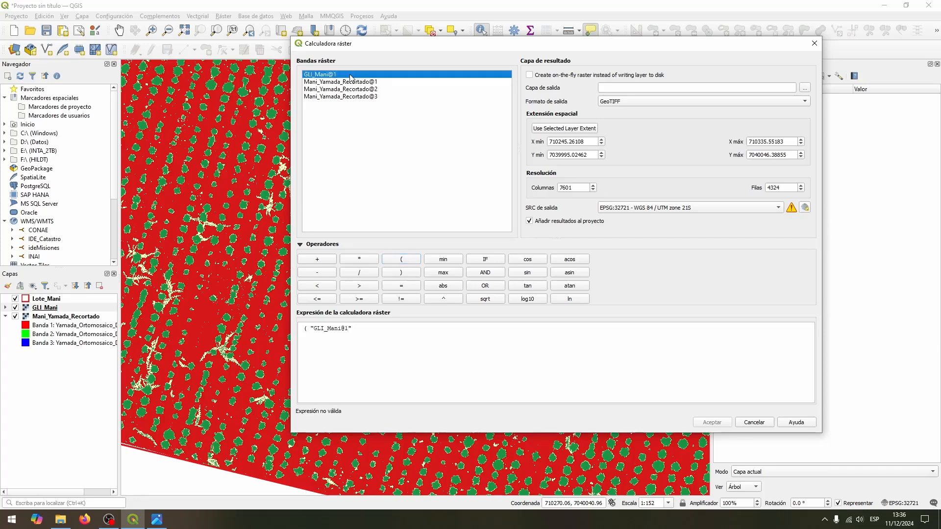
Step: Complete the expression's soil term as ( "GLI_Mani@1" <= 0) * 1
left_click(317, 286)
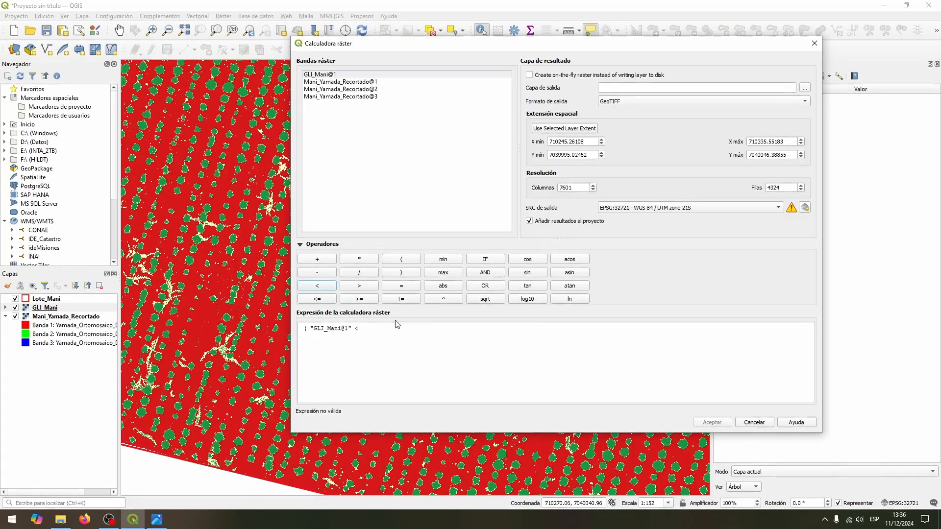
left_click(392, 328)
key("BackSpace")
key("BackSpace")
left_click(317, 300)
left_click(395, 327)
type("0")
type(")")
key("BackSpace")
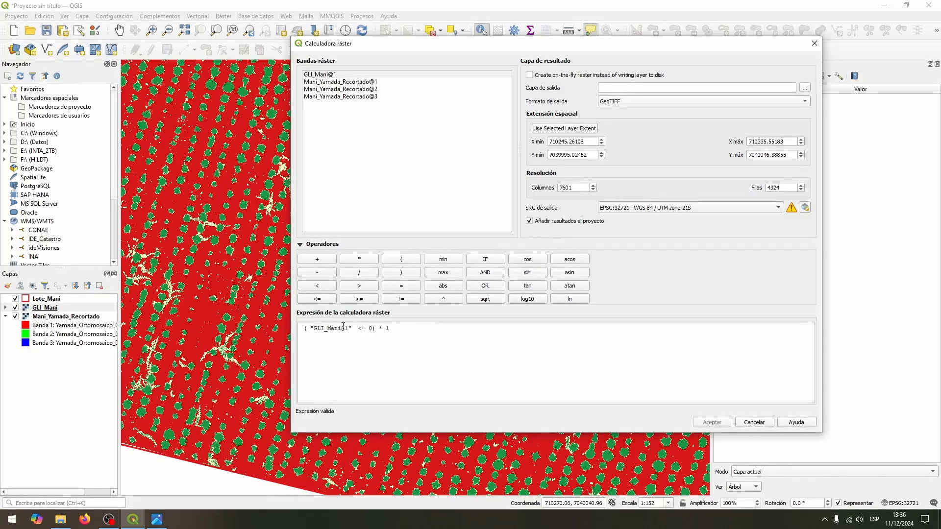
left_click_drag(306, 328, 390, 328)
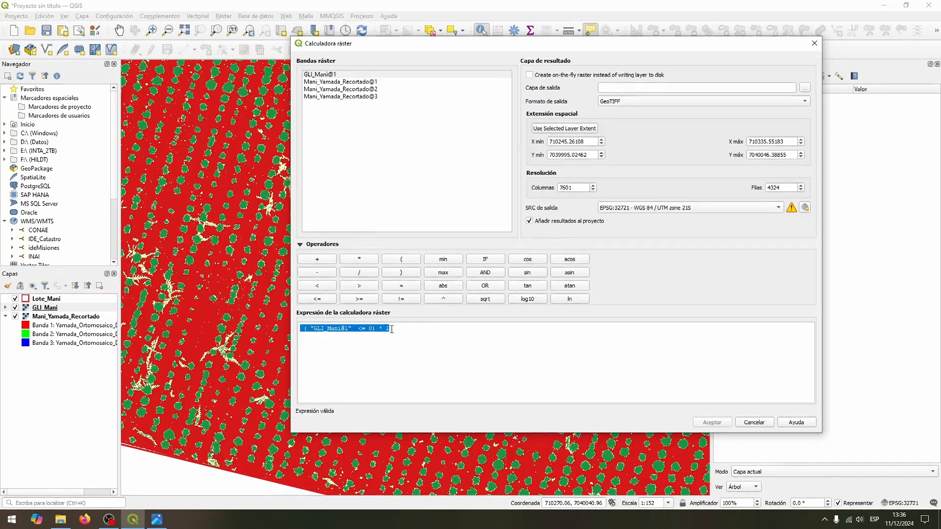
Step: Add a plus sign and start the Sandía term with the lower condition ("GLI_Mani@1" > 0 AND
left_click(395, 329)
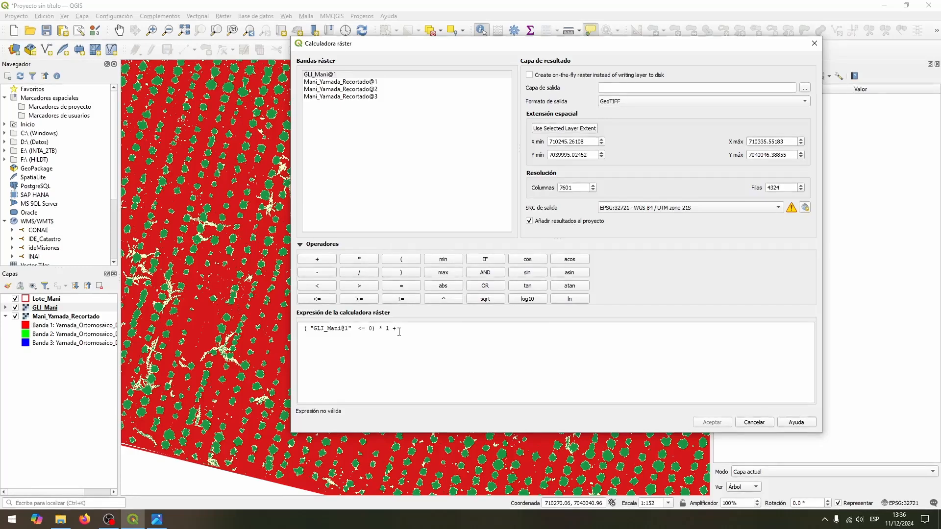
left_click(317, 259)
double_click(329, 76)
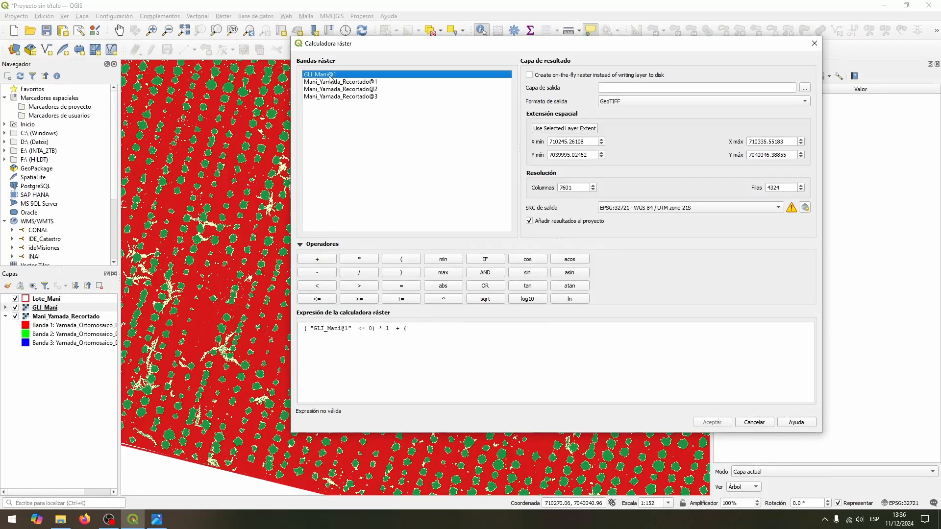
left_click(357, 286)
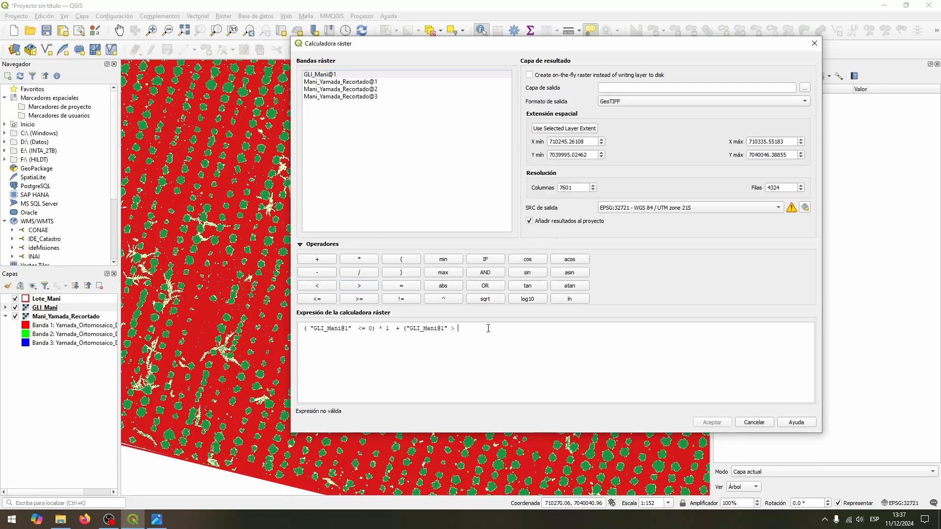
type("0")
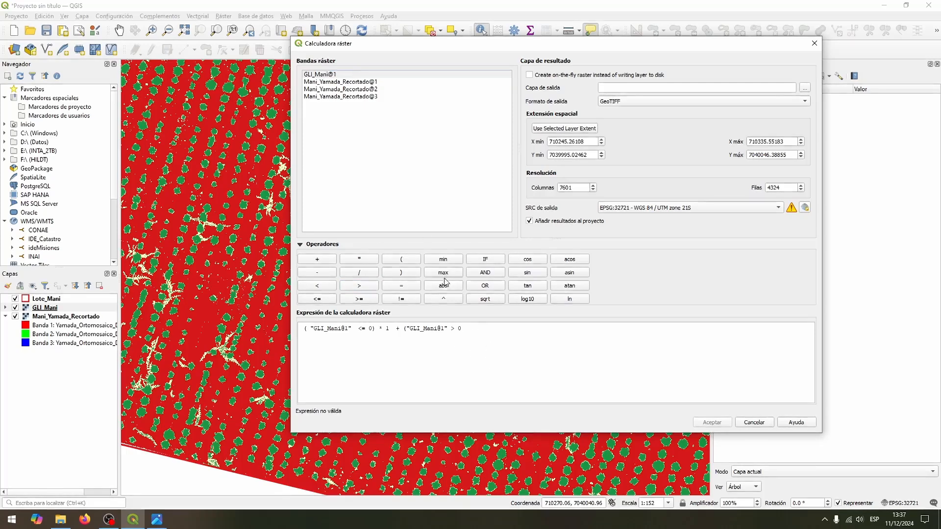
left_click(491, 277)
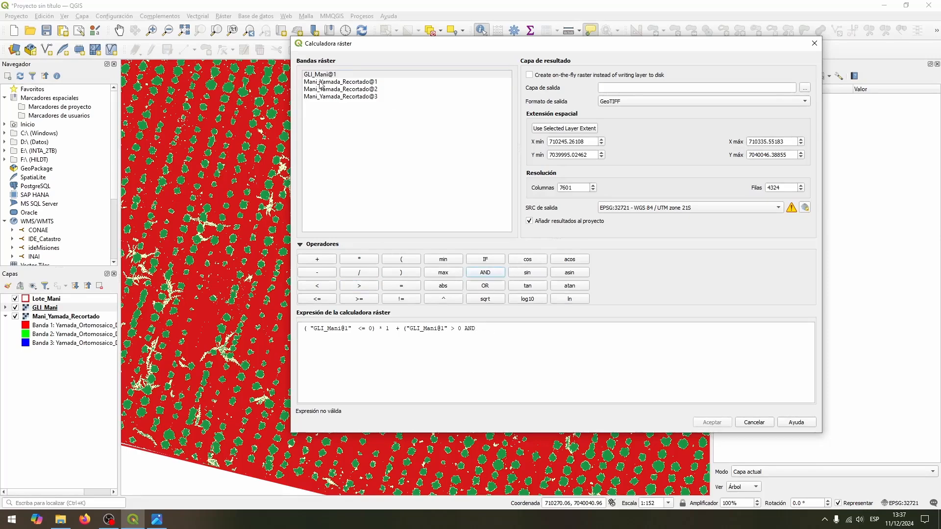
Step: Finish the Sandía term with "GLI_Mani@1" <= 0.13)*2, followed by a plus sign
double_click(323, 76)
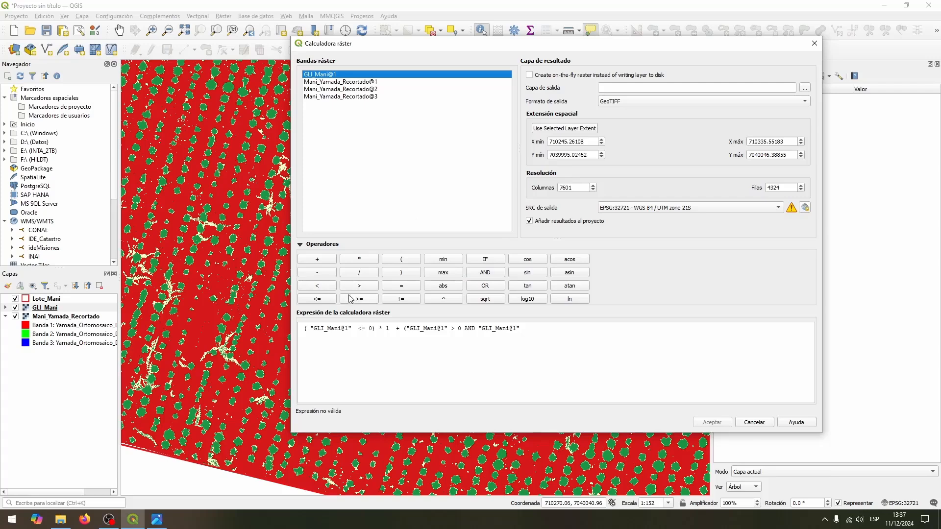
left_click(330, 300)
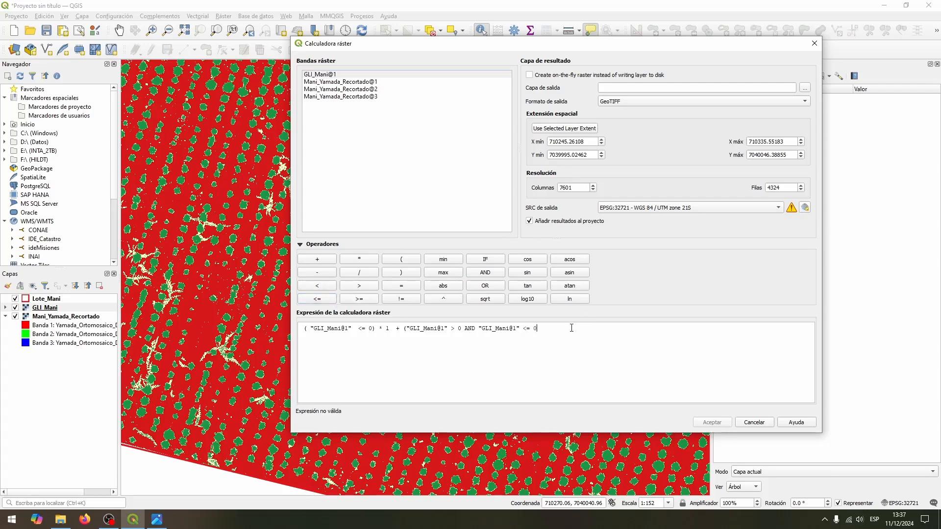
type("0.13")
type(")")
type("+")
type("2")
key("BackSpace")
key("BackSpace")
type("*2 +")
Step: Append the Maní term ( "GLI_Mani@1" > 0.13)*3 to the raster calculator expression
left_click(405, 262)
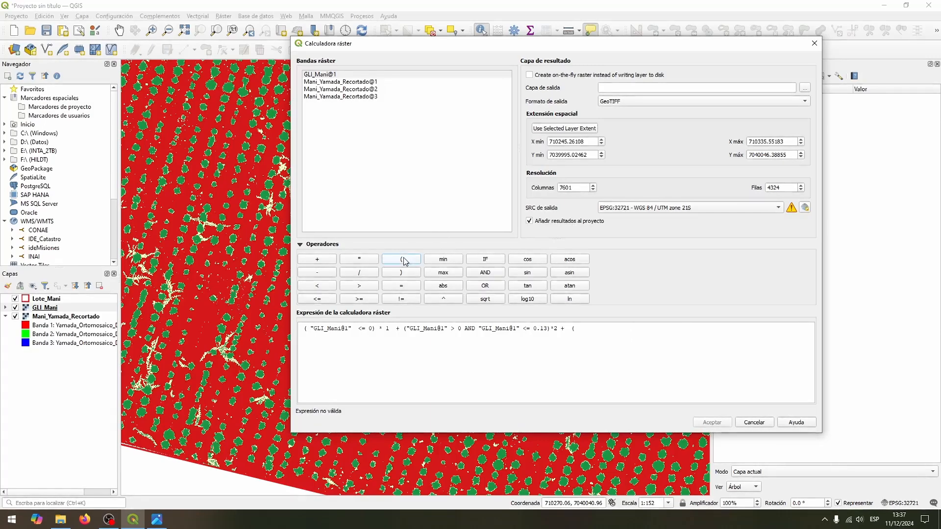
double_click(335, 75)
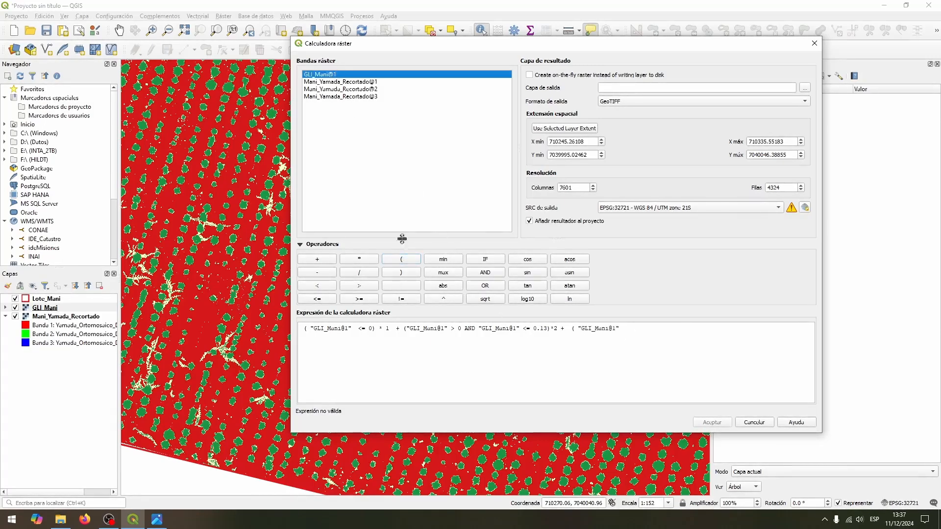
left_click(359, 286)
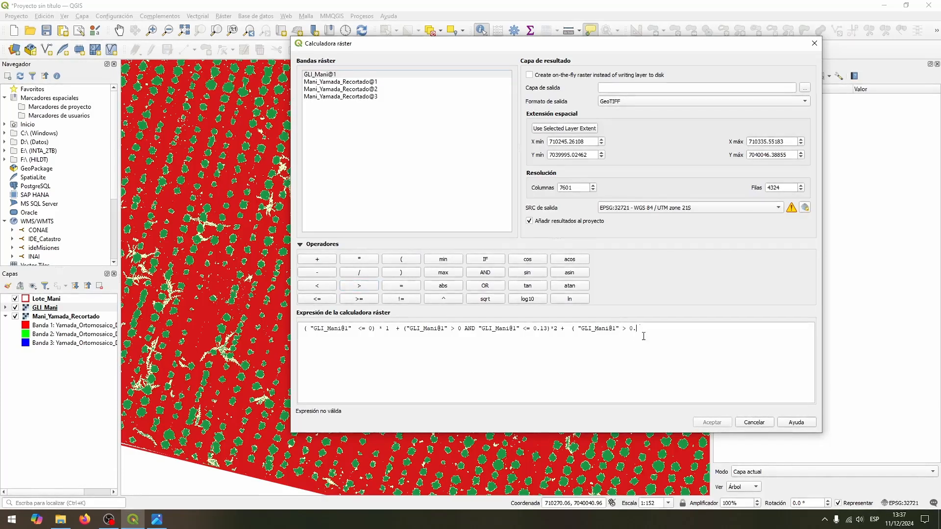
type("0.13)*3")
Step: Review the three terms of the raster expression that assign codes 1, 2 and 3 to the GLI ranges
left_click_drag(309, 329, 322, 330)
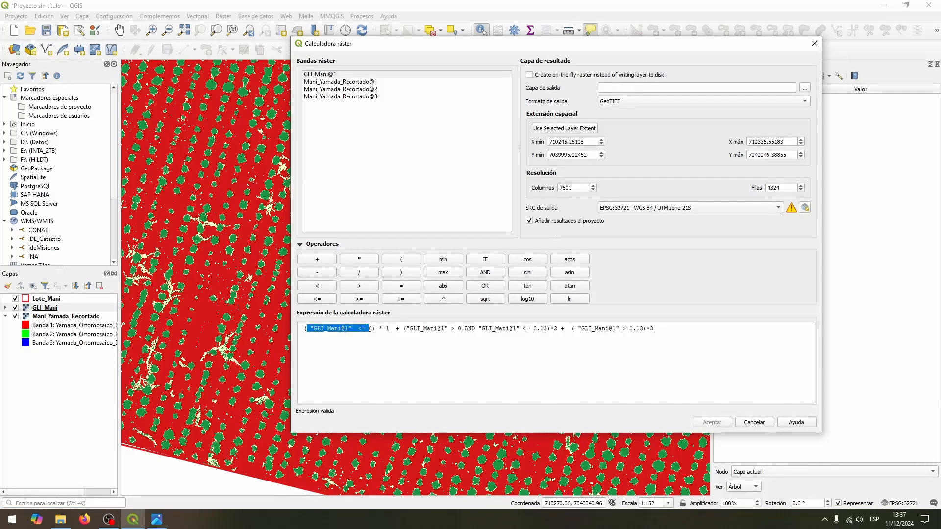
left_click_drag(390, 329, 291, 324)
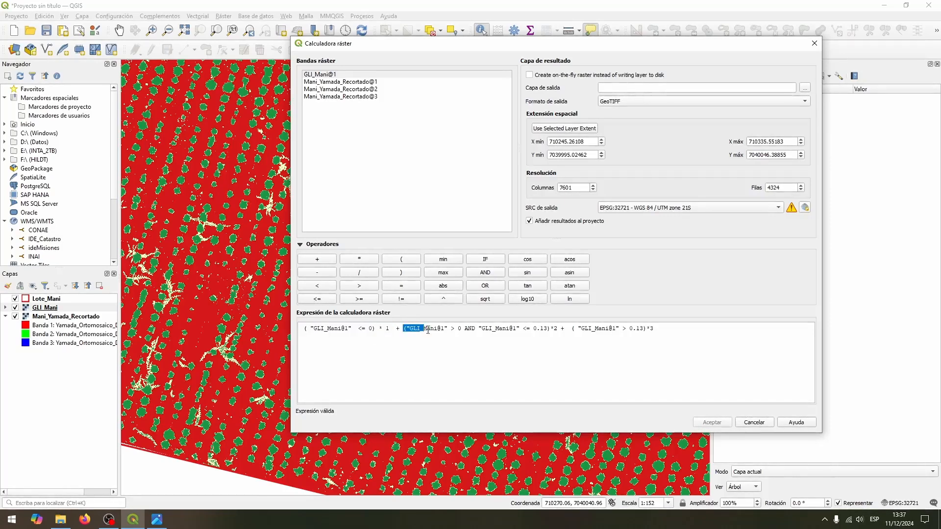
left_click_drag(470, 330, 547, 329)
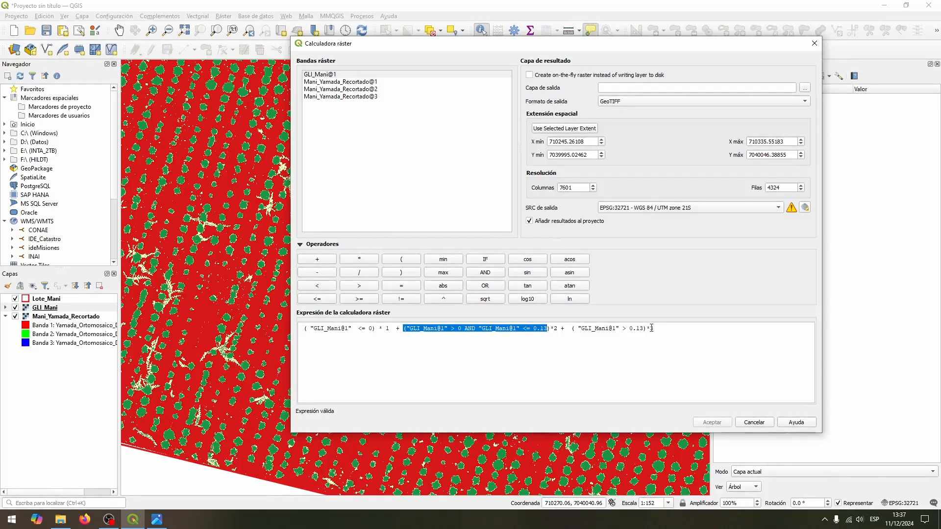
left_click(408, 332)
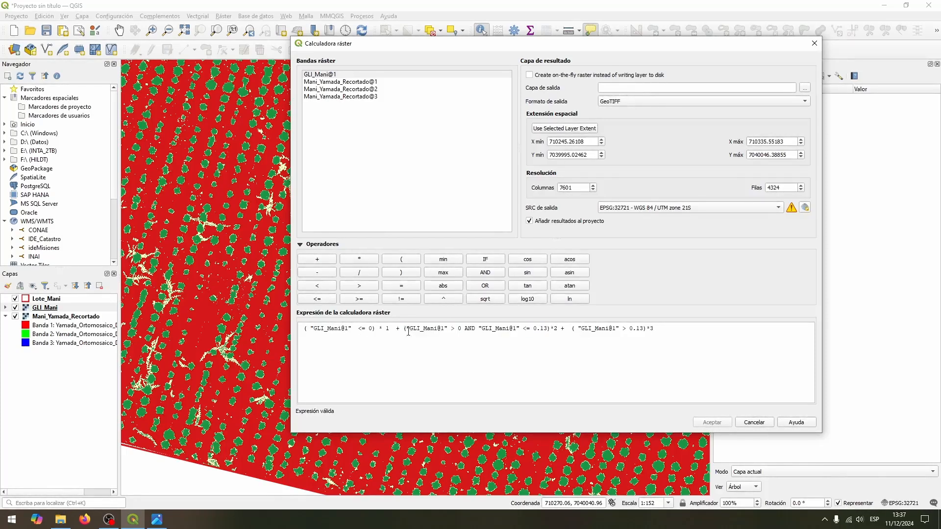
left_click_drag(398, 329, 687, 354)
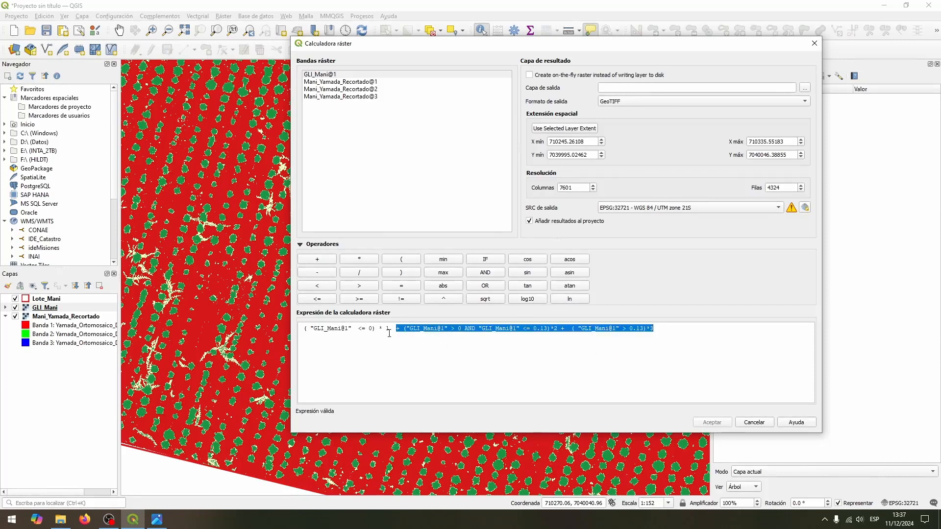
left_click(402, 342)
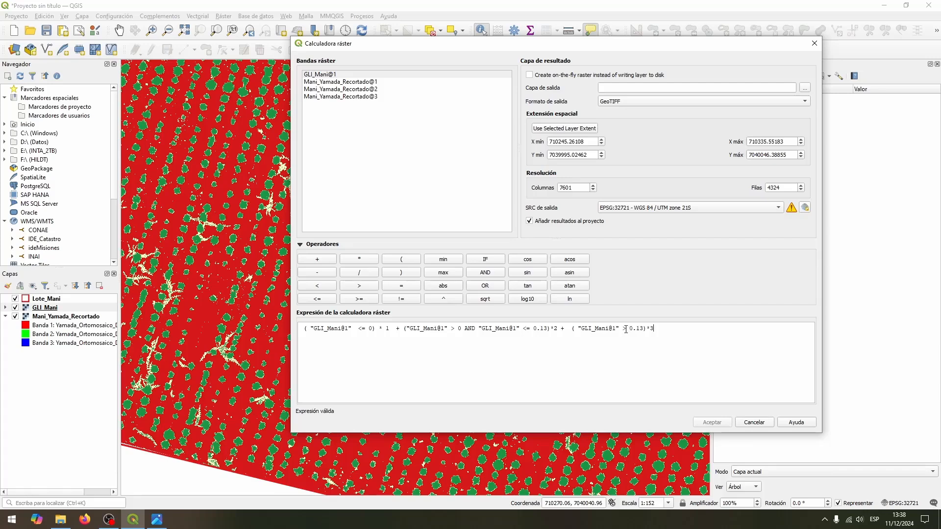
left_click_drag(655, 329, 300, 329)
left_click(564, 329)
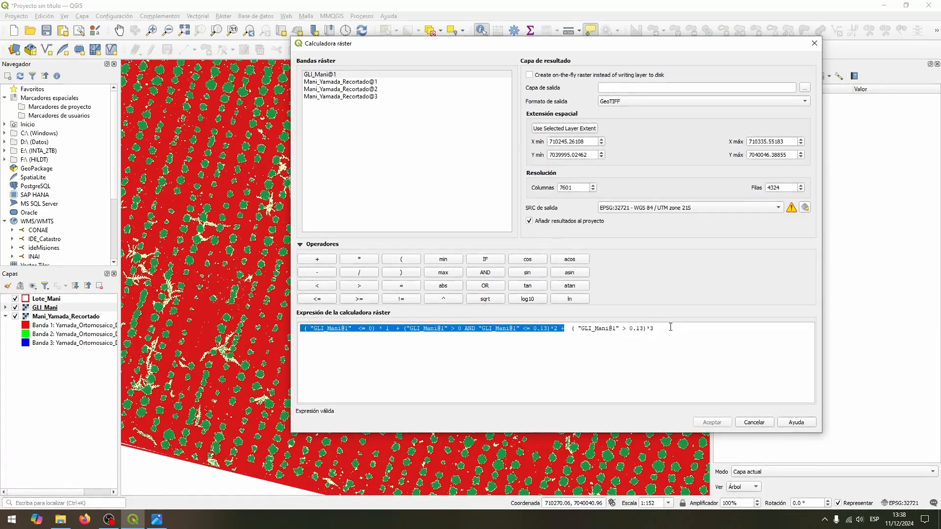
left_click(589, 333)
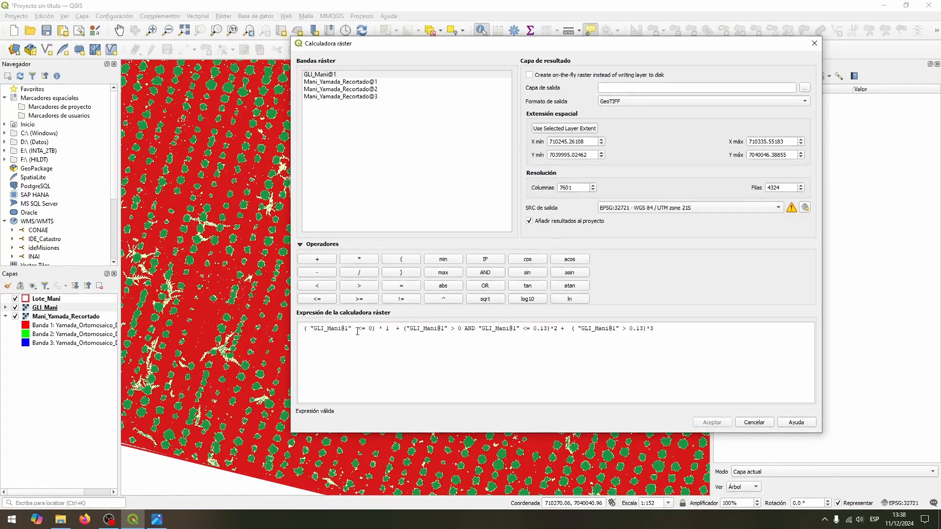
left_click_drag(392, 330, 301, 324)
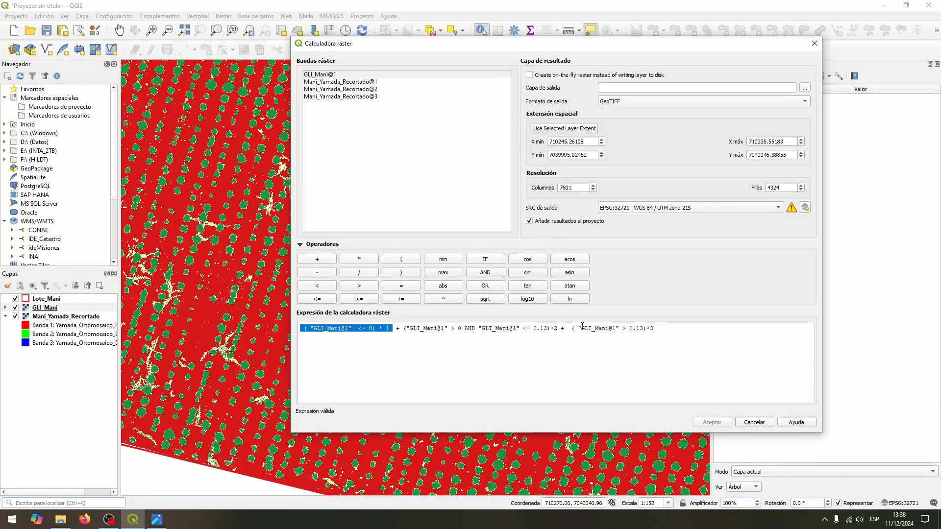
left_click_drag(570, 329, 652, 327)
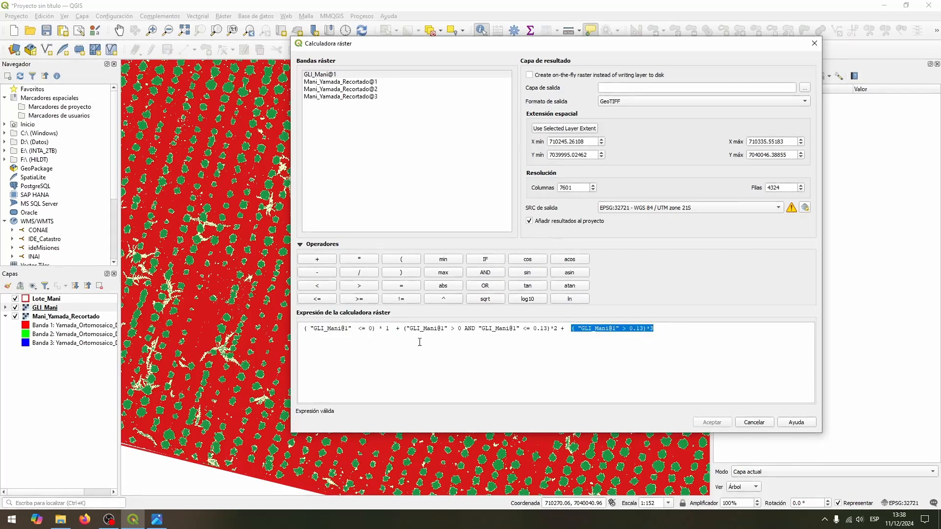
left_click_drag(403, 328, 557, 327)
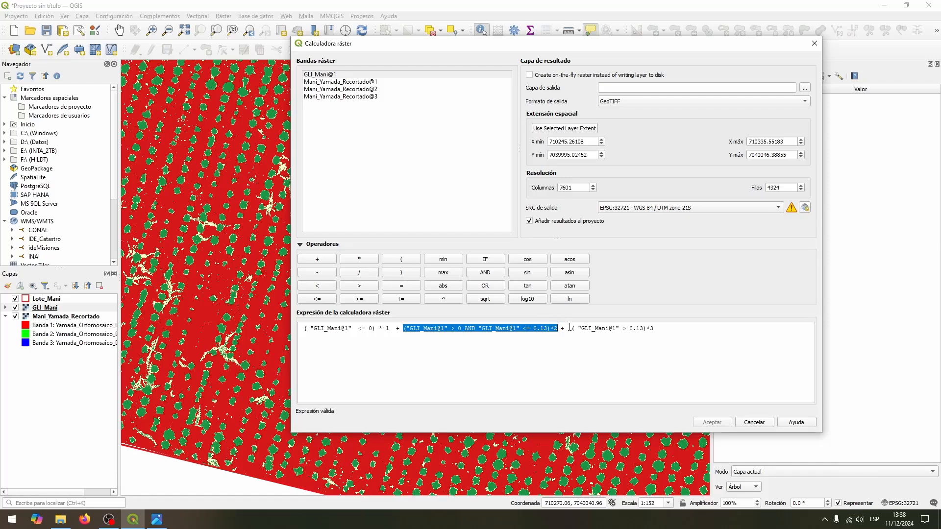
Step: Set the output layer to Mani_Recategorizado in the Archivos folder and run the raster calculation
left_click(806, 89)
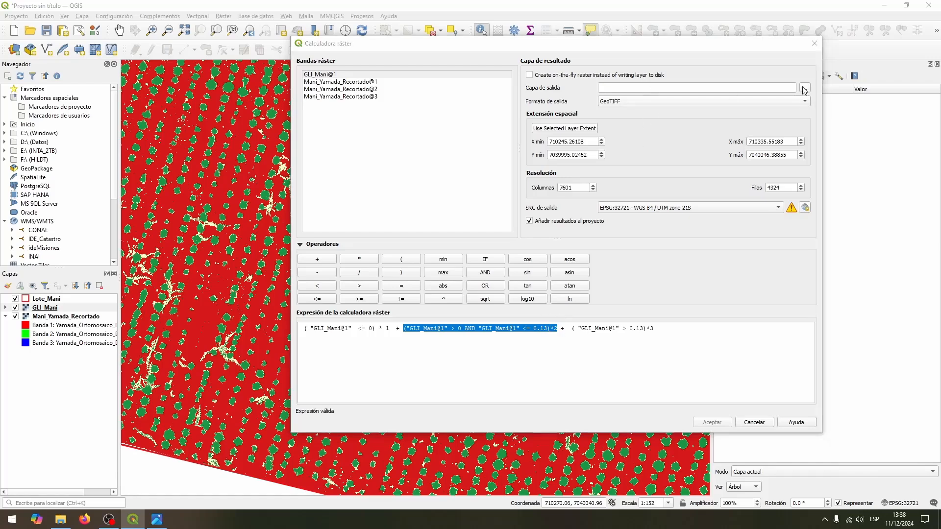
type("Mani")
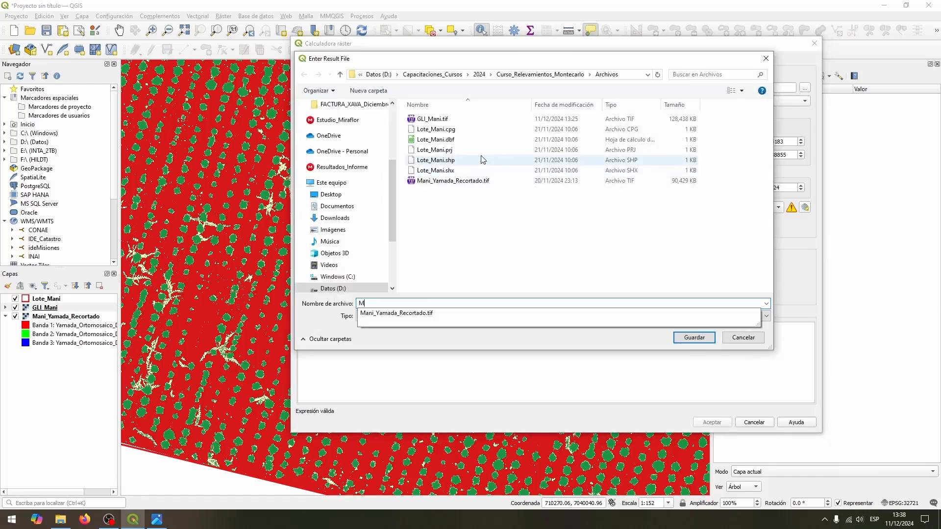
key("BackSpace")
type("i_Recategorizado")
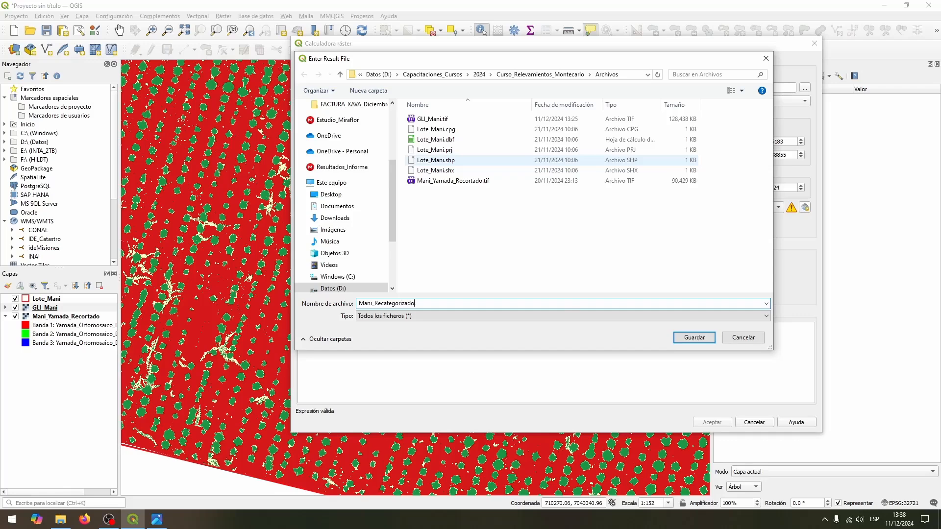
key("Return")
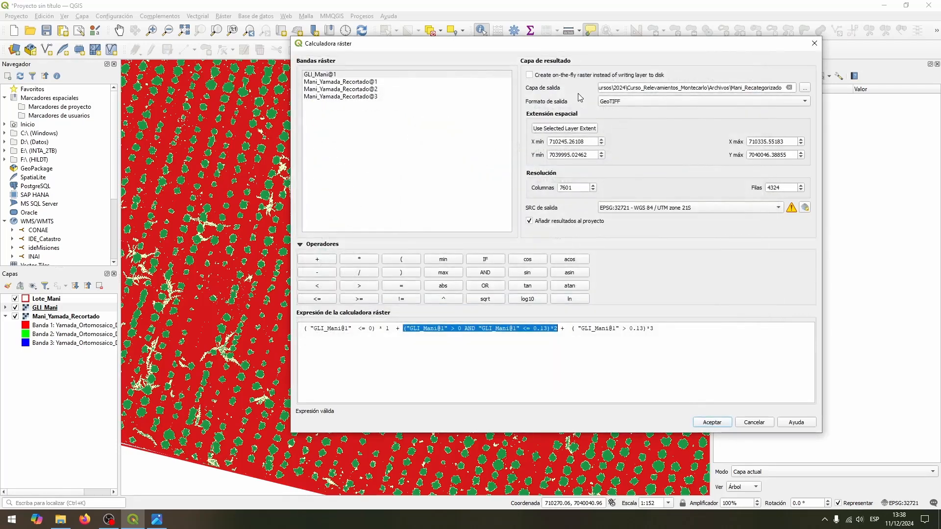
left_click(713, 423)
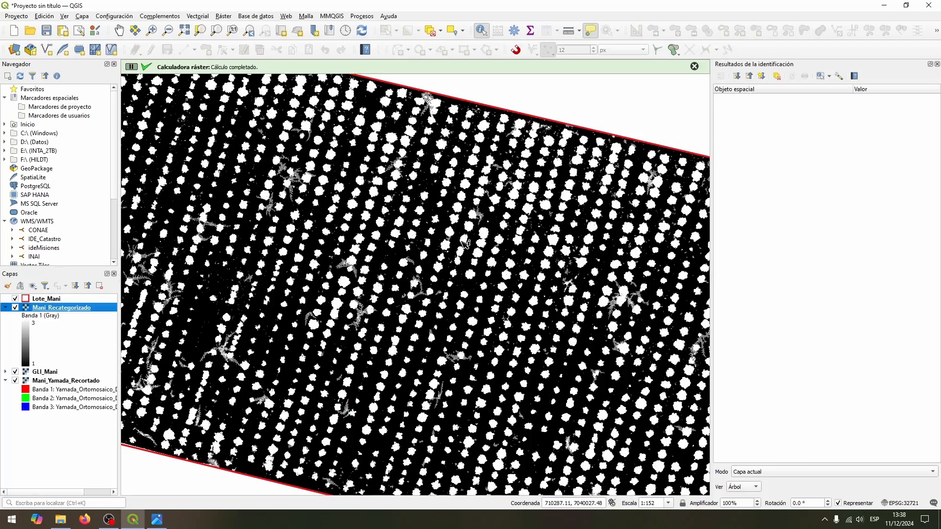
Step: Identify the Mani_Recategorizado values on a plant, a grey branch and the dark soil between plants
left_click(695, 66)
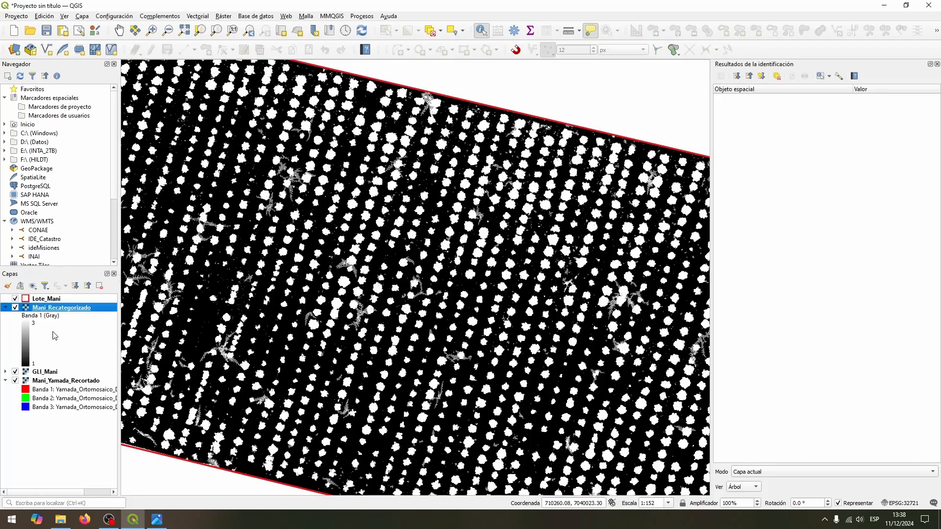
scroll(196, 211, "up", 2)
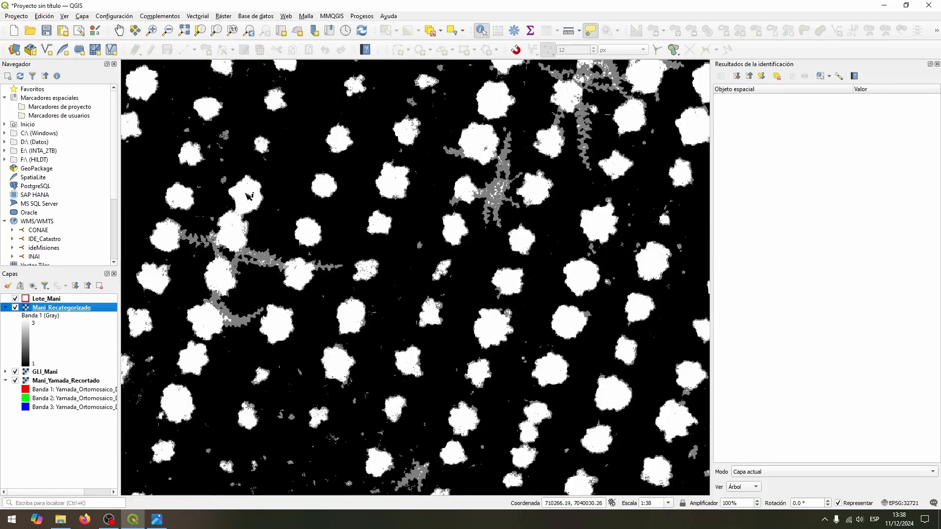
scroll(264, 197, "up", 1)
left_click(293, 192)
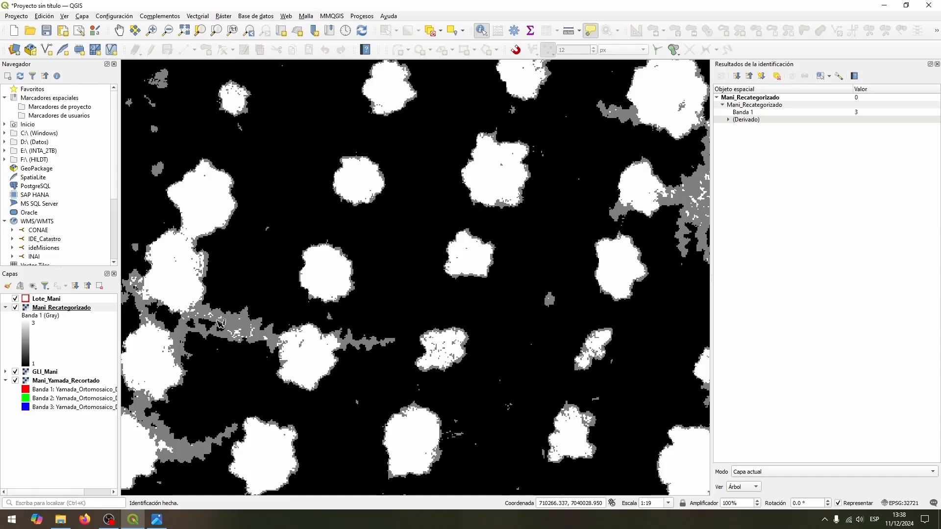
left_click(235, 324)
left_click(278, 241)
left_click(327, 274)
Step: Examine the grey Sandía patches and white Maní plants across the recategorized raster at close range
scroll(644, 119, "down", 3)
left_click_drag(637, 160, 475, 179)
scroll(529, 244, "up", 4)
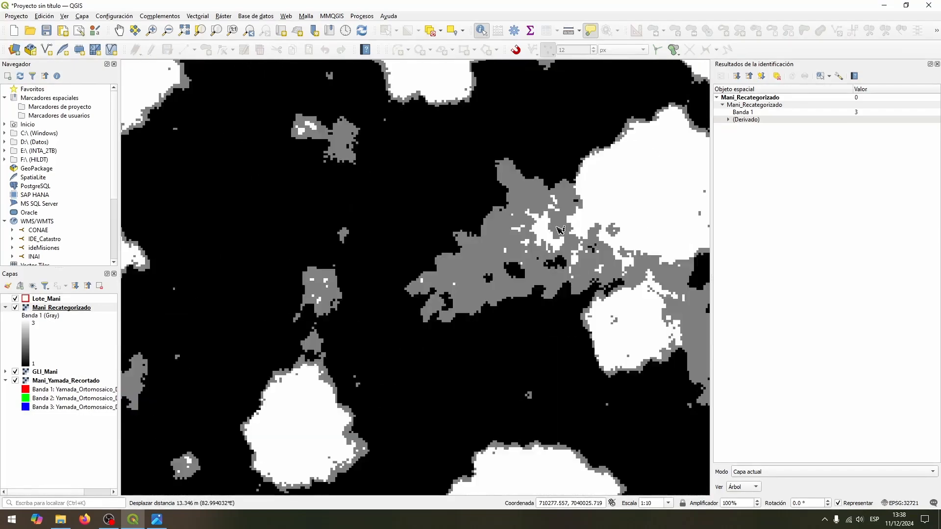
scroll(529, 244, "down", 3)
scroll(528, 170, "up", 5)
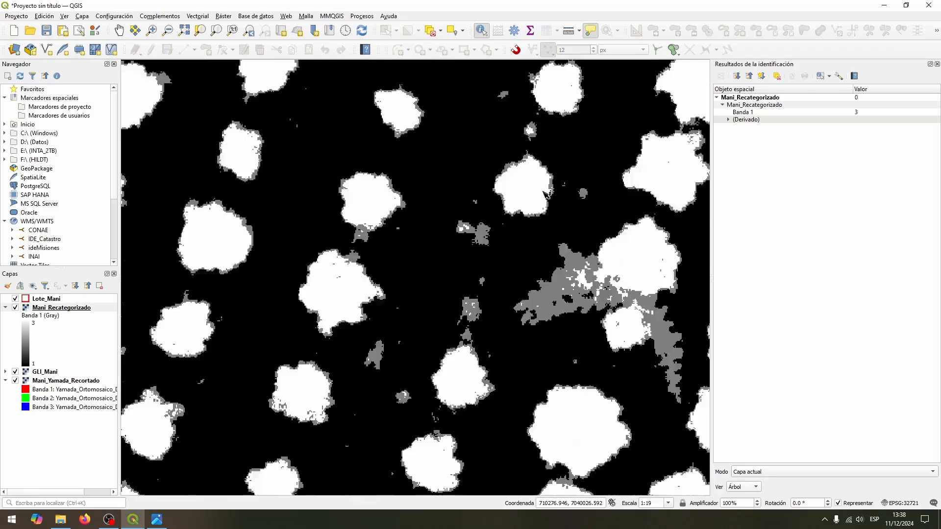
scroll(495, 191, "down", 2)
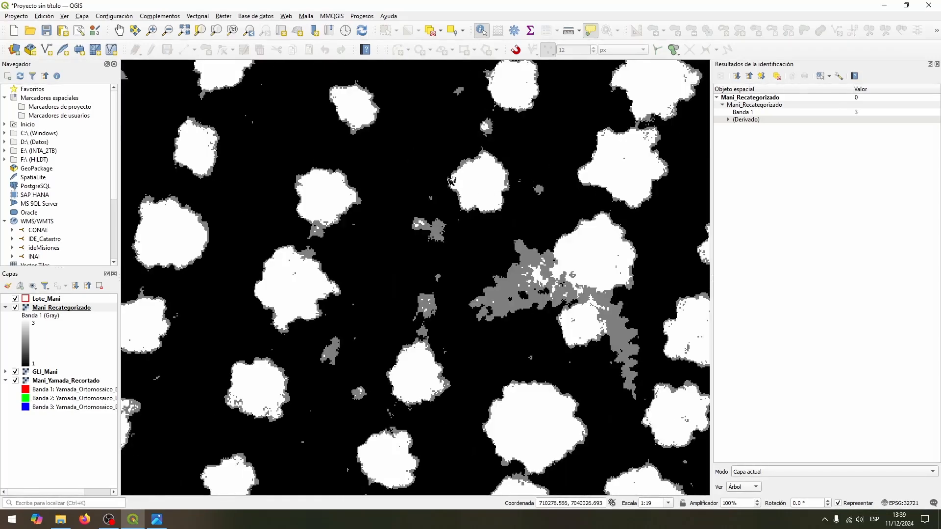
scroll(483, 189, "up", 1)
scroll(438, 140, "down", 2)
scroll(381, 234, "up", 1)
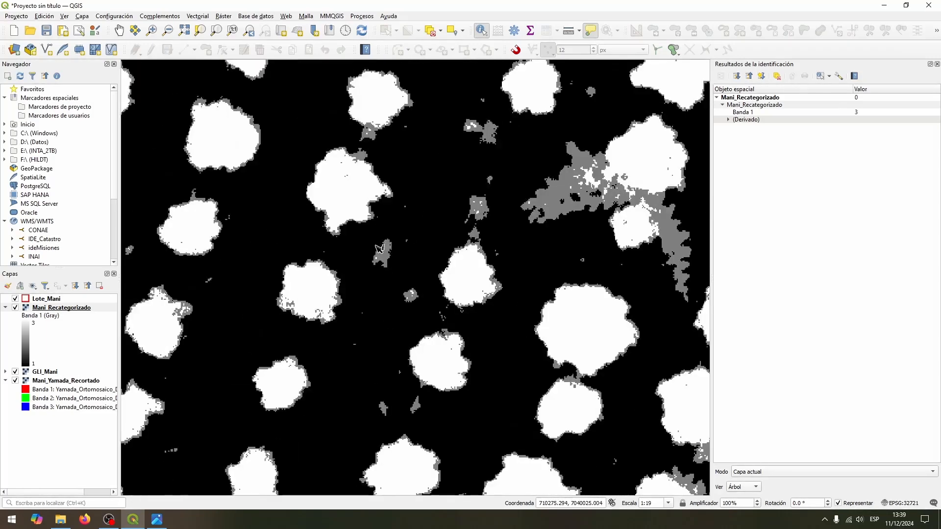
Step: Hide the GLI_Mani layer and compare Mani_Recategorizado with the orthomosaic by switching its visibility off and on
left_click(15, 372)
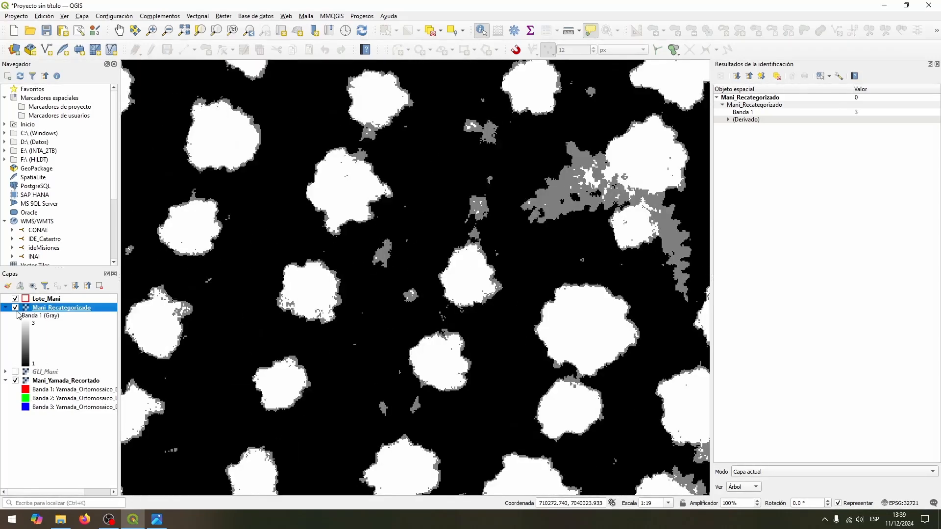
left_click(16, 308)
left_click(16, 307)
left_click(16, 308)
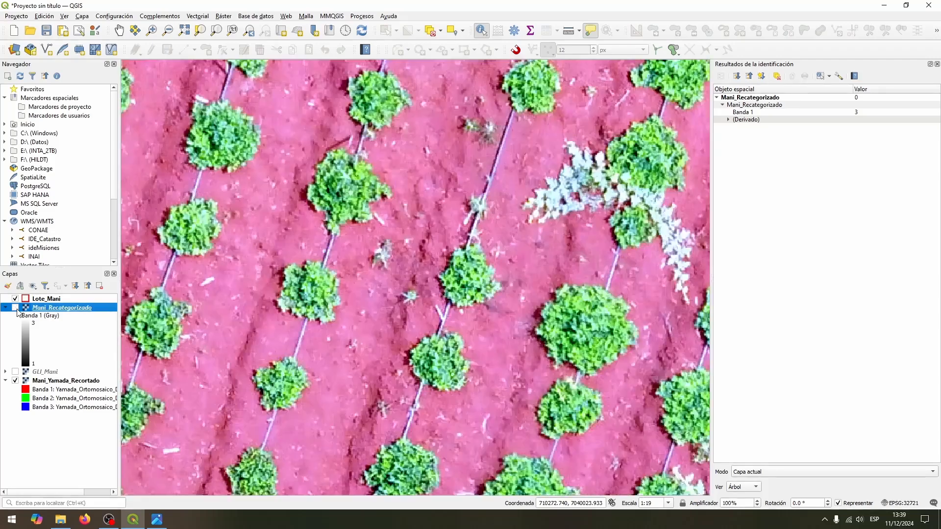
left_click(16, 308)
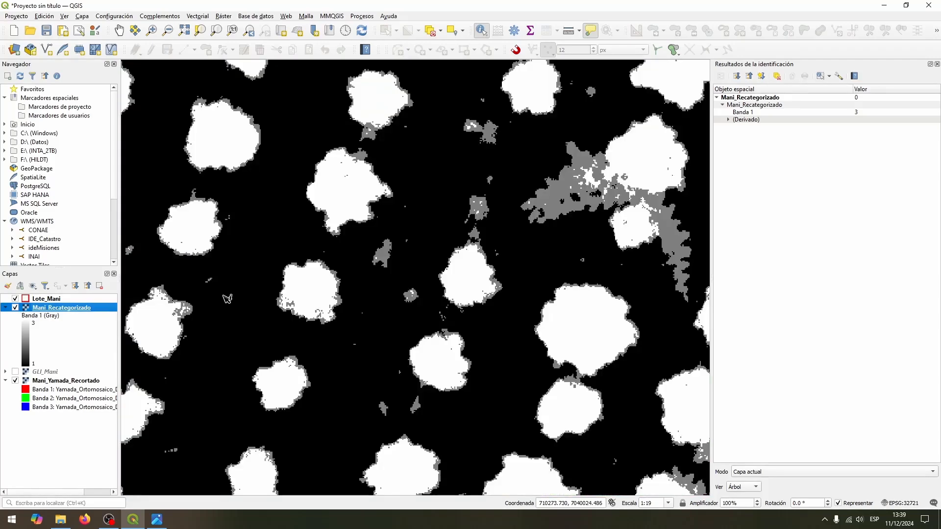
Step: Close the identification results and examine the smallest isolated plants in the recategorized raster
left_click(937, 64)
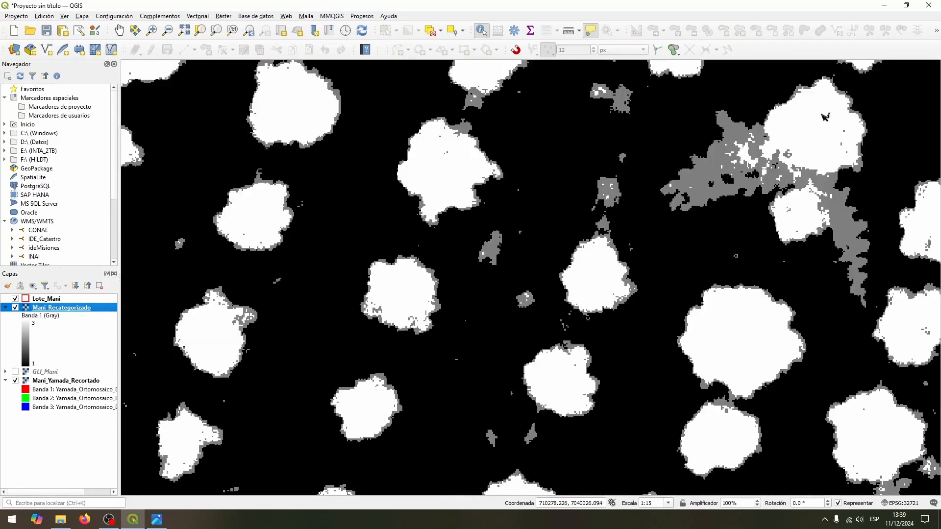
scroll(582, 144, "down", 4)
scroll(582, 144, "up", 2)
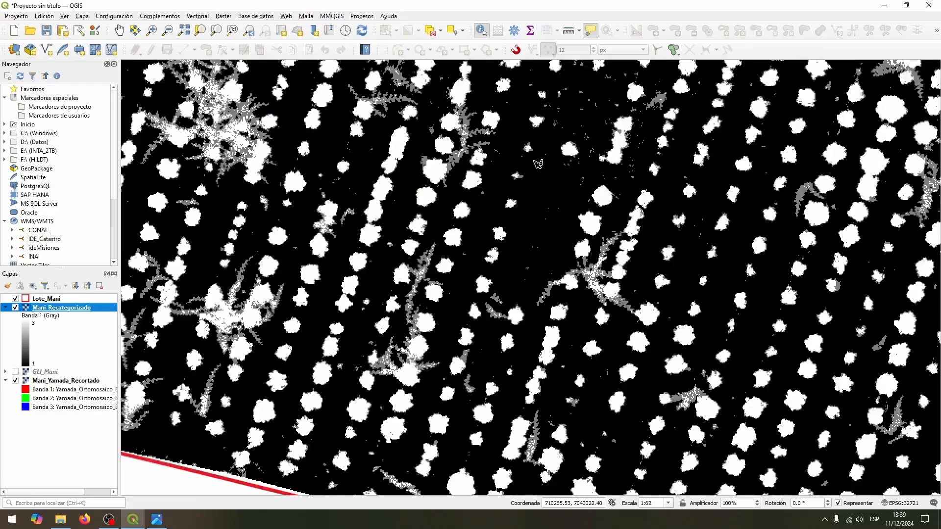
scroll(510, 195, "up", 3)
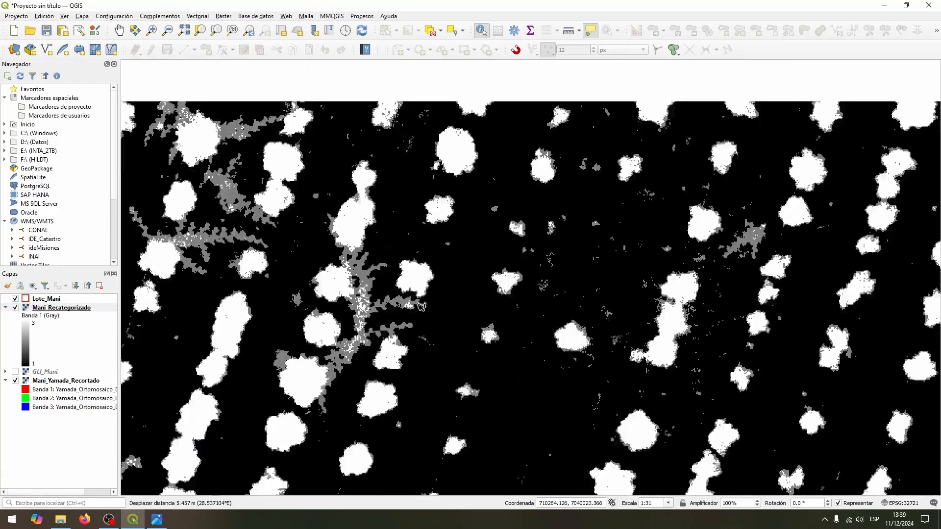
scroll(469, 246, "down", 2)
scroll(455, 299, "up", 2)
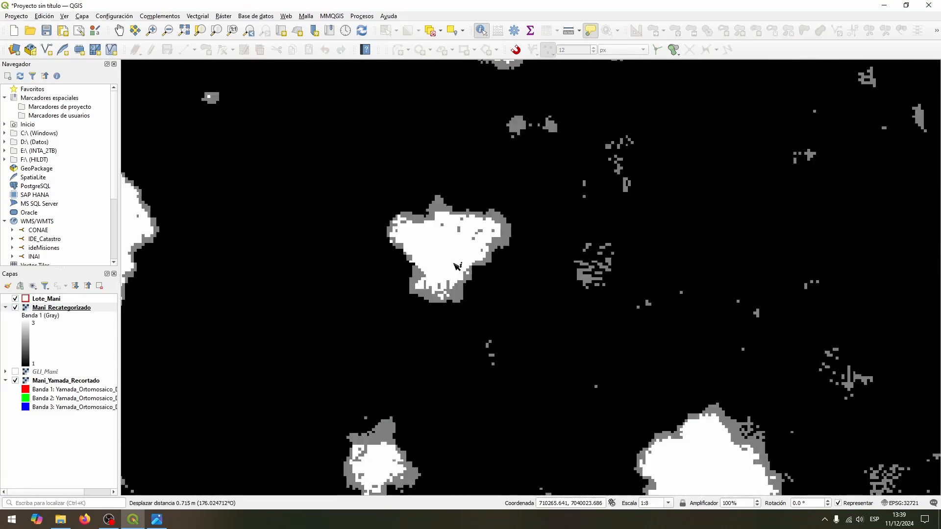
left_click_drag(440, 251, 420, 313)
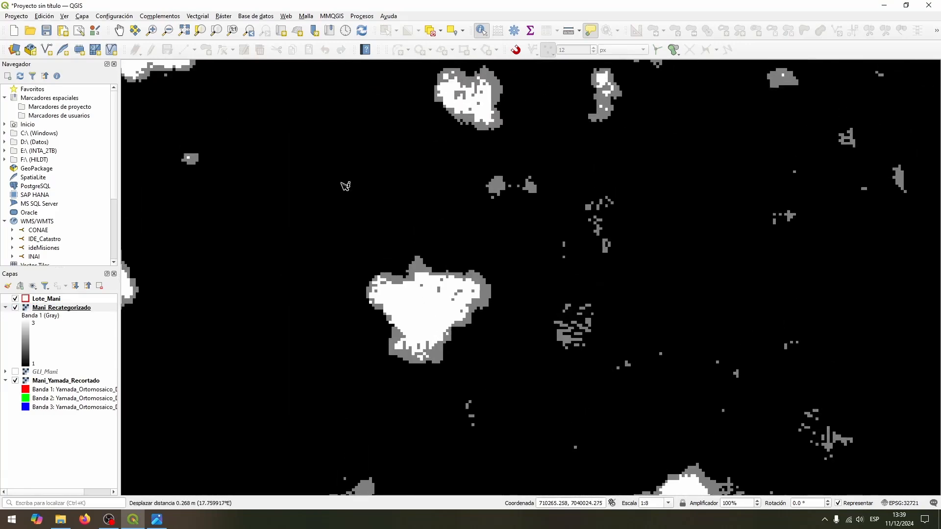
Step: Measure the area of the small triangular white plant in the recategorized raster and close the measurement
left_click(580, 32)
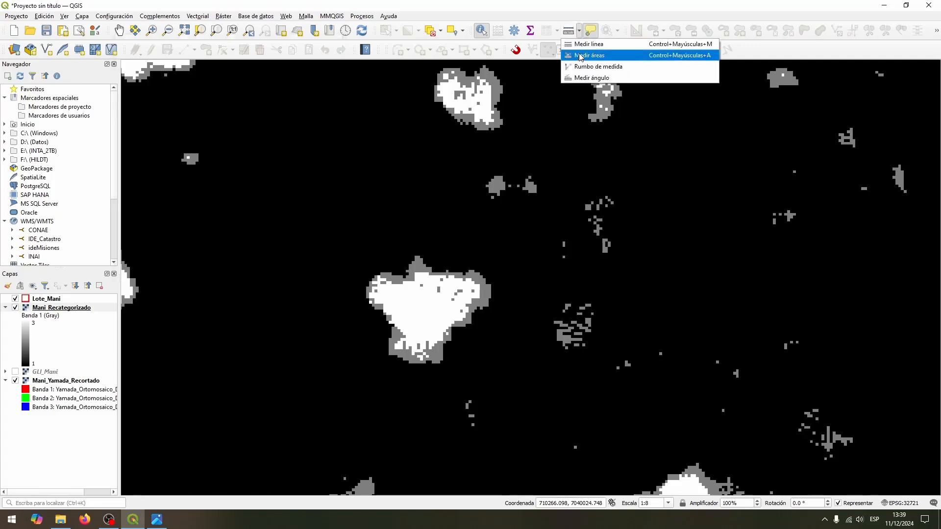
left_click(580, 57)
left_click(360, 295)
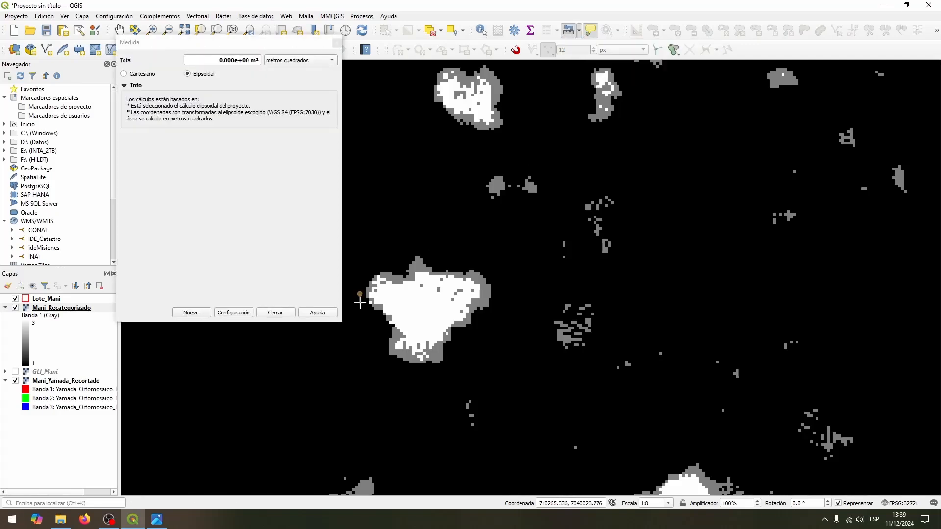
left_click(420, 367)
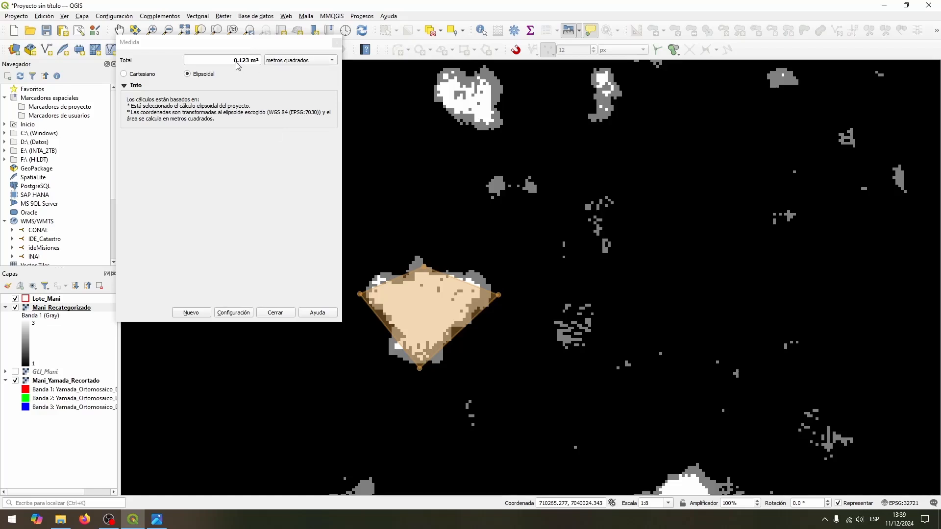
left_click(336, 43)
Step: Hide Mani_Recategorizado to show the orthomosaic around another small plant
scroll(368, 178, "down", 5)
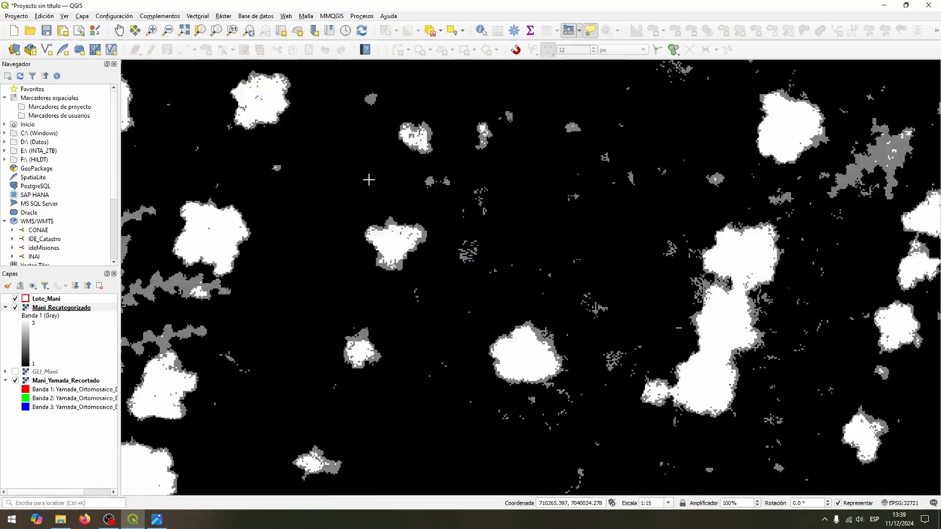
scroll(361, 220, "up", 2)
scroll(361, 220, "up", 3)
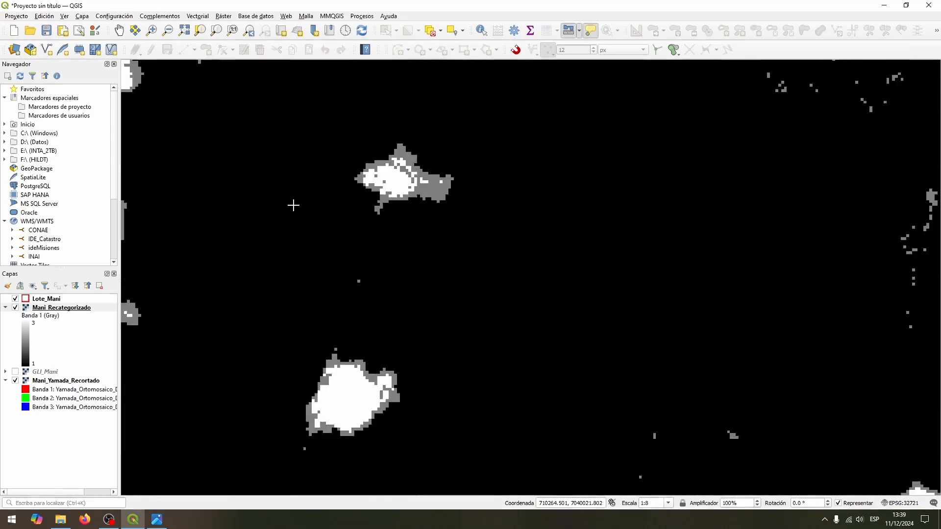
left_click(15, 308)
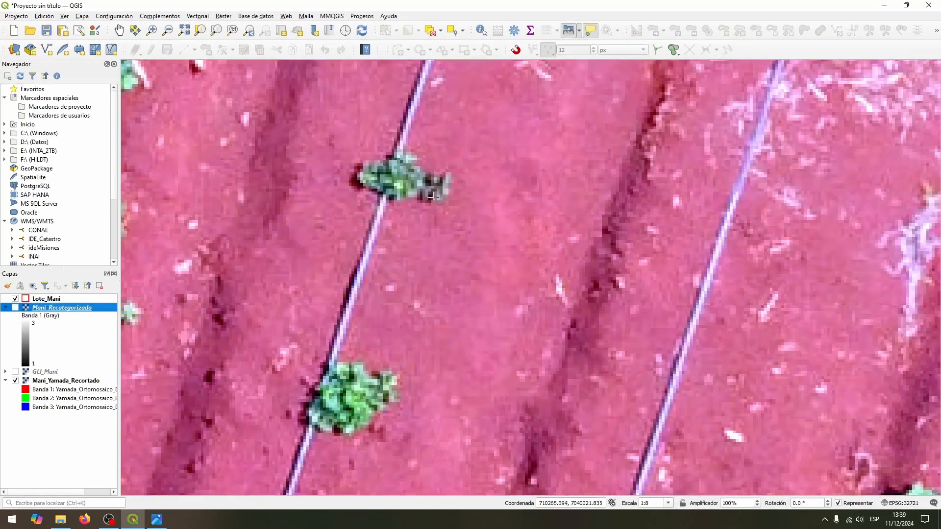
Step: Measure the area of the small elongated plant on the orthomosaic by outlining it, and close the measurement
left_click(356, 177)
left_click(394, 203)
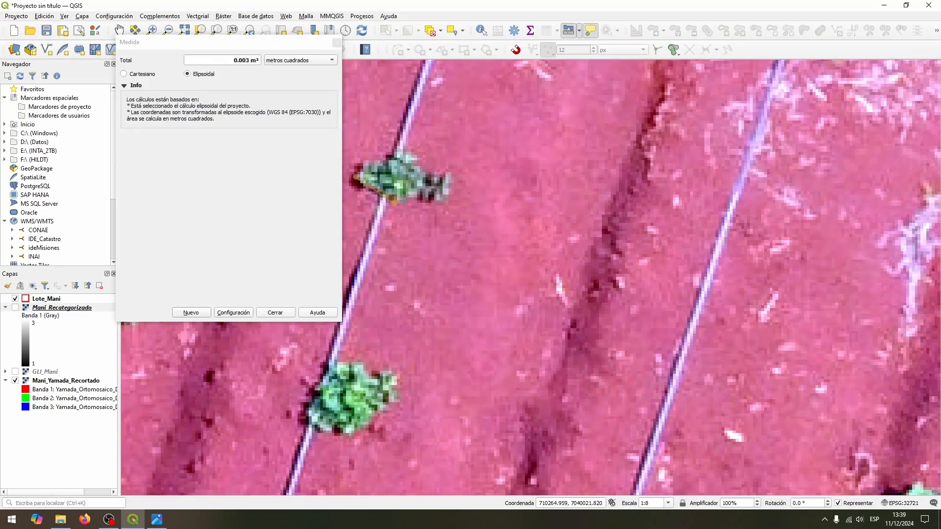
left_click(444, 200)
left_click(450, 178)
left_click(397, 151)
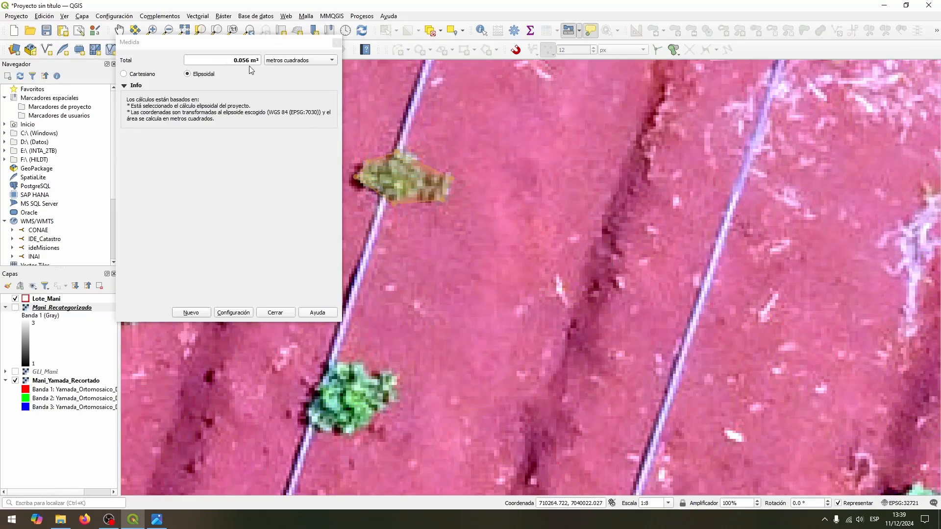
left_click(337, 42)
Step: Measure the area of a small oval plant near the plot's lower boundary by outlining its canopy on the orthomosaic
scroll(435, 174, "down", 4)
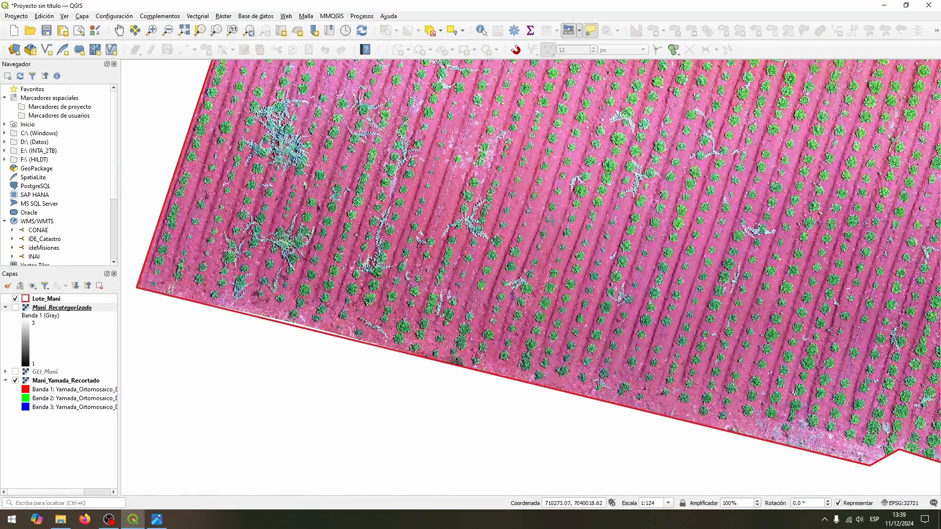
scroll(434, 174, "up", 4)
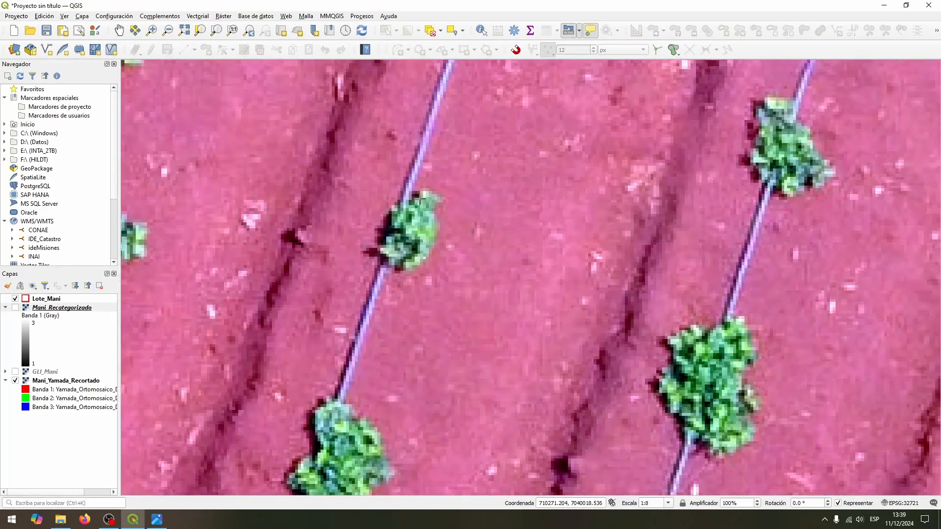
left_click(379, 253)
left_click(394, 207)
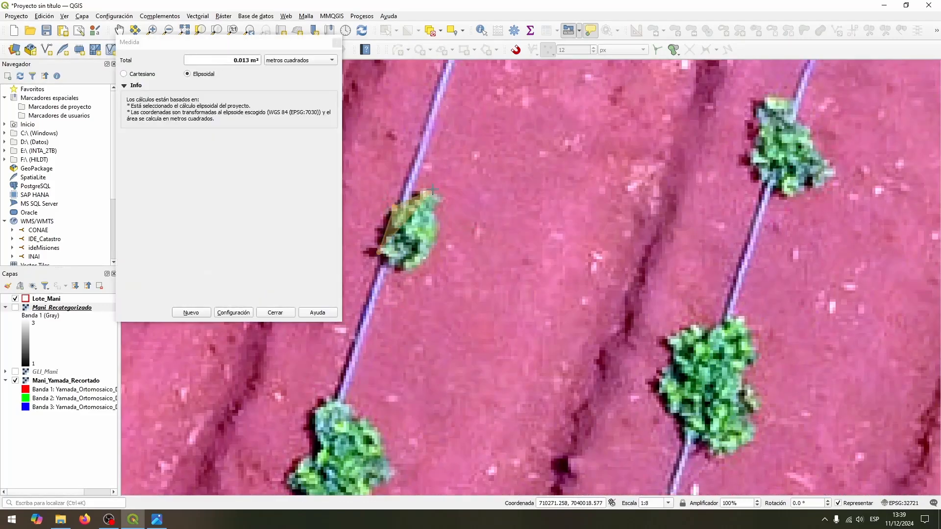
left_click(432, 192)
left_click(438, 206)
left_click(438, 243)
left_click(420, 265)
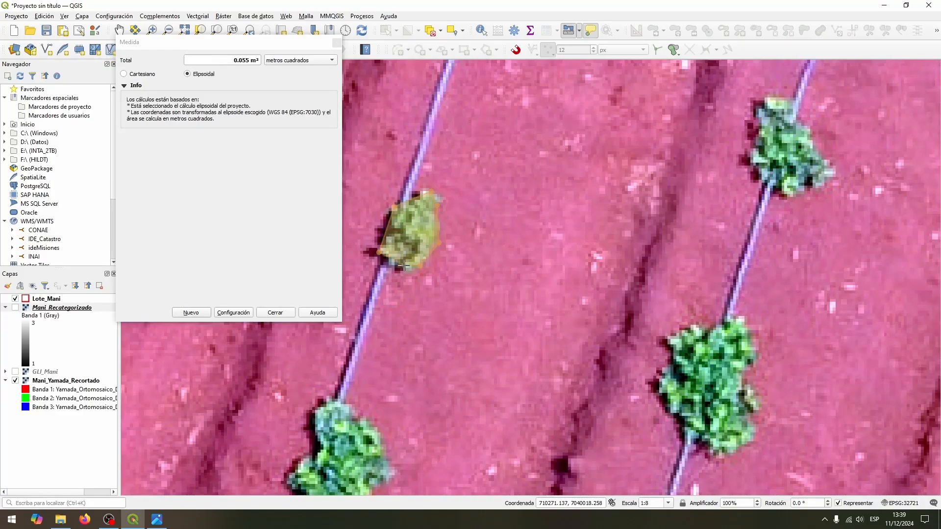
Step: Close the area measurement and compare the orthomosaic of the whole lot with the Mani_Recategorizado raster
left_click(274, 313)
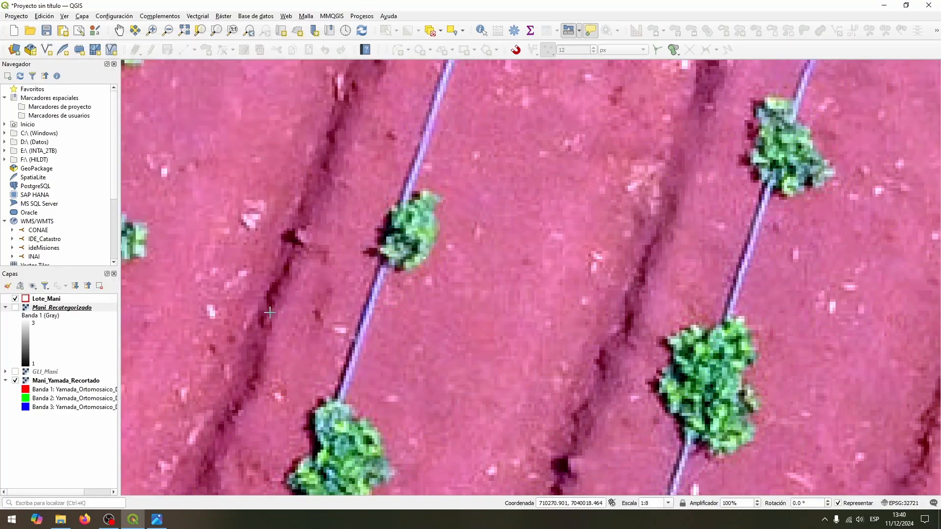
scroll(342, 187, "down", 4)
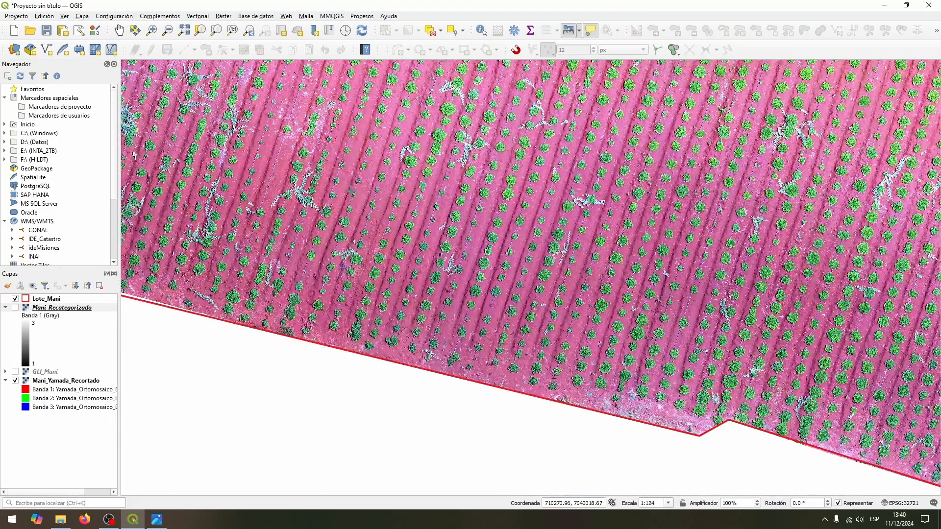
scroll(504, 146, "down", 2)
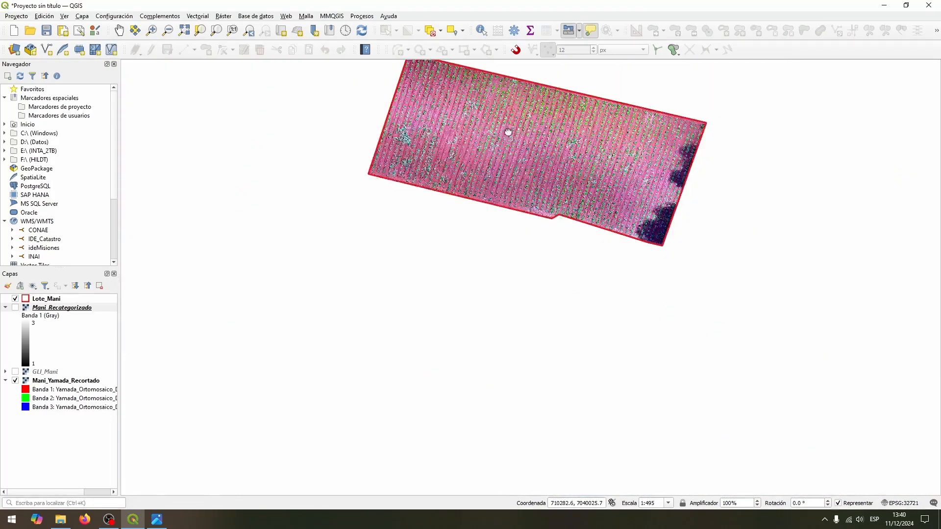
left_click_drag(510, 132, 446, 235)
scroll(445, 233, "up", 2)
scroll(384, 194, "up", 1)
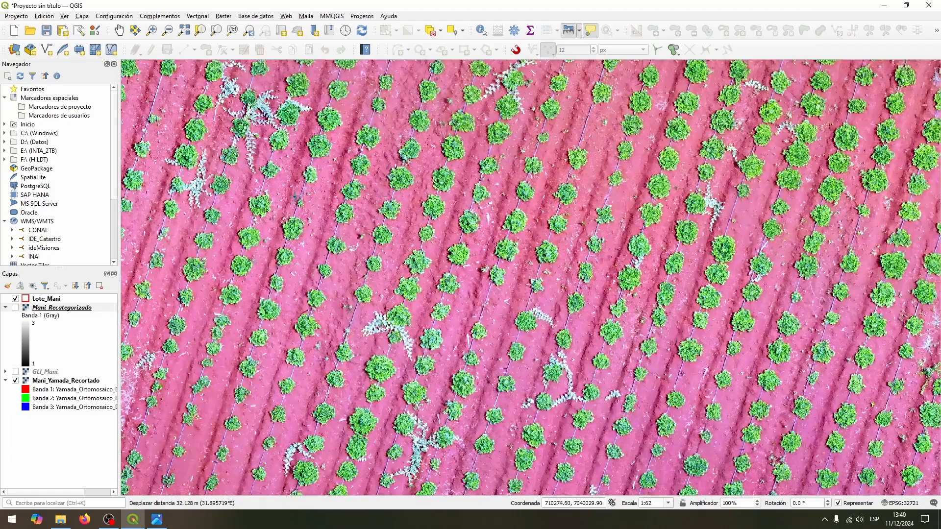
scroll(297, 196, "down", 2)
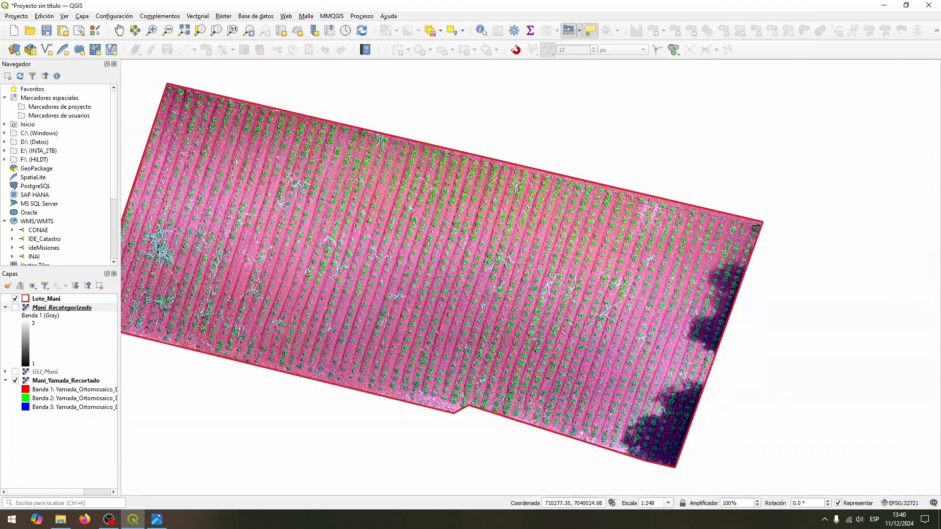
left_click(15, 308)
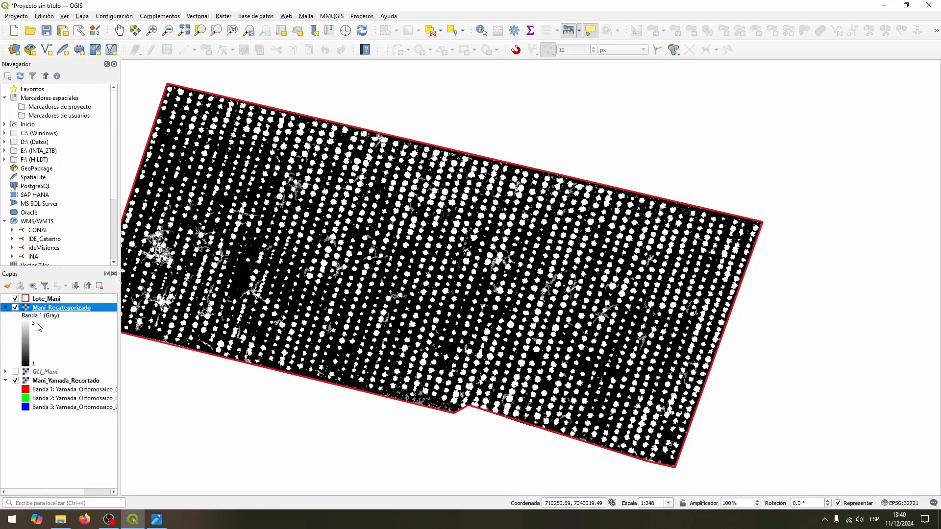
left_click(15, 307)
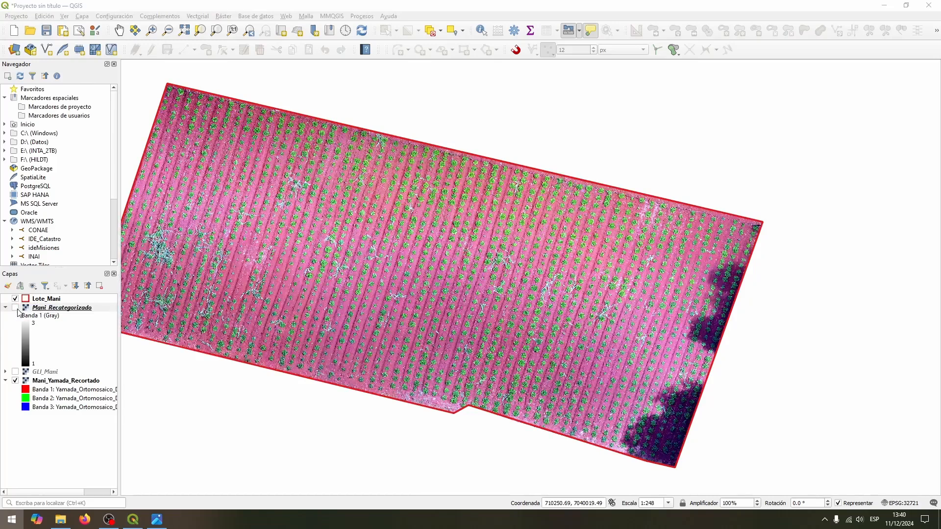
Step: Open Notepad++ and write the note "Planta Mani Chica = 0.05 m" in the blank document
key("super")
type("calc")
key("BackSpace")
key("BackSpace")
key("BackSpace")
key("BackSpace")
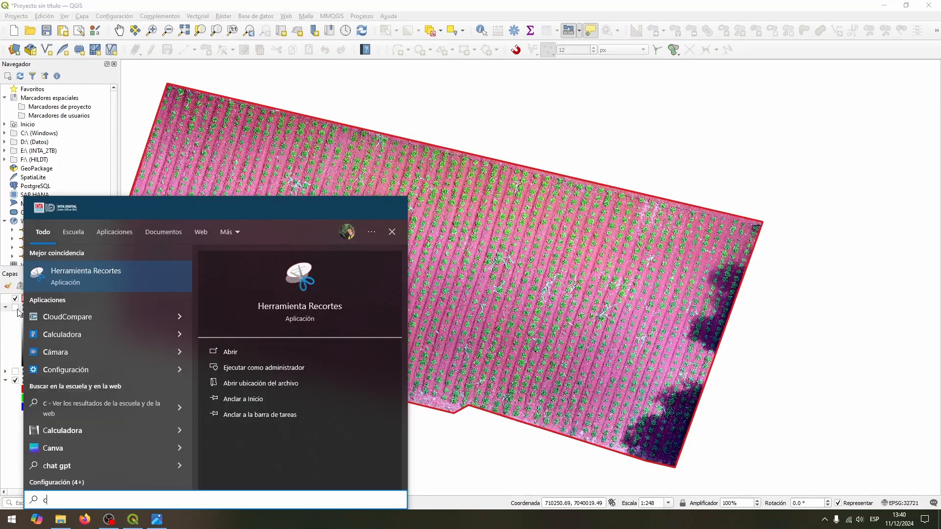
type("note")
key("Return")
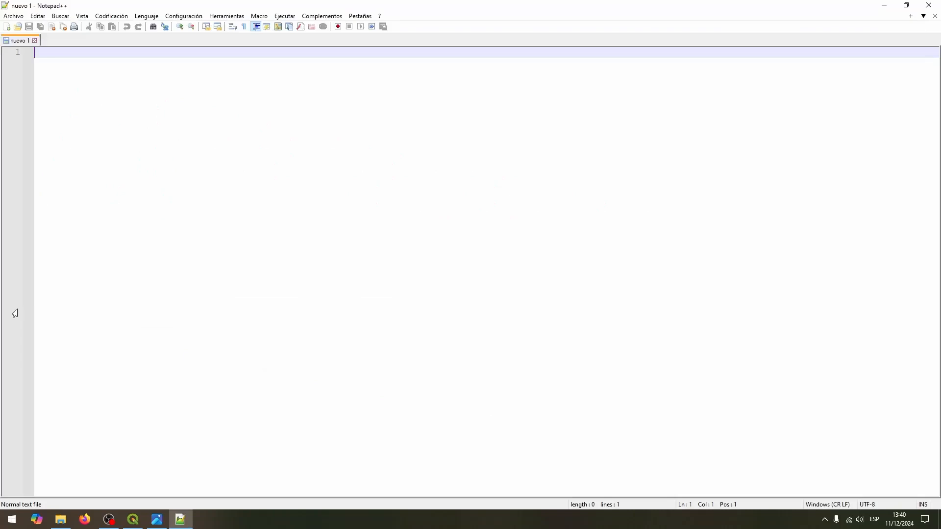
type("Planta Ma")
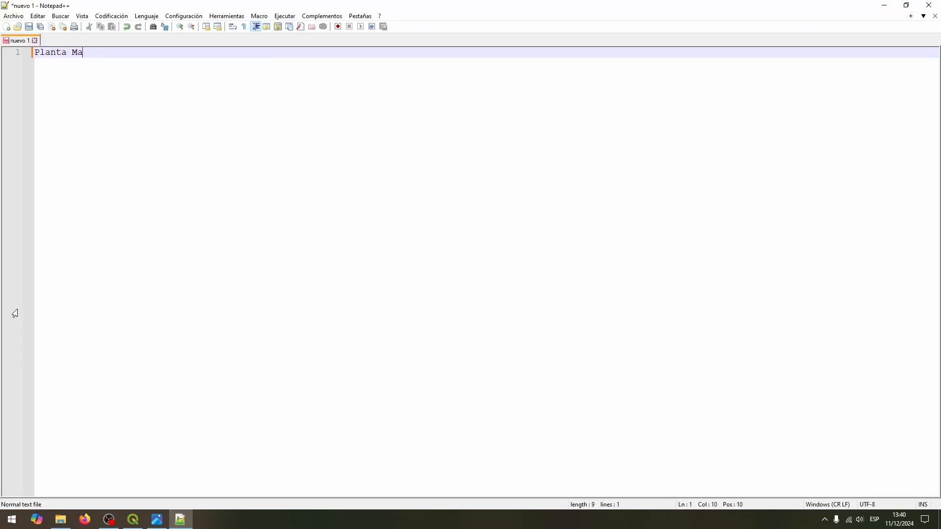
type("ni Chica = 0.05 m")
Step: Switch back to QGIS, show the Mani_Recategorizado raster, hide Mani_Yamada_Recortado and bring the whole lot into view
key("alt+Tab")
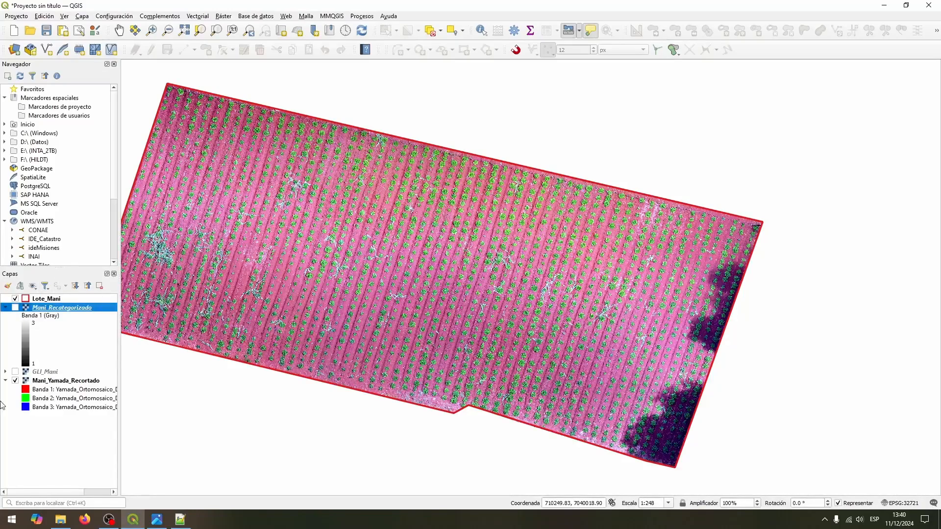
left_click(15, 308)
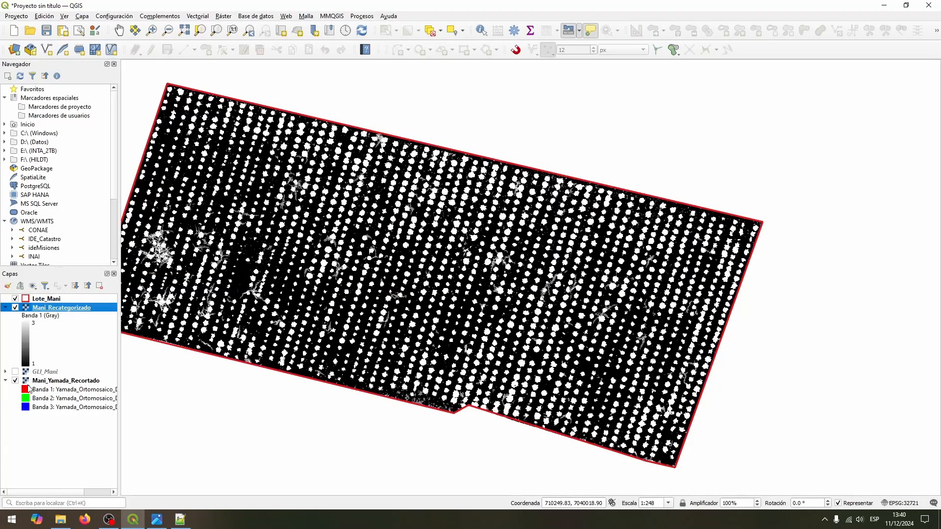
left_click(15, 380)
scroll(394, 270, "up", 1)
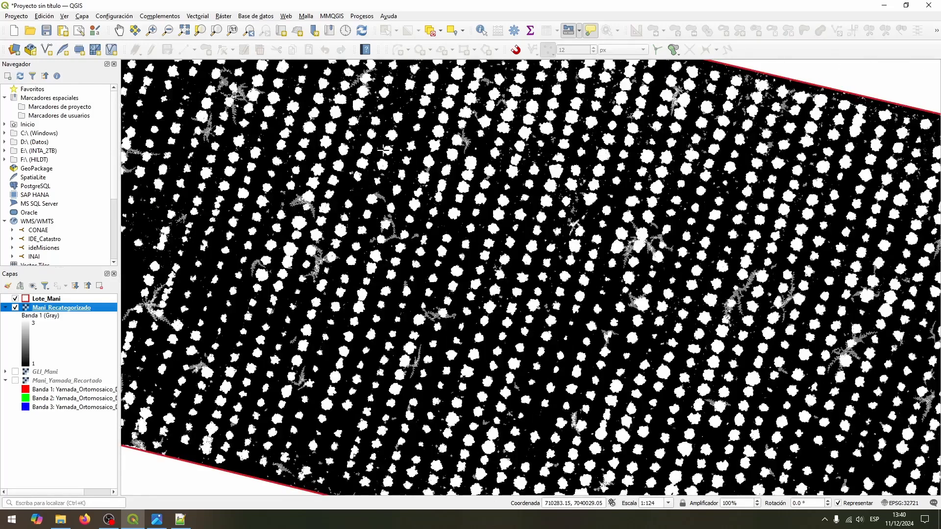
scroll(287, 212, "down", 1)
left_click_drag(277, 201, 392, 229)
Step: Polygonize band 1 of Mani_Recategorizado into a temporary vector layer with the field DN, and hide the source raster
left_click(58, 308)
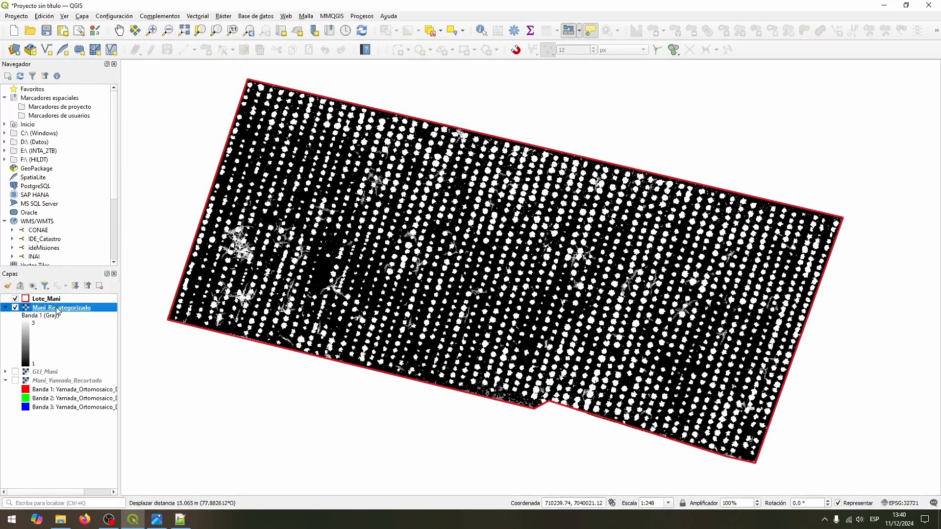
scroll(389, 227, "up", 1)
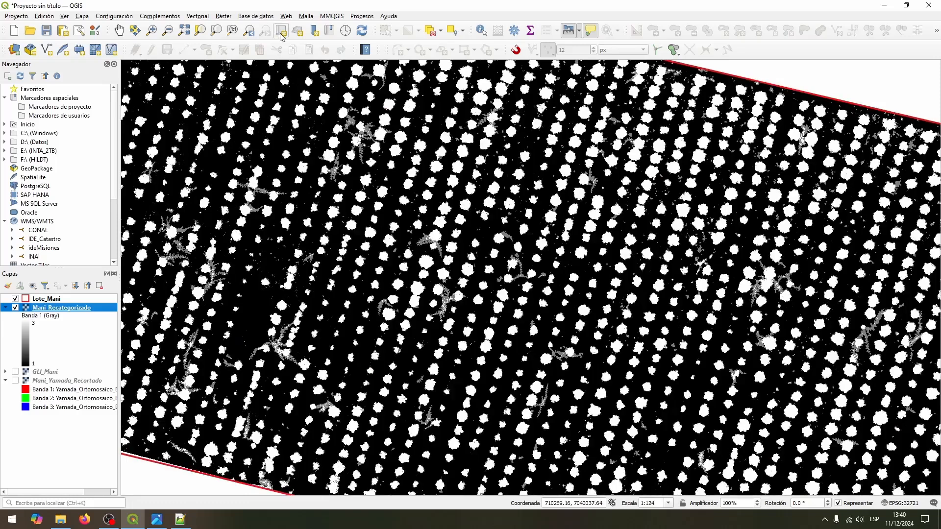
left_click(223, 17)
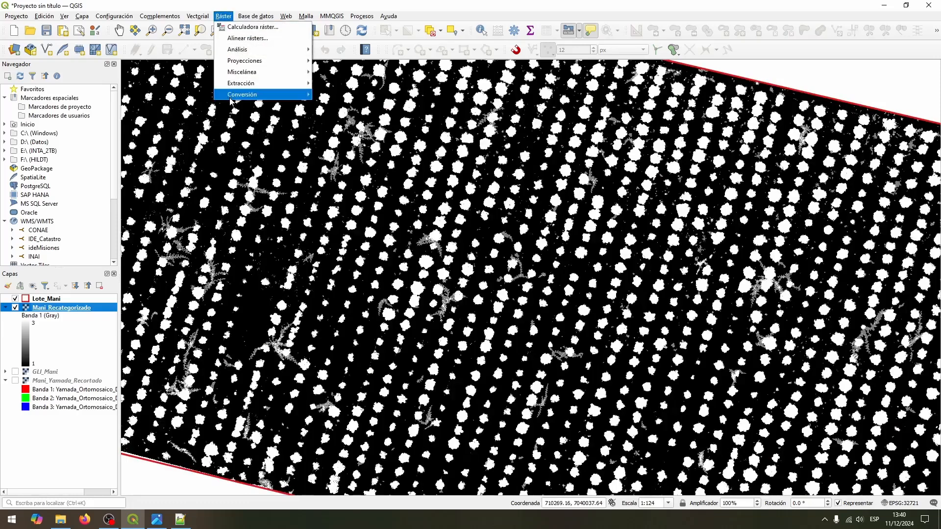
mouse_move(233, 98)
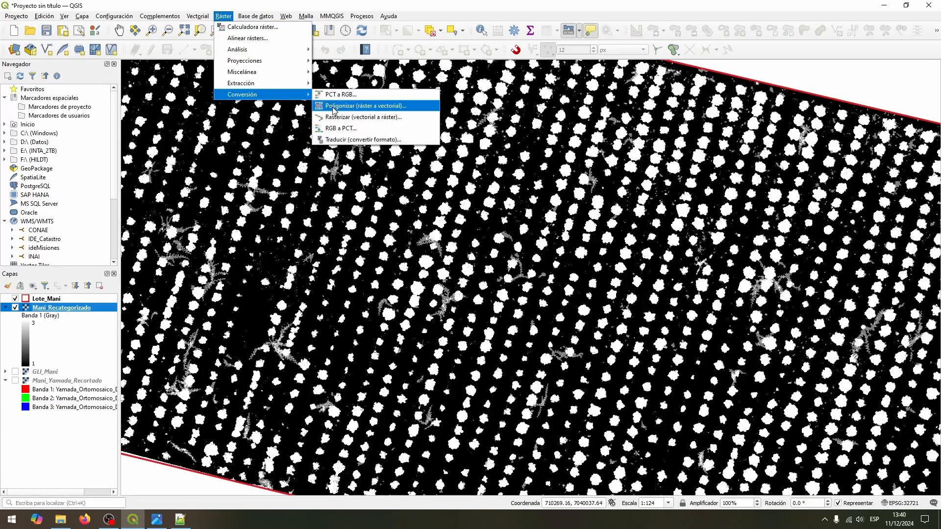
left_click(390, 108)
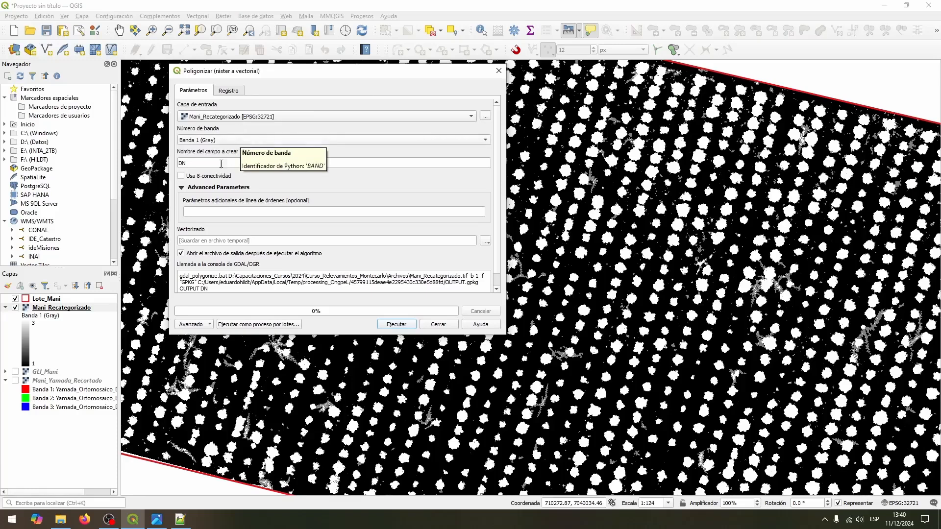
left_click(404, 326)
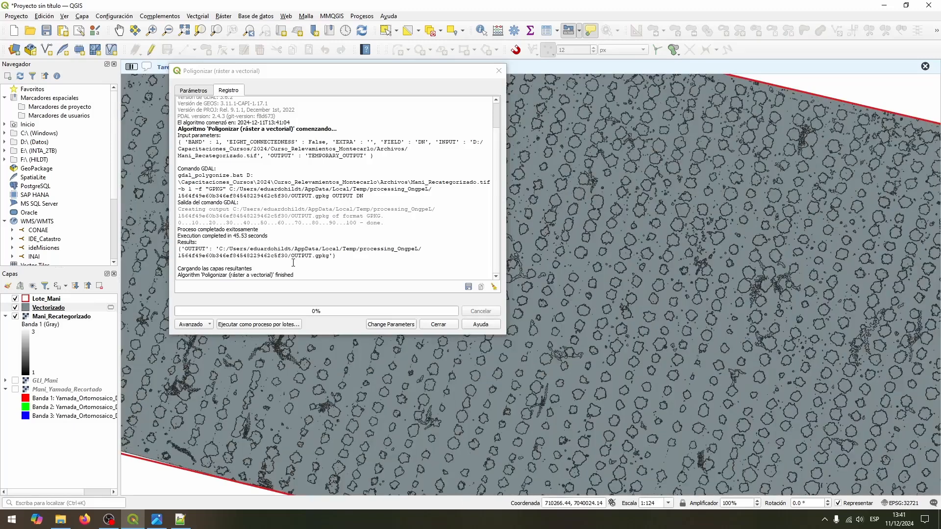
left_click(438, 325)
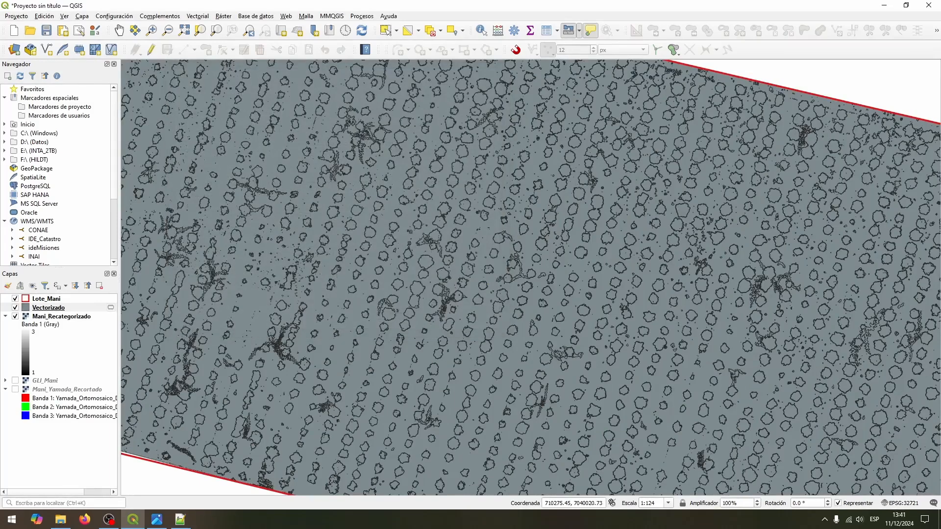
left_click(15, 316)
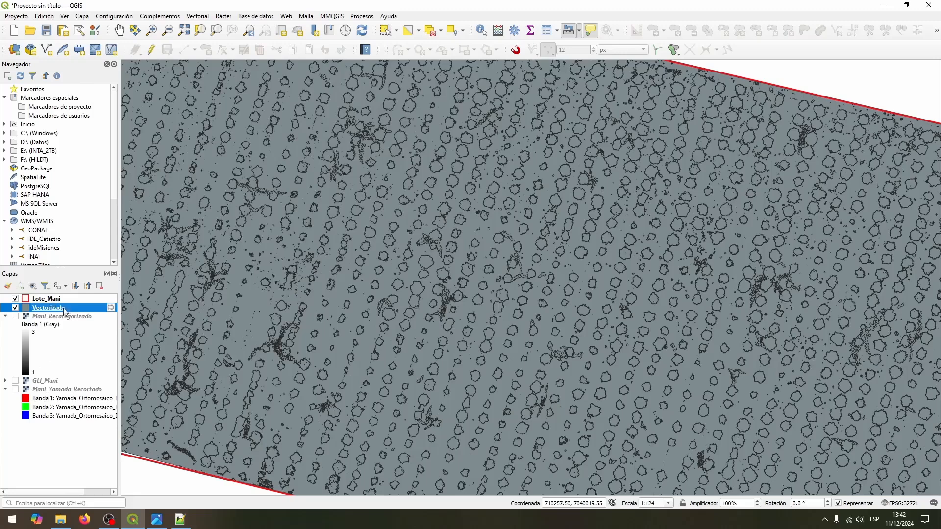
Step: Identify the DN values of a plant polygon, the surrounding ground and a branching patch in the Vectorizado layer
left_click(482, 31)
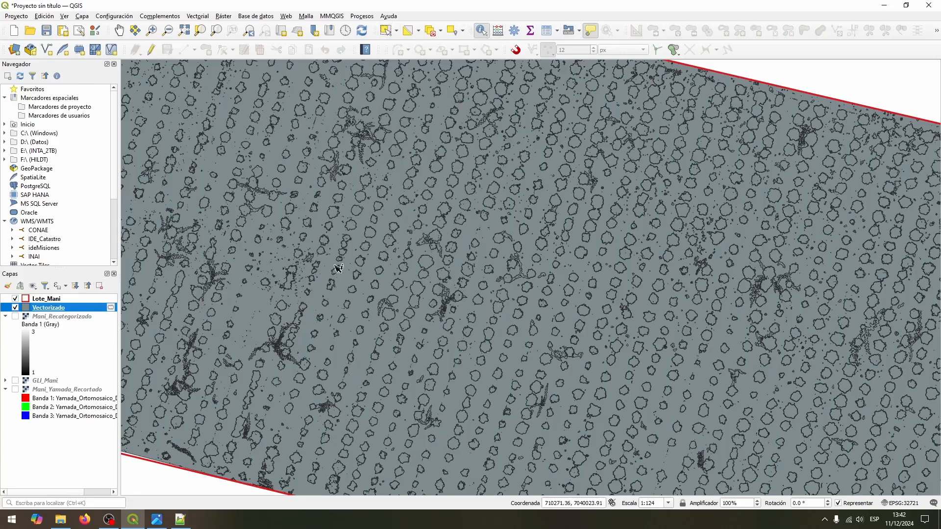
scroll(373, 214, "up", 3)
left_click(414, 211)
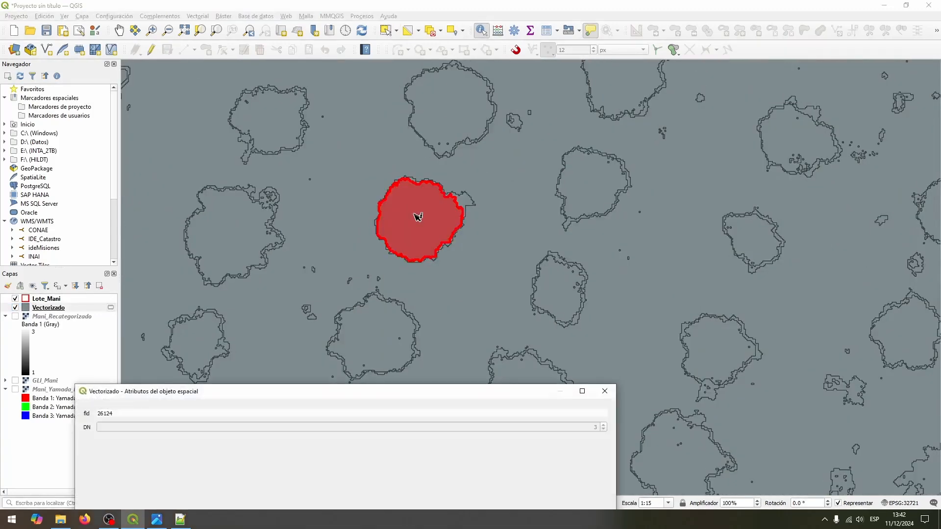
left_click_drag(384, 402, 472, 282)
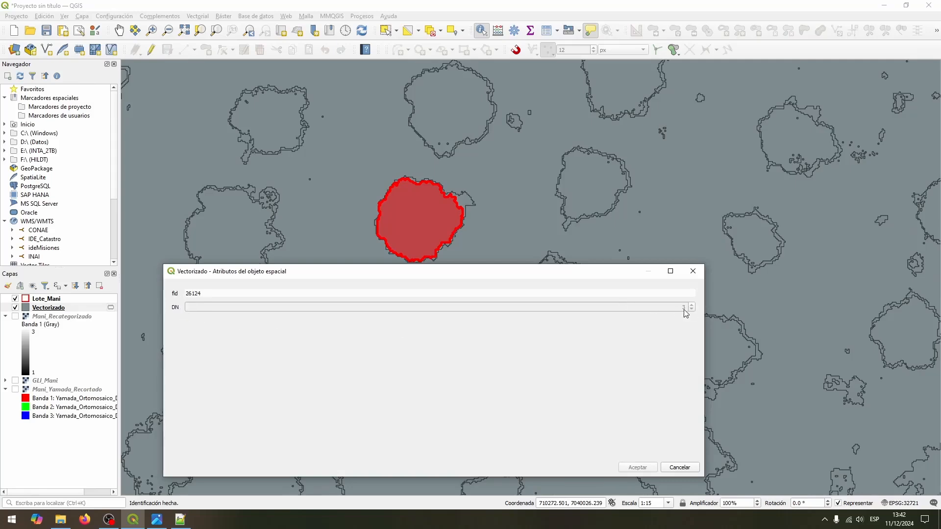
left_click(692, 271)
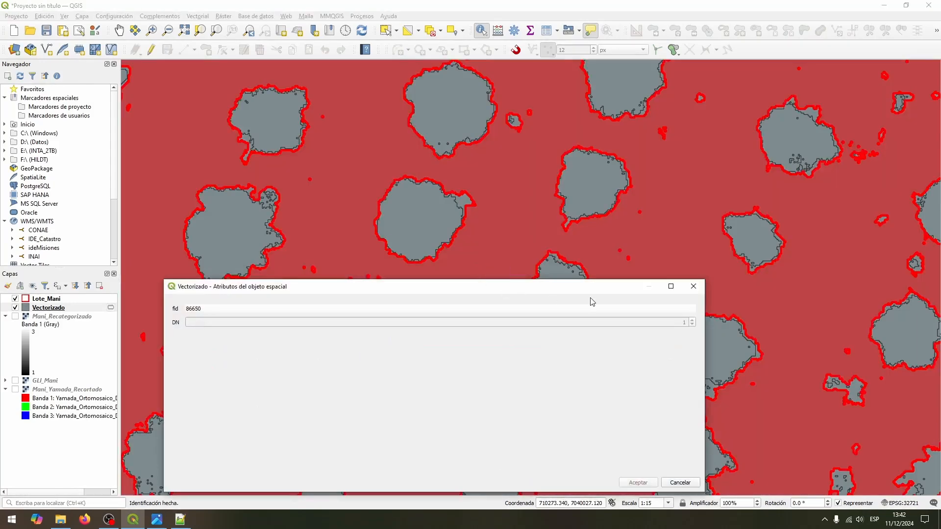
left_click(691, 282)
scroll(399, 311, "down", 2)
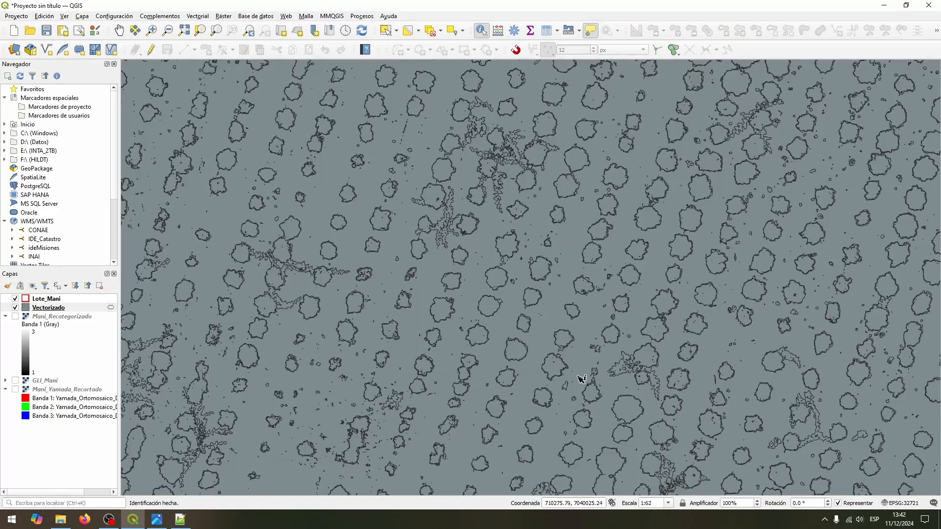
scroll(582, 379, "up", 2)
left_click(604, 361)
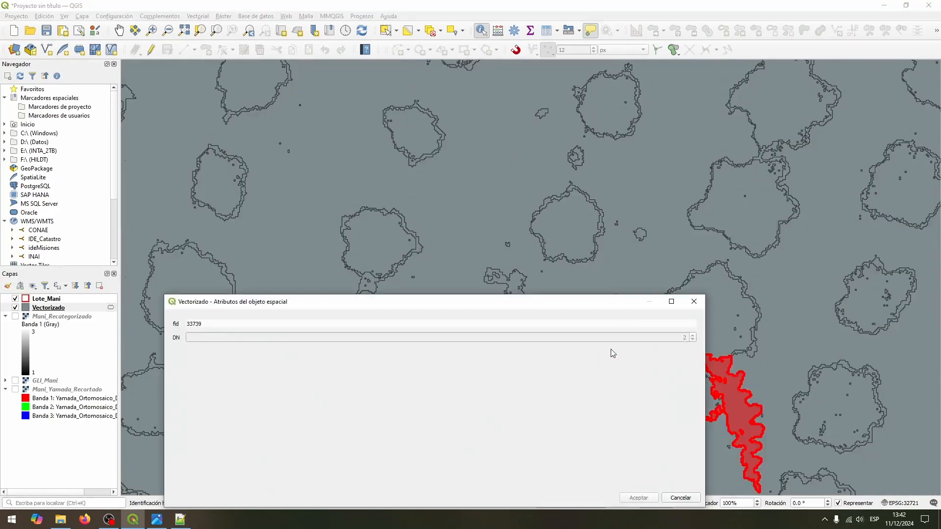
left_click(702, 304)
scroll(696, 297, "down", 2)
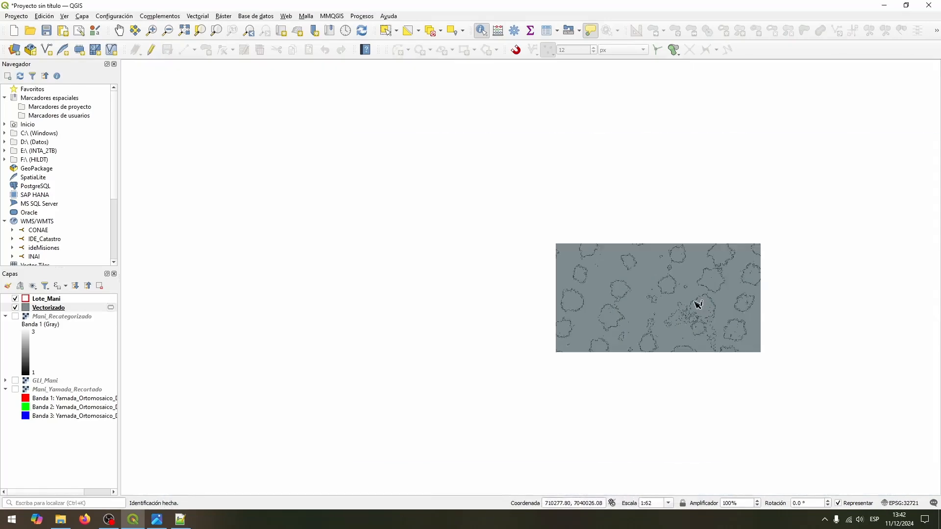
Step: Set the Vectorizado layer's symbology to Categorizado on the DN field and classify its values
right_click(87, 312)
left_click(94, 301)
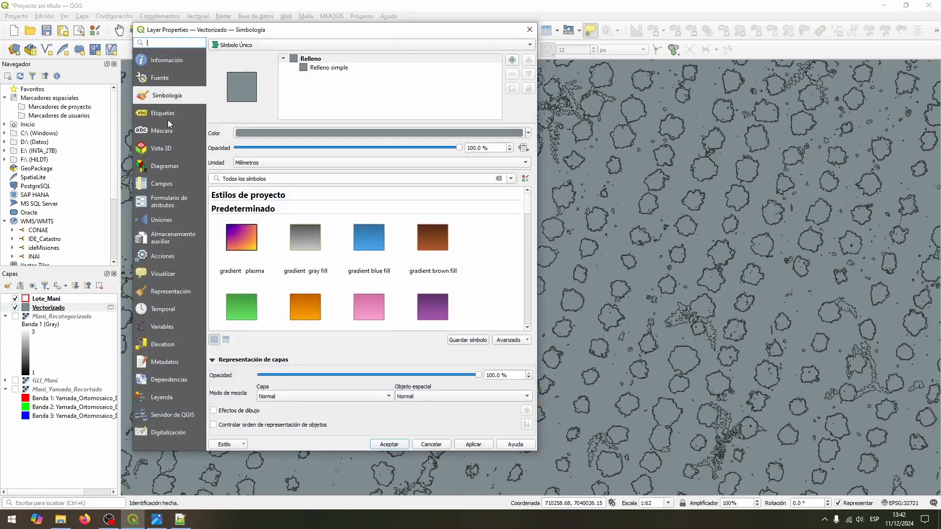
left_click(168, 119)
left_click(172, 95)
left_click(254, 48)
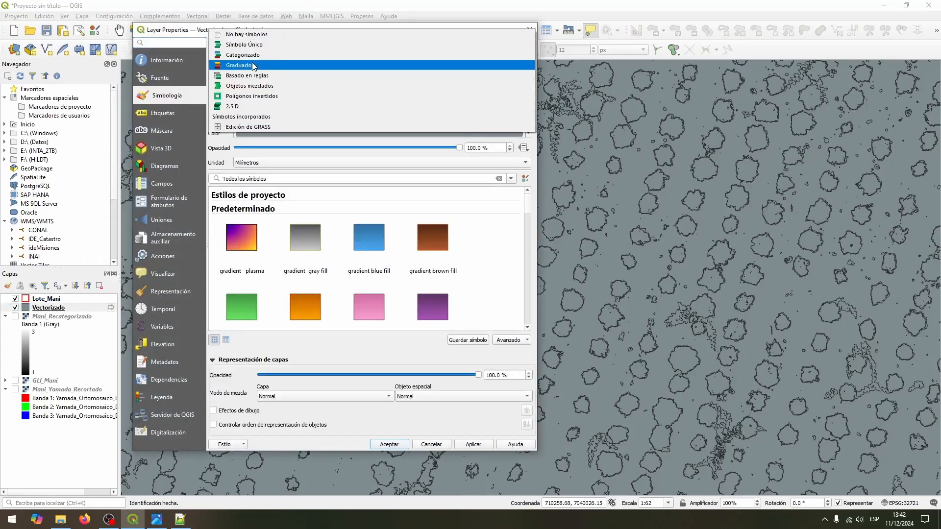
left_click(253, 57)
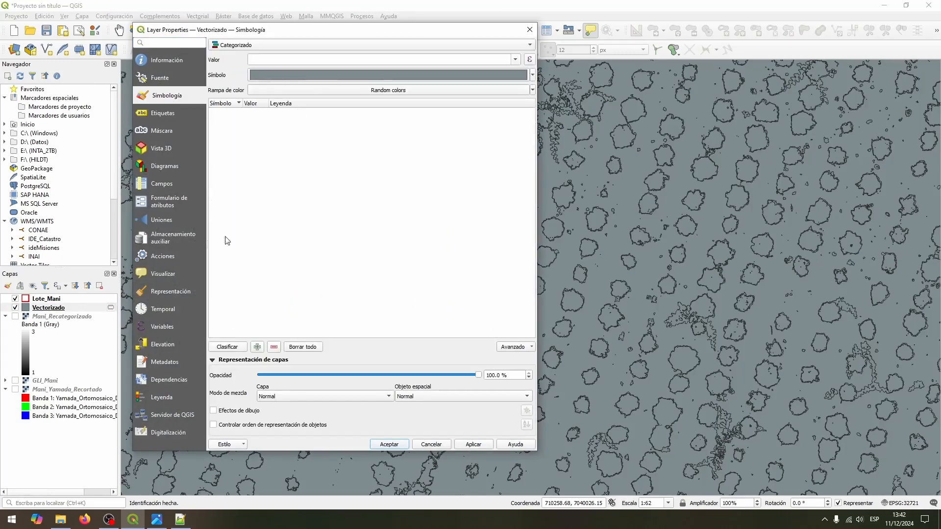
left_click(515, 60)
left_click(462, 83)
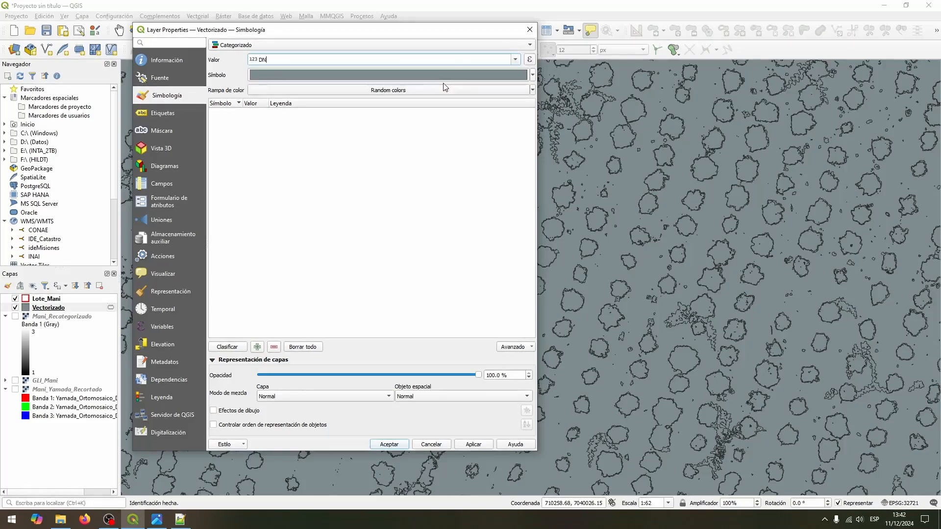
left_click(235, 348)
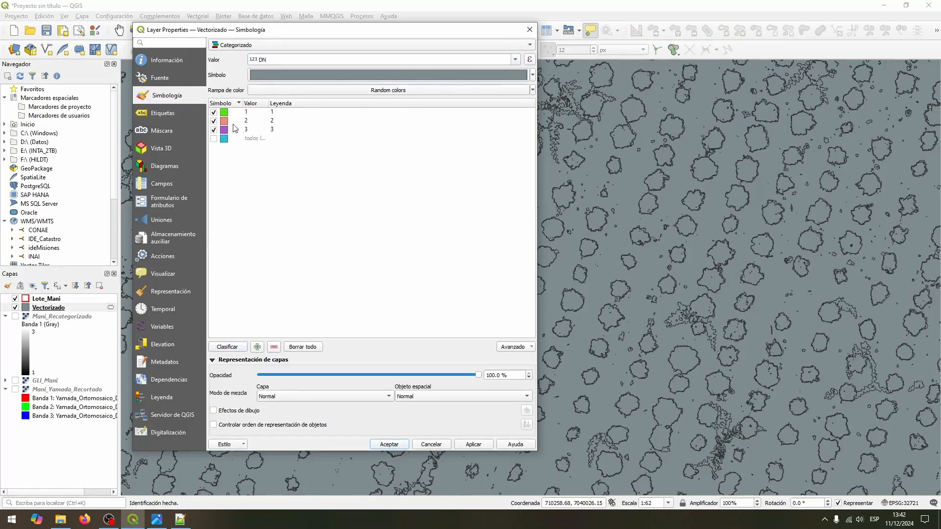
Step: Assign the simple red fill symbol to DN class 1 and the simple yellow fill symbol to DN class 2
double_click(224, 112)
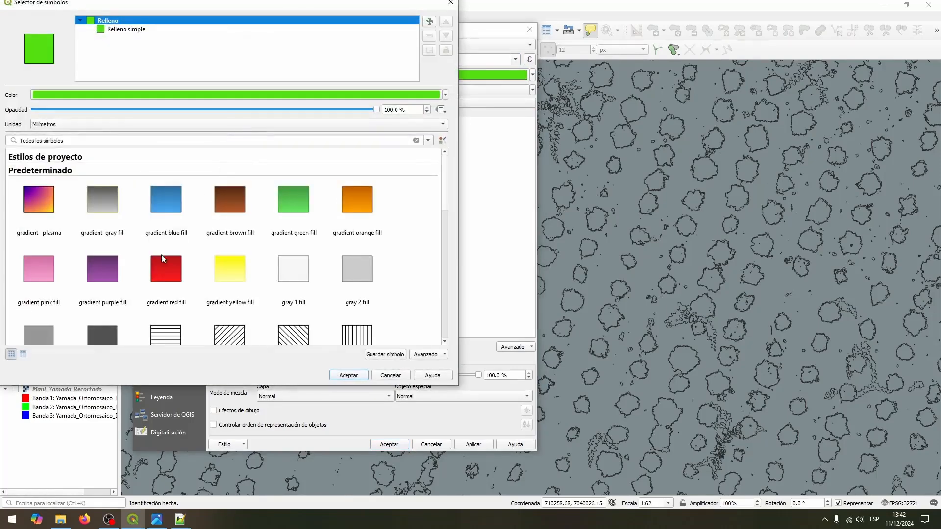
scroll(181, 245, "down", 10)
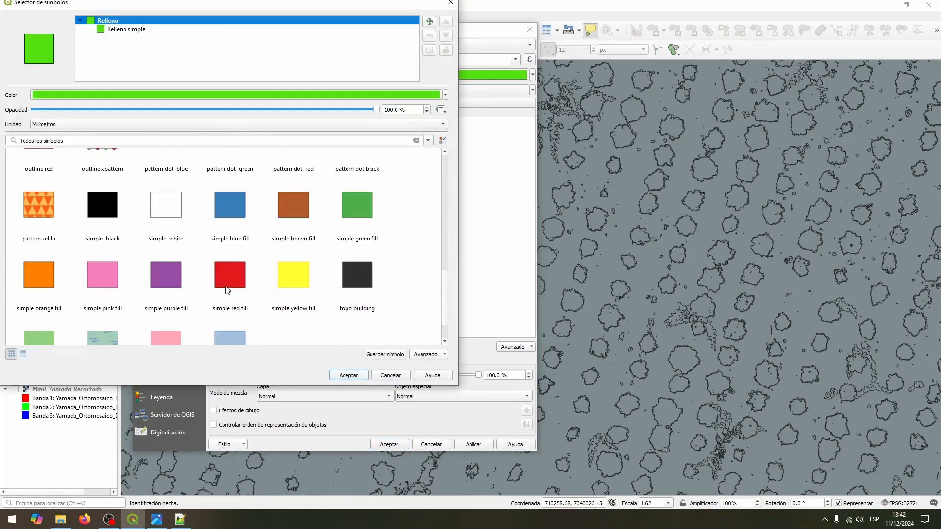
left_click(228, 287)
left_click(349, 375)
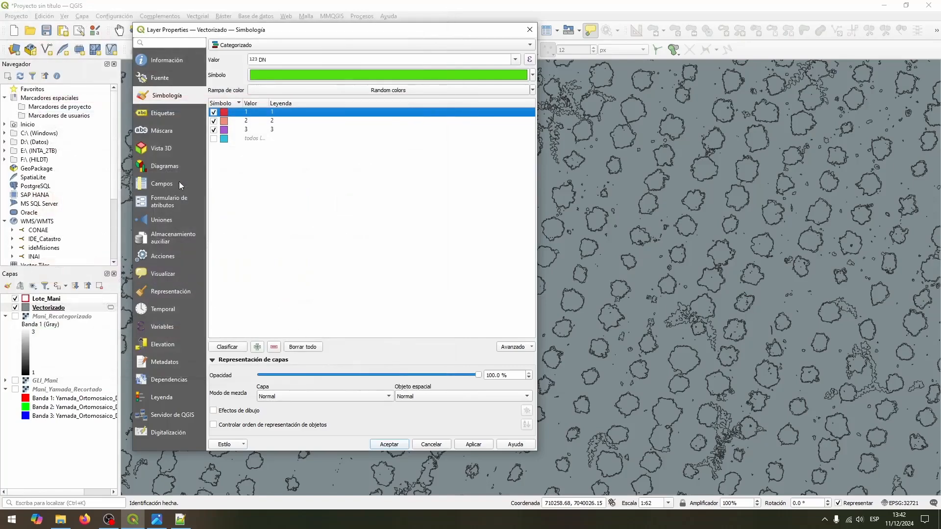
double_click(224, 120)
scroll(206, 230, "down", 5)
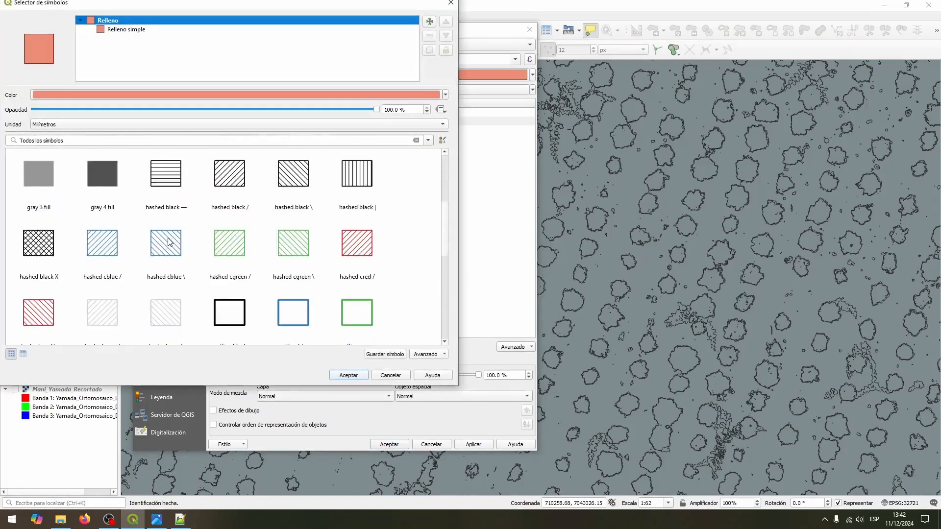
scroll(168, 241, "down", 5)
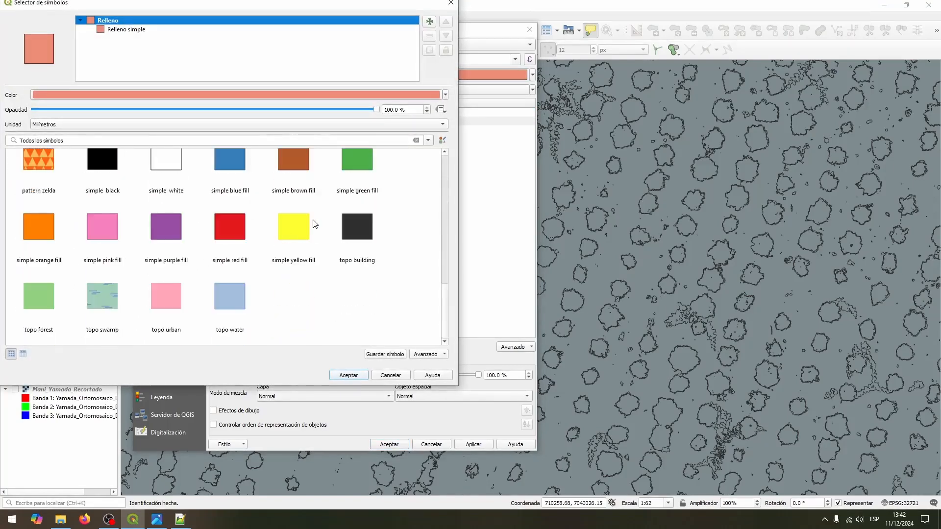
left_click(315, 224)
left_click(352, 375)
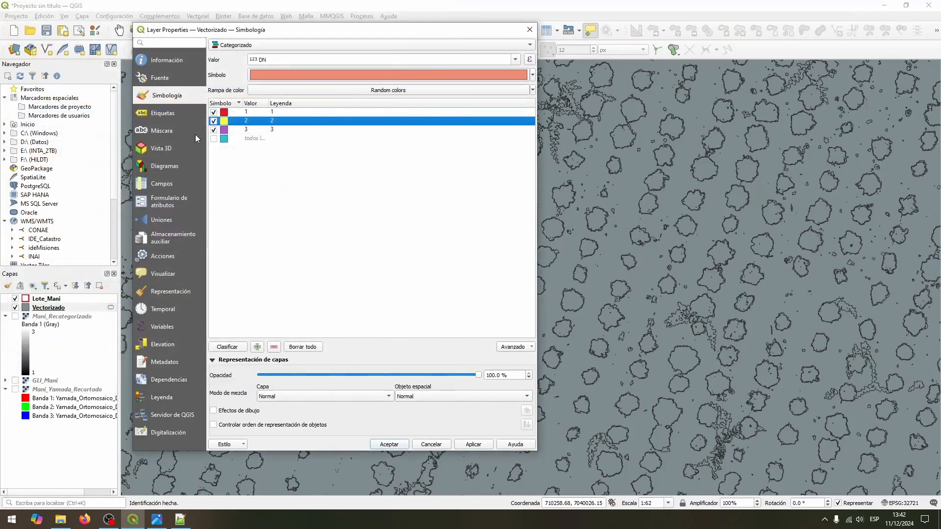
Step: Assign the simple green fill symbol to DN class 3
double_click(224, 130)
scroll(232, 235, "down", 10)
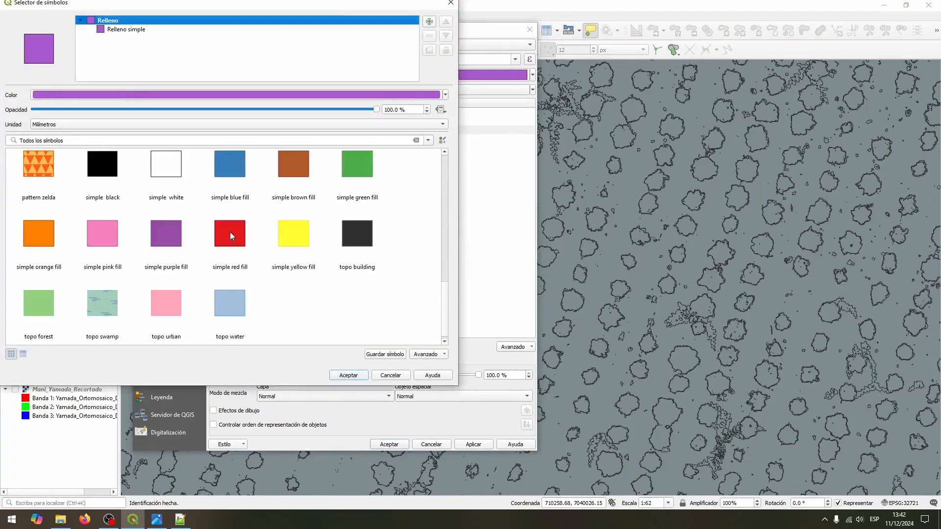
left_click(366, 172)
left_click(348, 376)
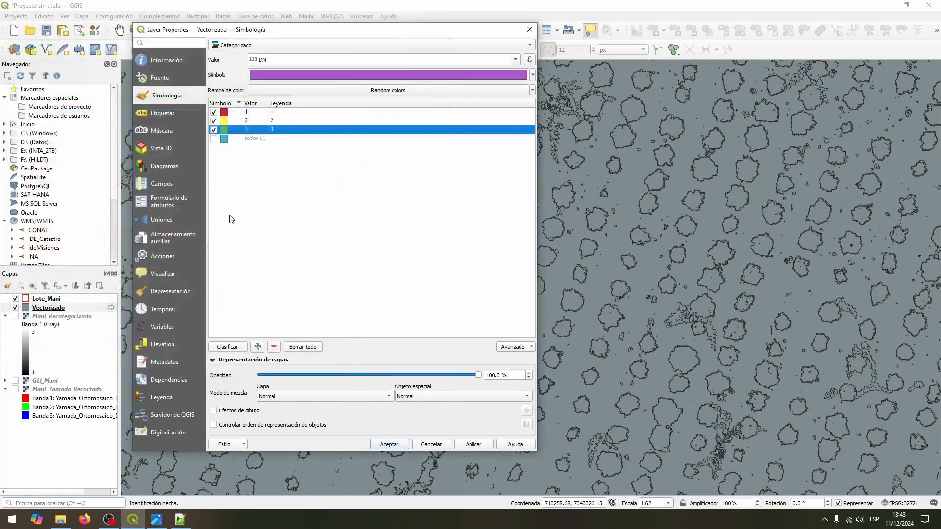
Step: Label class 1 as Suelo and class 2 as Sandía, edit the class 3 legend, and apply the symbology
double_click(273, 113)
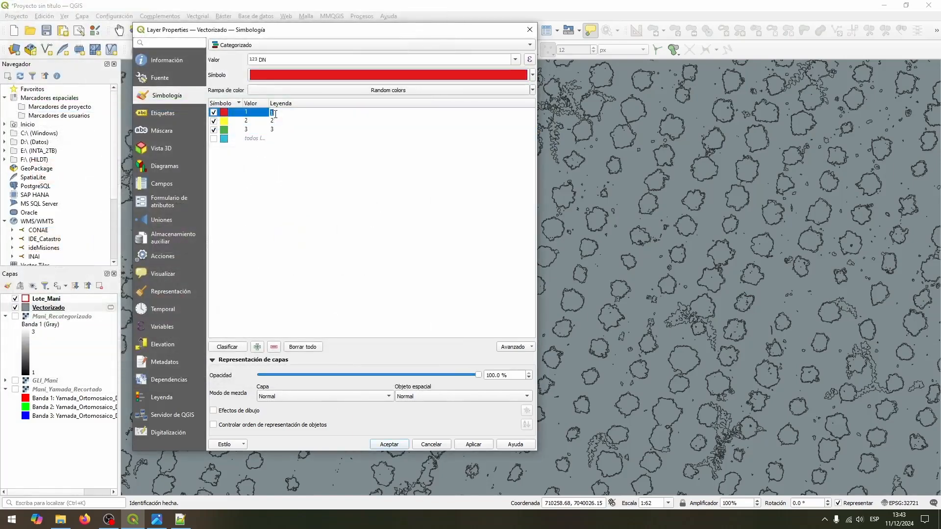
double_click(280, 122)
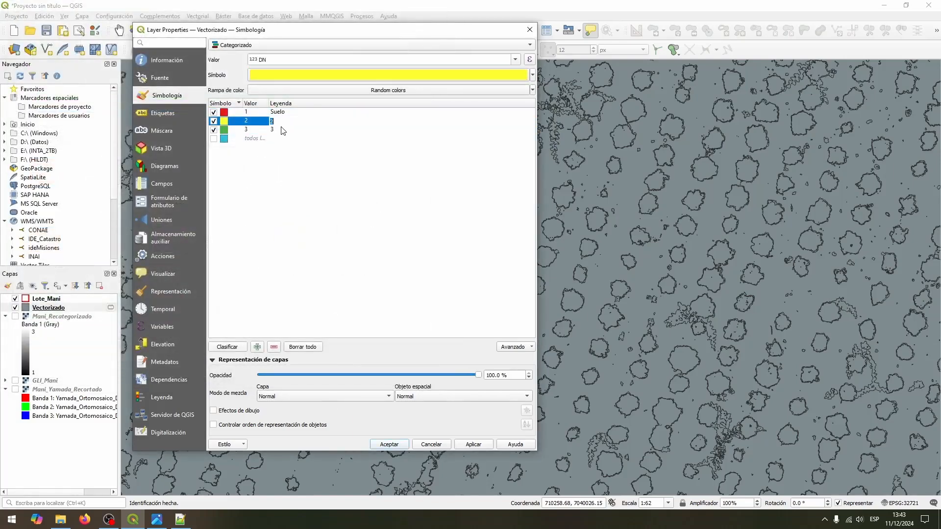
double_click(283, 130)
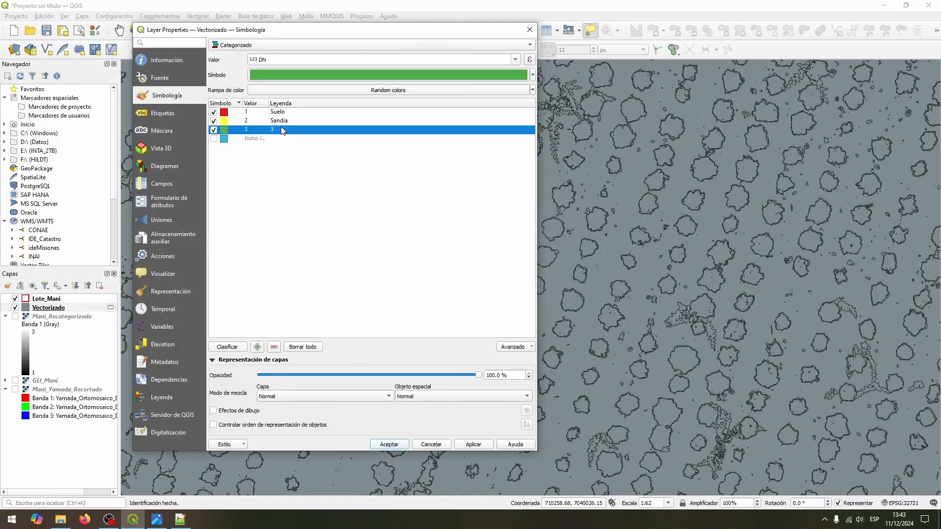
left_click(406, 220)
left_click(390, 444)
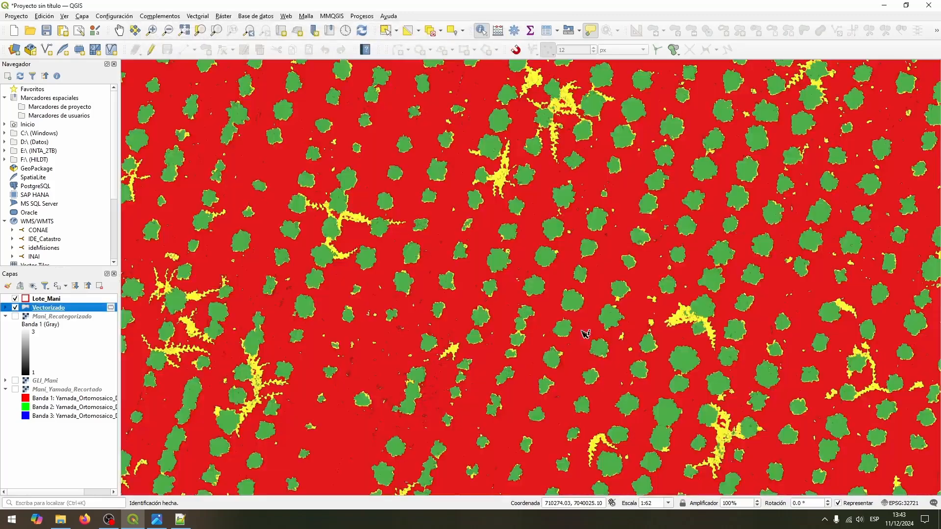
Step: Examine the categorized polygons across the lot, comparing the soil, watermelon and peanut plant classes
scroll(522, 293, "down", 2)
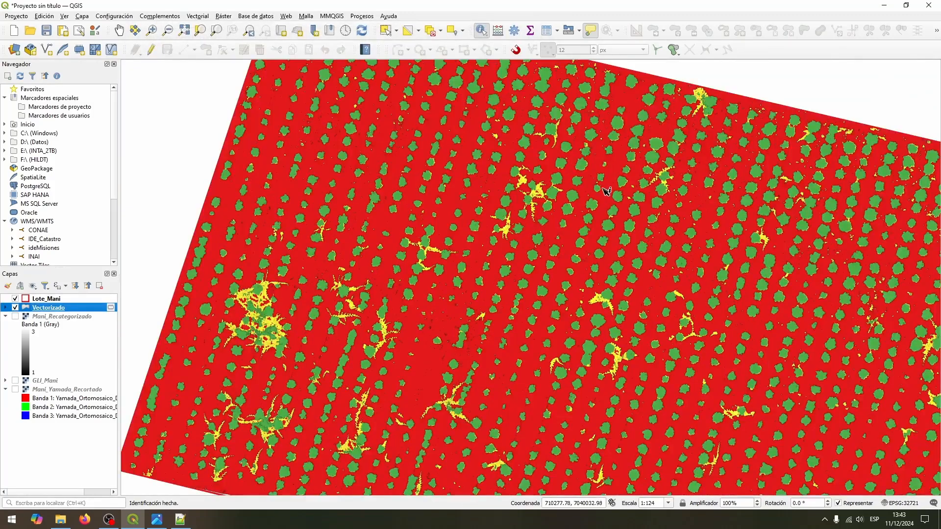
left_click_drag(621, 192, 388, 132)
scroll(386, 189, "up", 1)
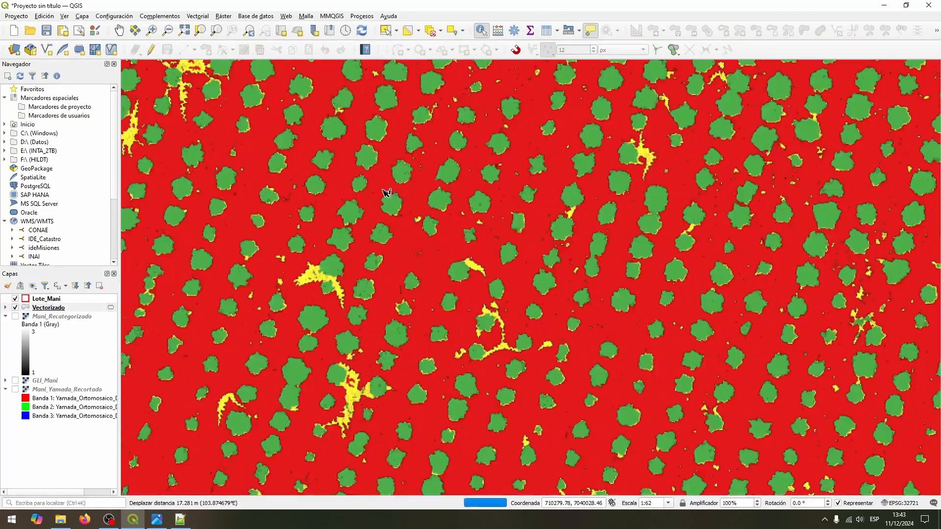
scroll(373, 207, "down", 1)
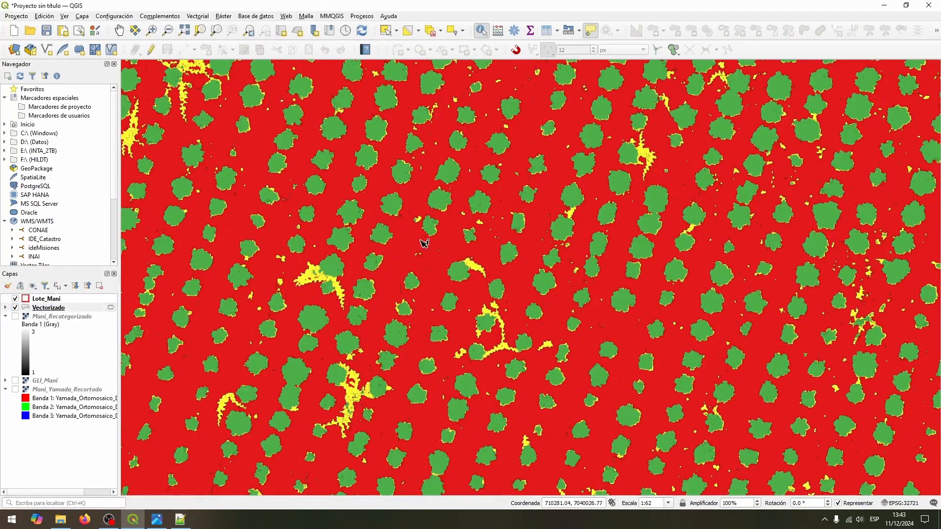
scroll(424, 242, "down", 2)
scroll(505, 310, "up", 3)
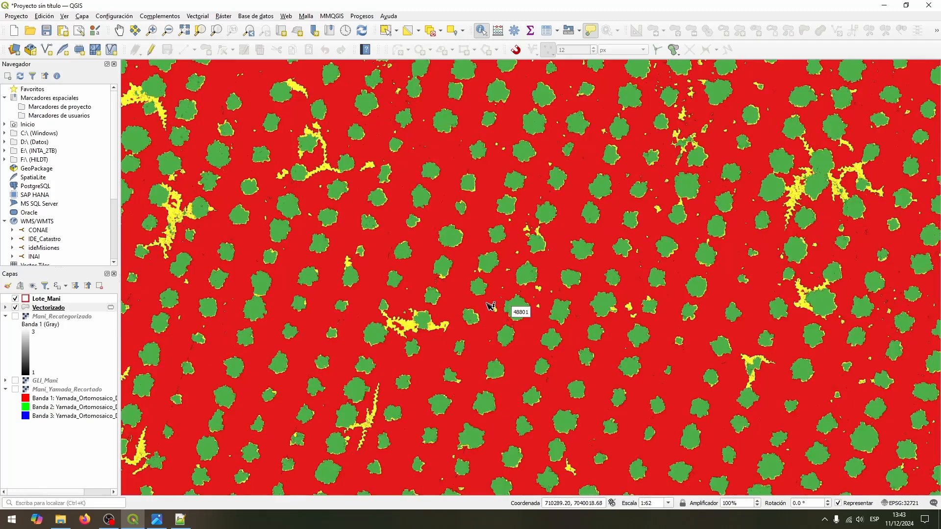
scroll(492, 304, "down", 1)
scroll(492, 303, "up", 1)
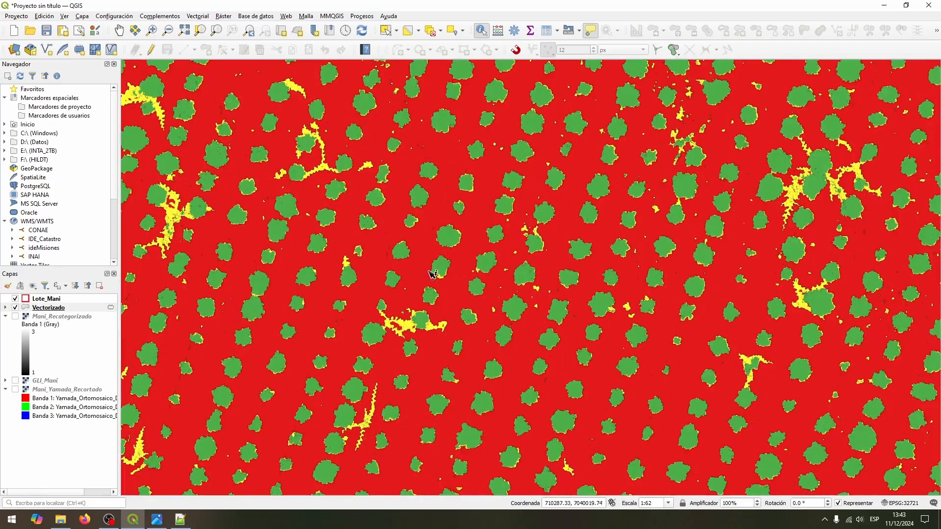
scroll(314, 292, "down", 1)
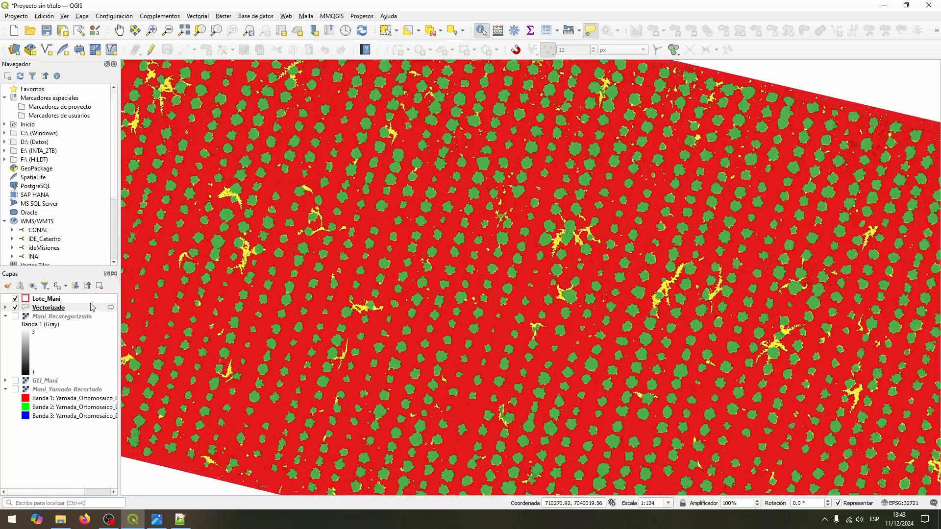
Step: Select the polygons of the Vectorizado layer that match the expression "DN" = 3
left_click(88, 309)
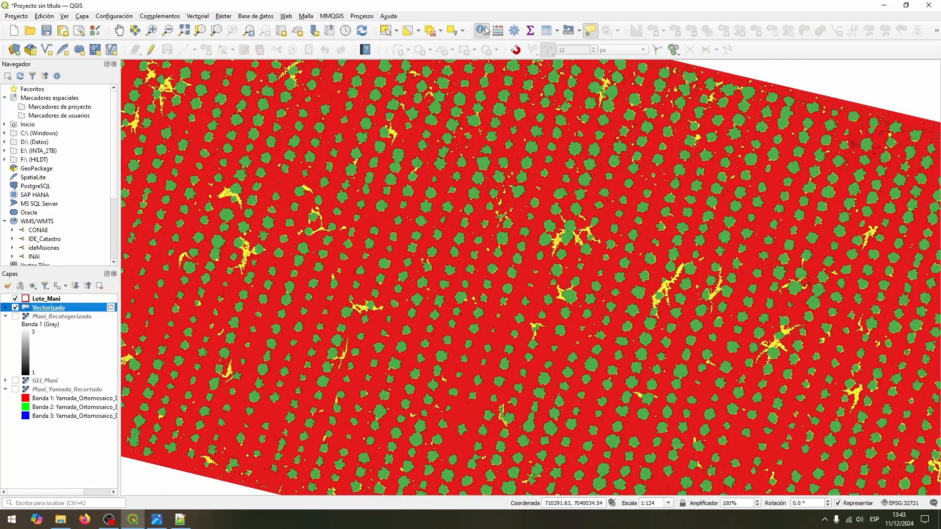
left_click(441, 33)
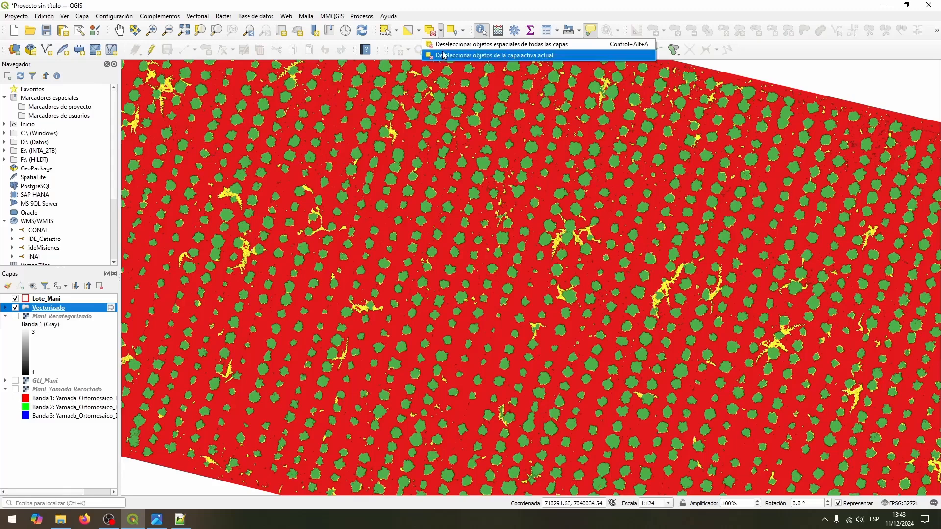
left_click(464, 32)
left_click(464, 33)
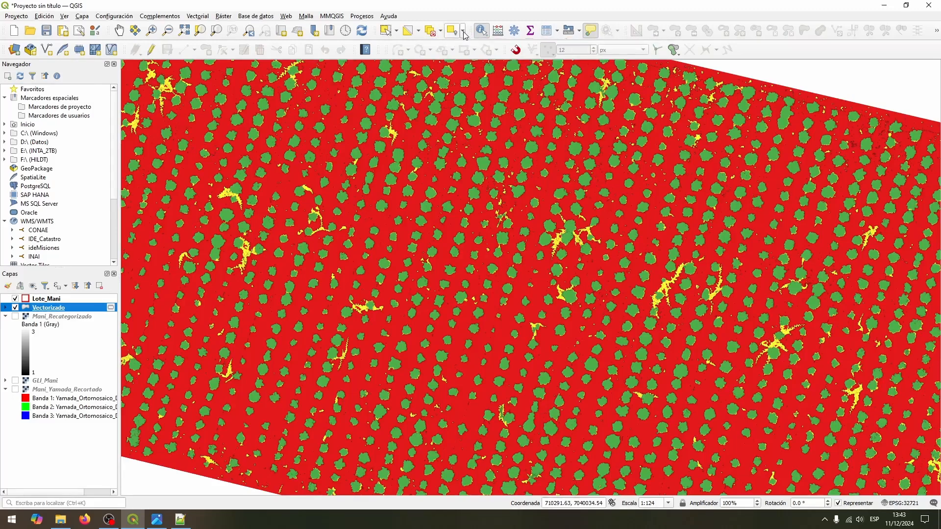
left_click(418, 32)
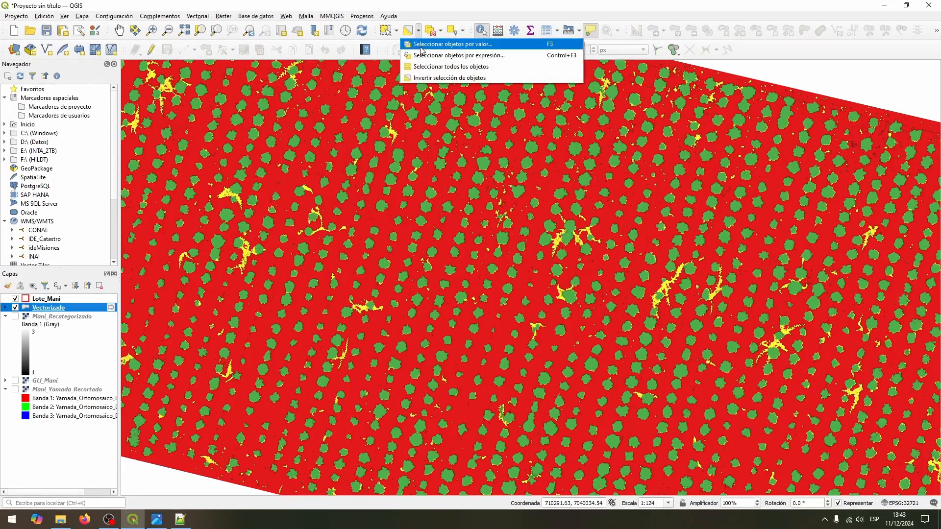
left_click(456, 57)
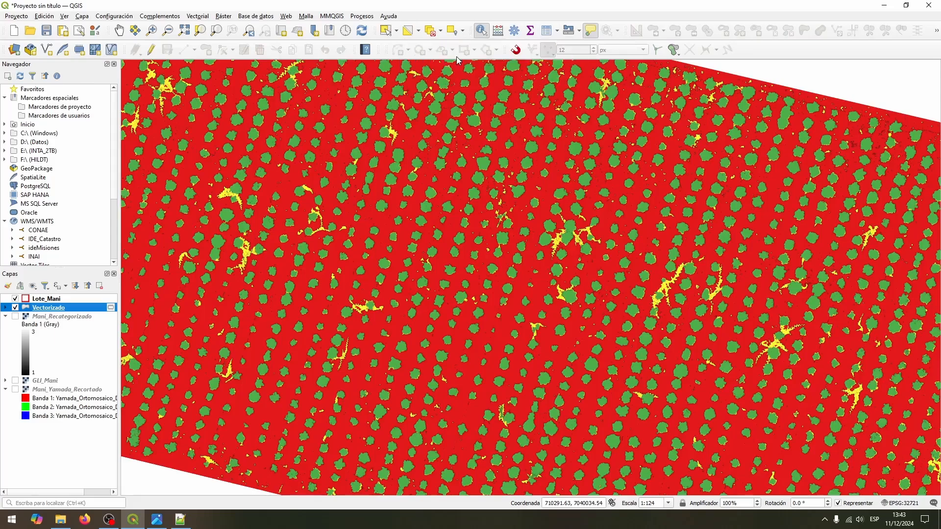
left_click_drag(315, 74, 595, 83)
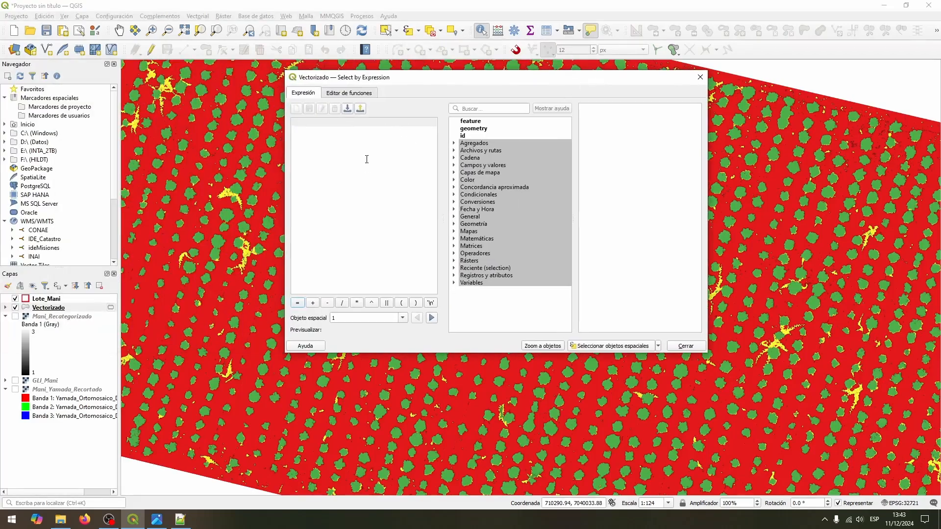
left_click(454, 165)
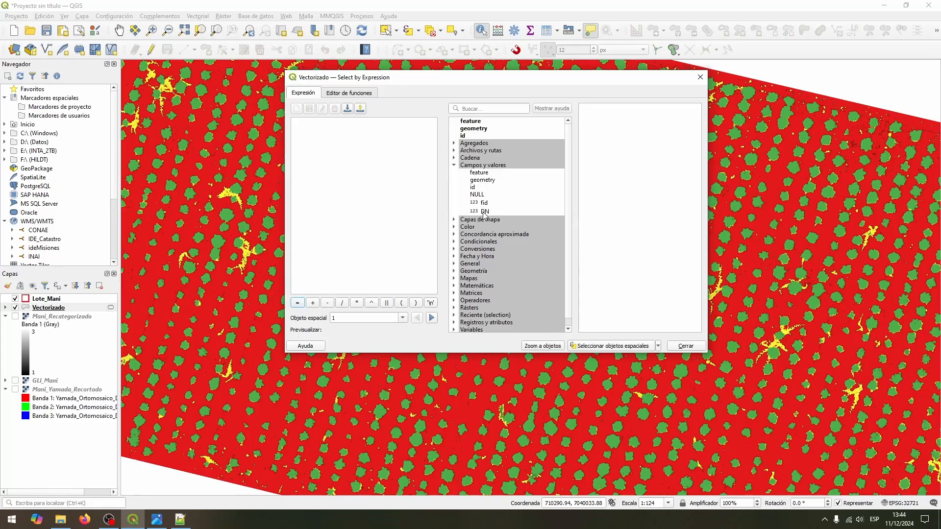
double_click(485, 211)
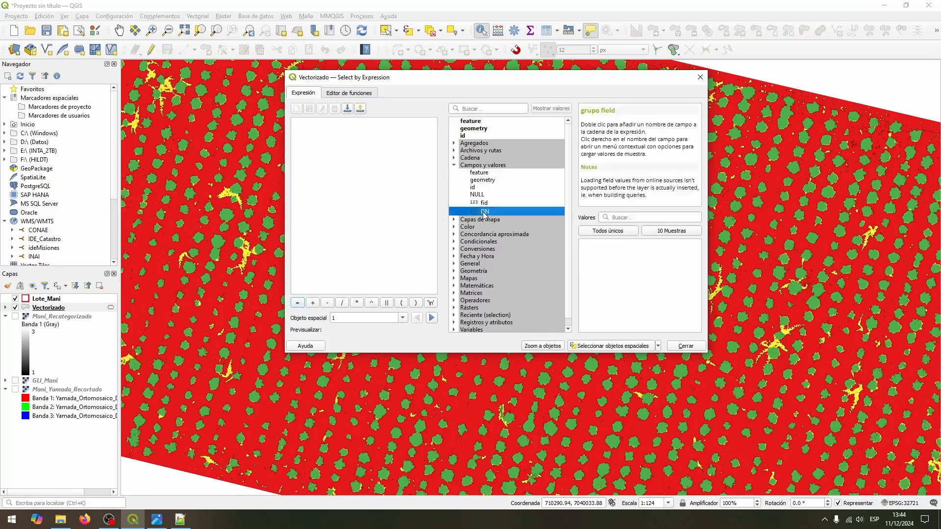
left_click(298, 304)
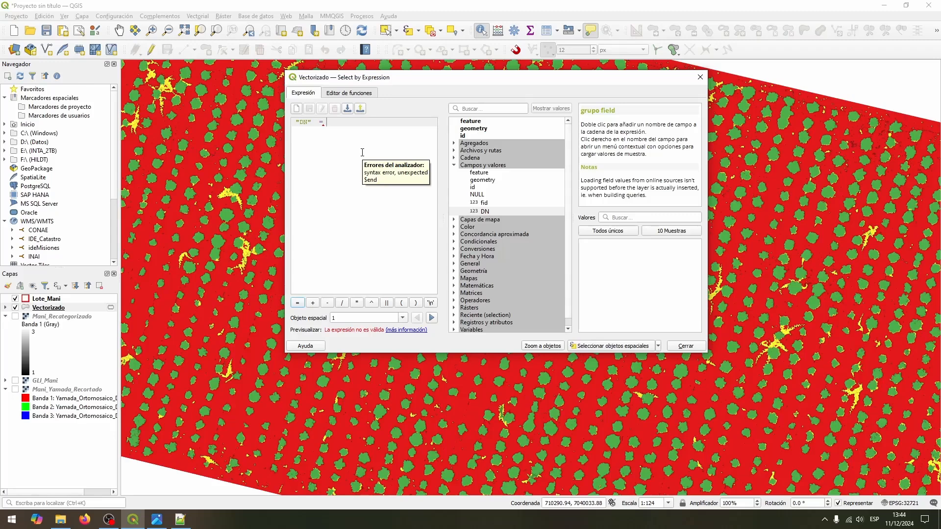
type("3")
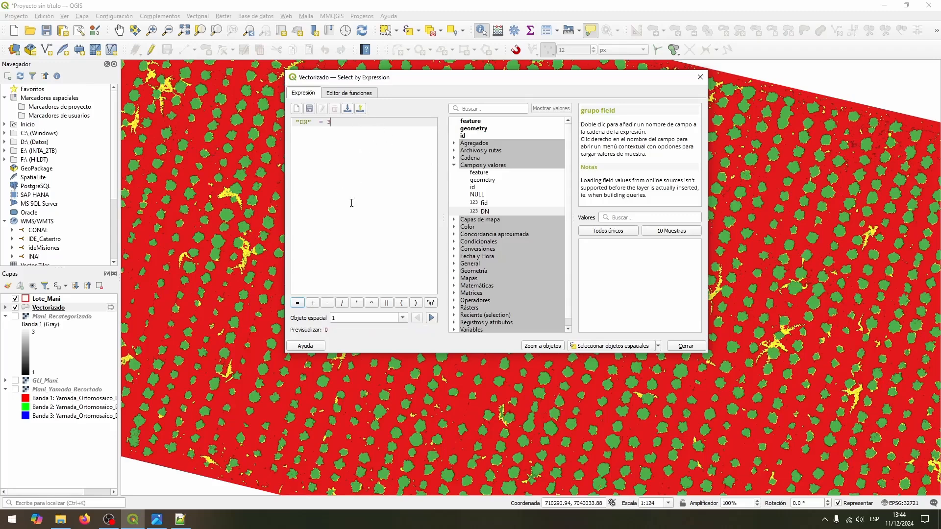
left_click(612, 347)
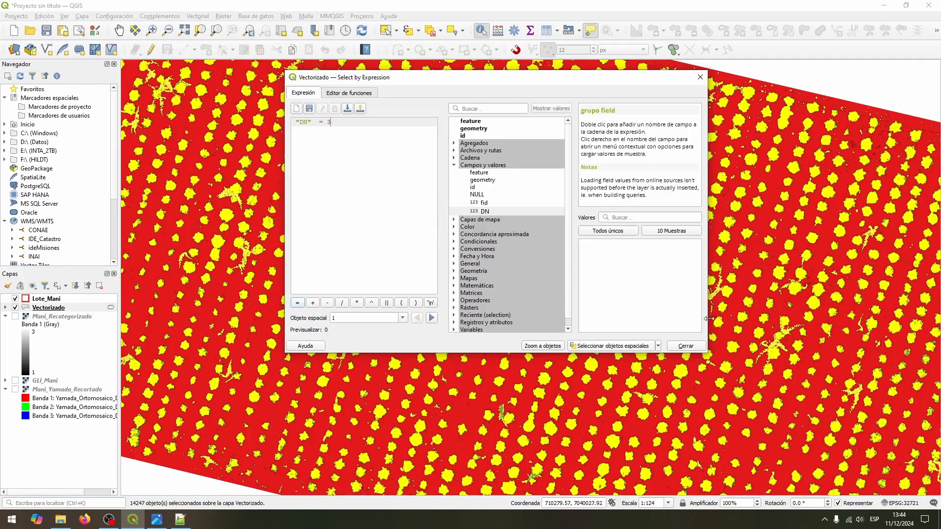
left_click(687, 346)
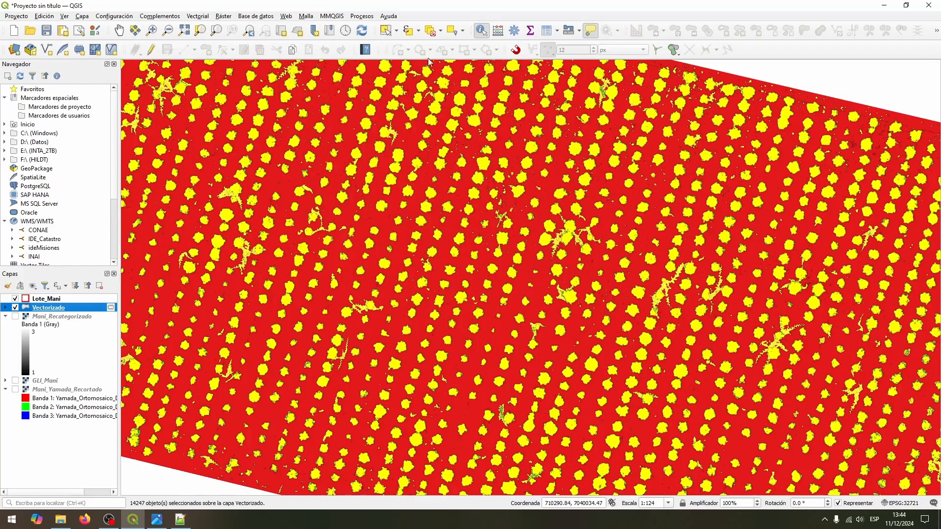
Step: Invert the polygon selection in the Vectorizado layer and turn on editing for that layer
left_click(441, 31)
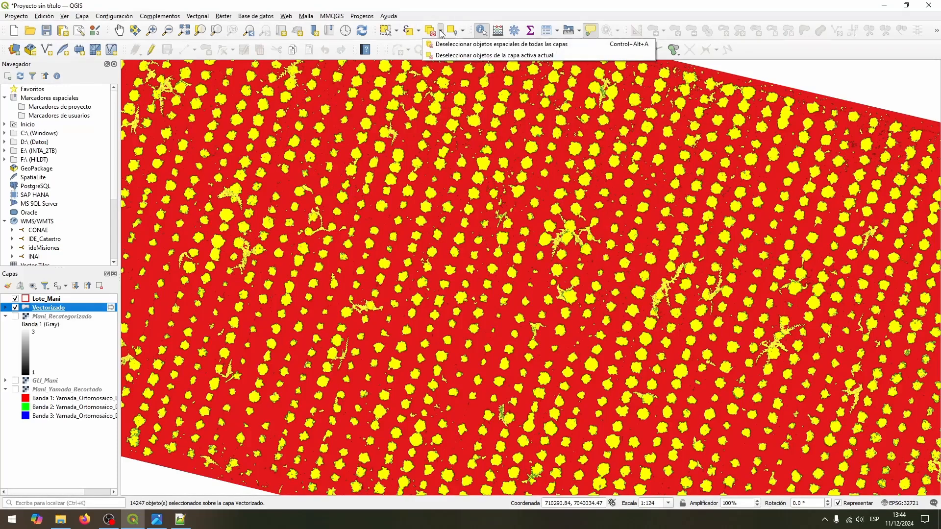
left_click(441, 32)
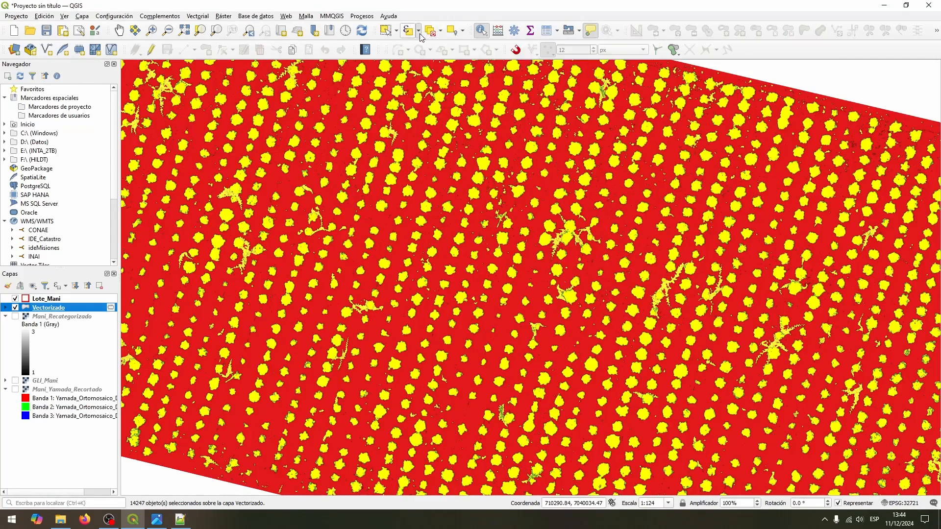
left_click(419, 32)
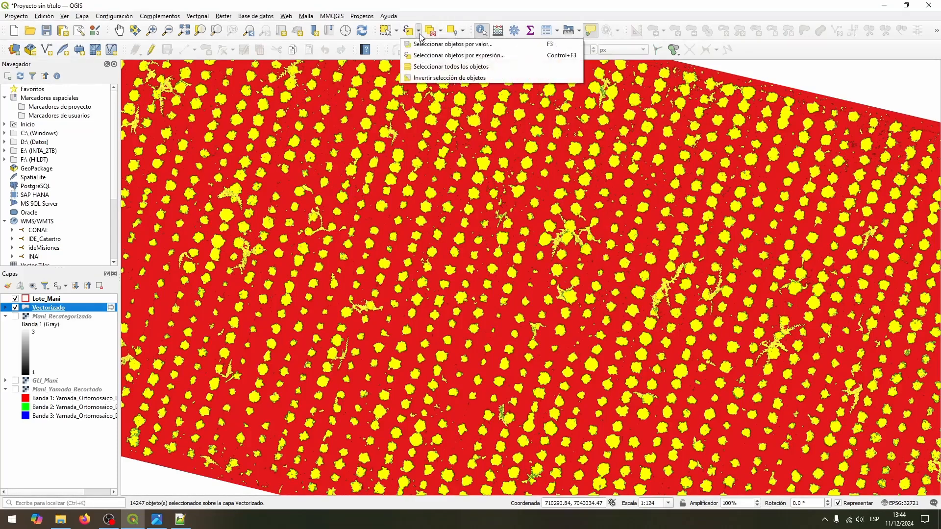
left_click(420, 80)
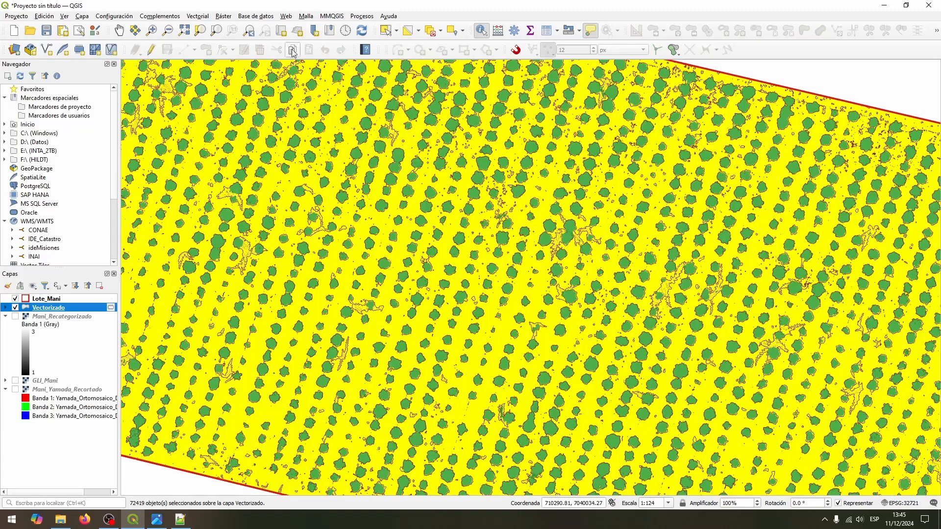
left_click(153, 51)
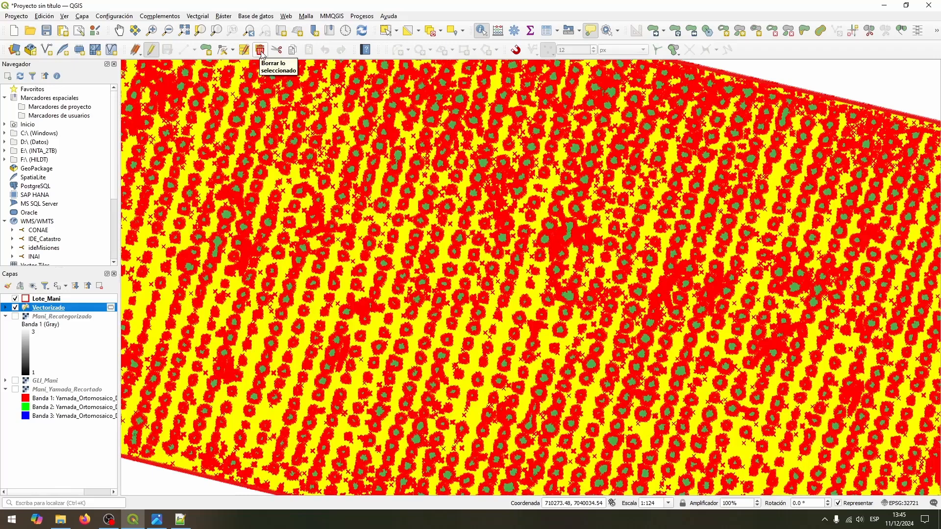
Step: Delete the selected polygons of the Vectorizado layer, including those outside the map view, and save the layer edits
left_click(260, 51)
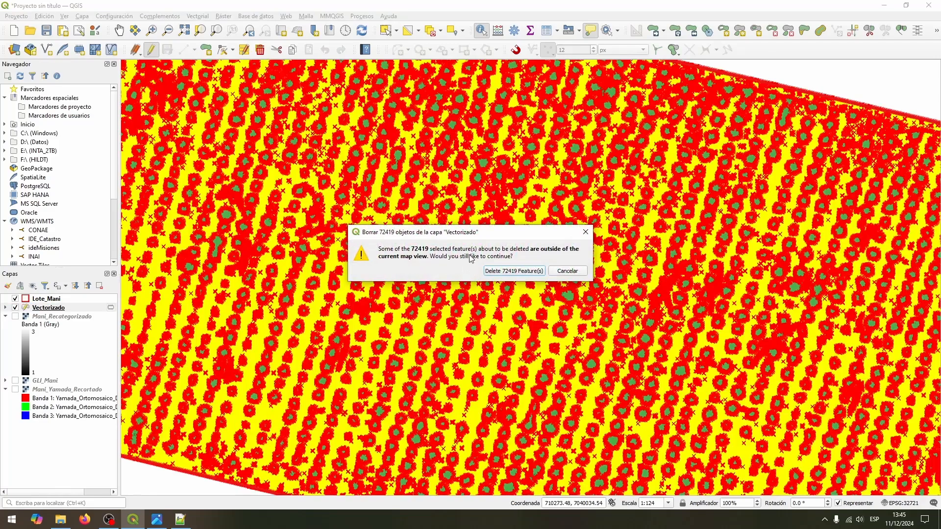
left_click(511, 273)
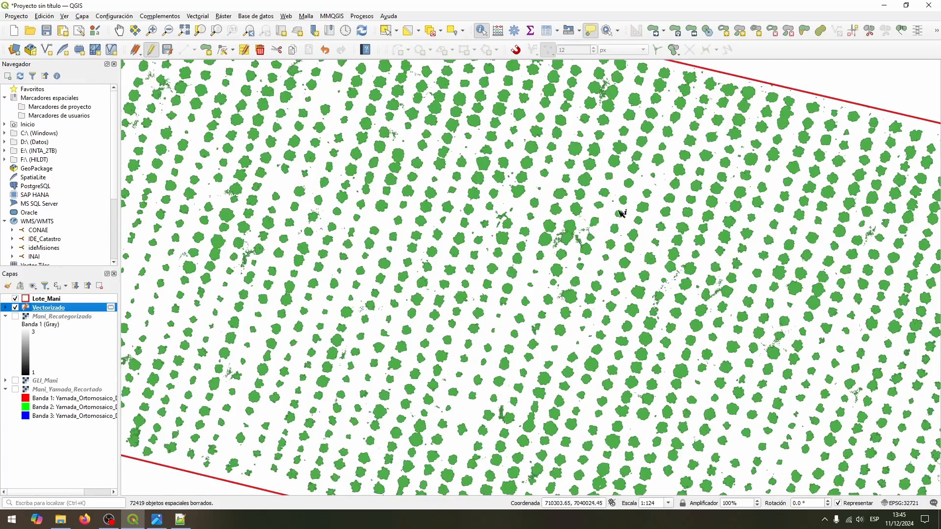
left_click(168, 52)
Step: Switch to Notepad++ to consult the noted area of a small peanut plant, and return to QGIS
mouse_move(109, 314)
left_click(184, 524)
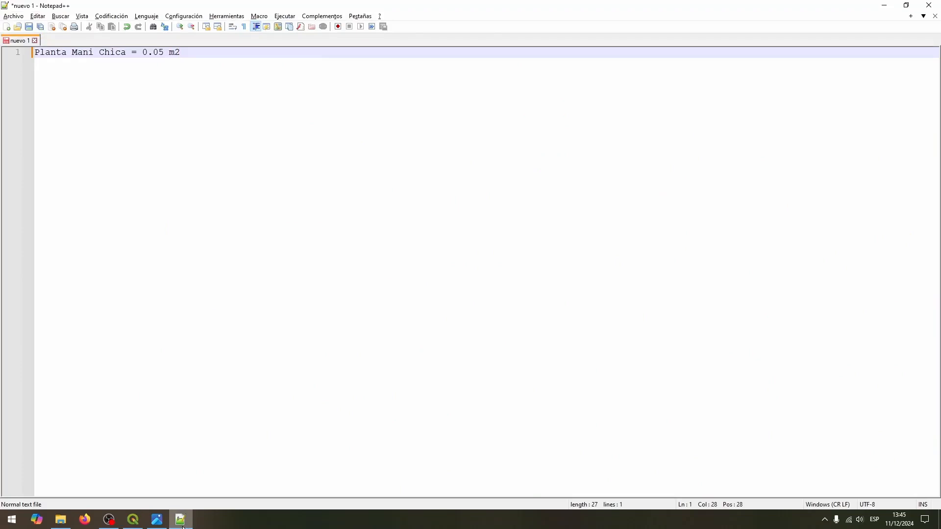
left_click(183, 525)
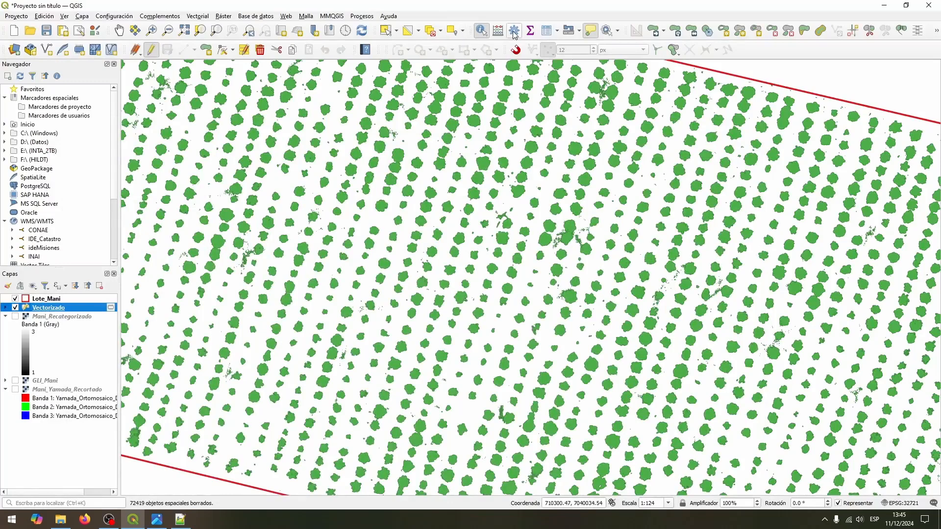
Step: Add a decimal number (real) field named Area to the attribute table of the Vectorizado layer
left_click(547, 31)
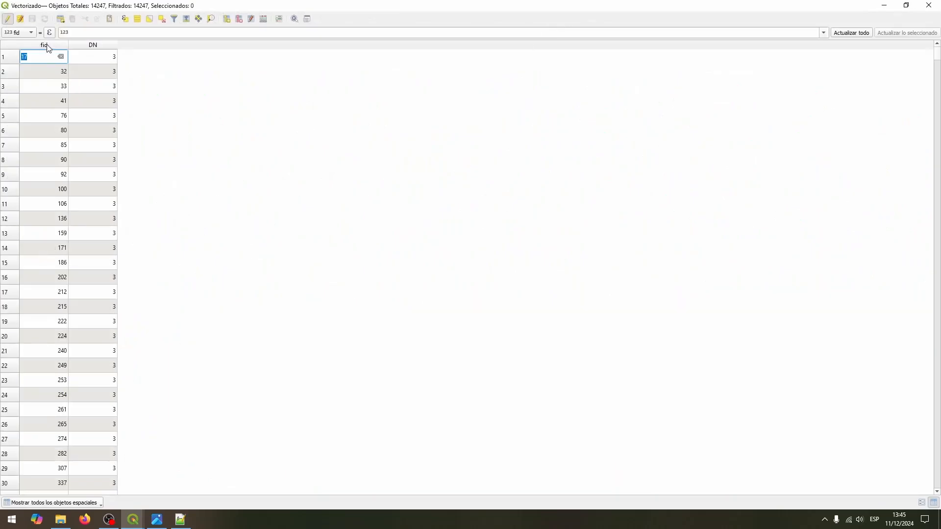
left_click(227, 19)
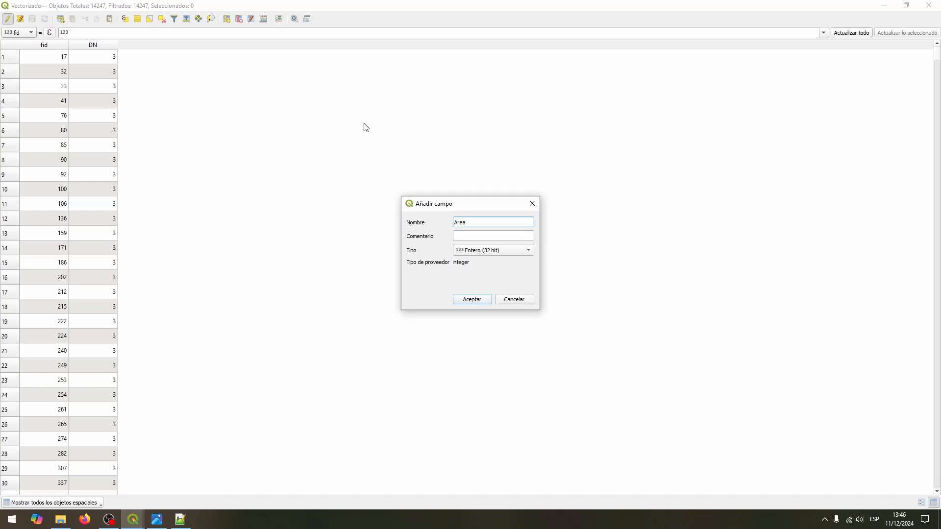
left_click(490, 254)
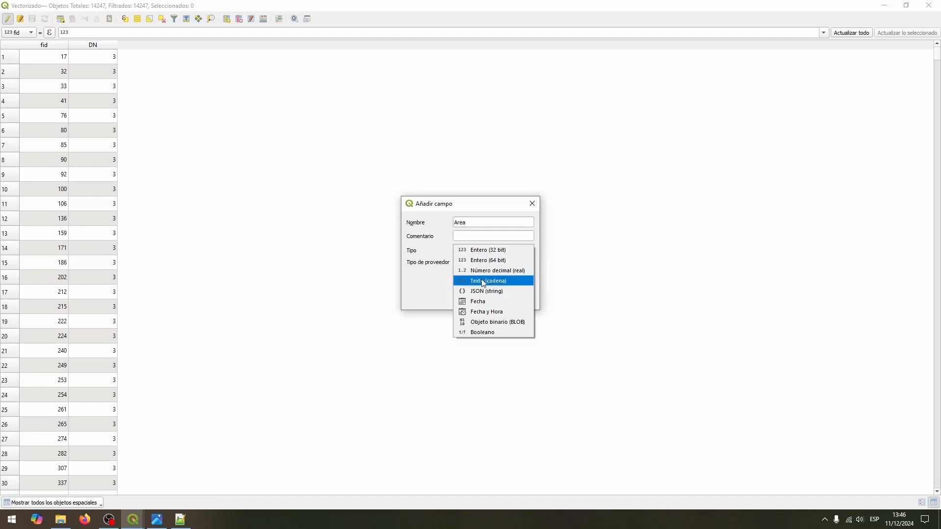
left_click(482, 273)
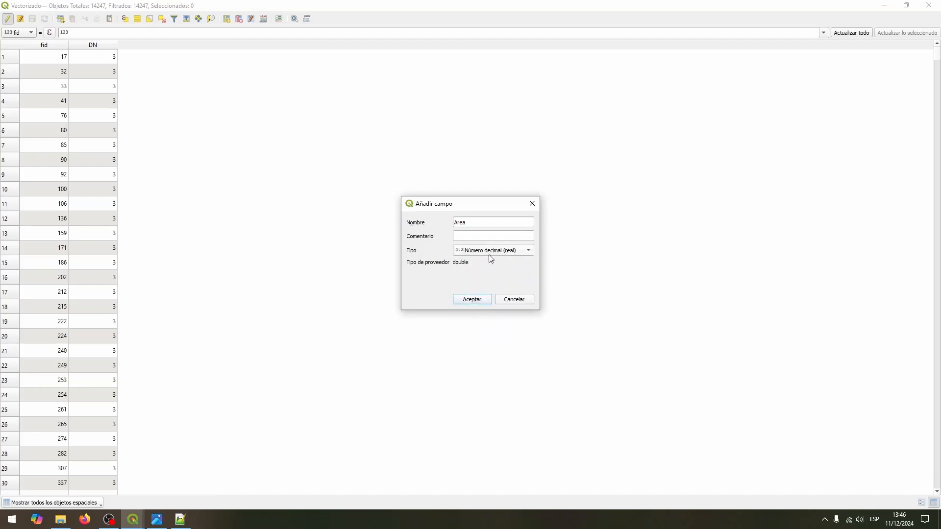
left_click(472, 300)
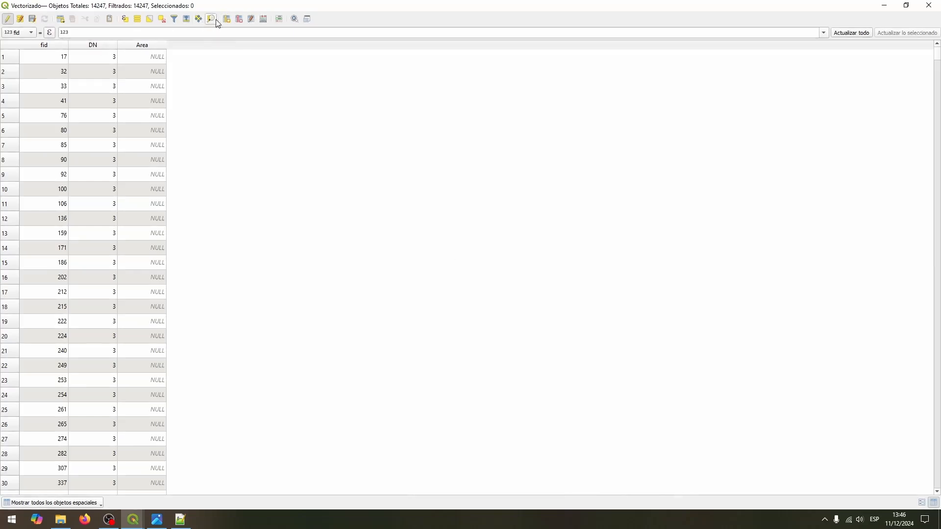
Step: Set up the field calculator to update the existing Area field with the expression $area
left_click(263, 20)
left_click_drag(273, 25, 500, 96)
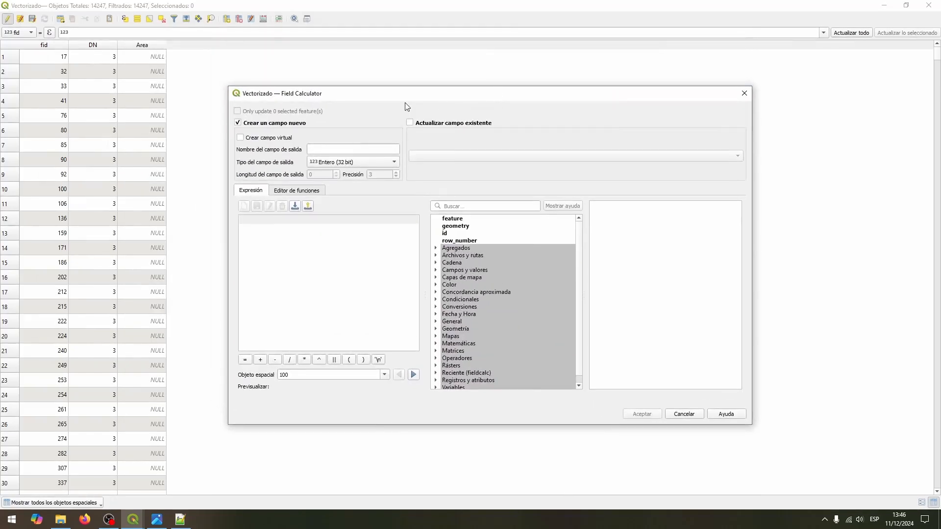
left_click(444, 124)
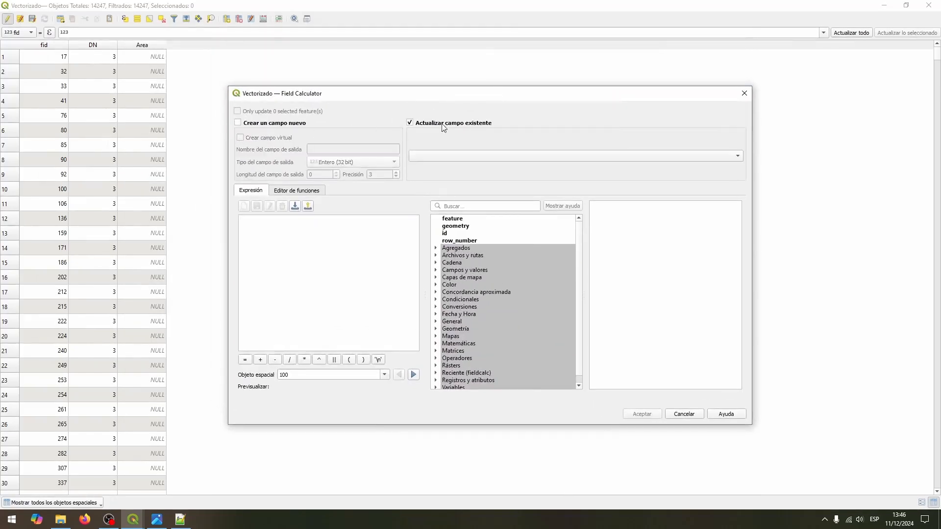
left_click(436, 160)
left_click(434, 179)
left_click(376, 240)
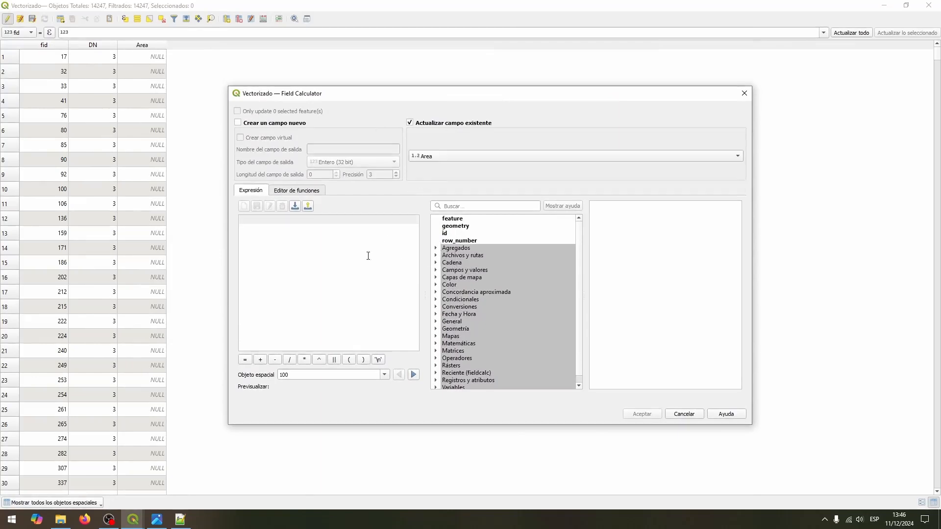
type("$area")
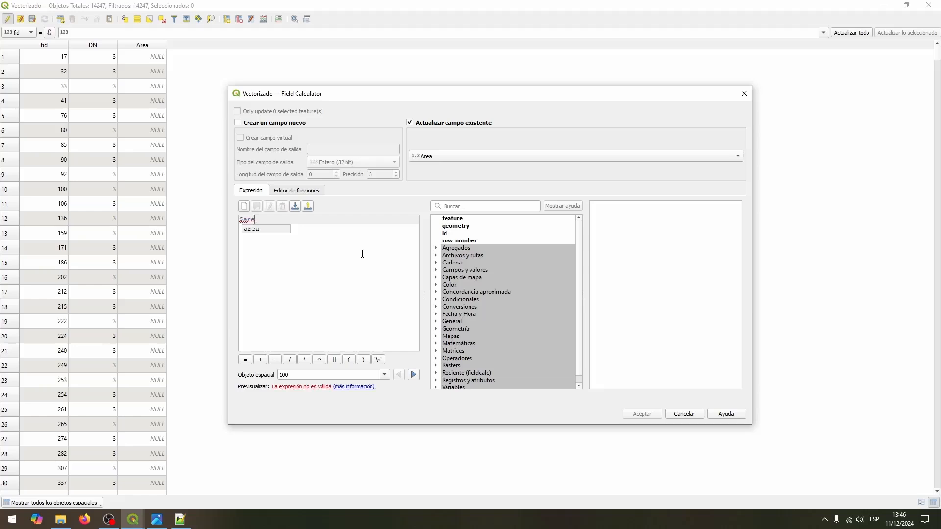
left_click(275, 220)
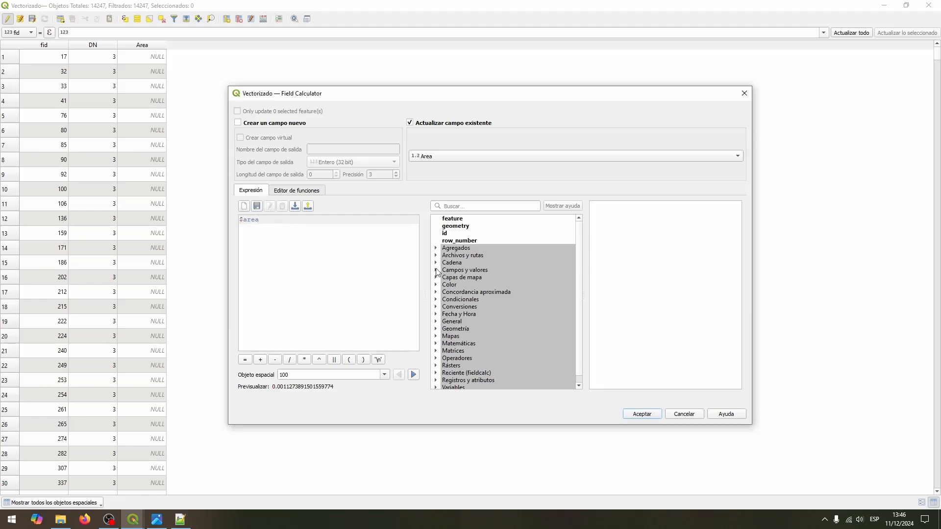
Step: Look up the description of the $area function in the Geometría function group
left_click(436, 329)
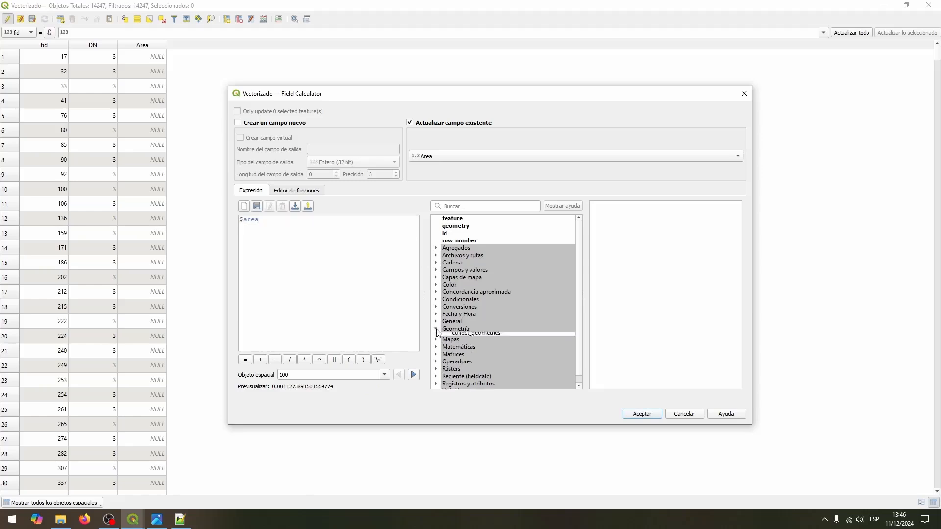
left_click(461, 329)
scroll(461, 331, "down", 2)
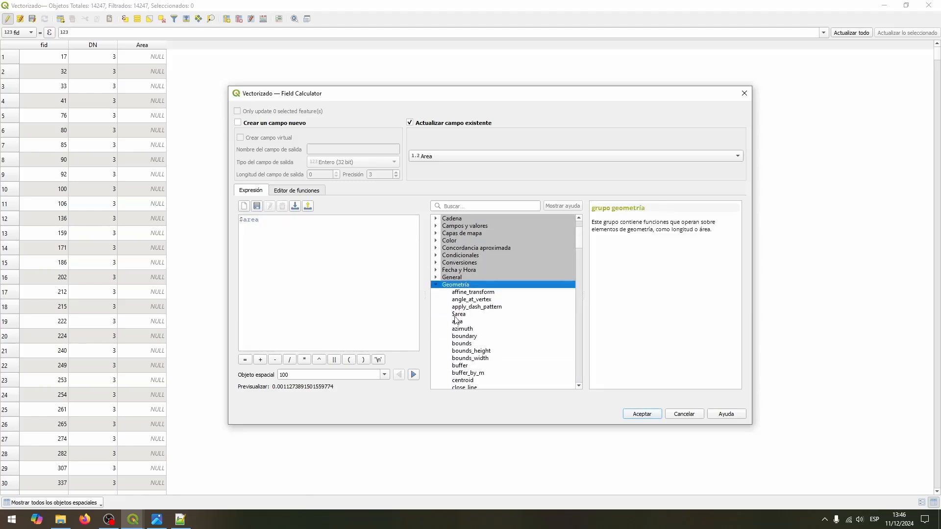
left_click(458, 316)
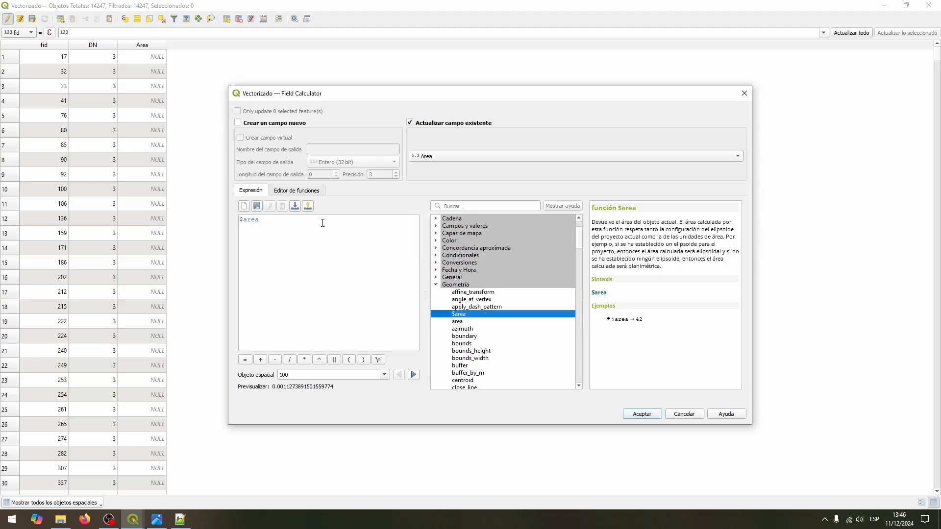
Step: Apply the $area expression to the Area field for all polygons and close the attribute table
left_click_drag(241, 221, 195, 217)
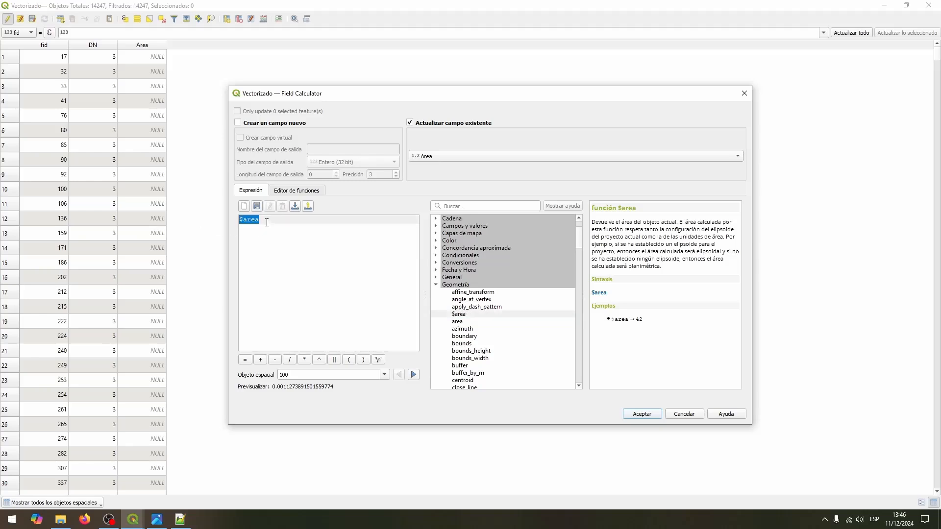
left_click(276, 238)
left_click(645, 415)
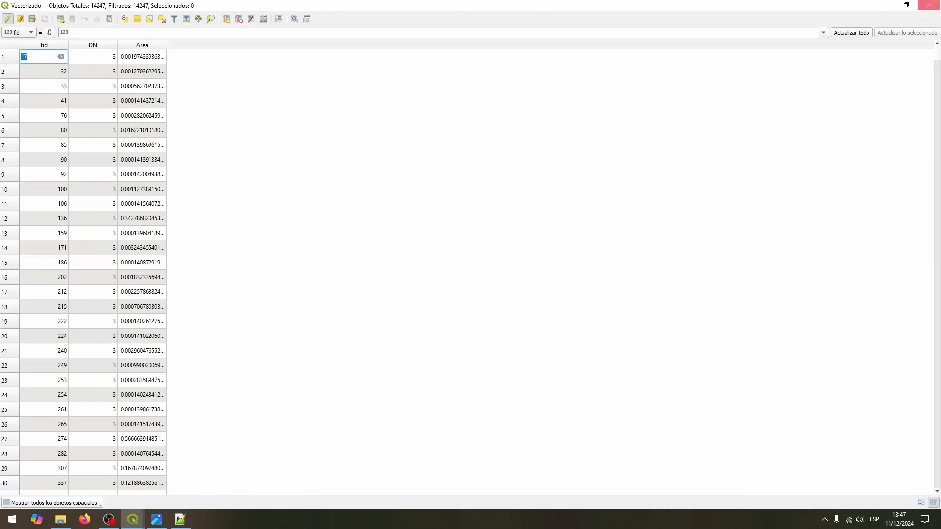
left_click(929, 5)
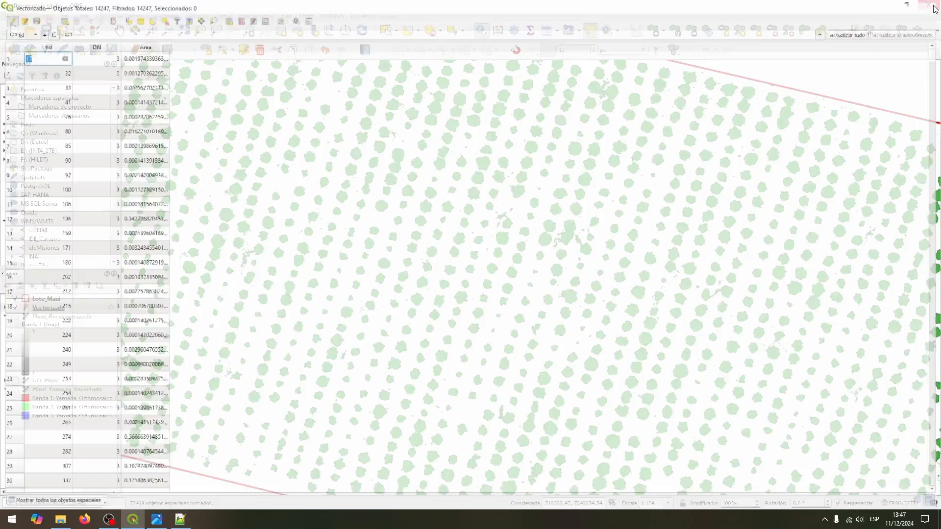
Step: Identify a large plant, a smaller plant and a tiny fragment on the map to compare their Area values
scroll(353, 220, "up", 2)
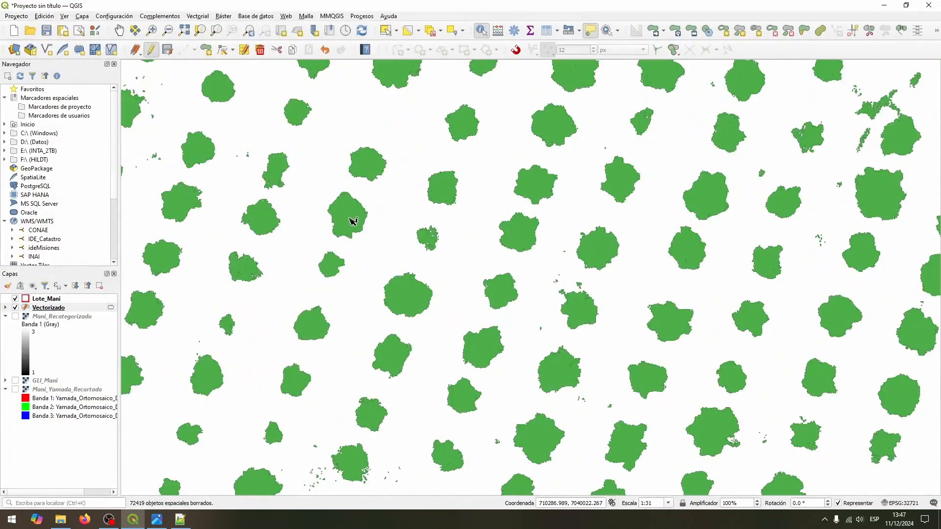
left_click(349, 217)
left_click_drag(354, 308, 377, 177)
left_click(717, 172)
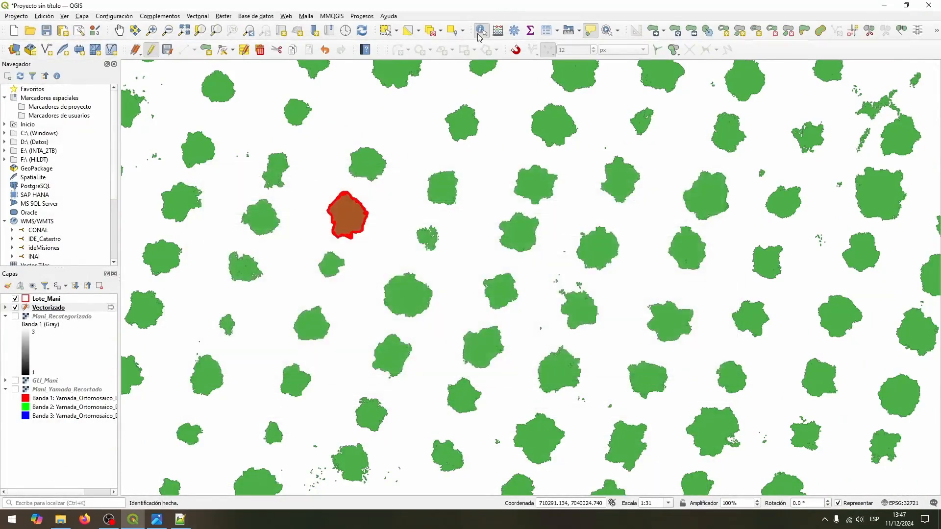
left_click(358, 213)
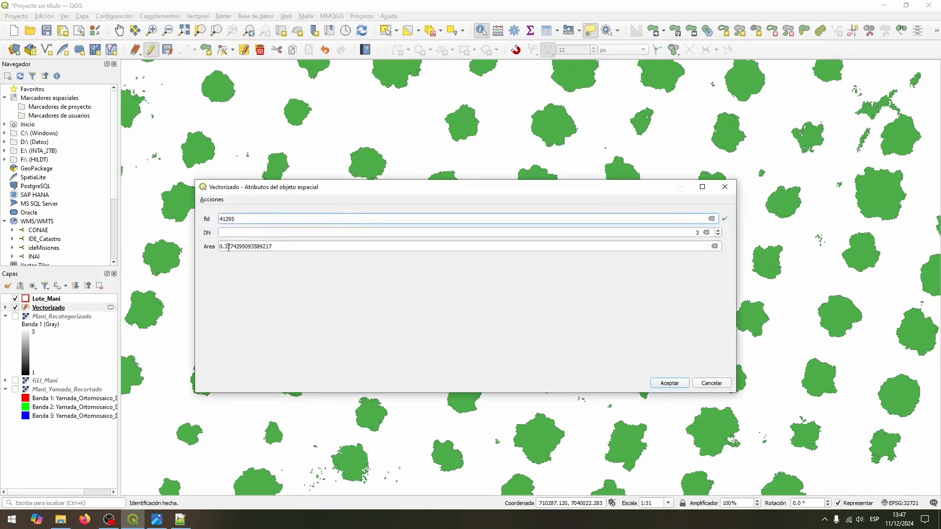
left_click(724, 188)
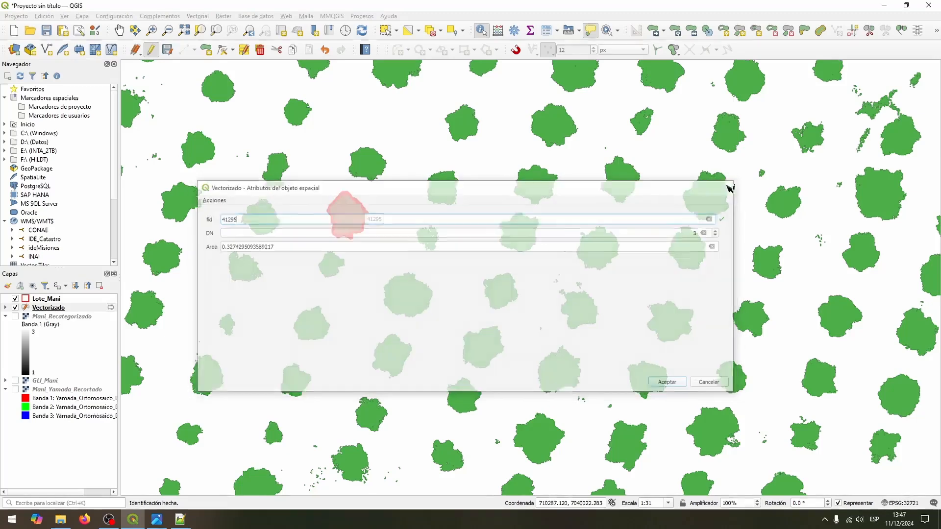
left_click(449, 446)
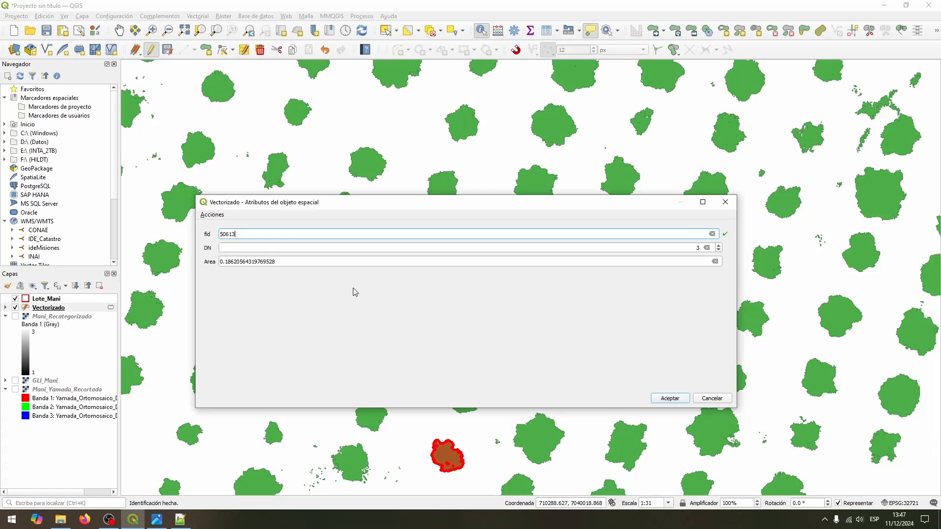
left_click(726, 202)
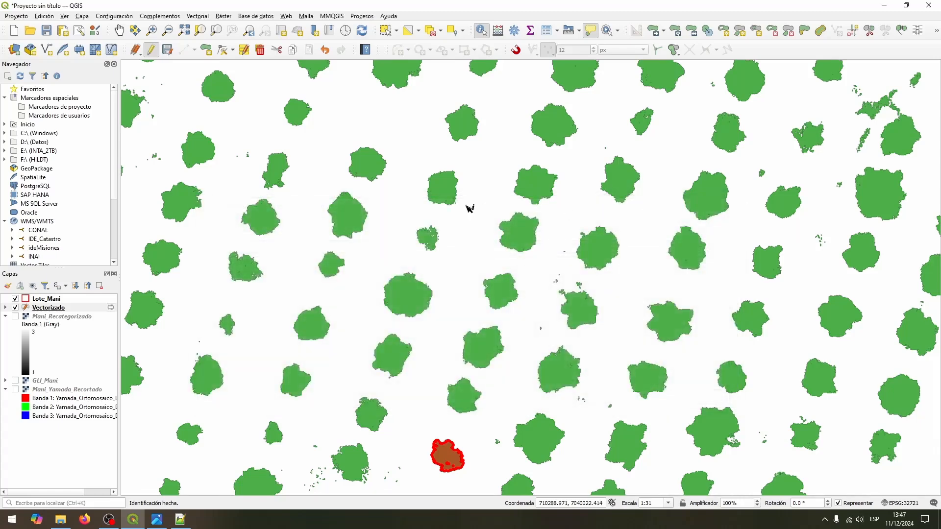
left_click(763, 173)
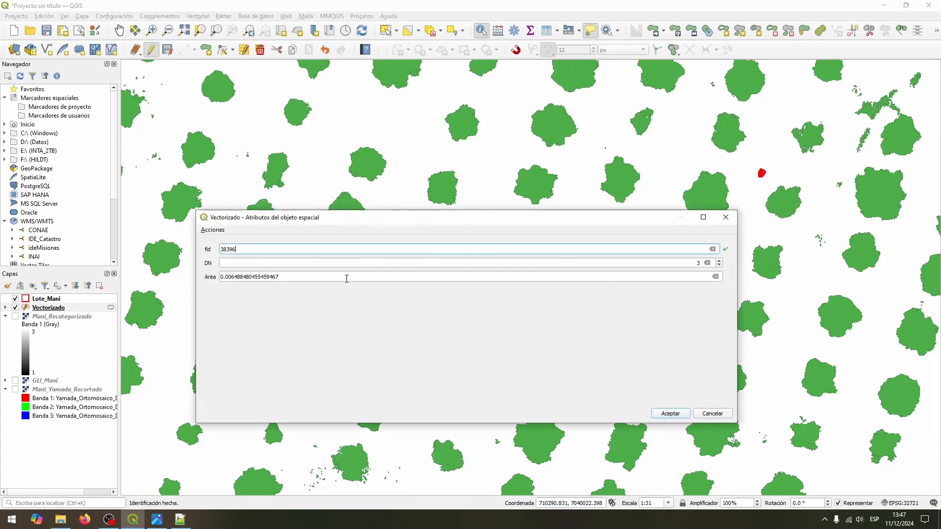
left_click(735, 219)
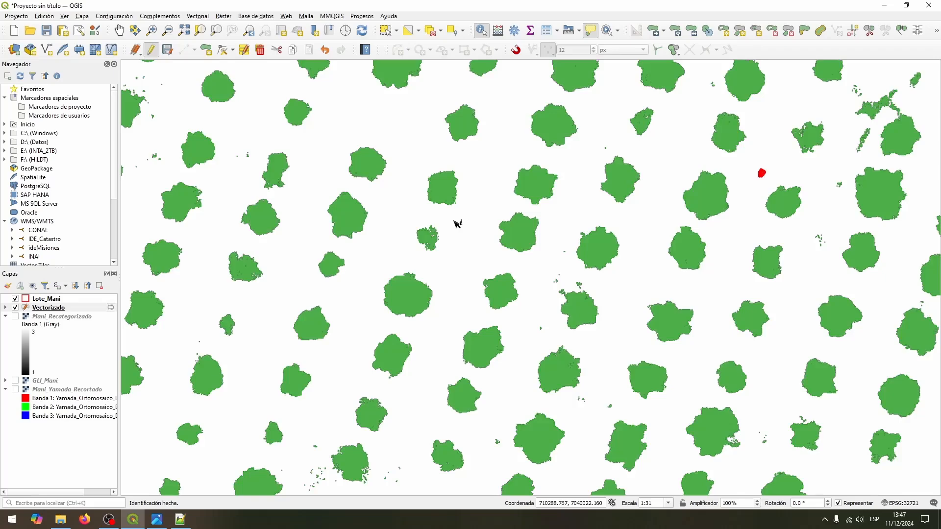
Step: Recheck the Planta Mani Chica reference area in the Notepad++ note and go back to the QGIS map
scroll(446, 233, "down", 1)
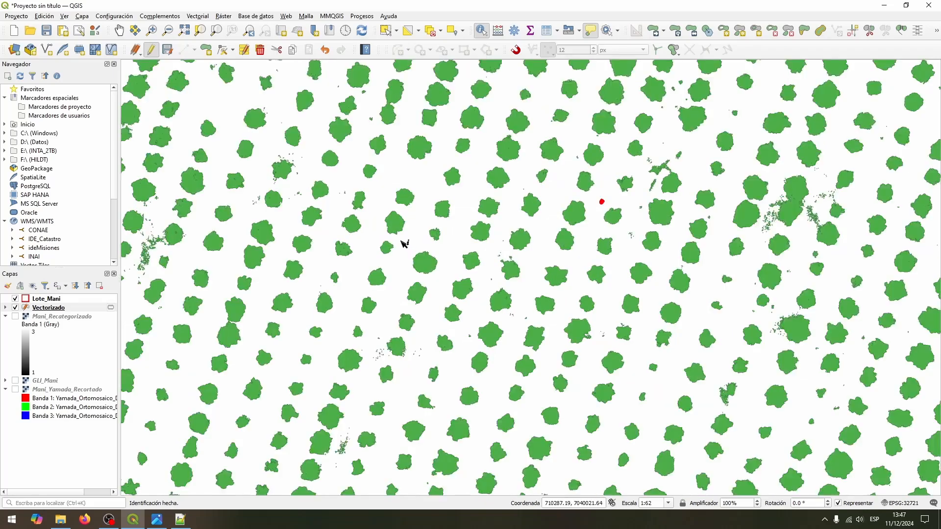
left_click(179, 521)
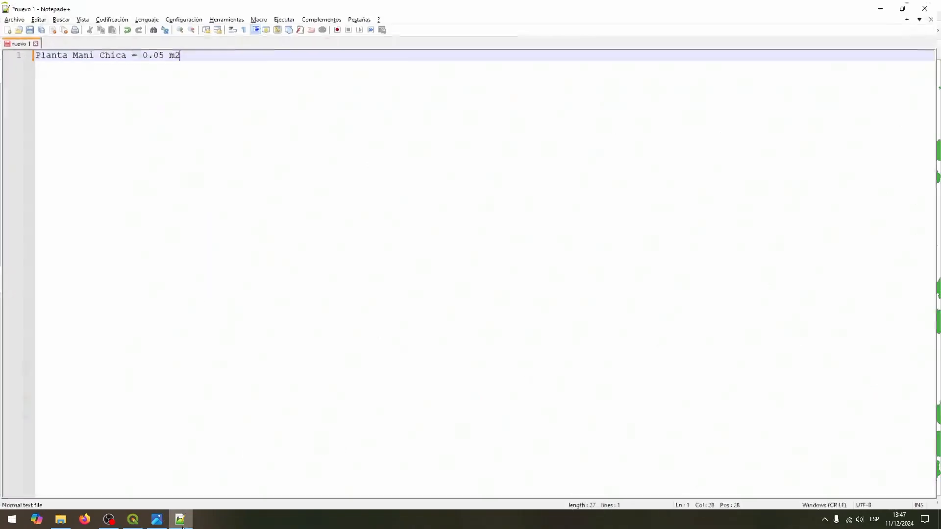
left_click(179, 523)
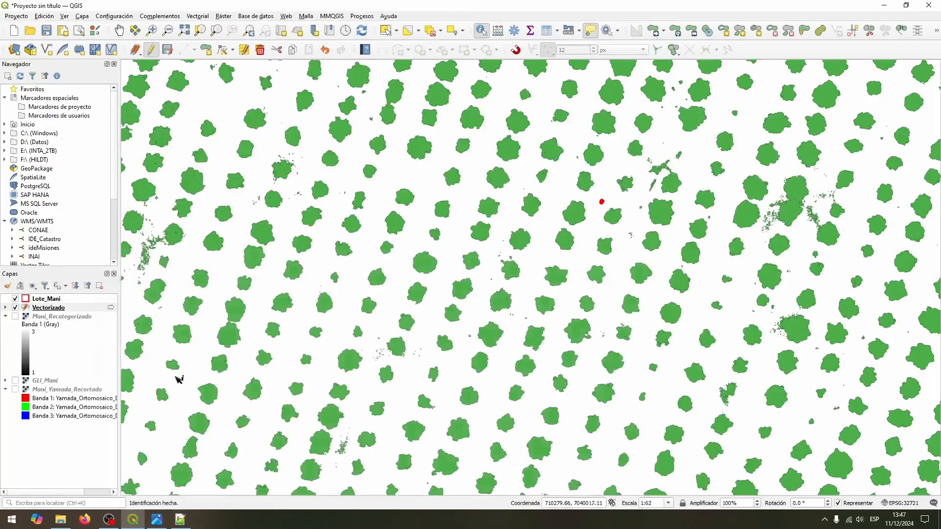
Step: Select the polygons of the Vectorizado layer that match the expression "Area" >= 0.05
left_click(90, 309)
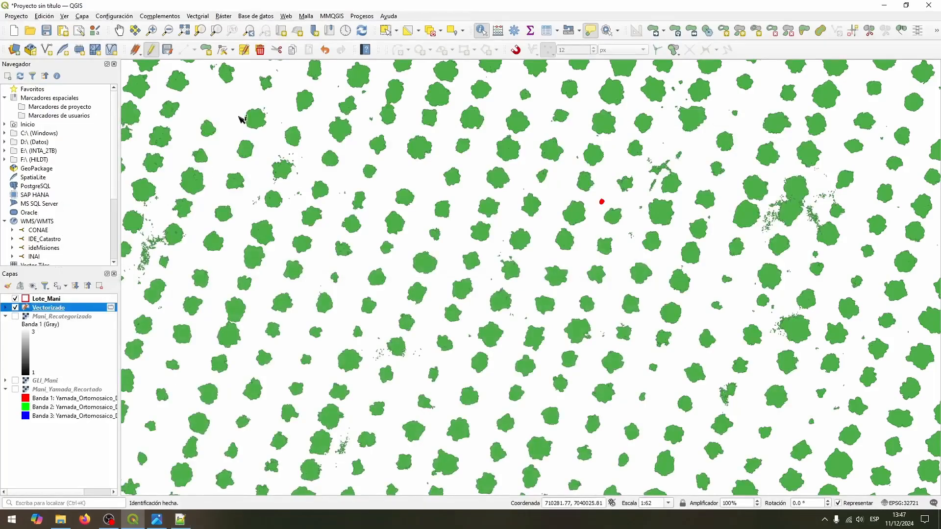
left_click(419, 31)
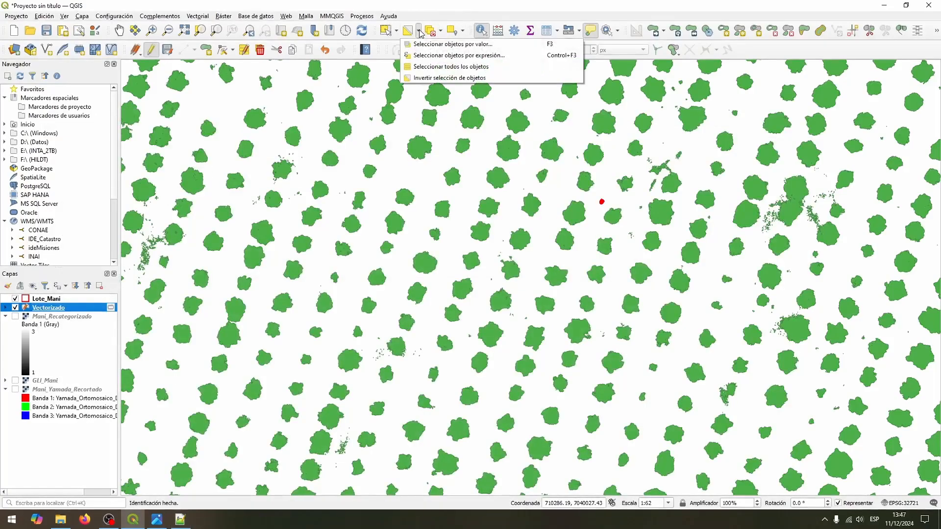
left_click(440, 57)
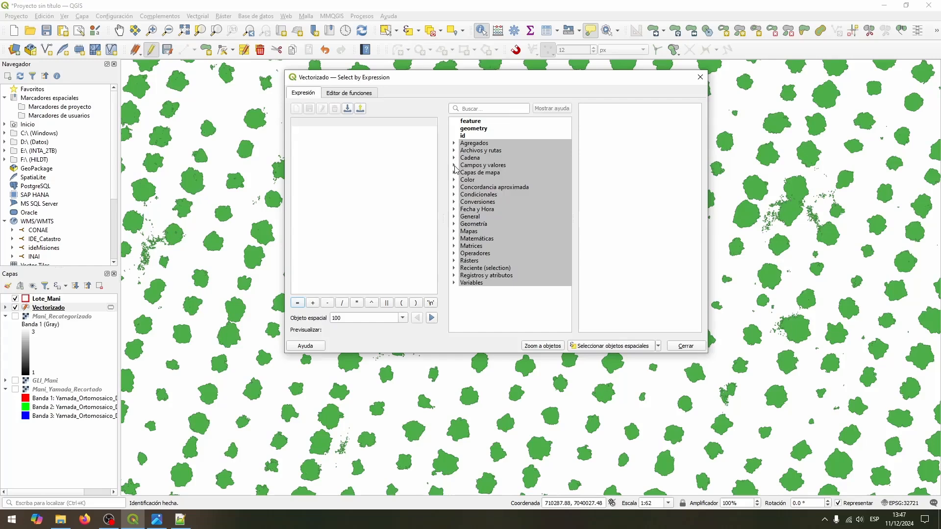
left_click(454, 166)
double_click(487, 221)
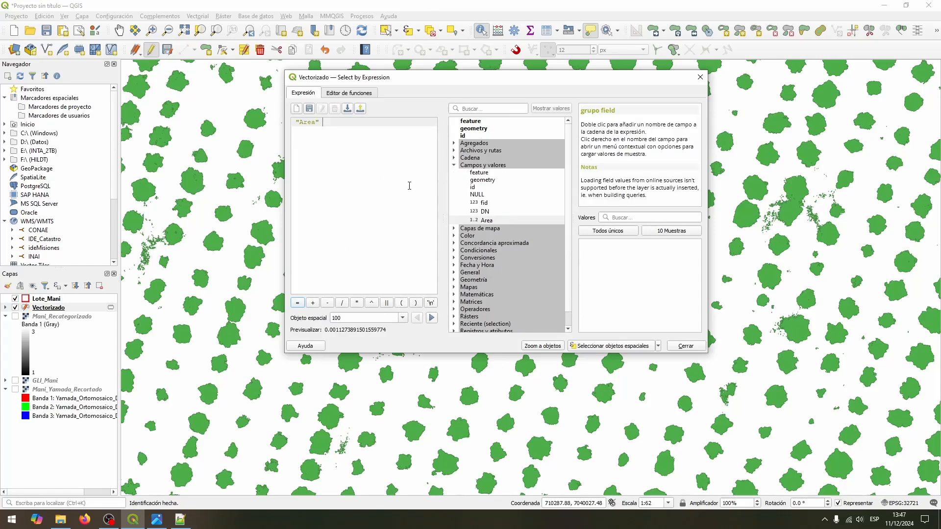
type(">")
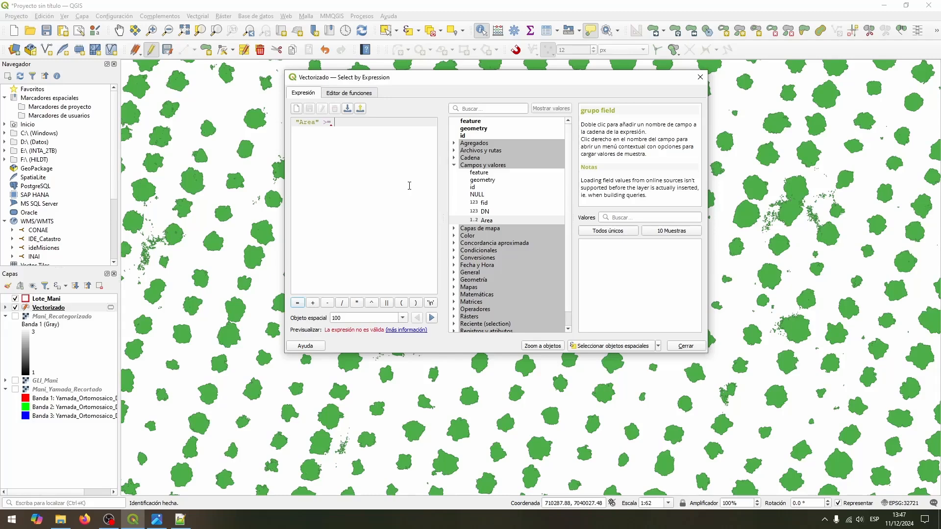
type("= 0.05")
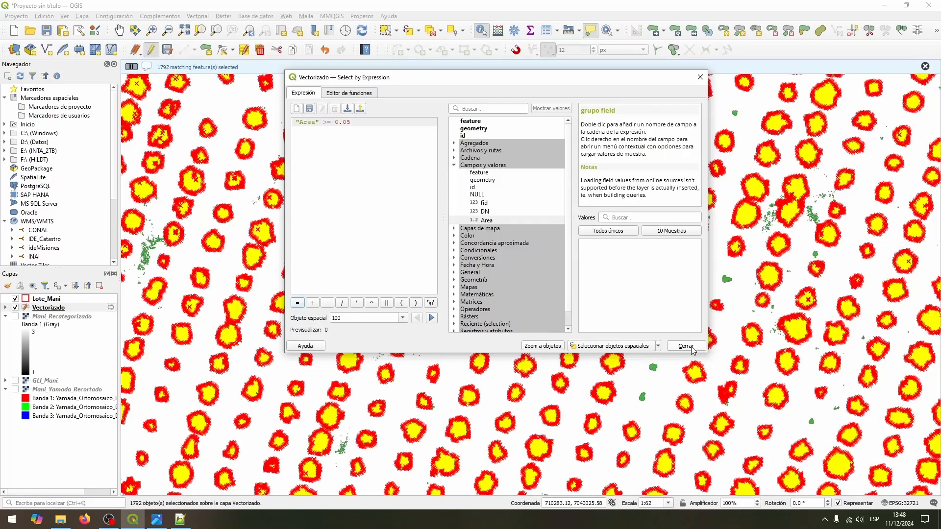
left_click(692, 347)
Step: Identify two unselected small plants on the map to check their Area values against the selection threshold
scroll(647, 295, "down", 1)
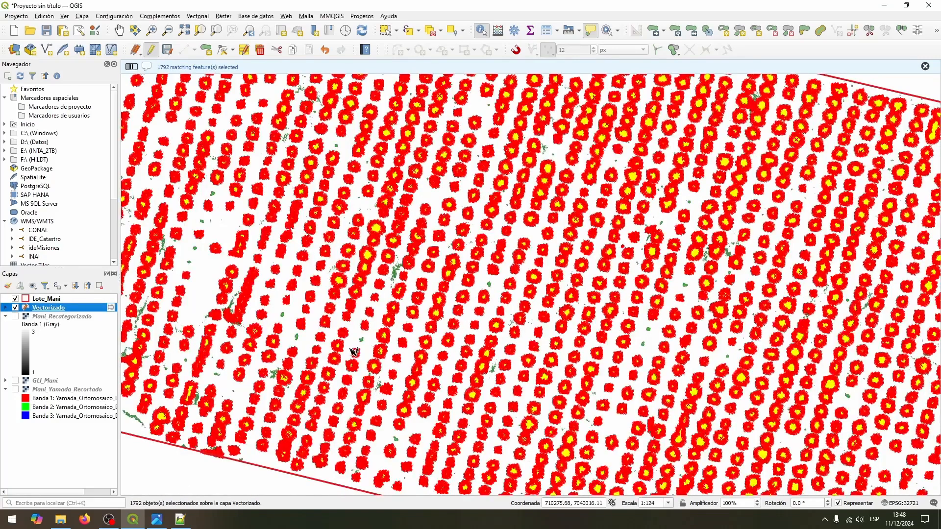
scroll(316, 295, "up", 1)
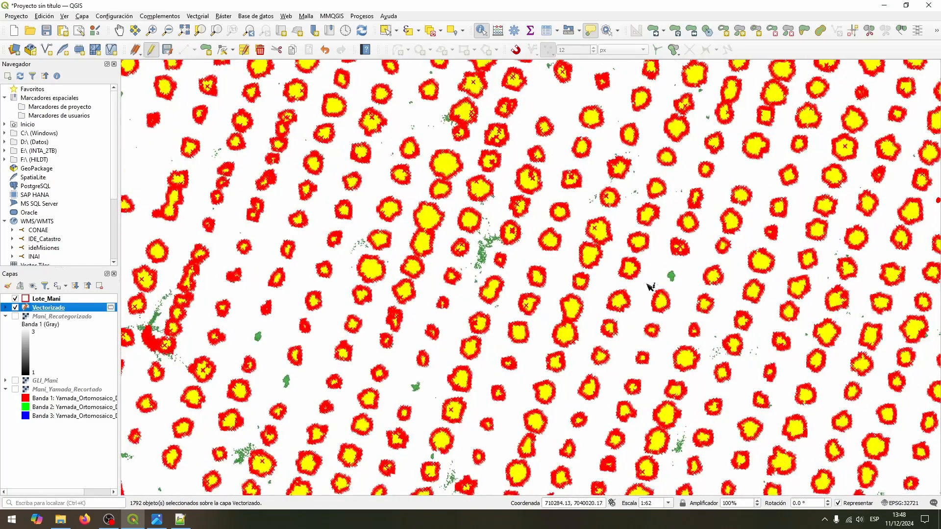
scroll(676, 255, "up", 1)
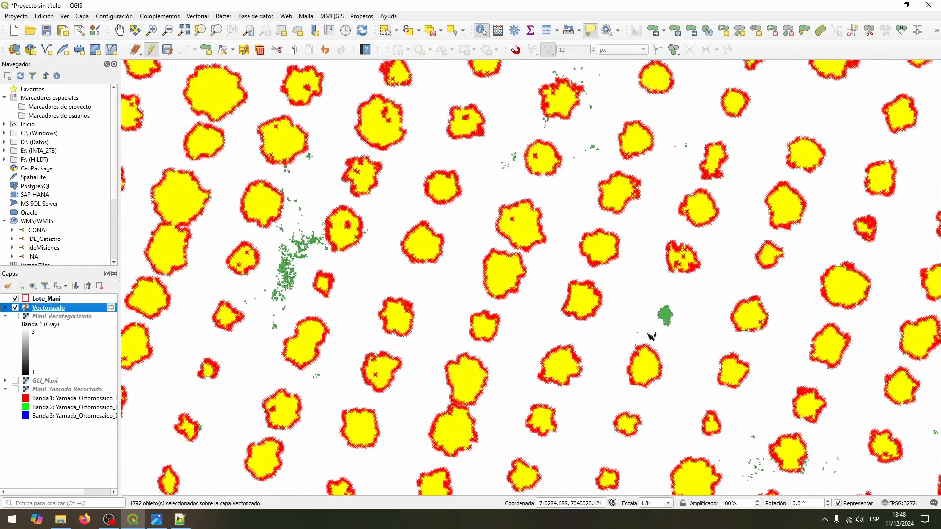
left_click(665, 315)
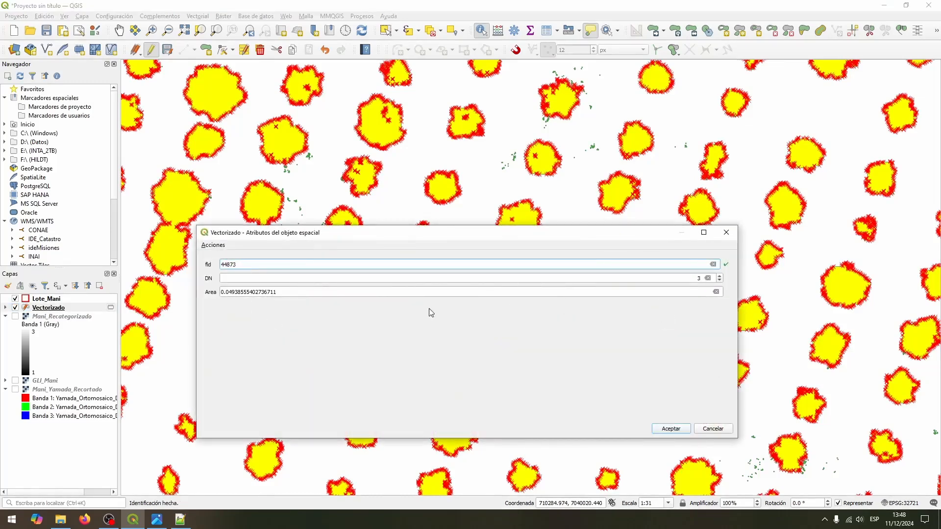
left_click(726, 233)
scroll(679, 271, "down", 1)
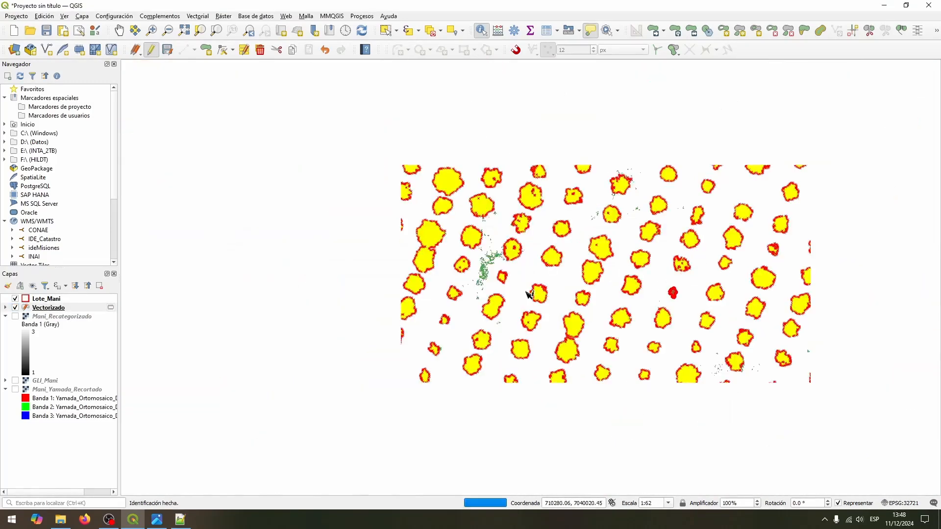
scroll(262, 360, "up", 2)
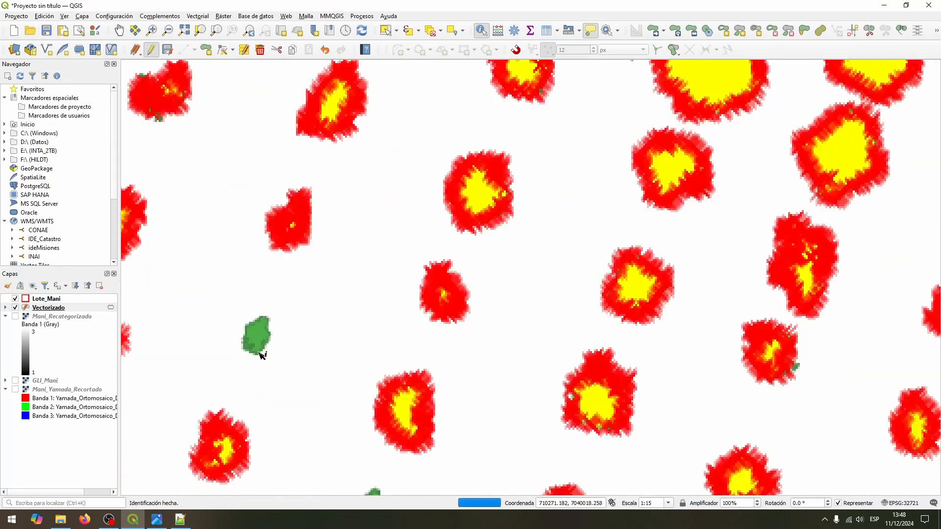
left_click(258, 340)
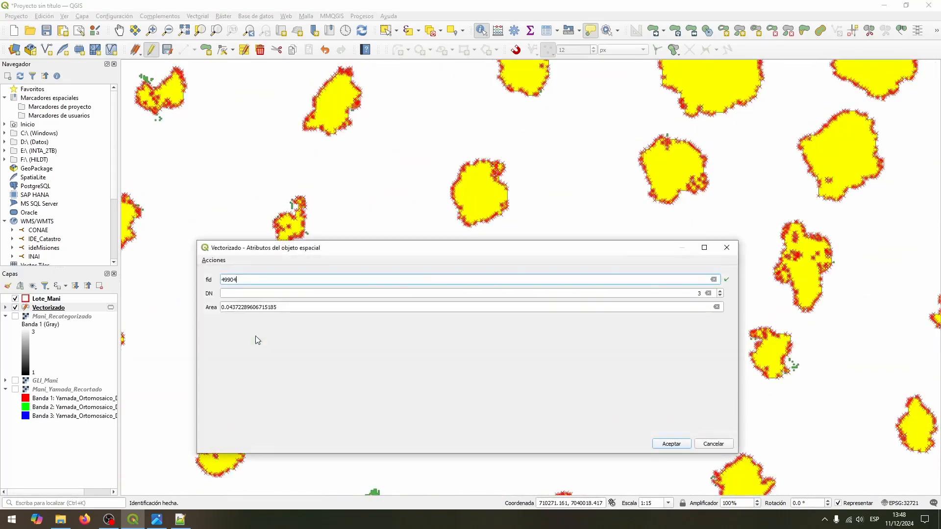
left_click(727, 247)
Step: Replace the Vectorizado selection using the expression "Area" >= 0.04
left_click(91, 309)
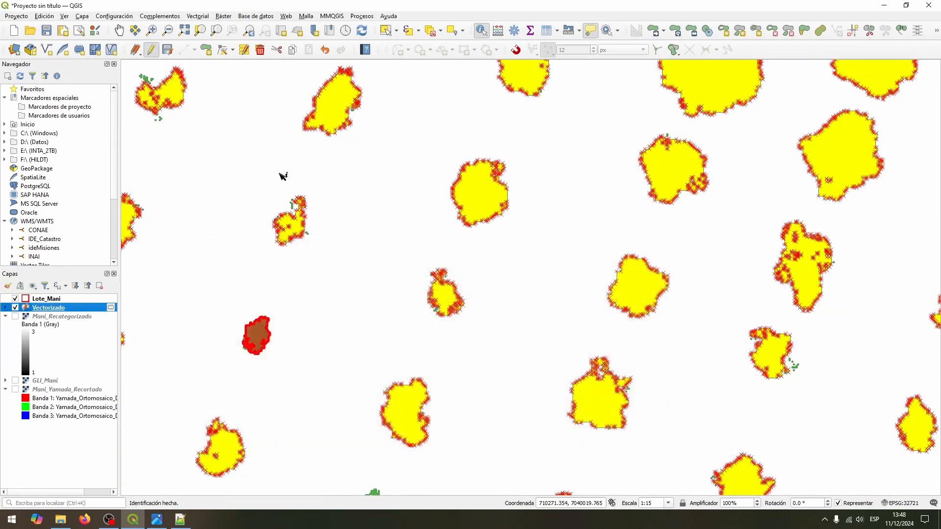
left_click(410, 32)
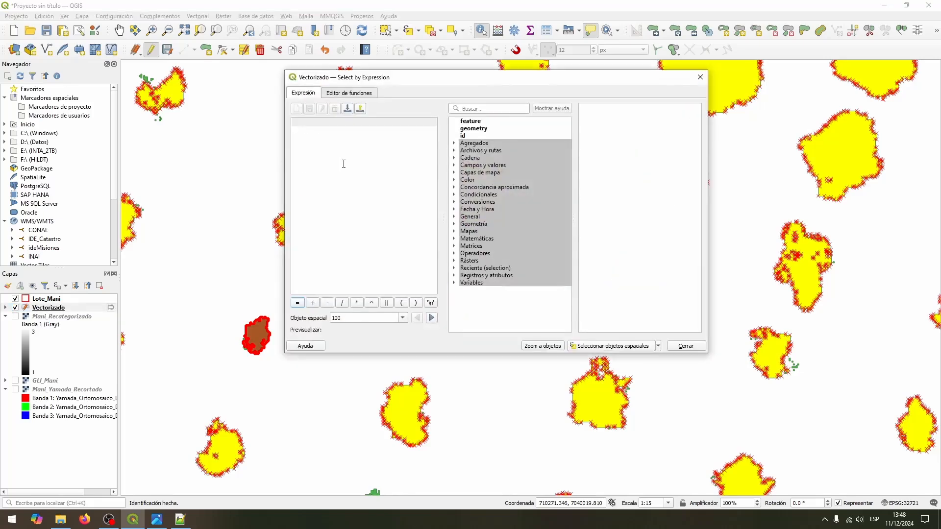
left_click(454, 165)
double_click(487, 221)
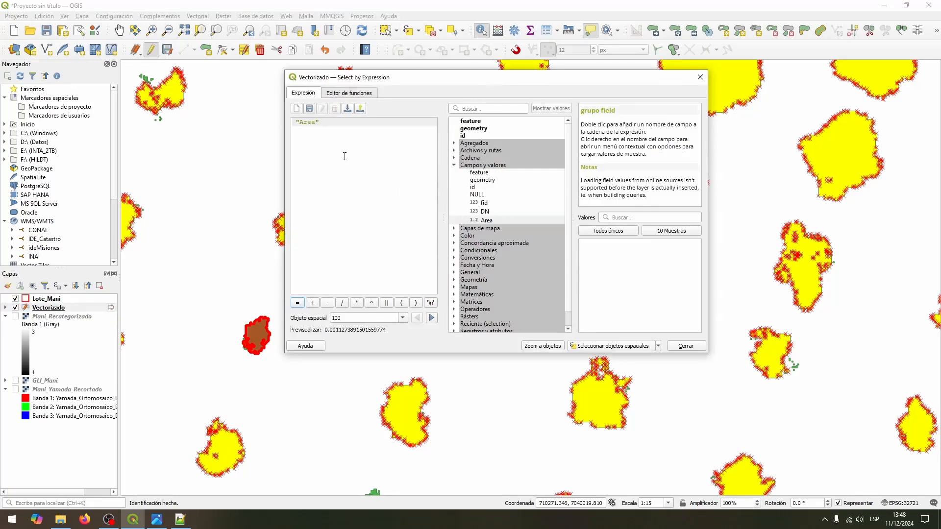
type(">=0.04")
left_click(686, 346)
Step: Invert the Vectorizado selection and delete the polygons smaller than the 0.04 area threshold, including those outside the map view
scroll(583, 323, "down", 2)
scroll(584, 323, "down", 1)
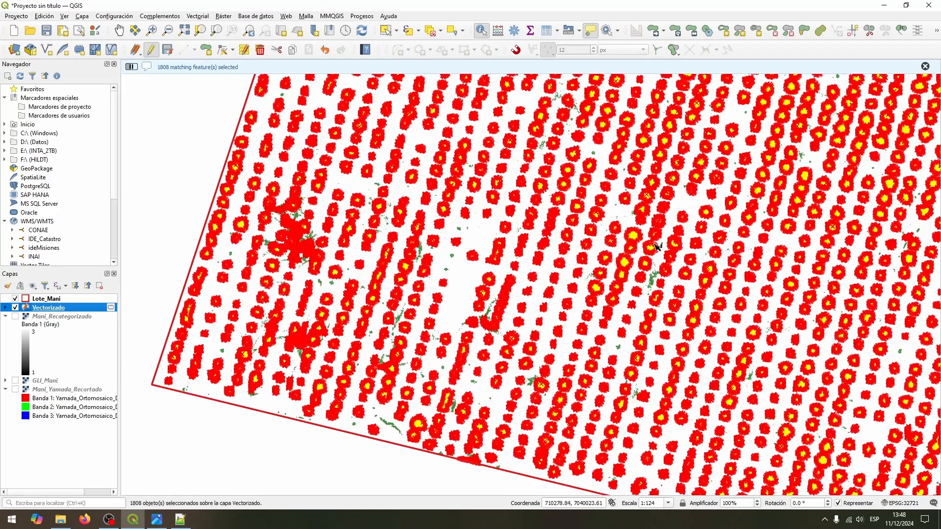
scroll(449, 250, "up", 1)
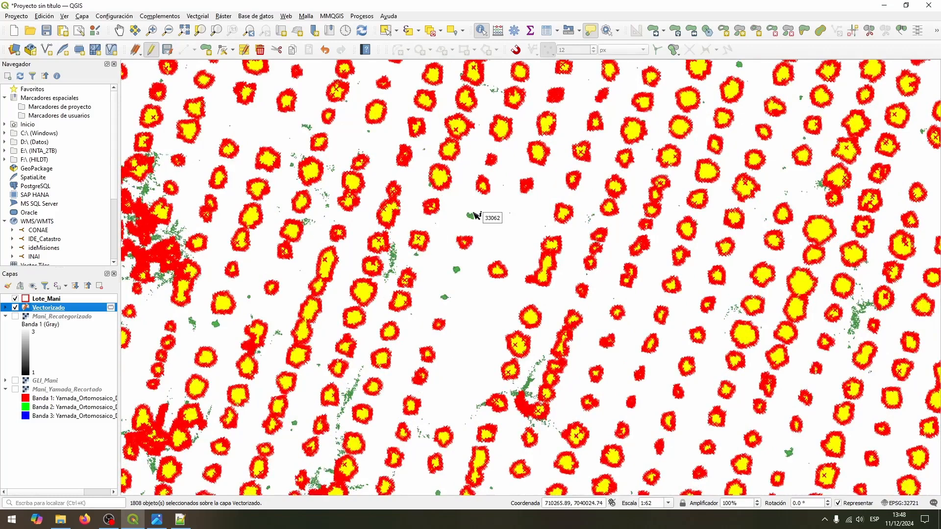
scroll(417, 215, "up", 1)
scroll(414, 214, "down", 2)
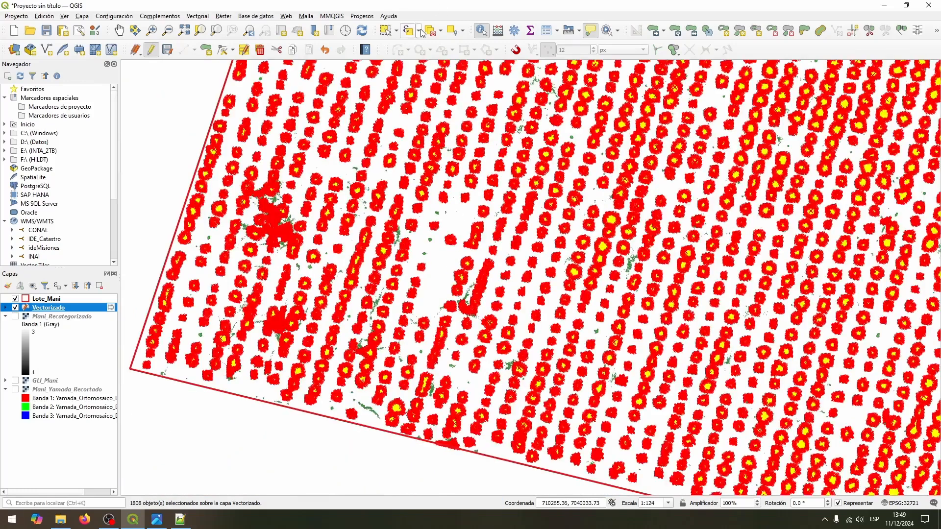
left_click(420, 31)
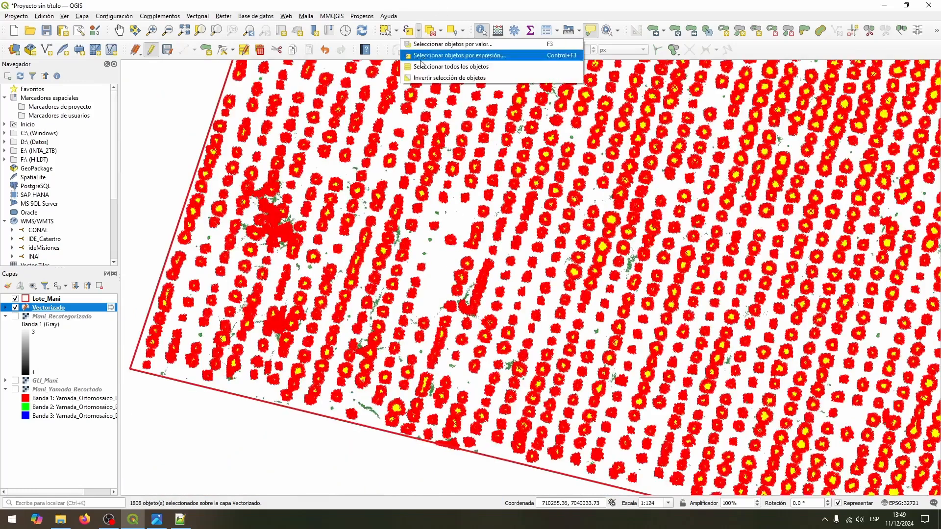
left_click(441, 79)
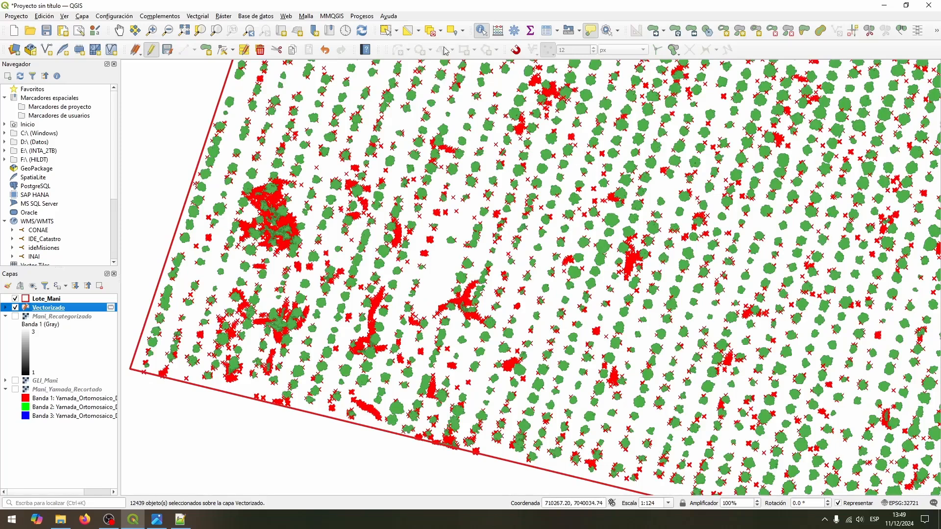
left_click(258, 50)
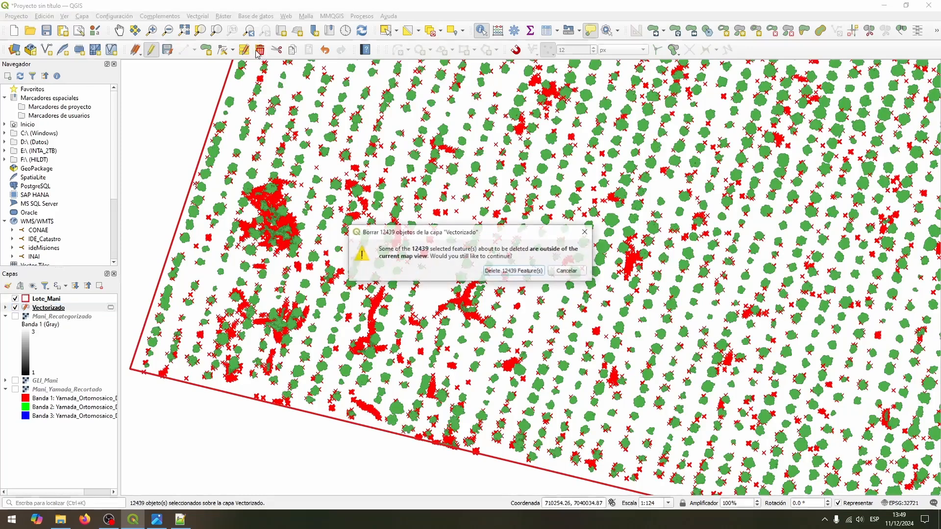
left_click(506, 271)
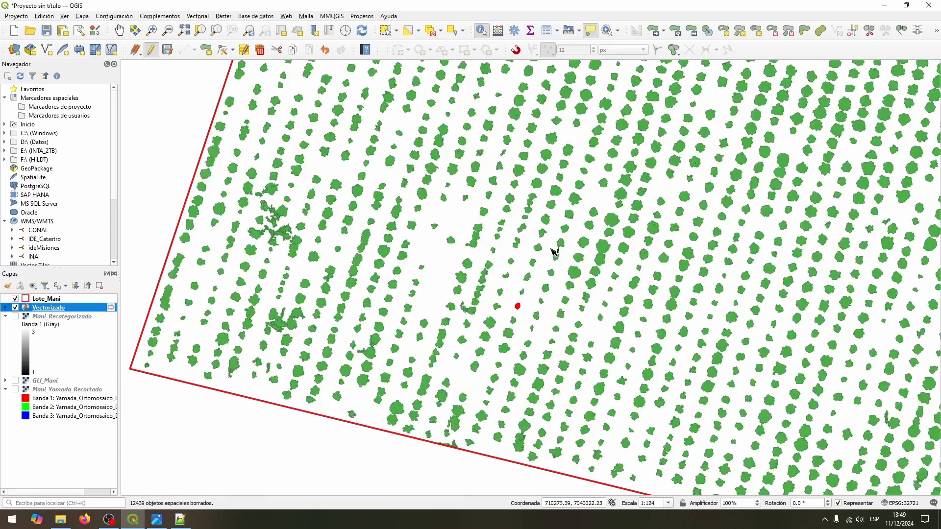
Step: Examine the remaining plant polygons across the plot, including the irregular merged patches near its western edge
left_click_drag(757, 157, 544, 214)
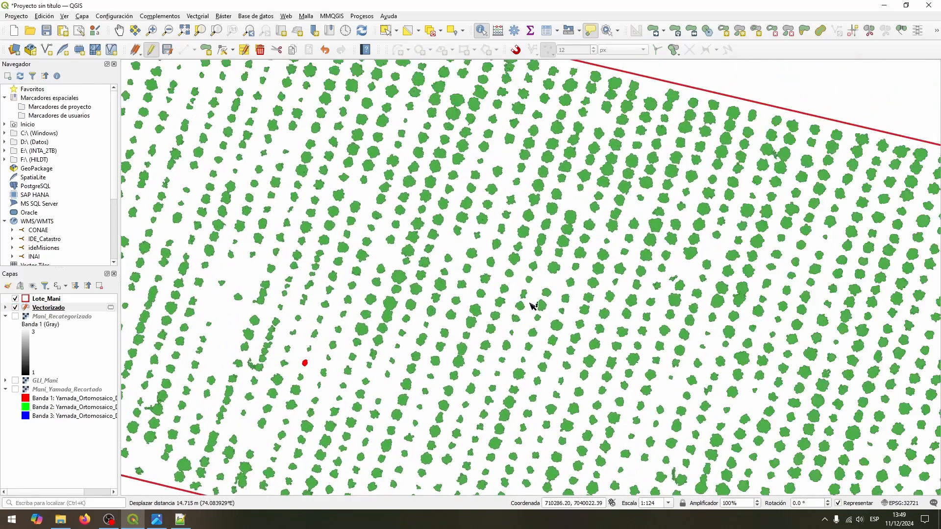
scroll(657, 262, "up", 1)
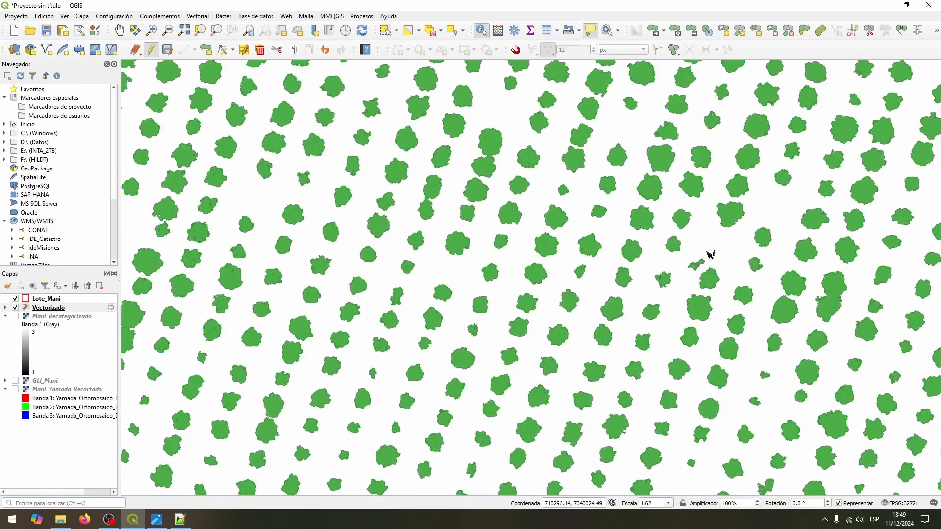
scroll(687, 271, "up", 1)
scroll(694, 265, "down", 1)
scroll(603, 292, "down", 1)
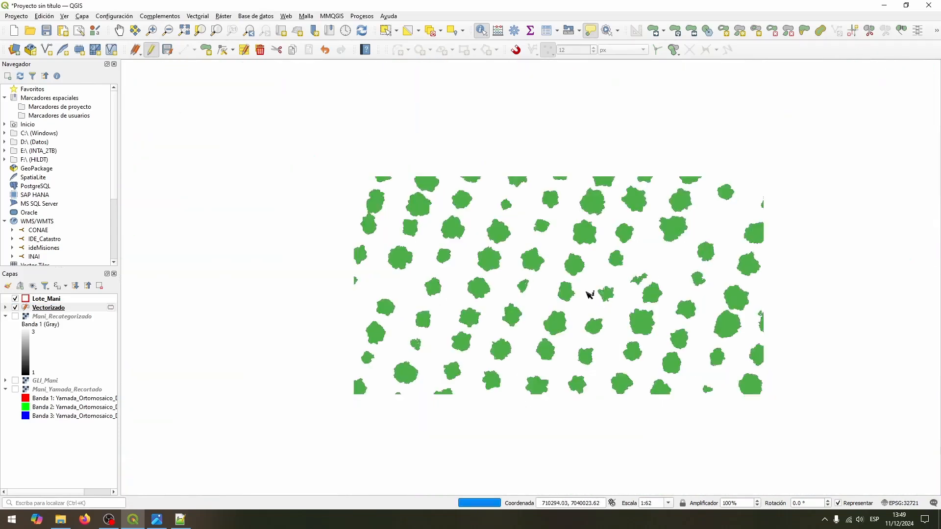
scroll(344, 337, "down", 2)
left_click_drag(162, 314, 553, 273)
scroll(505, 284, "up", 3)
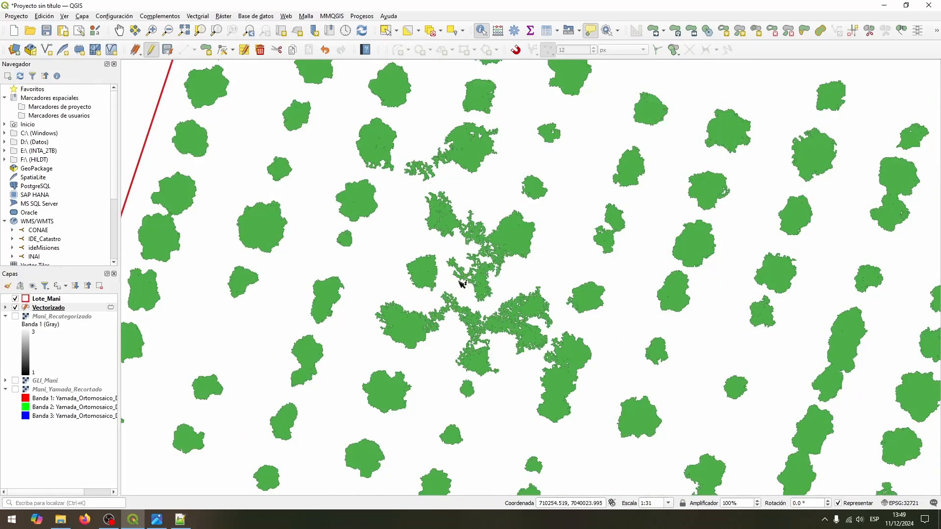
scroll(496, 287, "down", 4)
scroll(481, 273, "up", 2)
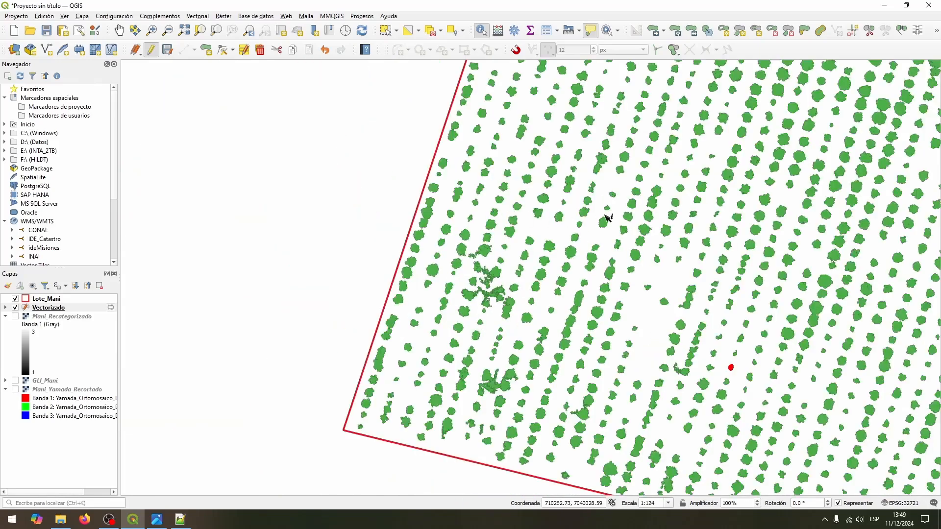
left_click_drag(536, 173, 352, 156)
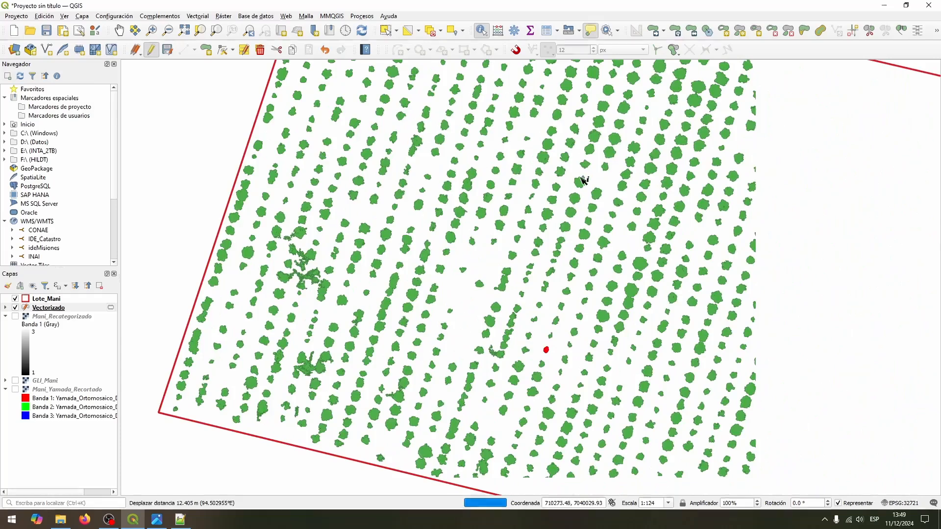
left_click_drag(581, 178, 397, 159)
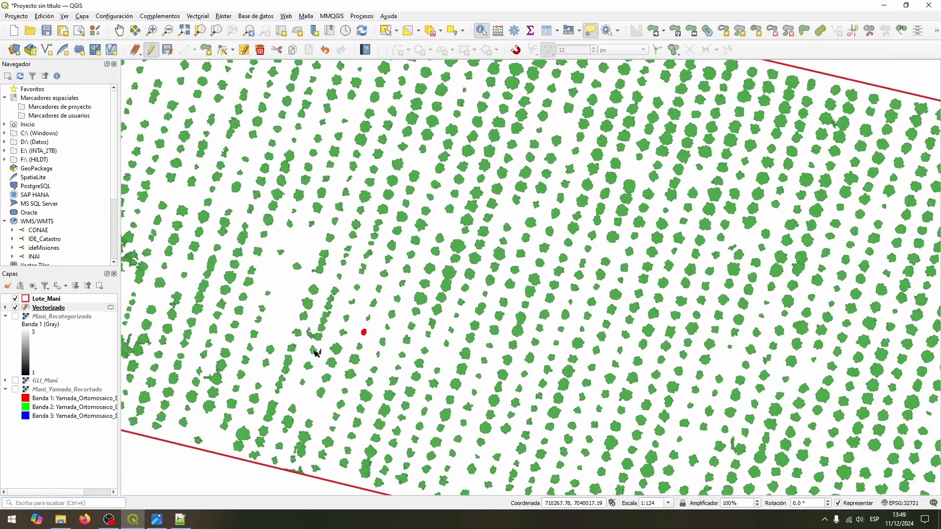
Step: Save the edits to the Vectorizado layer and end its editing session
left_click(100, 308)
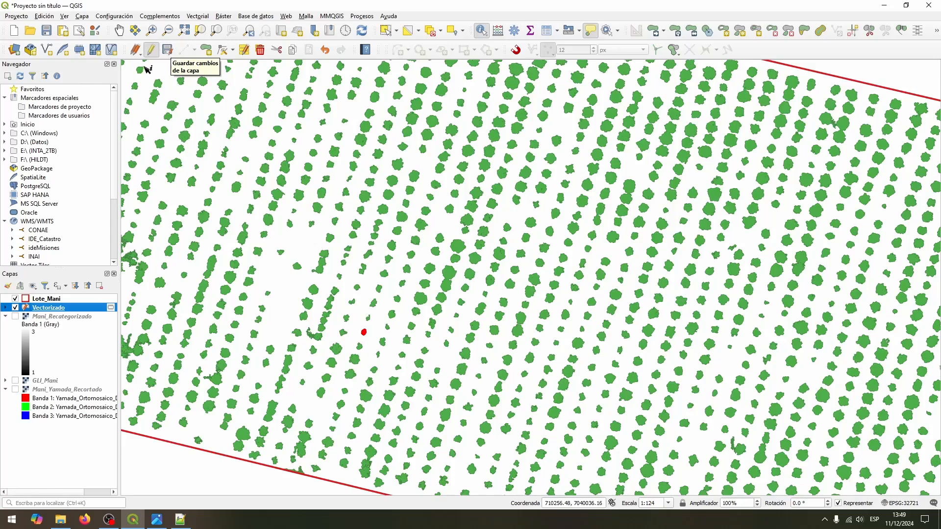
left_click(168, 53)
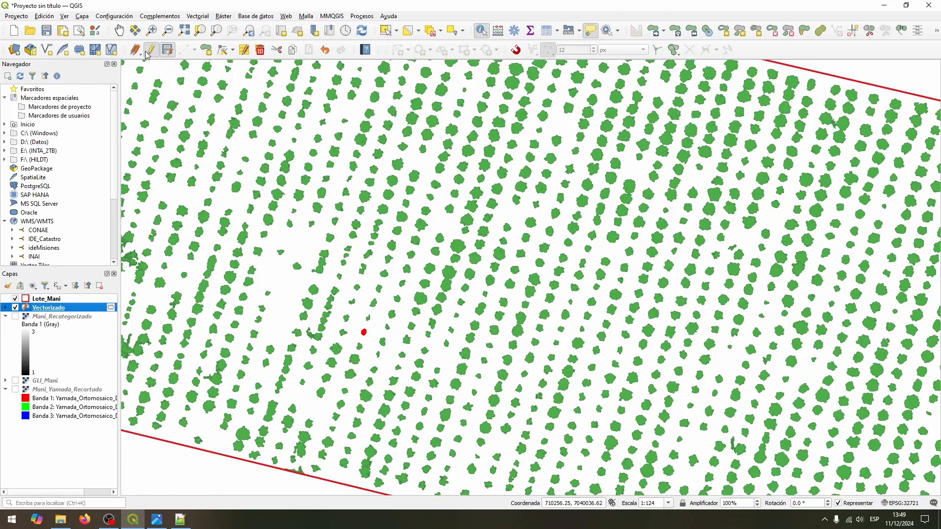
left_click(154, 52)
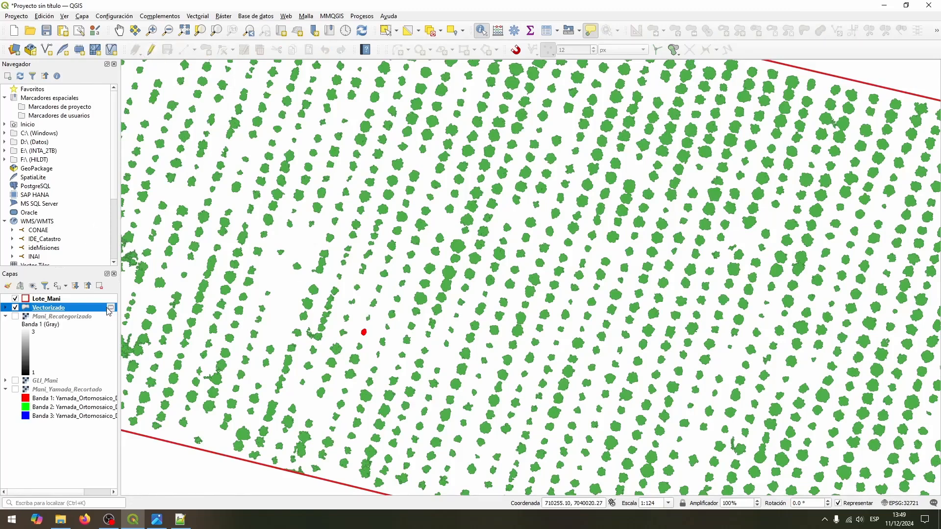
Step: Save the temporary Vectorizado layer permanently as the ESRI shapefile Mani_Vectorizado in the Archivos folder of Curso_Relevamientos_Montecarlo
mouse_move(111, 312)
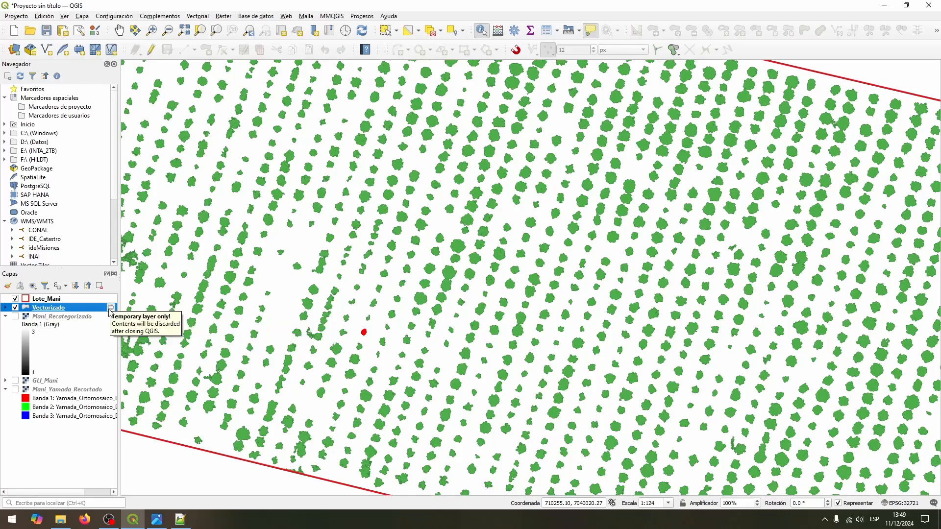
left_click(111, 312)
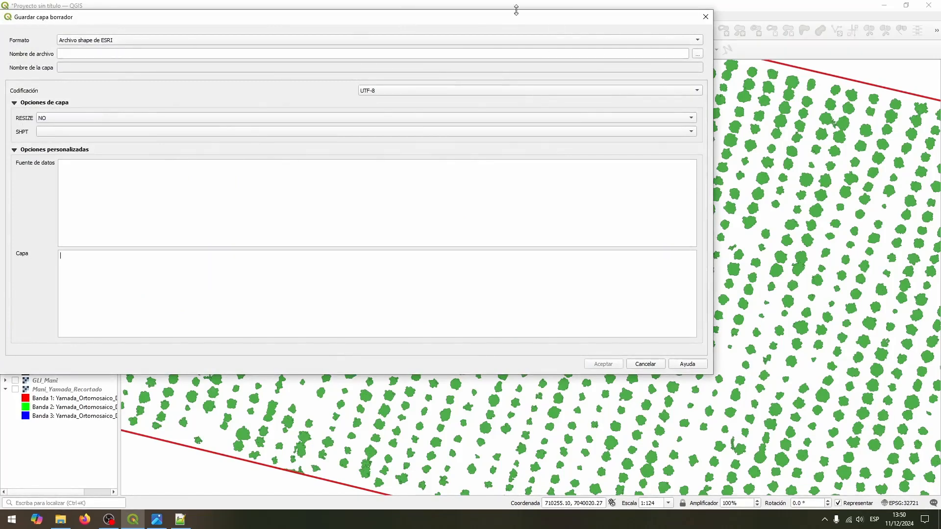
left_click(696, 55)
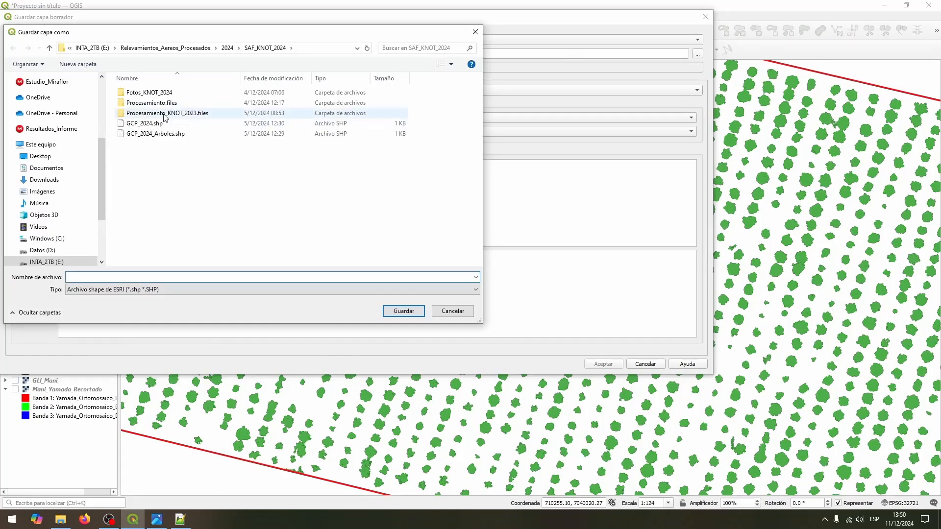
scroll(59, 132, "up", 2)
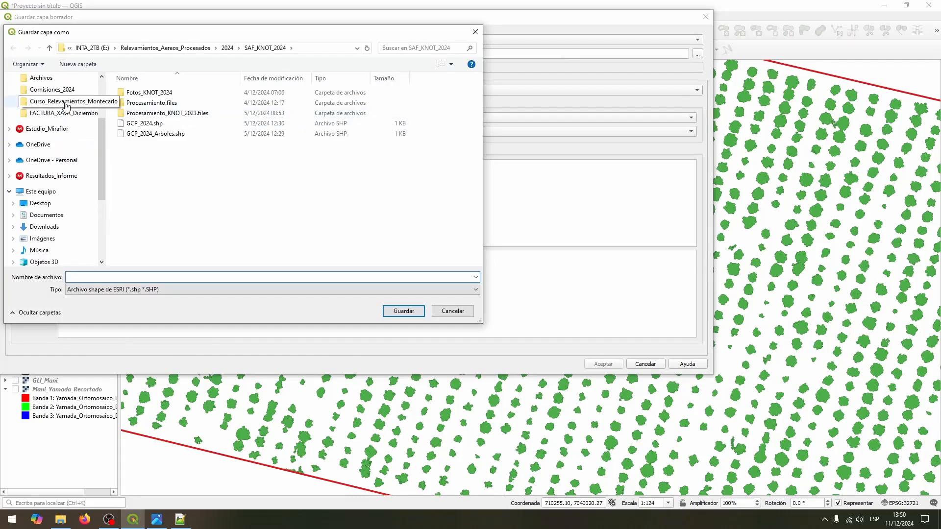
left_click(59, 102)
left_click(154, 98)
double_click(155, 97)
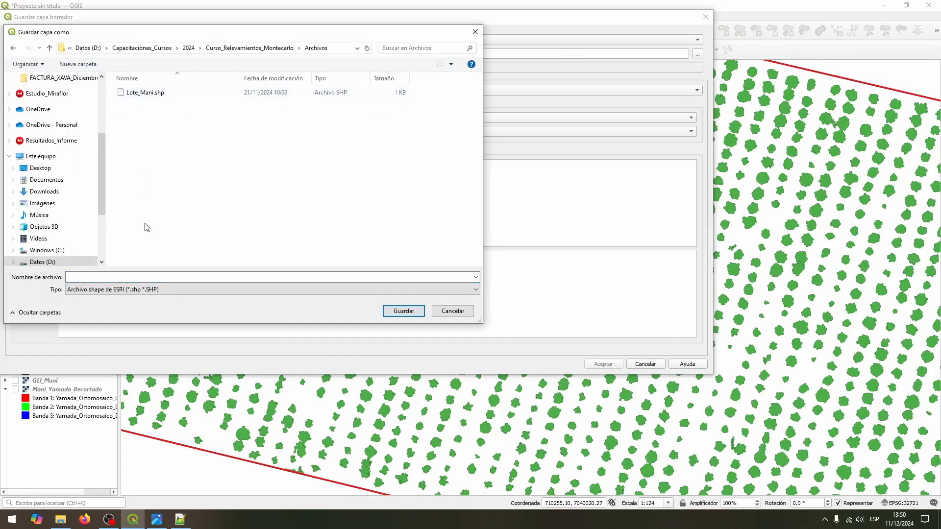
left_click(156, 278)
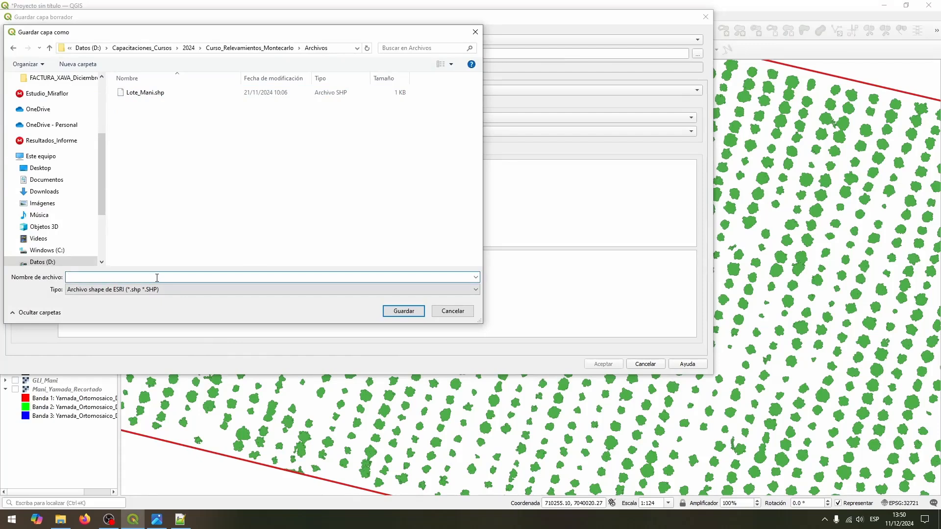
type("Mani_Vectorizado")
key("Return")
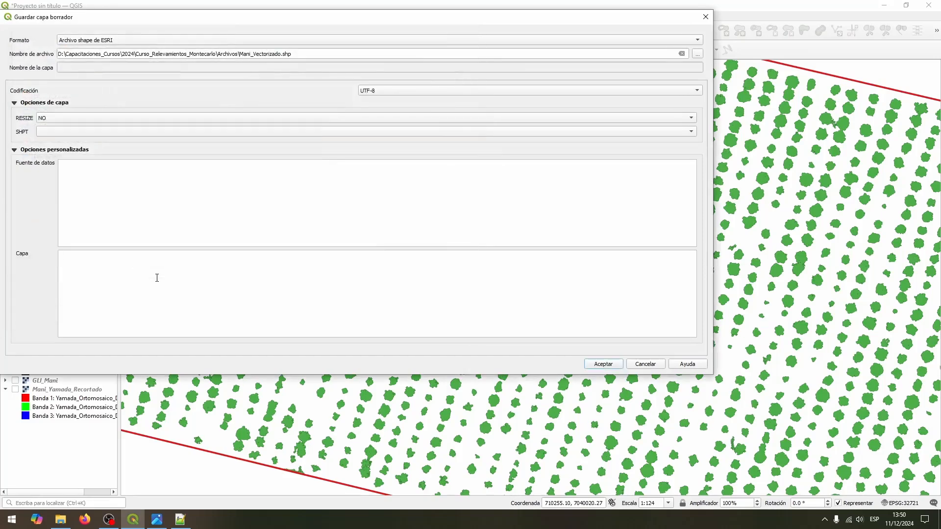
left_click(621, 364)
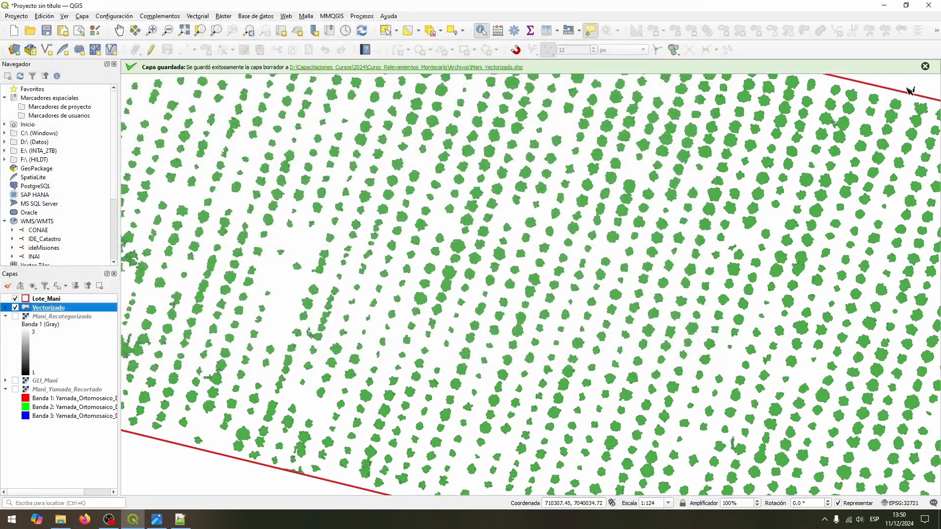
Step: Label the Vectorizado polygons with simple labels (Etiquetas sencillas) showing the Area field, and apply them to the map
scroll(782, 126, "down", 1)
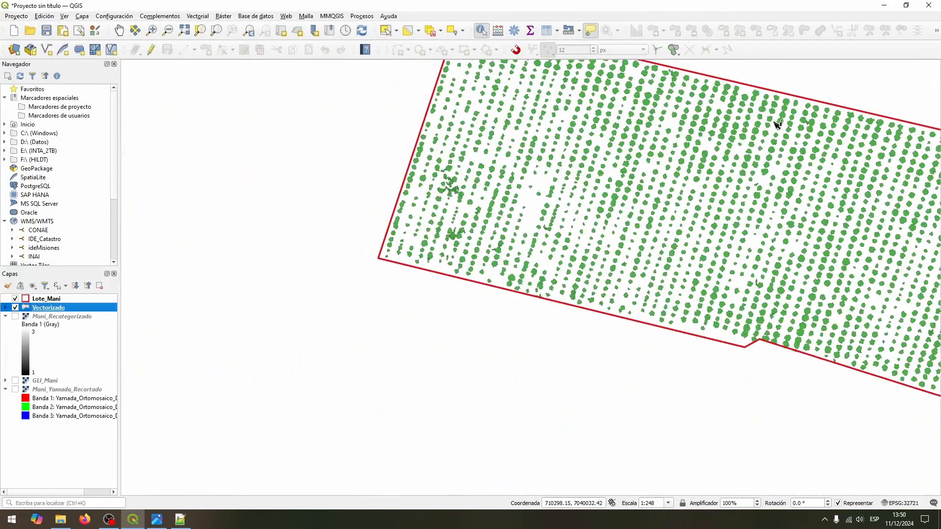
left_click_drag(780, 126, 504, 151)
left_click_drag(371, 181, 411, 233)
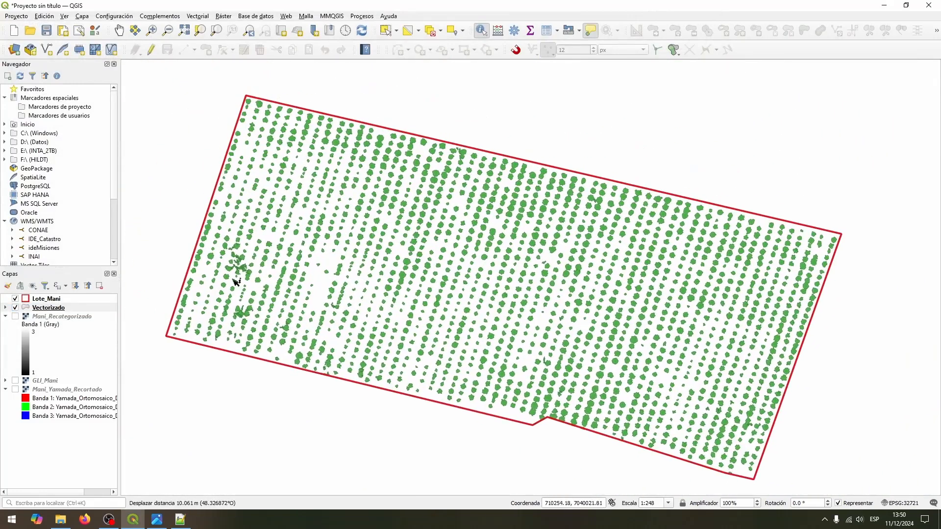
scroll(259, 291, "up", 1)
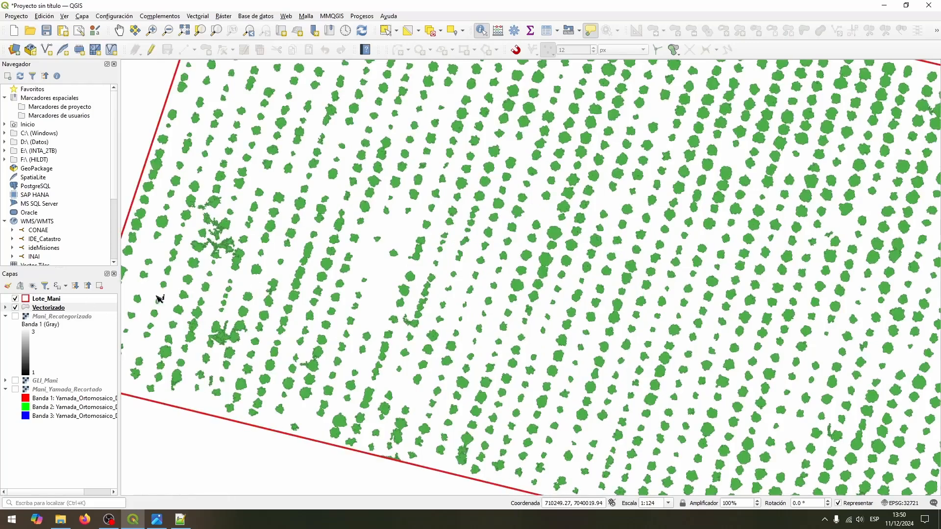
right_click(37, 308)
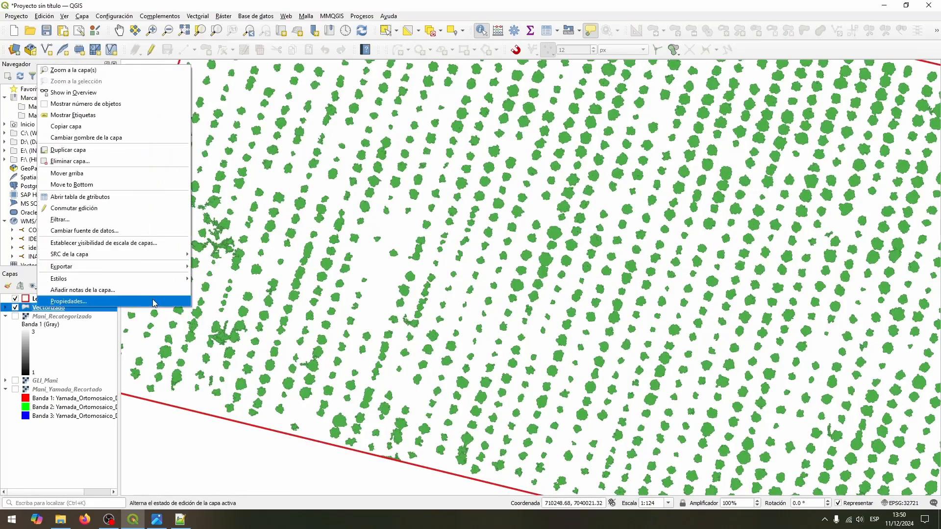
left_click(154, 303)
left_click(186, 118)
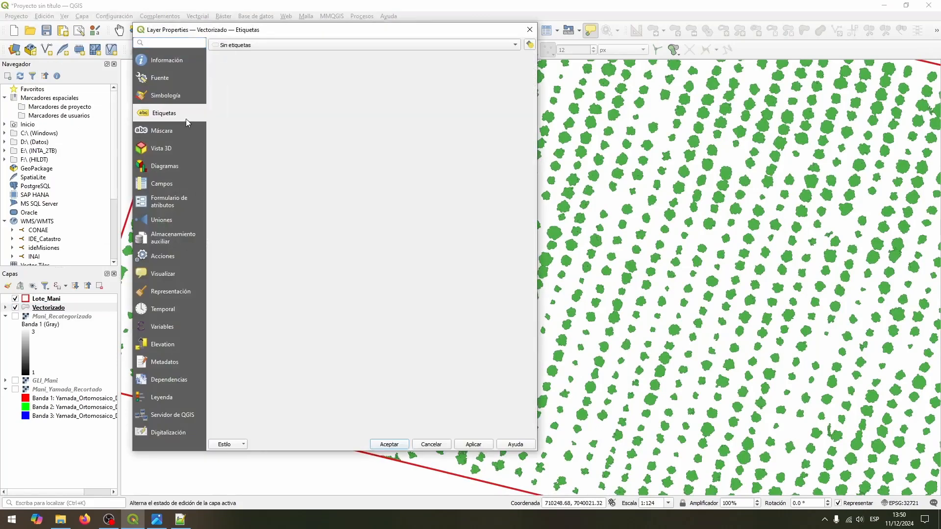
left_click(234, 45)
left_click(237, 55)
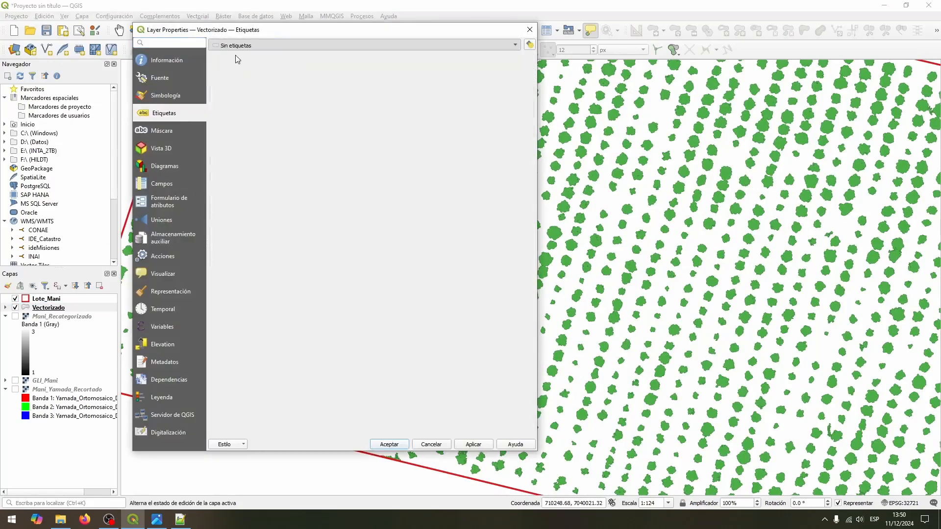
left_click(515, 60)
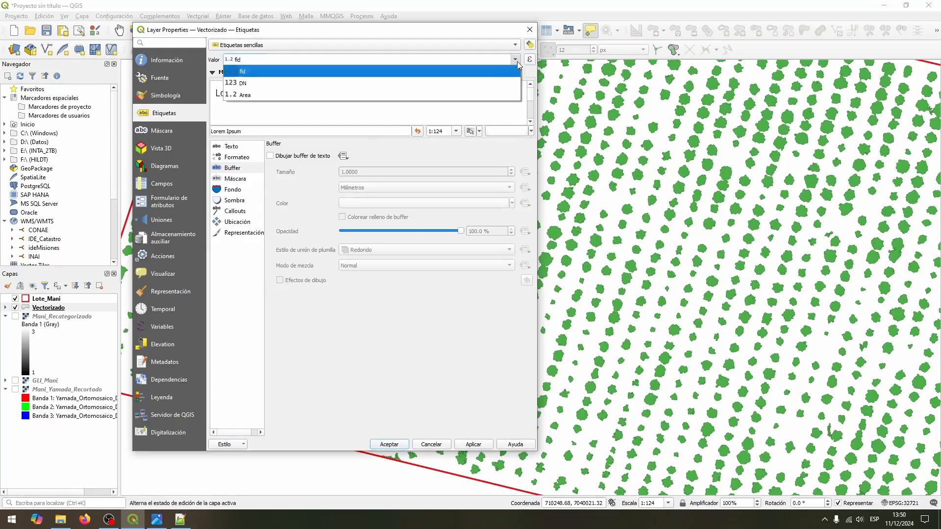
left_click(485, 95)
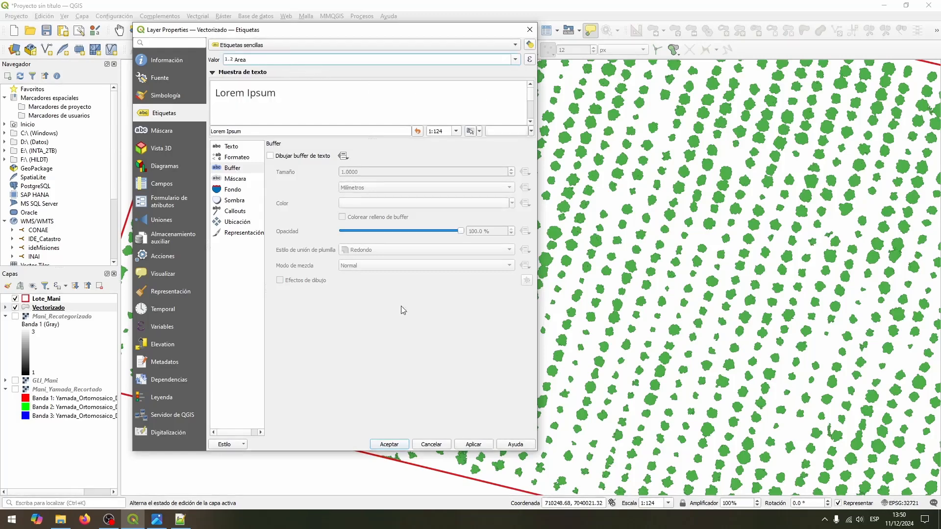
left_click(473, 444)
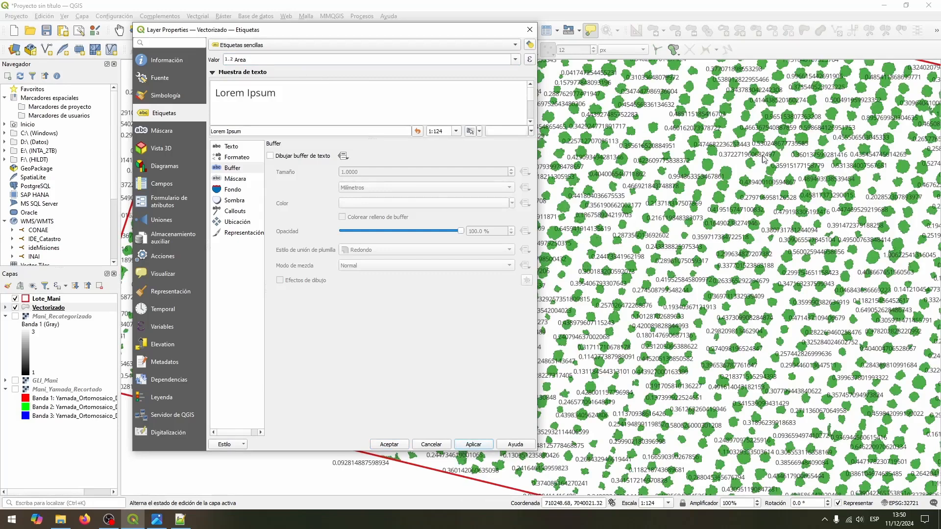
Step: Add a text buffer to the Vectorizado labels and set their value to round(Area,2)
left_click(290, 160)
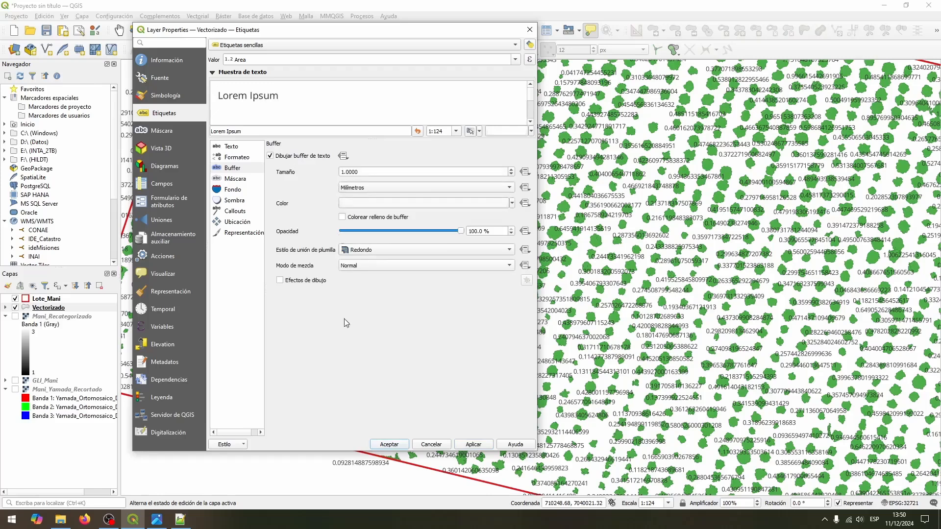
left_click(473, 445)
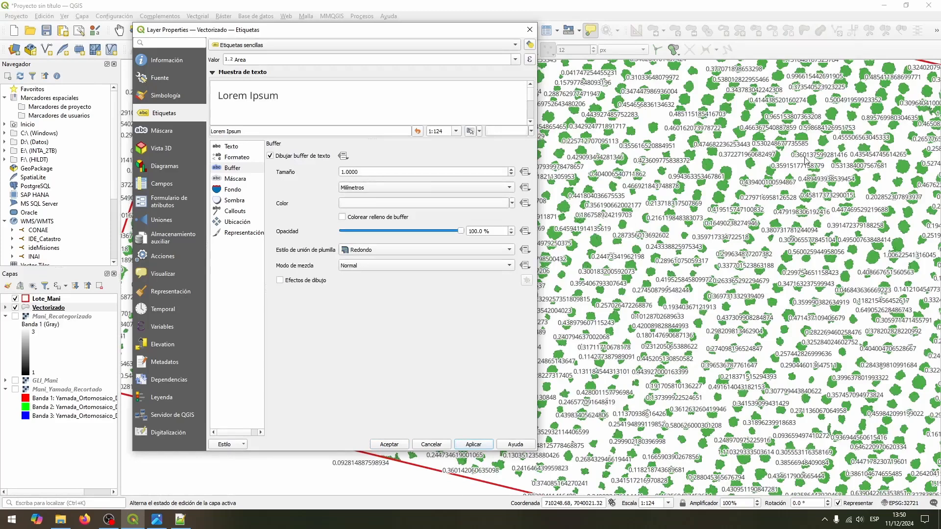
left_click(235, 59)
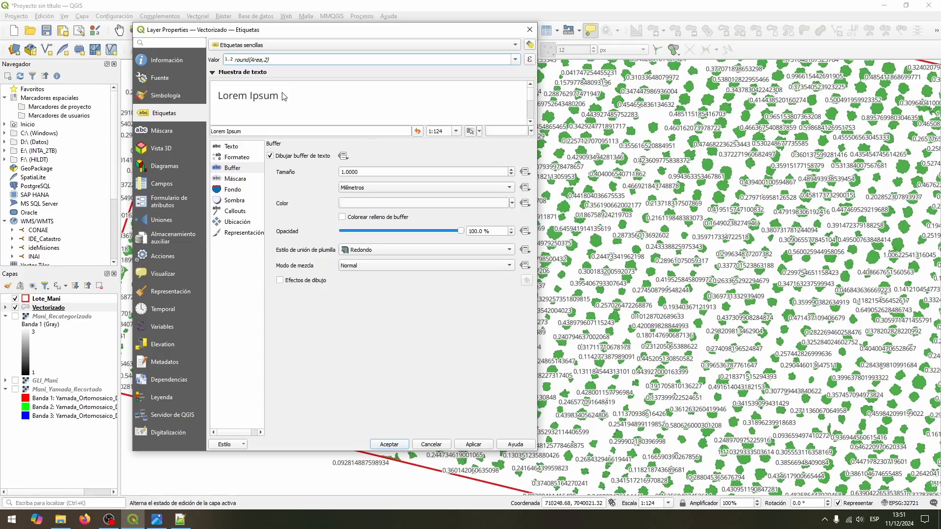
left_click(474, 446)
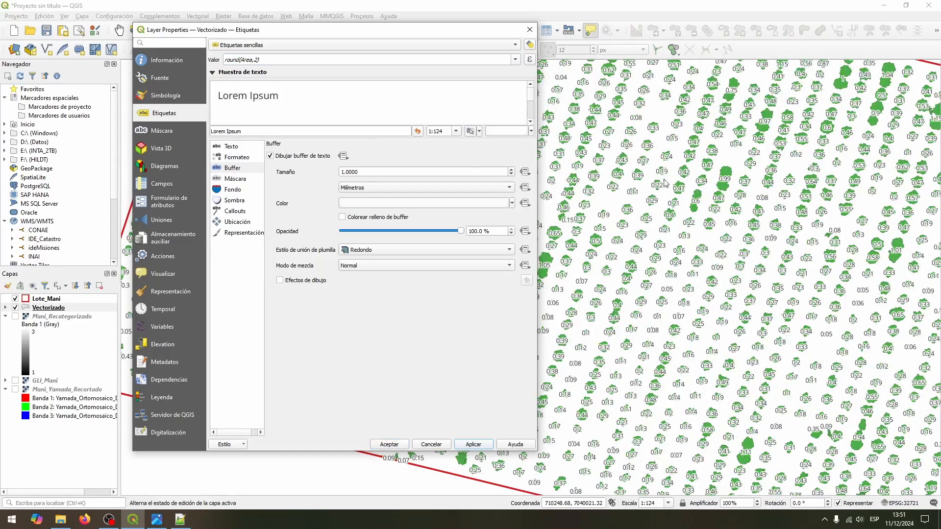
left_click(389, 444)
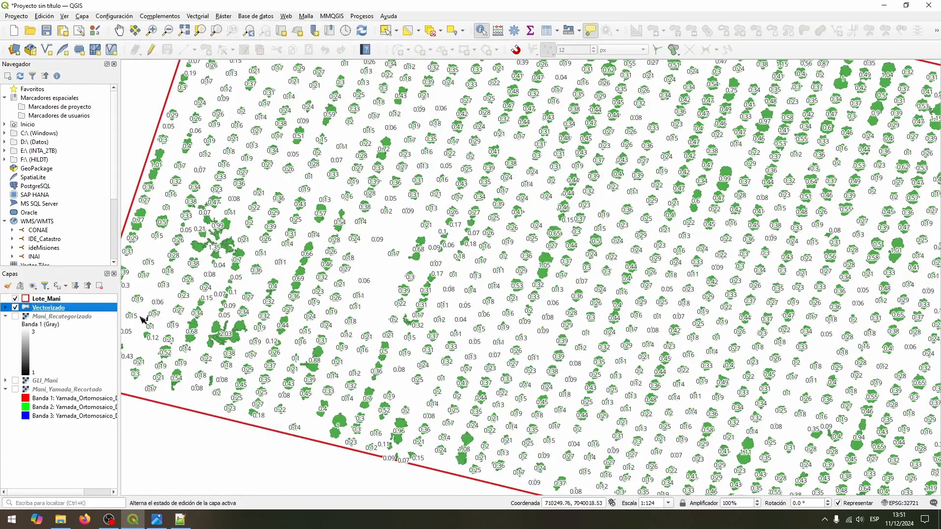
Step: Turn off the labels of the Vectorizado layer by setting them to Sin etiquetas
right_click(114, 310)
left_click(142, 305)
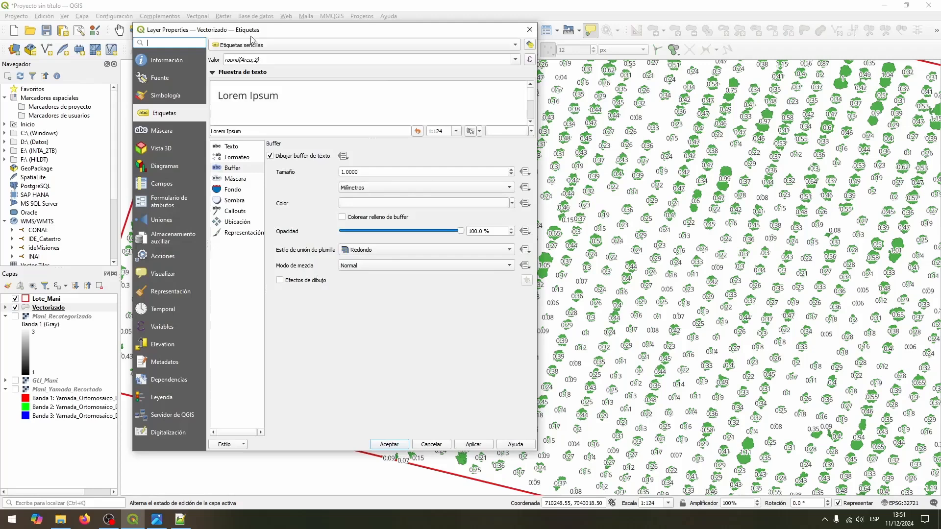
scroll(251, 46, "up", 1)
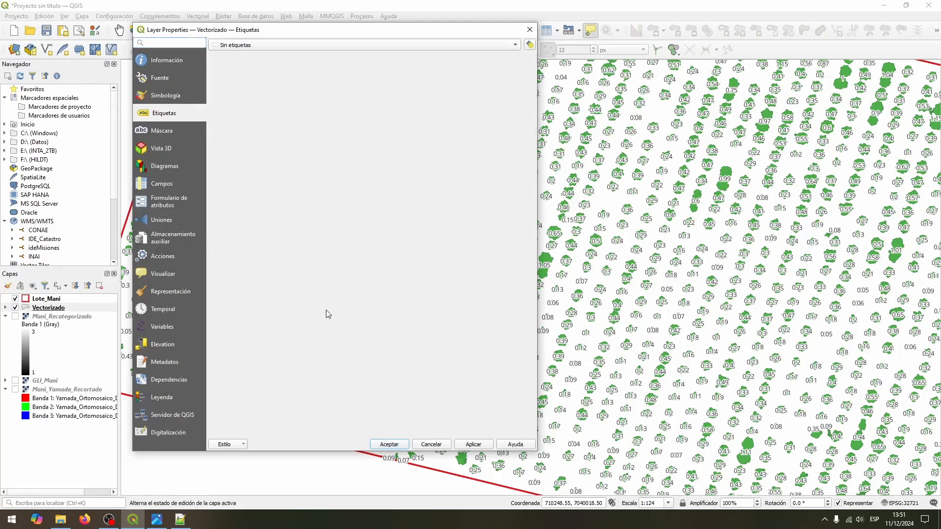
left_click(389, 446)
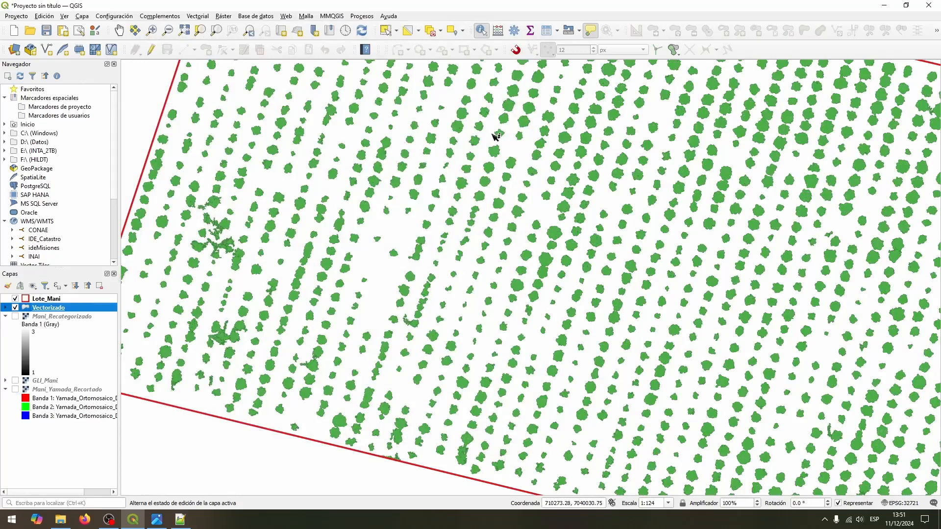
Step: Display the statistical summary for the Area field of the Vectorizado layer
left_click(531, 32)
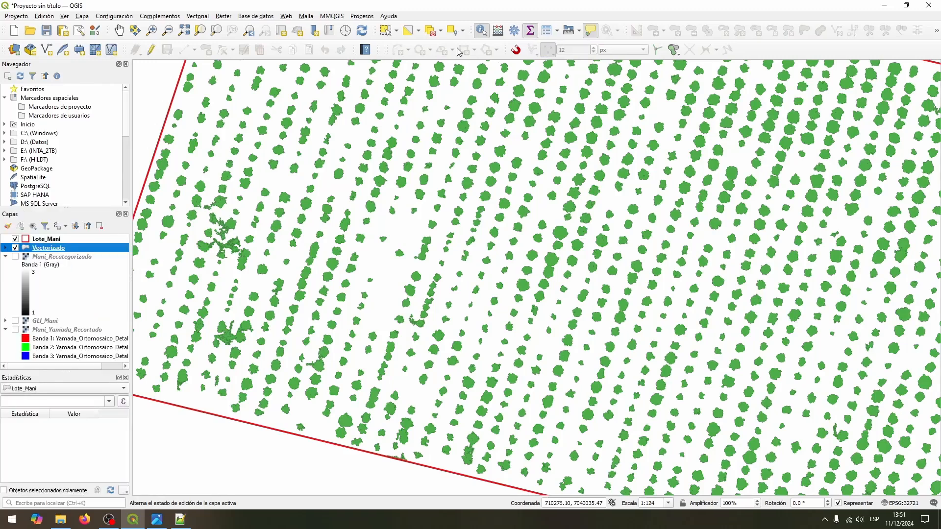
left_click(113, 402)
left_click(116, 402)
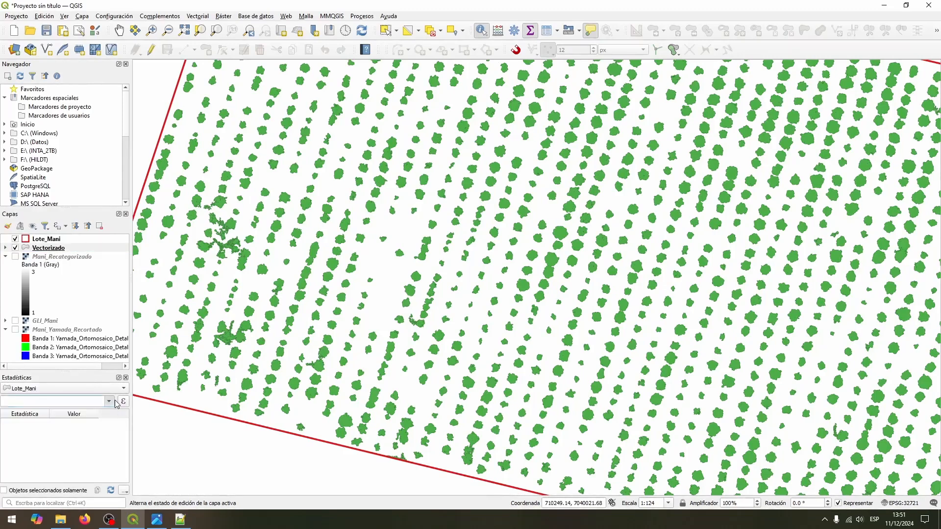
left_click(112, 401)
left_click(104, 391)
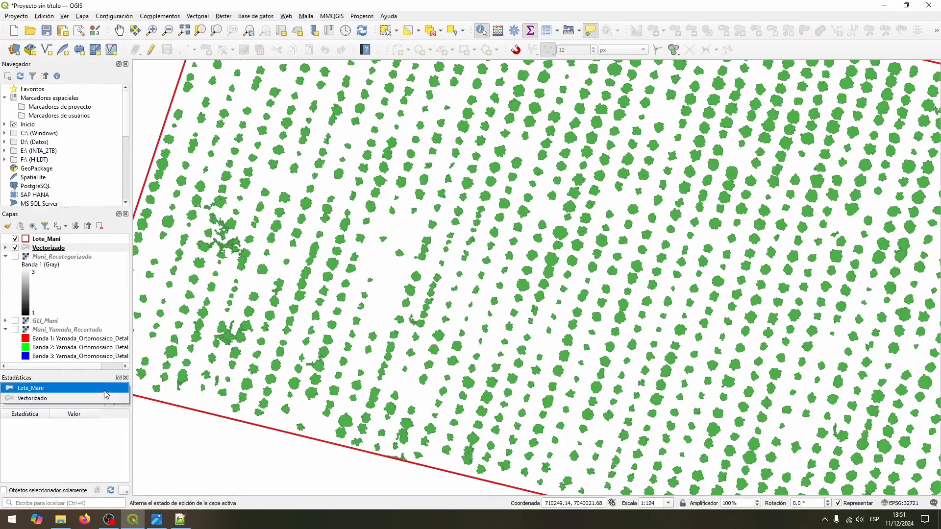
left_click(98, 399)
left_click(112, 402)
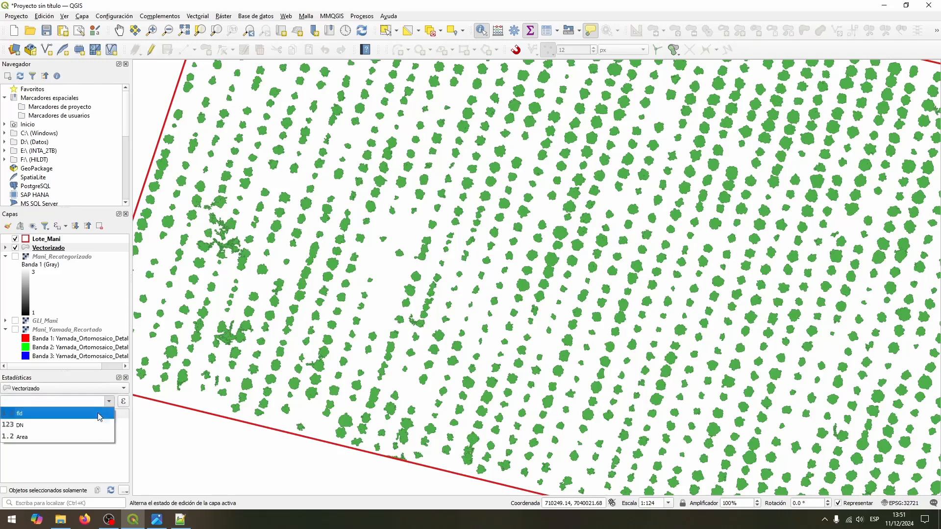
left_click(90, 434)
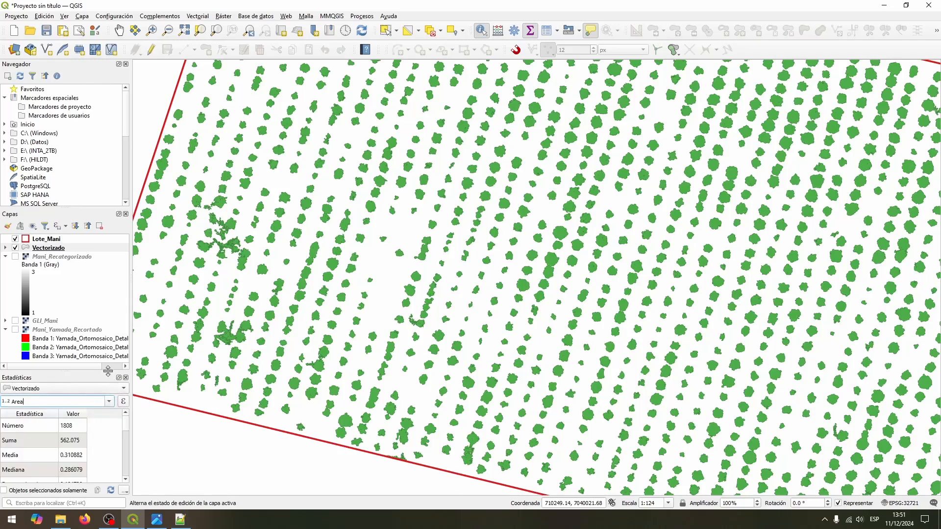
Step: Enlarge the statistics list and examine the mean, median and minimum plant areas
left_click_drag(108, 371, 107, 280)
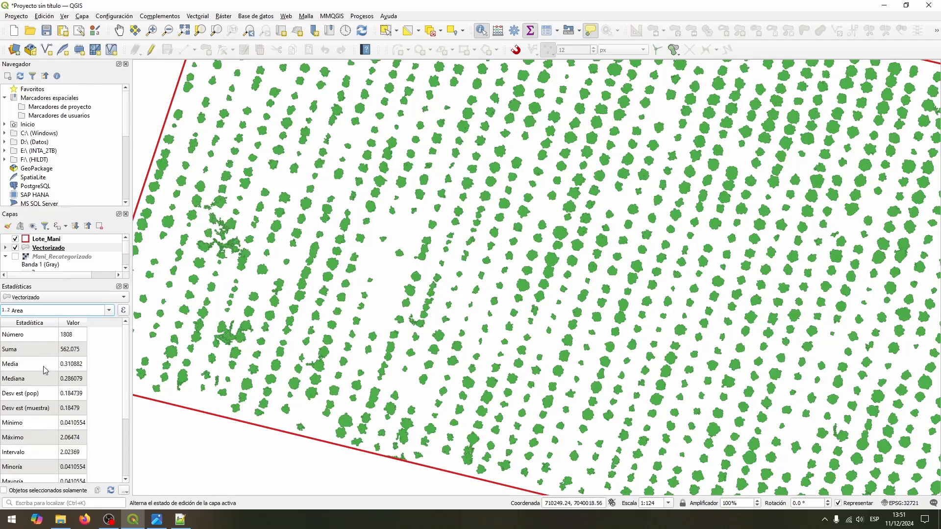
left_click(28, 368)
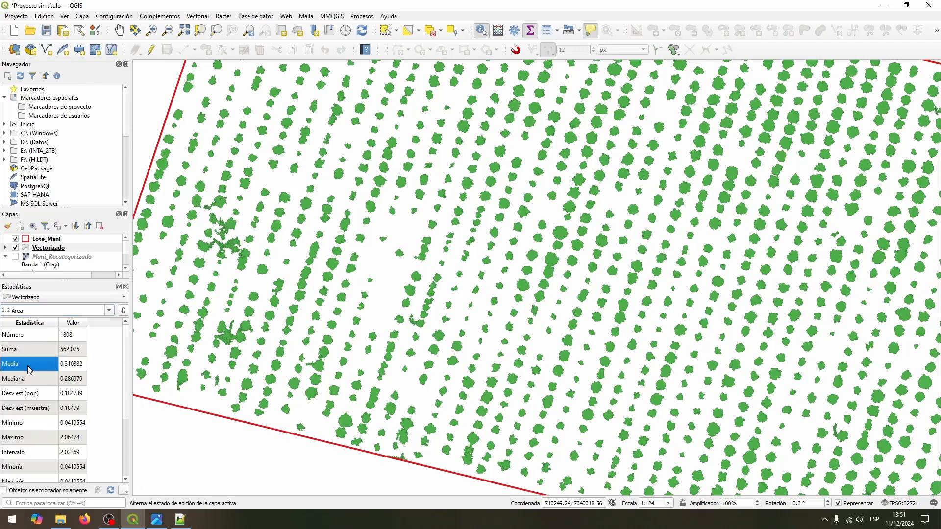
left_click(54, 381)
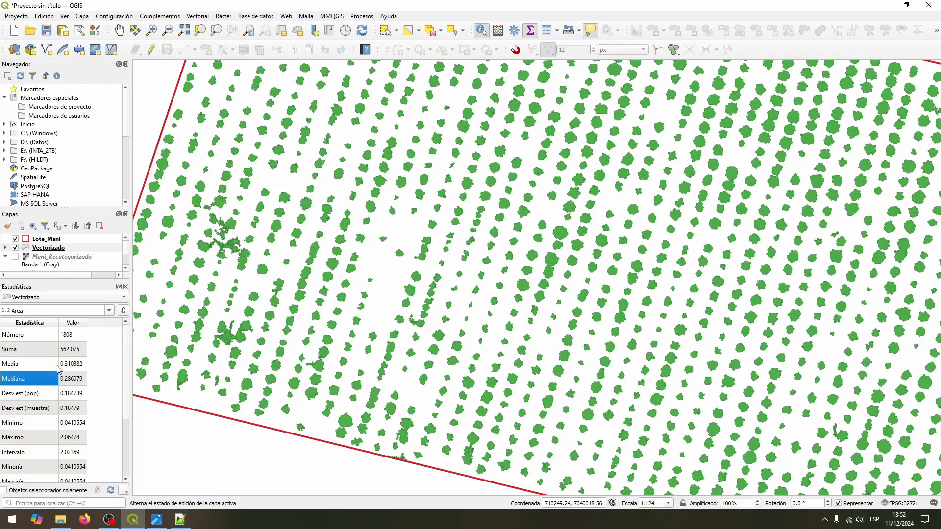
left_click(65, 365)
left_click(72, 384)
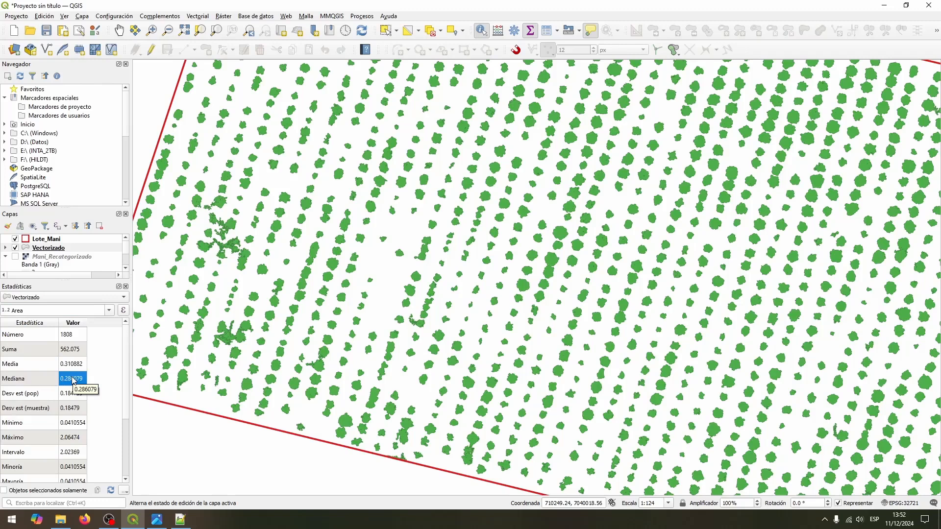
left_click(81, 424)
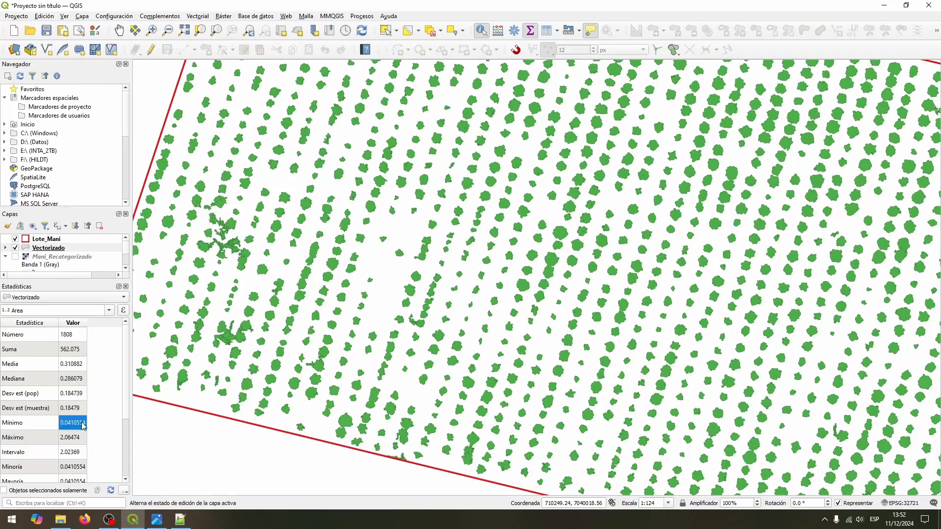
Step: Examine the maximum, mean, median and sum of the plant areas against the plants on the map
left_click(80, 437)
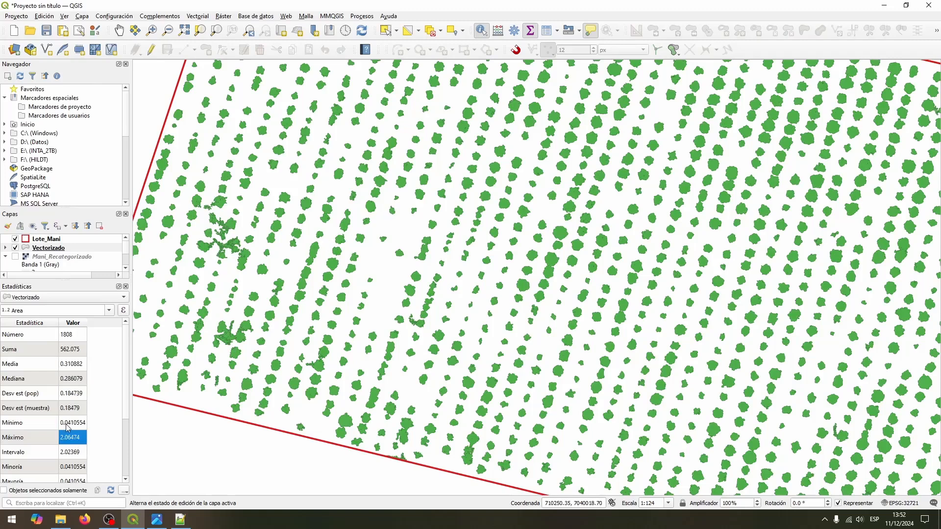
left_click(67, 368)
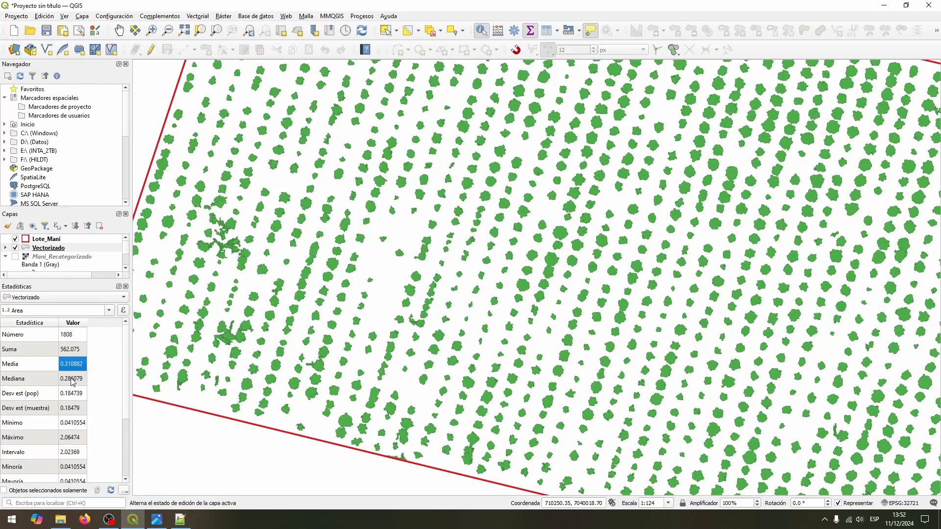
left_click(73, 382)
scroll(608, 316, "down", 1)
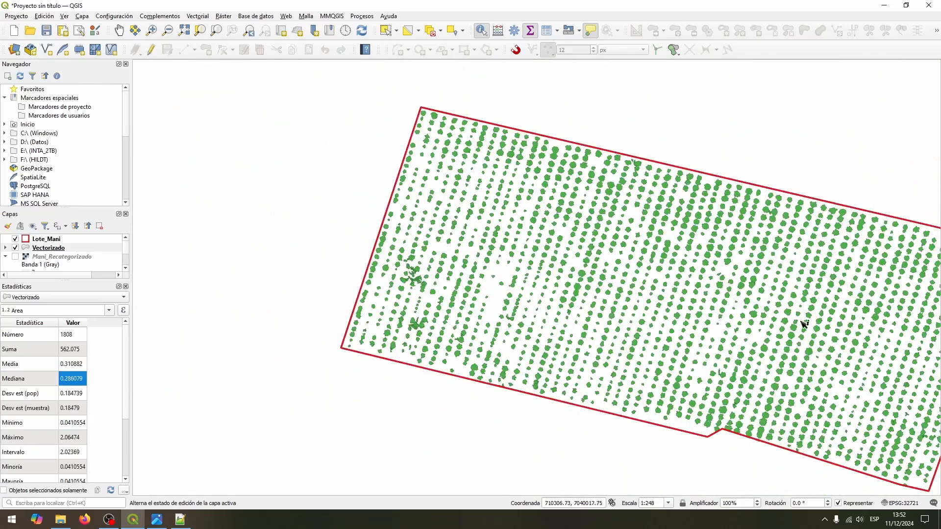
left_click_drag(804, 324, 479, 310)
scroll(479, 309, "up", 1)
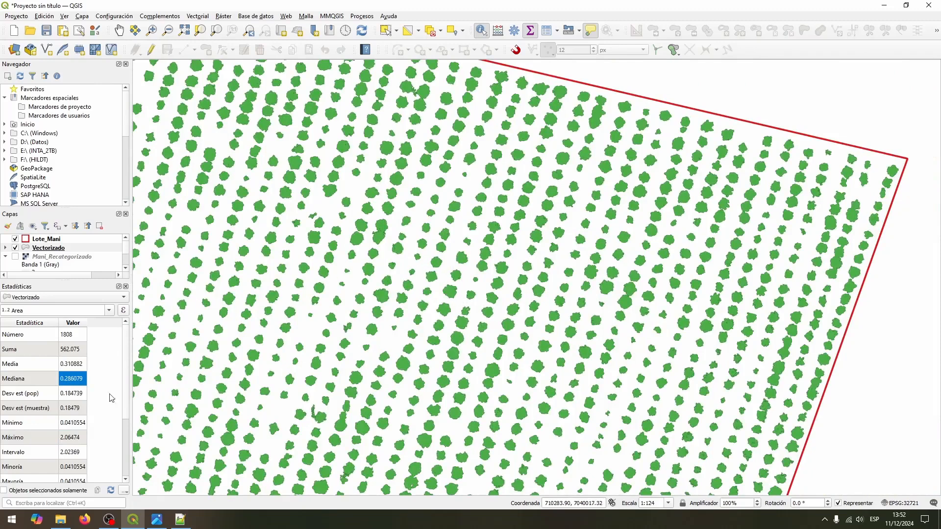
left_click(74, 355)
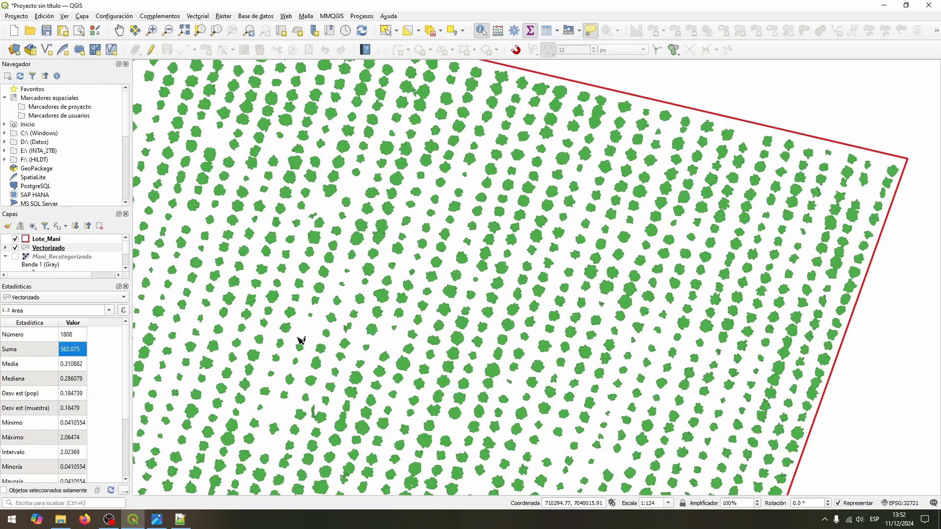
left_click_drag(300, 340, 529, 315)
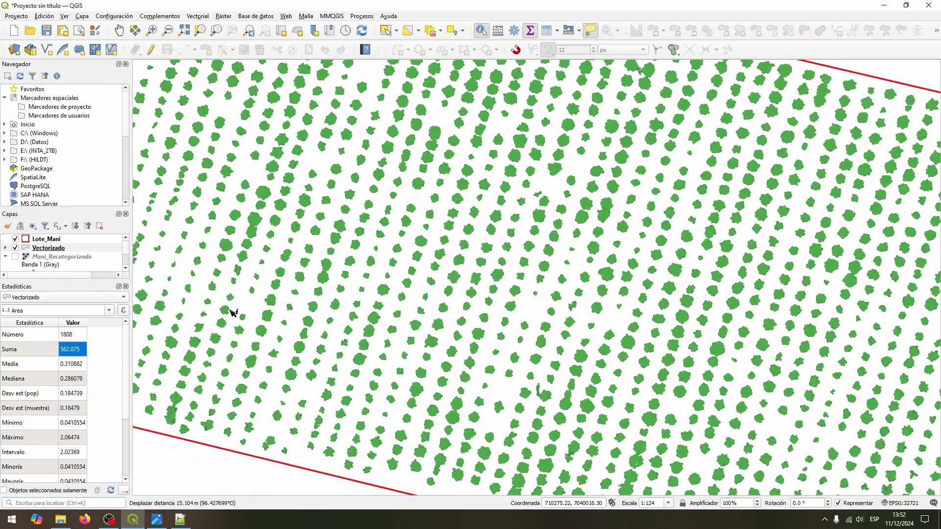
scroll(229, 317, "down", 1)
left_click_drag(229, 317, 366, 312)
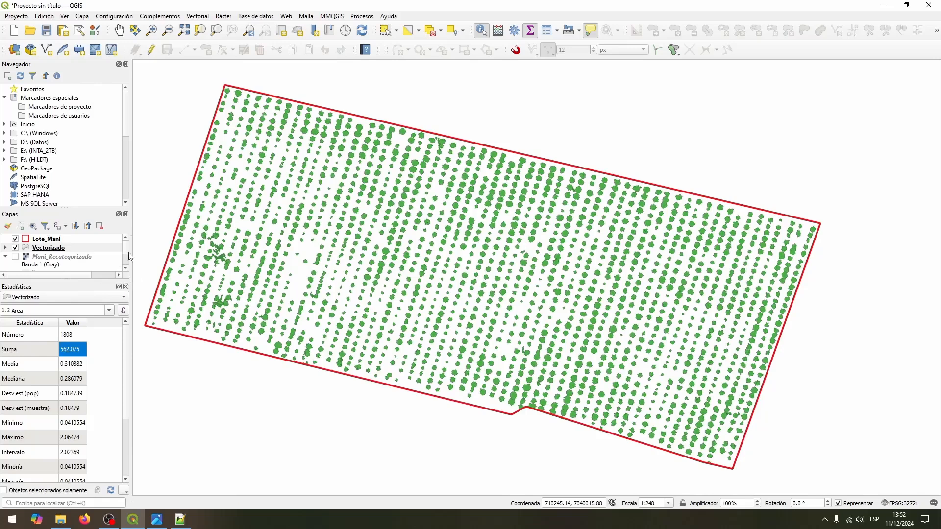
Step: Identify the Lote_Mani polygon to check its attributes, and redisplay the statistics of the Vectorizado layer
left_click(126, 286)
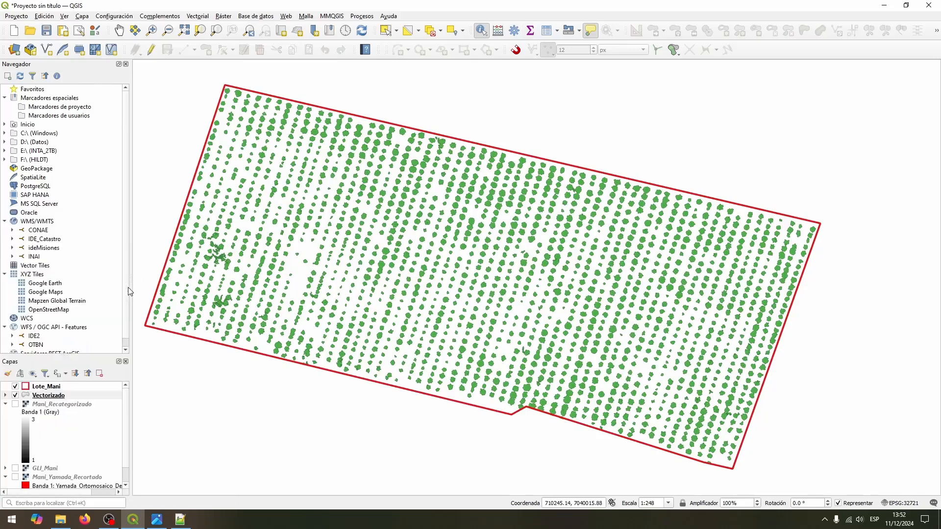
left_click(61, 388)
left_click(296, 290)
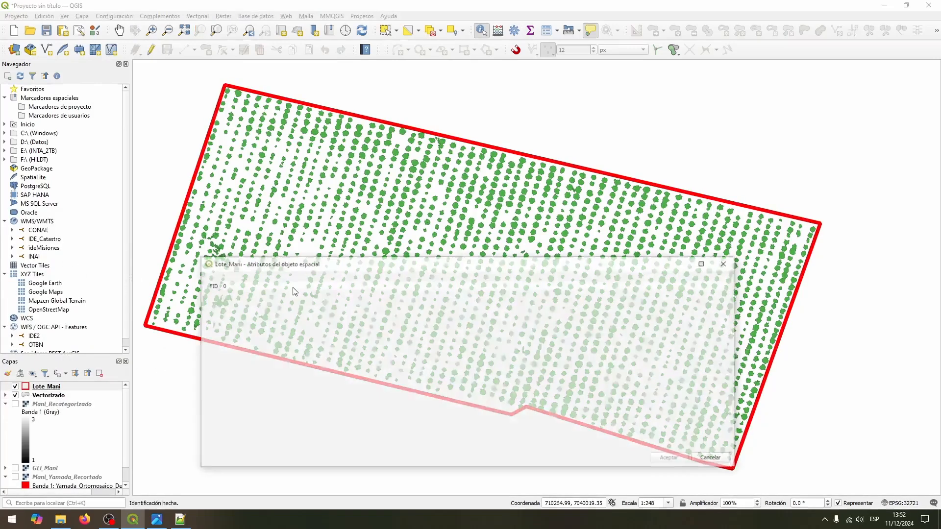
left_click(714, 459)
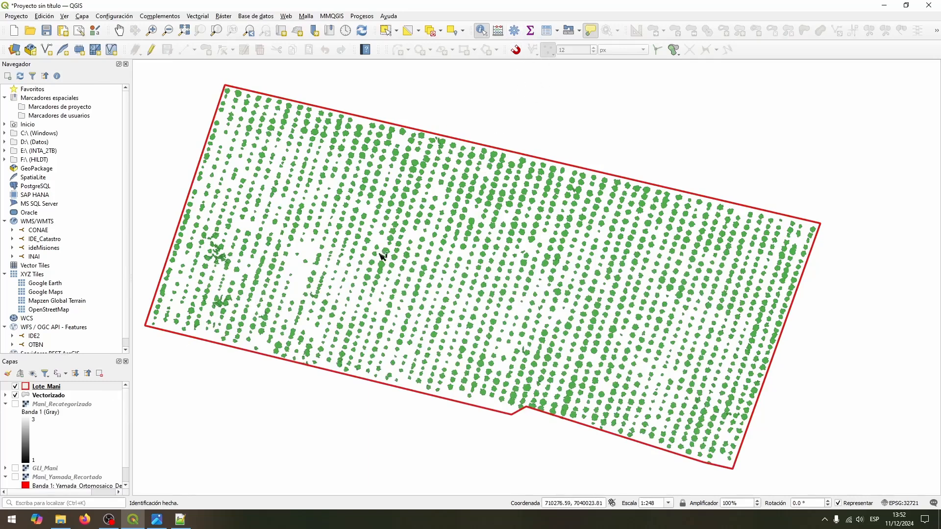
left_click(108, 395)
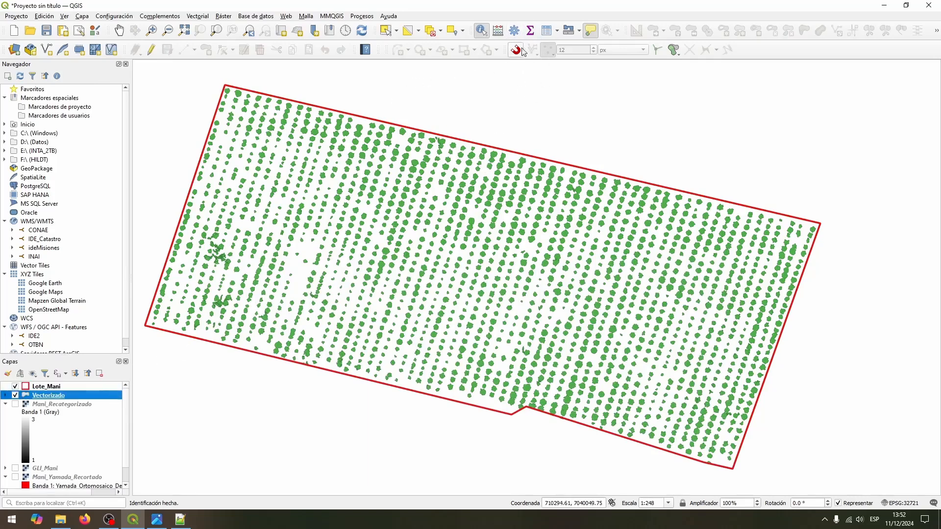
left_click(530, 31)
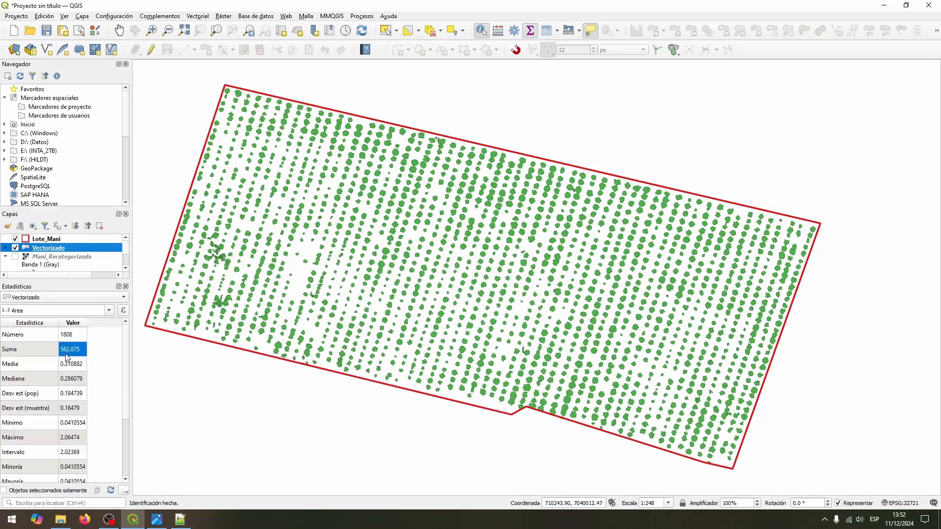
Step: Switch to Notepad++ and add the lines "Superficie Cubierta: 562 m2 con Mani" and "Tamaño del lote: ¿?" to the notes
left_click(180, 519)
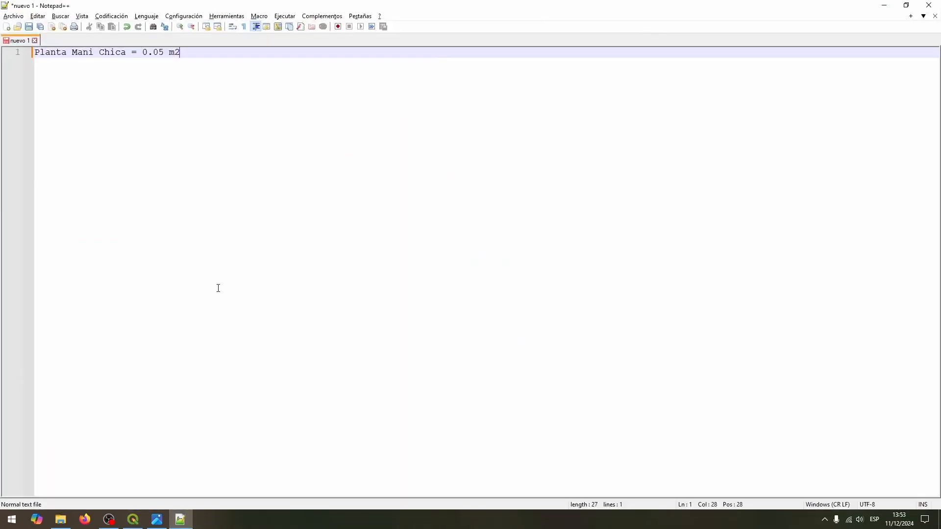
key("Return")
key("Return")
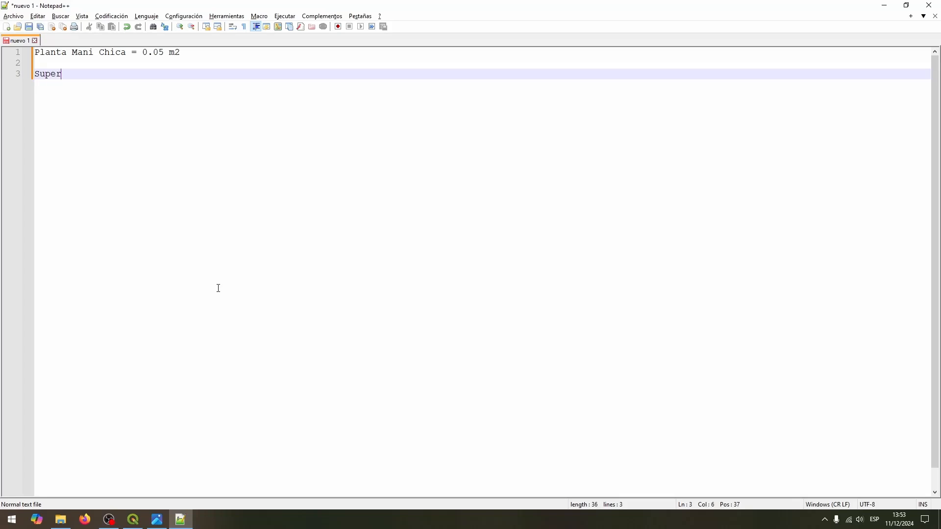
type("Superfiec")
key("BackSpace")
key("BackSpace")
type("cie:")
key("alt+Tab")
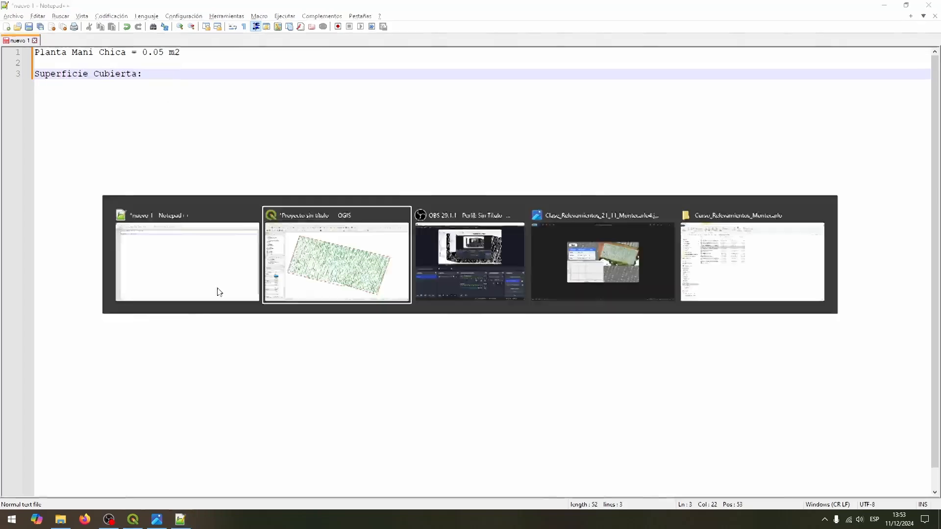
key("alt+Tab")
type("562")
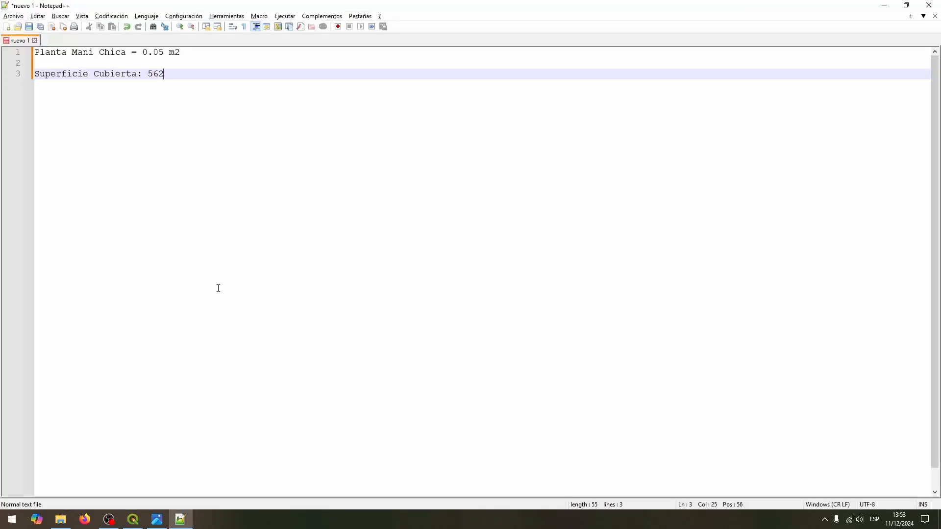
type(" m2 d")
type("con Mani")
key("Return")
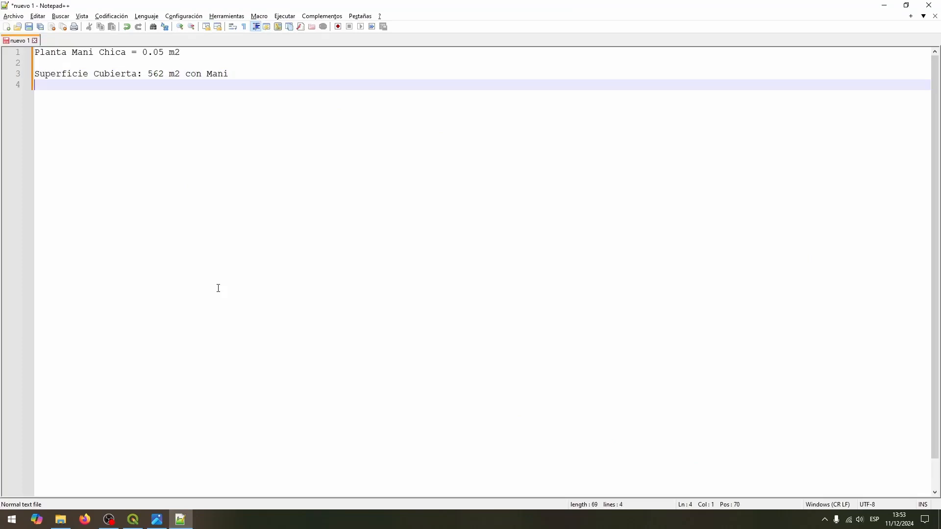
type("Tamaño del lote: ¿?")
Step: Switch to QGIS, close the statistics, and open the attribute table of the Lote_Mani layer in edit mode
key("alt+Tab")
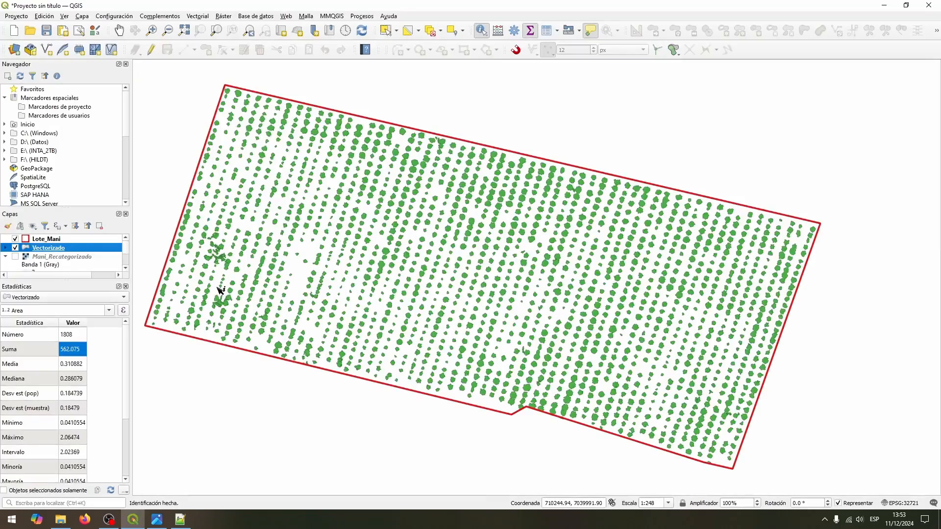
left_click(125, 286)
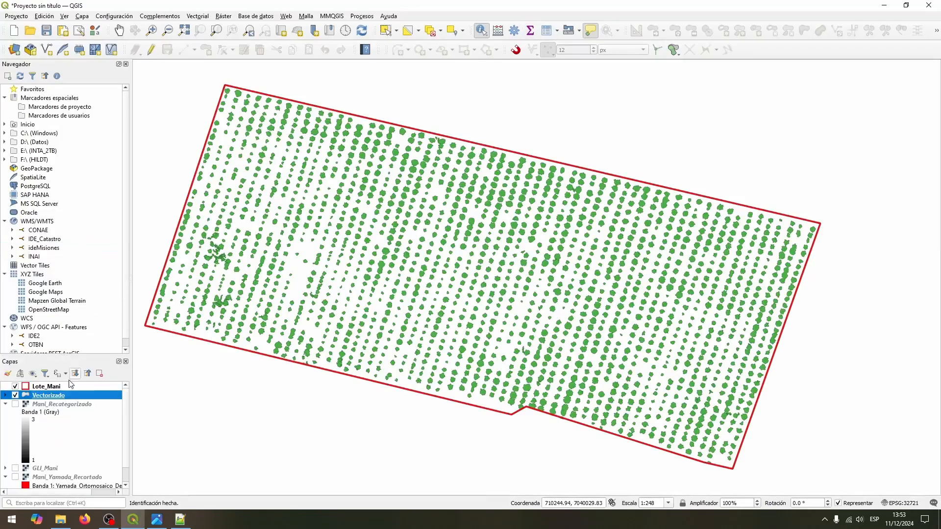
left_click(69, 387)
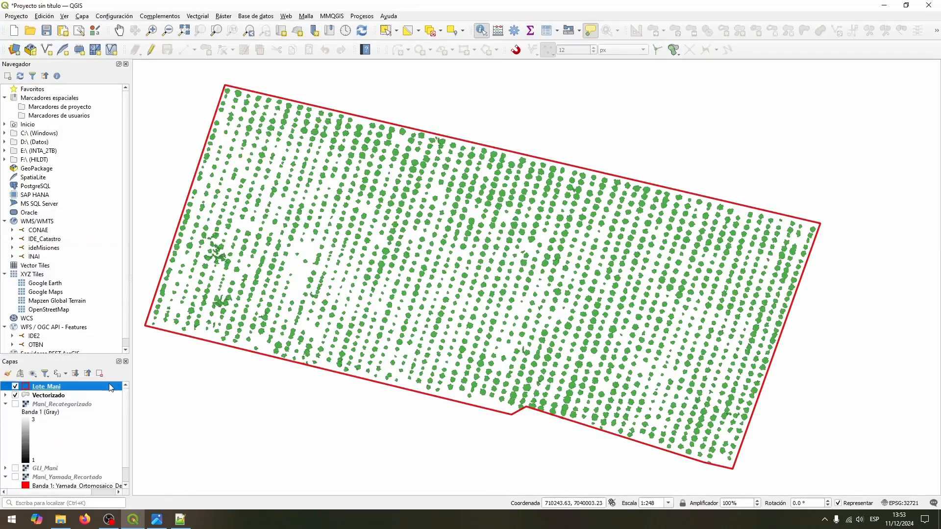
left_click(546, 31)
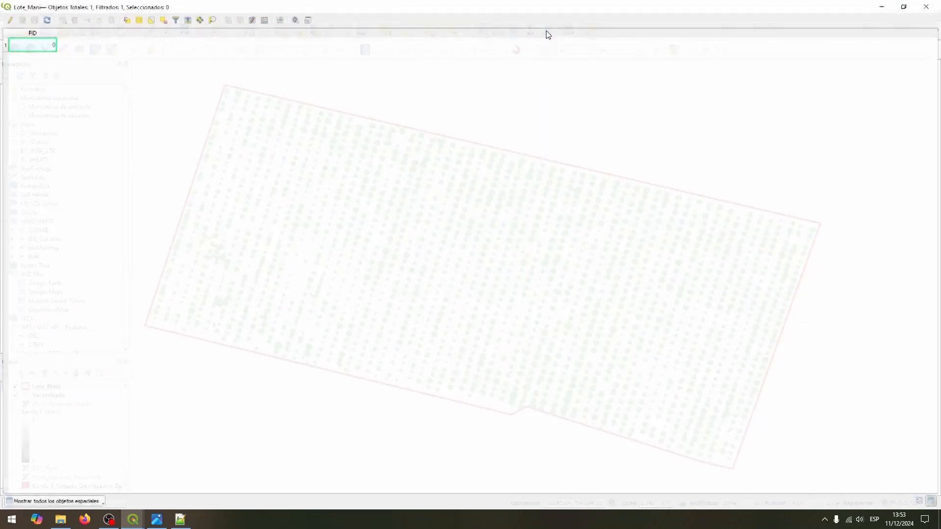
left_click(8, 20)
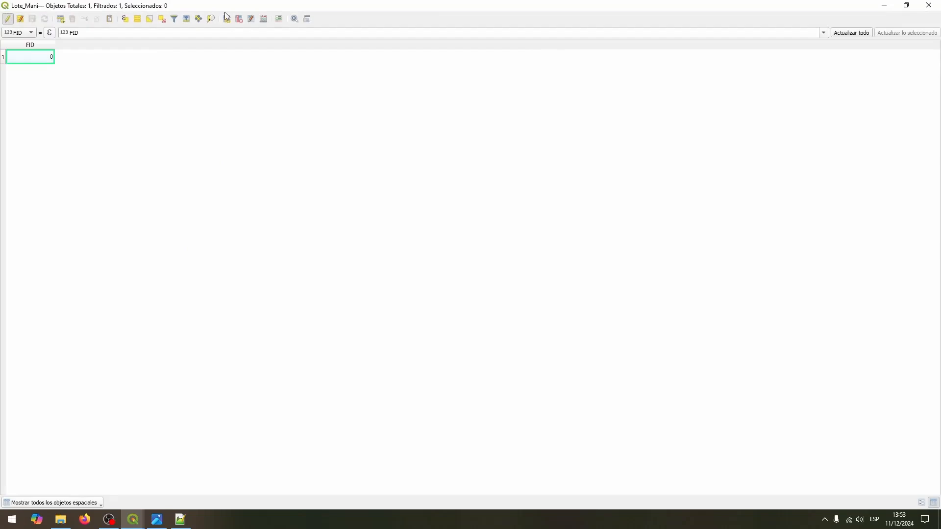
Step: Create a decimal field named Superficie in Lote_Mani with the field calculator, using the expression $area
left_click(264, 20)
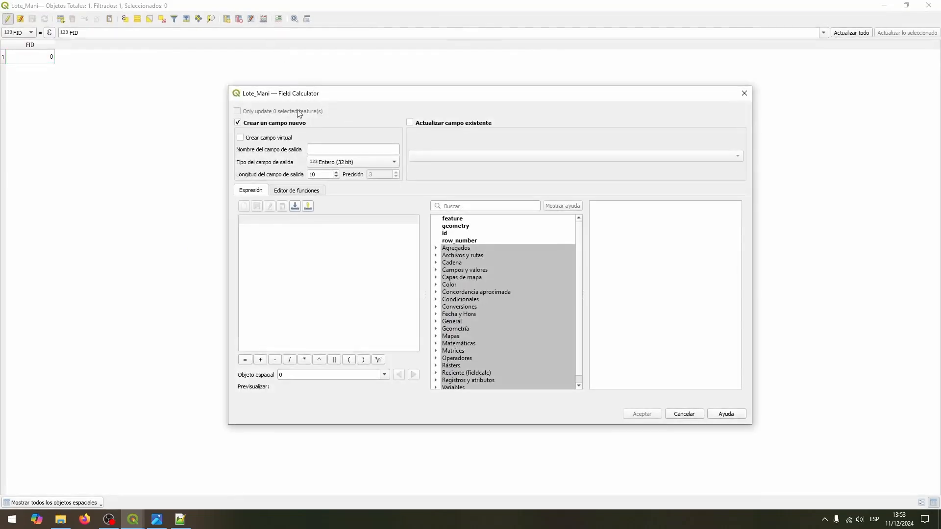
left_click(328, 150)
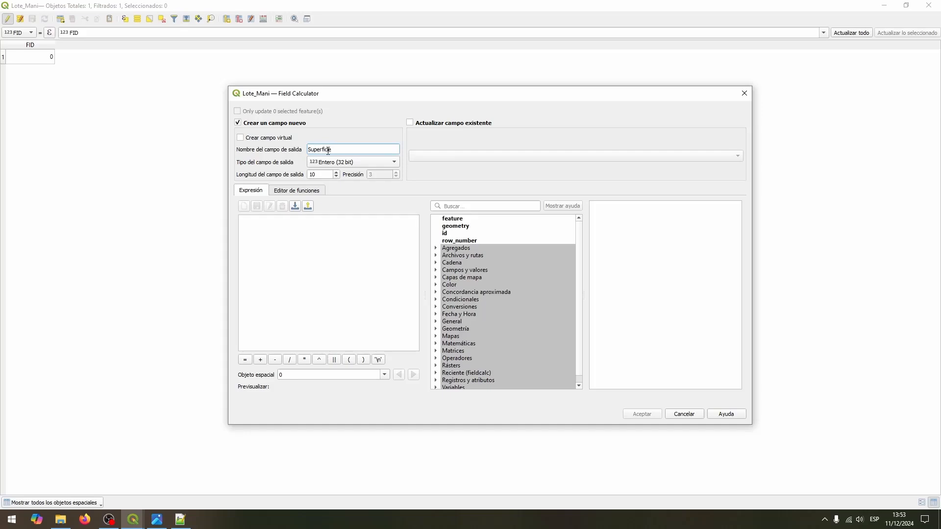
left_click(342, 163)
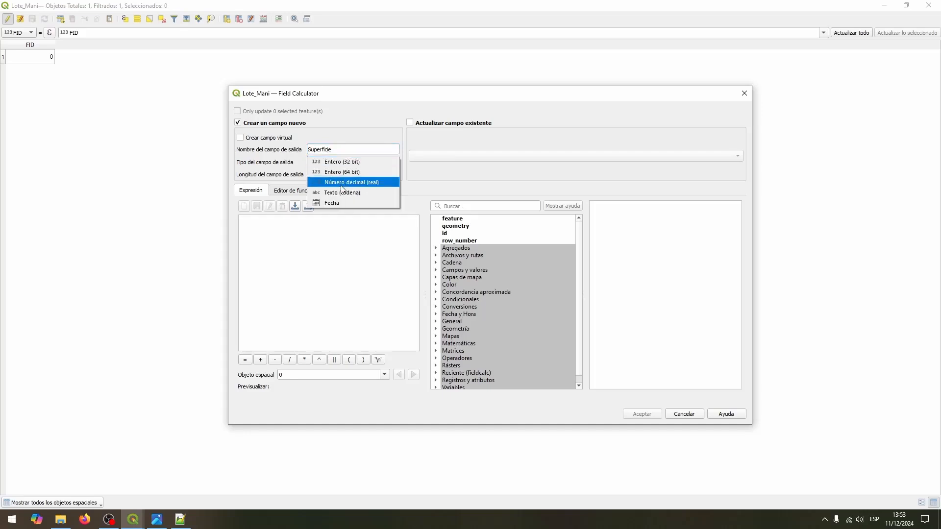
left_click(342, 187)
left_click(335, 239)
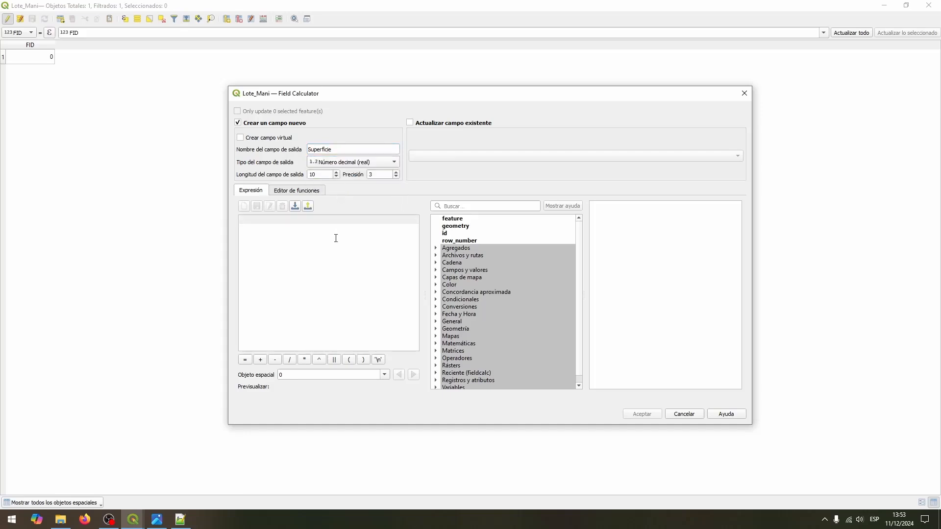
type("$area")
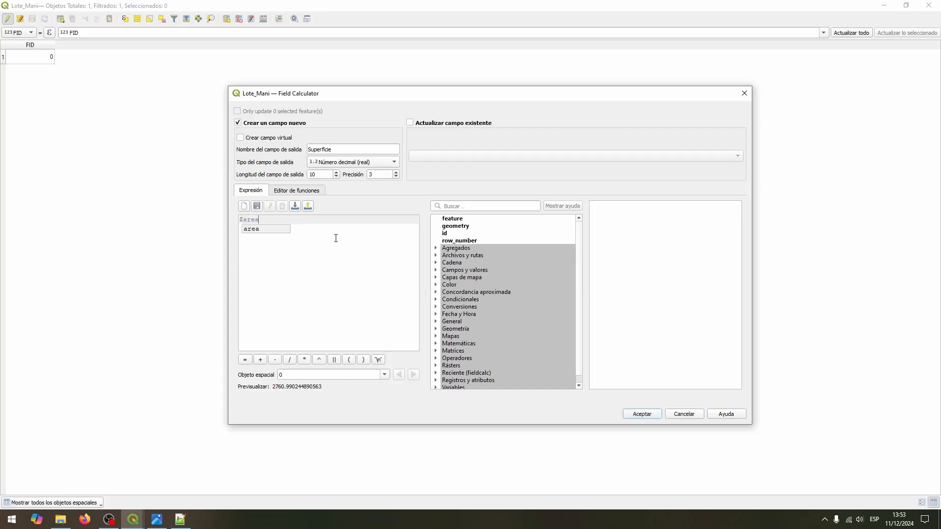
left_click(642, 415)
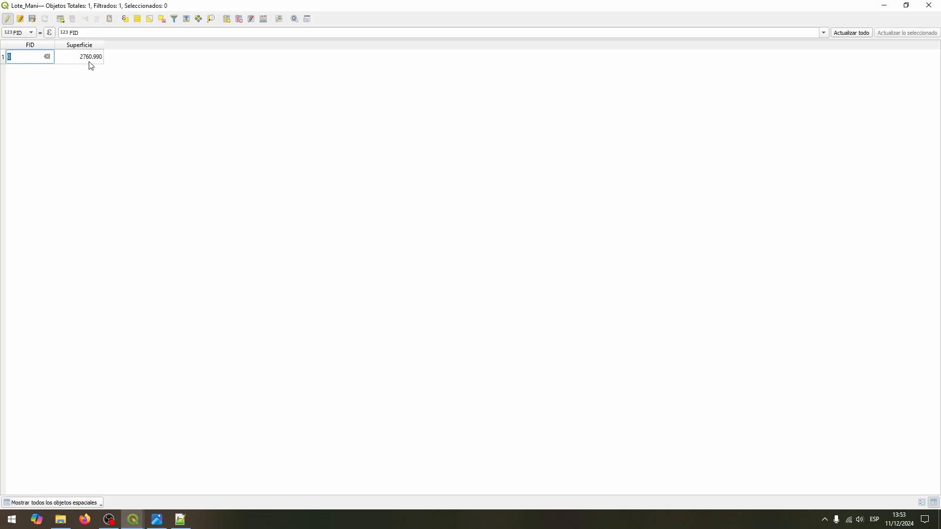
Step: Switch to Notepad++ and complete the lot size line as "Tamaño del lote: 2761 m2 del lote"
key("alt+Tab")
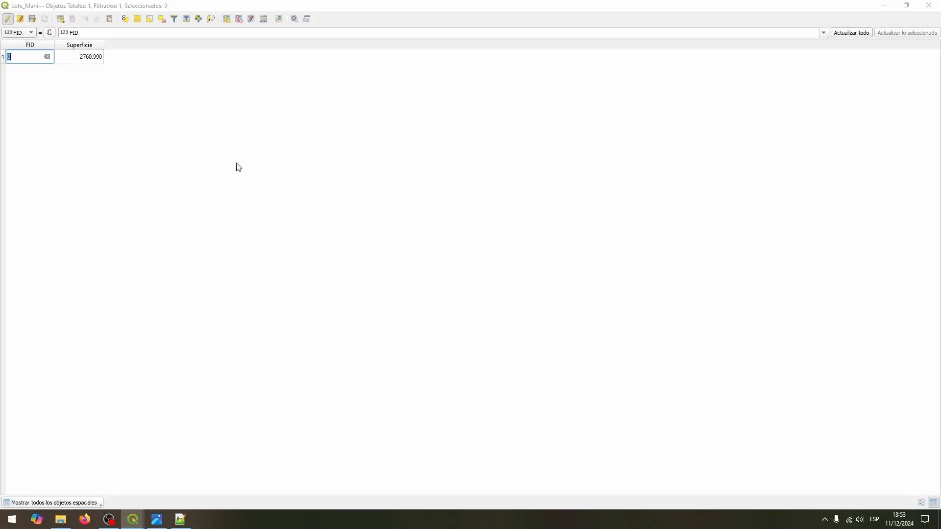
key("alt+Tab")
key("alt+Tab")
key("alt+Tab")
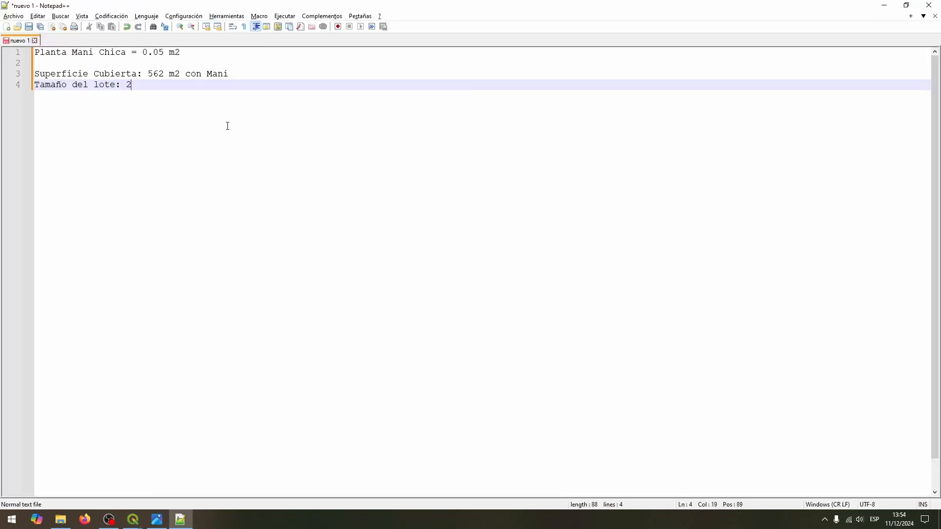
type("m2")
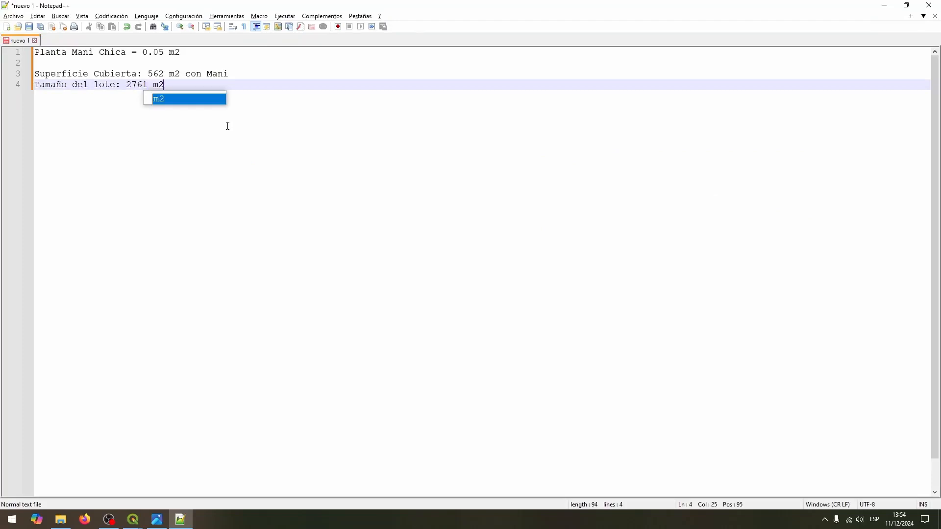
type(" del lote")
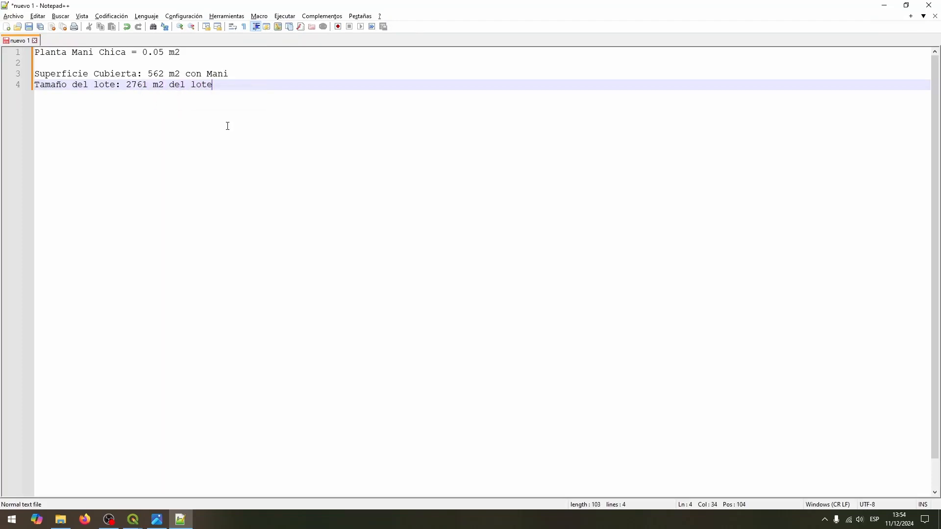
Step: Add a "% de cobertura:" line below the lot size and open the Windows calculator
key("Return")
key("Return")
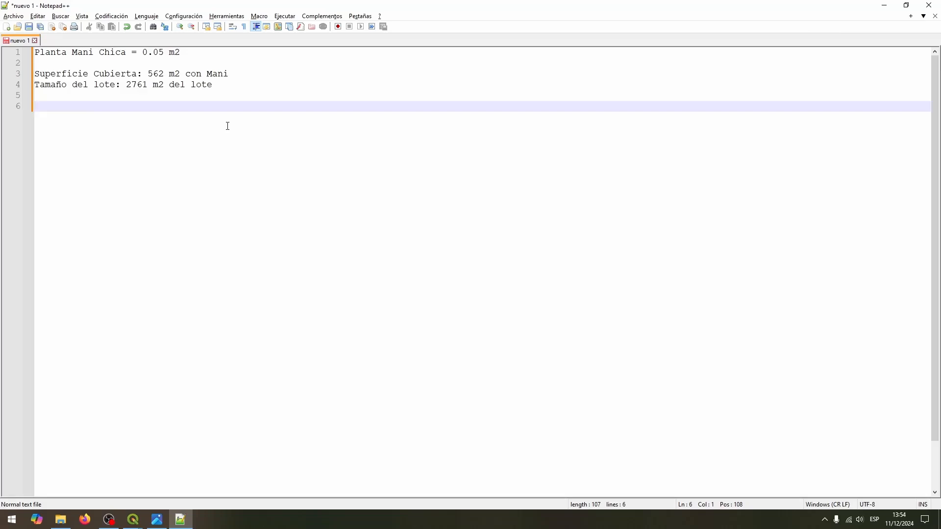
type("% de cobertura:")
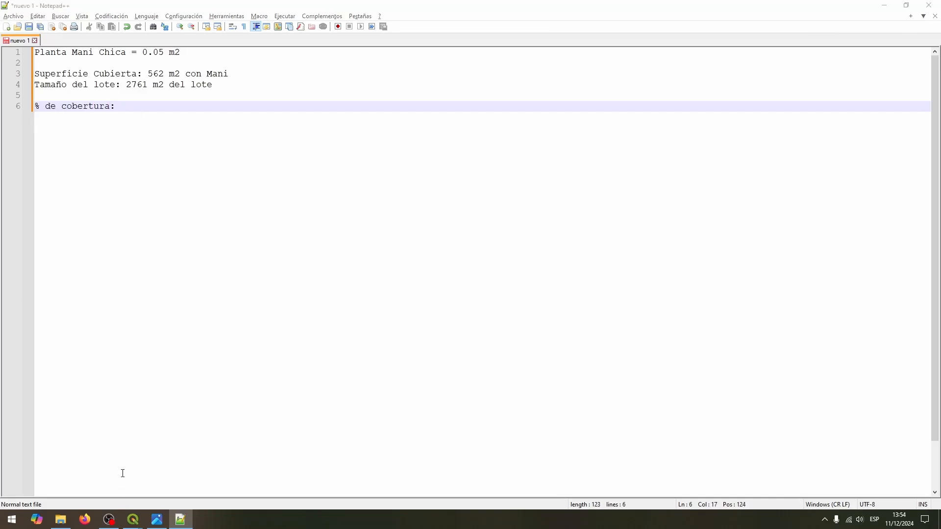
key("super")
type("calc")
key("Return")
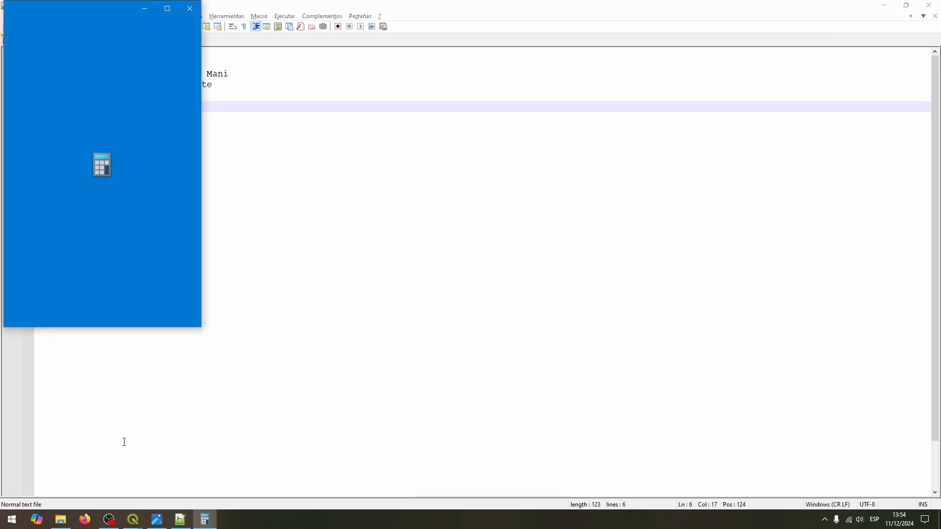
Step: Divide the covered surface of 562 by the lot size of 2761 in the calculator
left_click_drag(78, 15, 539, 98)
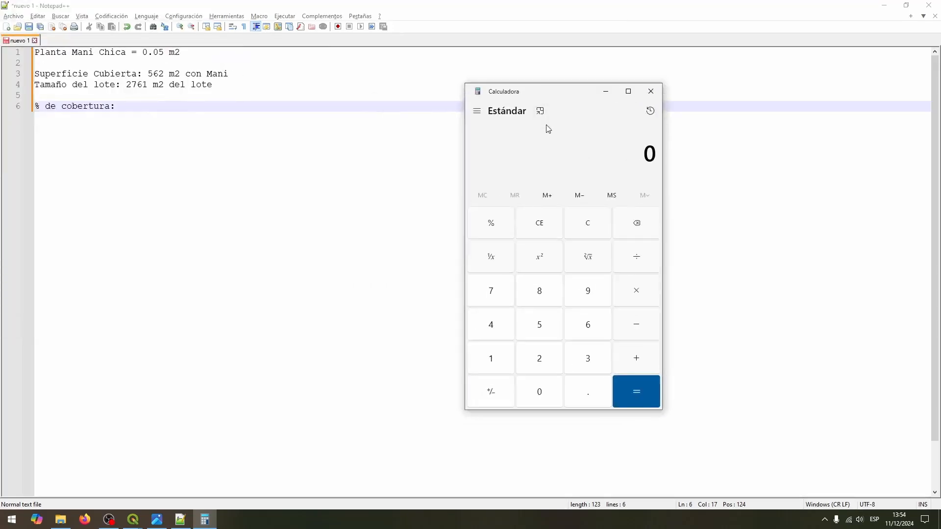
type("56")
type("2 ÷ ")
type("2,761")
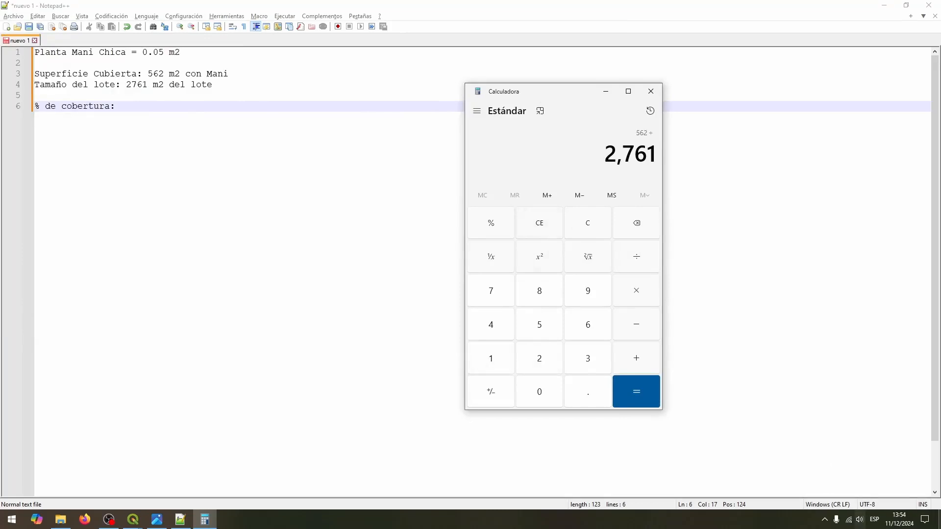
left_click(635, 391)
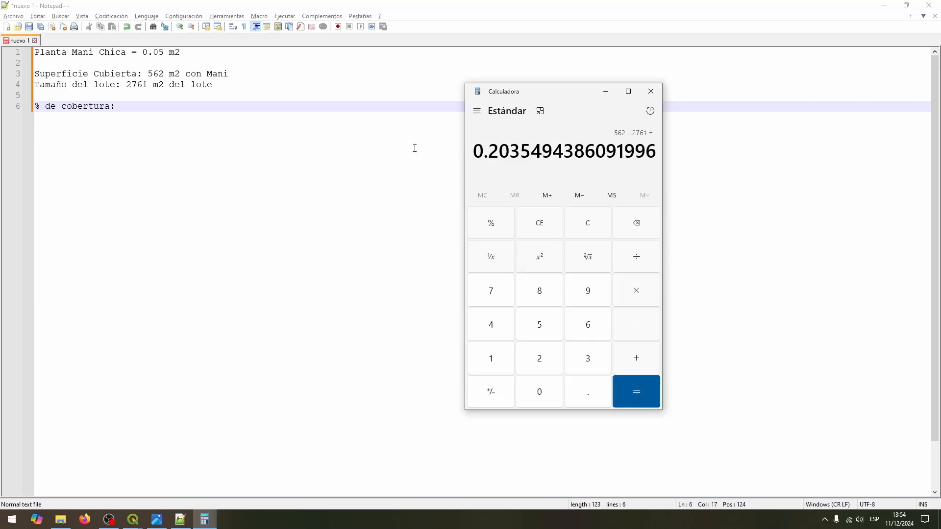
Step: Return to Notepad++ and complete the coverage line as "% de cobertura: 0.20 = 20%", with a blank line below it
left_click(310, 107)
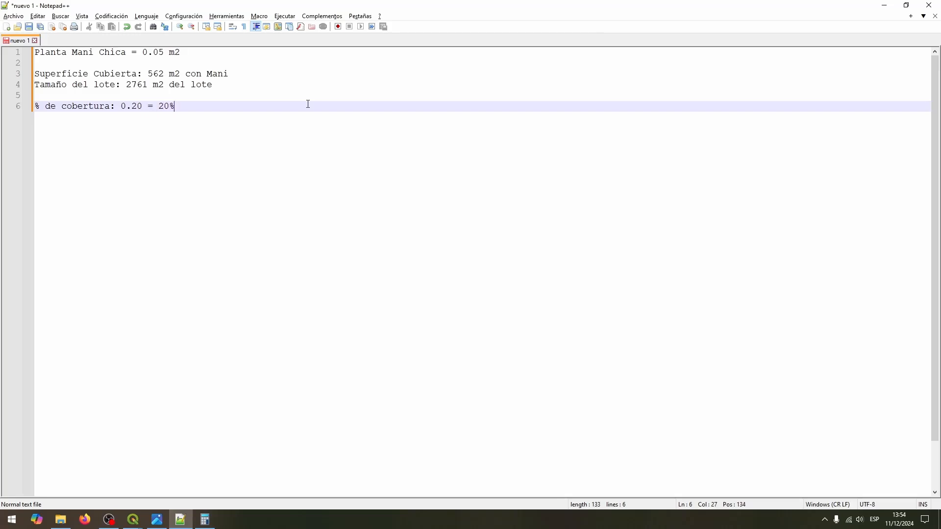
key("Return")
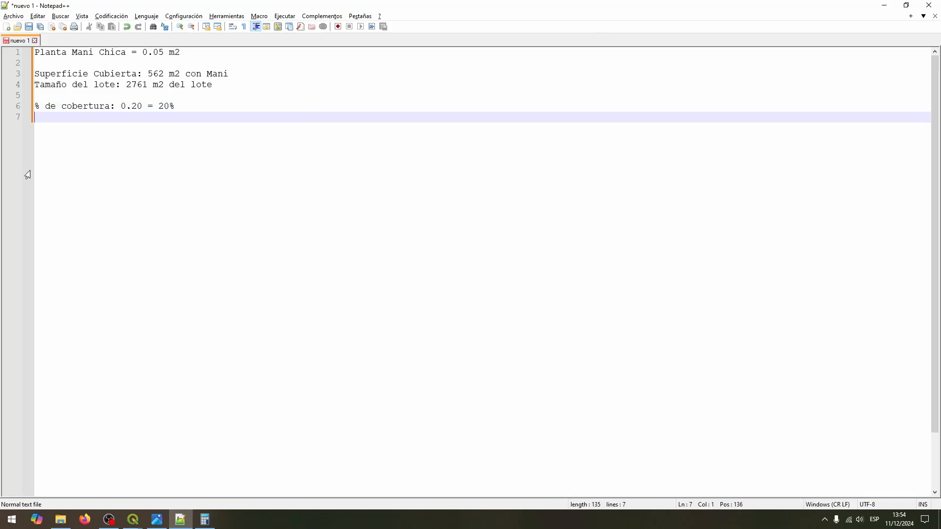
key("Return")
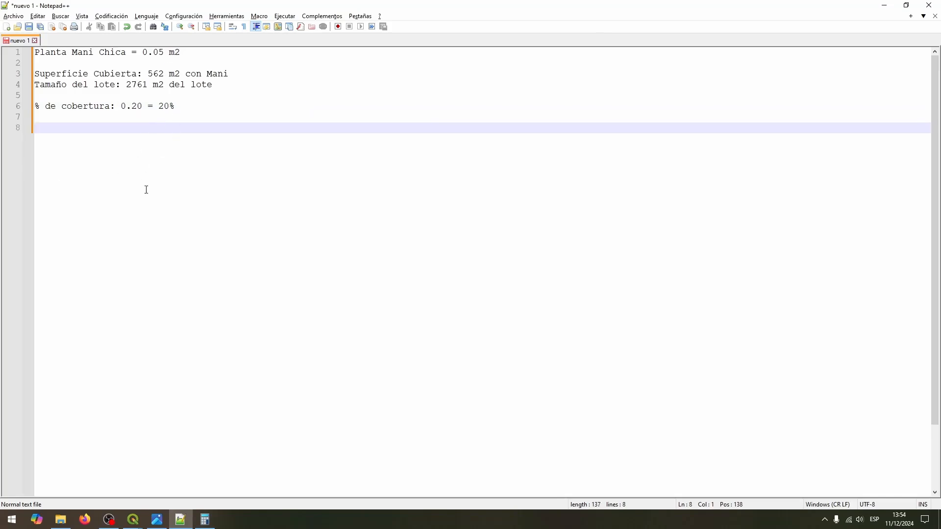
Step: Add the line "Tamaño de la planta promedio= 0.3 m2" below the coverage percentage, followed by a blank line
type("Tamañ")
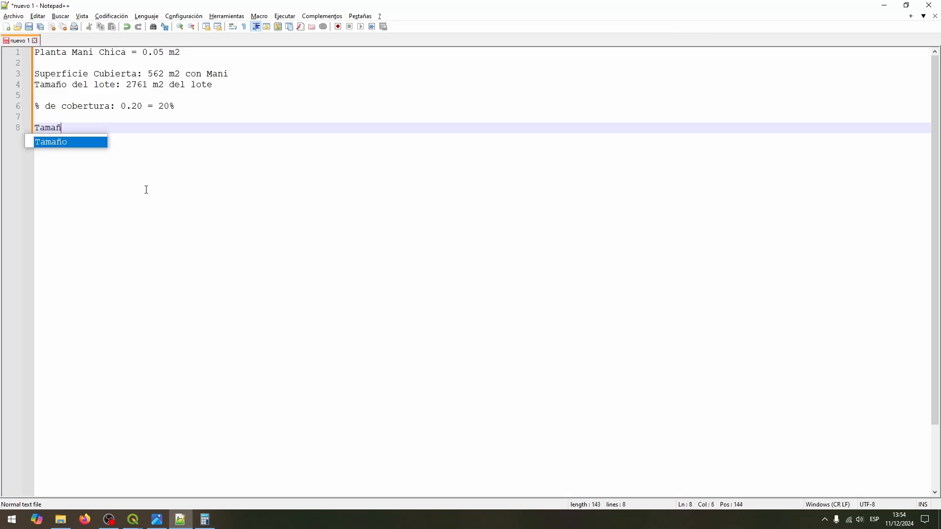
type("o de la planta ")
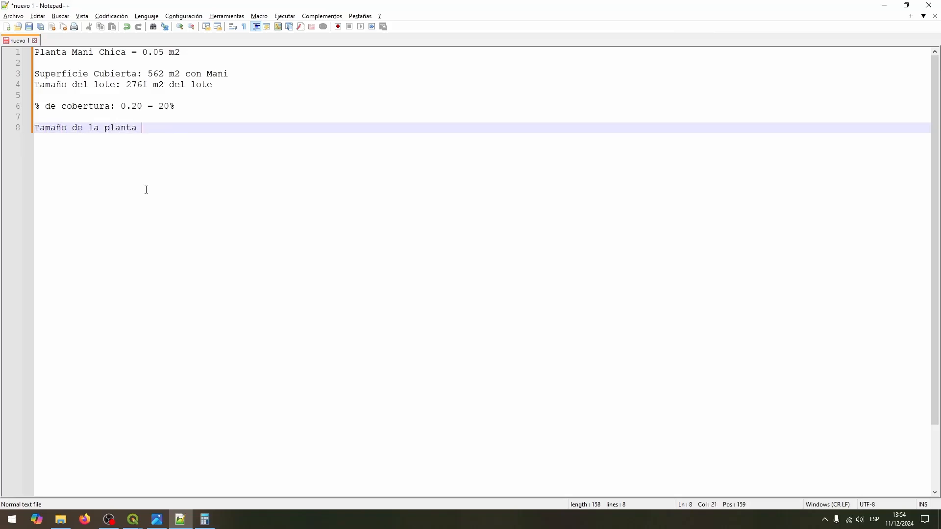
type("medi")
key("BackSpace")
type("pro")
type("m")
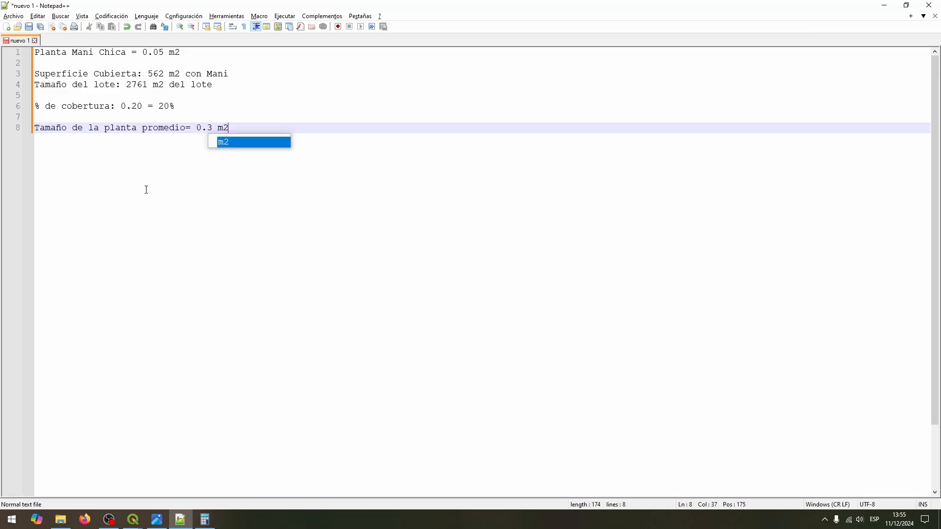
type("2")
key("Return")
key("Return")
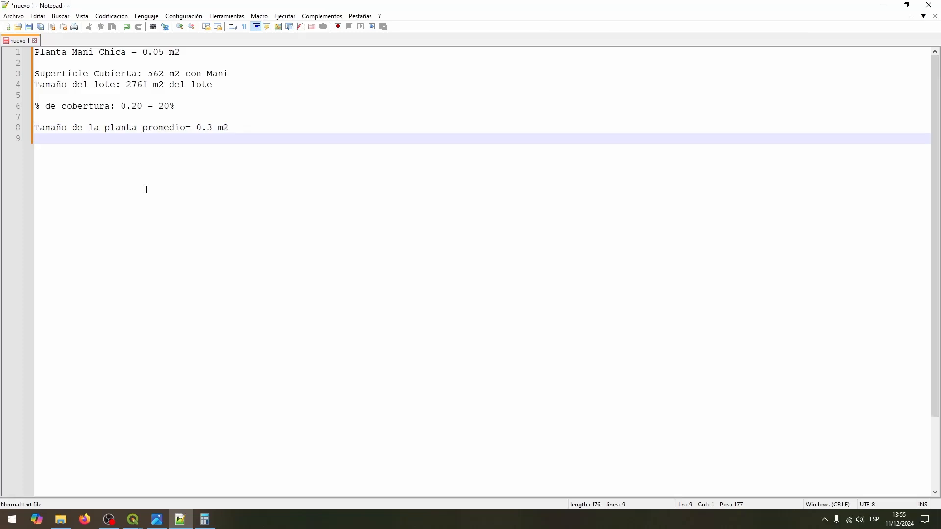
key("Return")
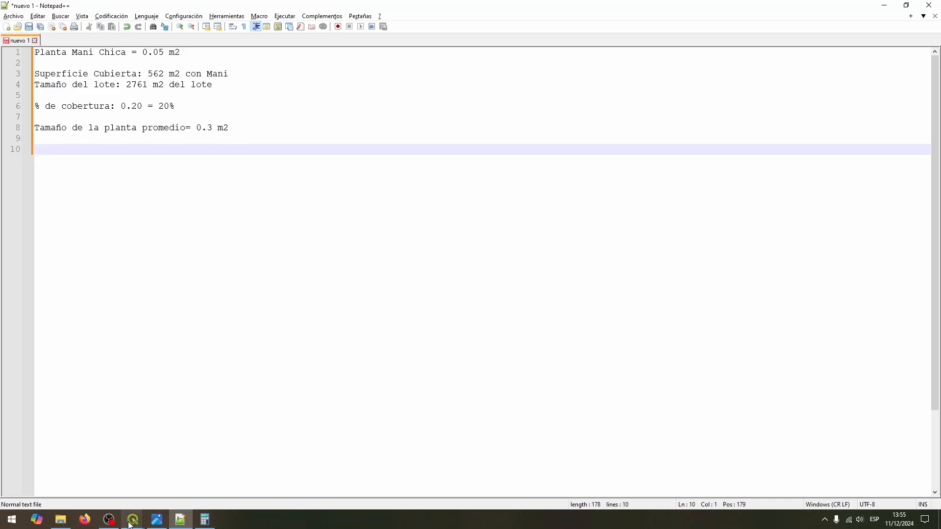
Step: Switch to the QGIS project window, end editing of Lote_Mani, and show the Area statistics of the Vectorizado layer
mouse_move(135, 524)
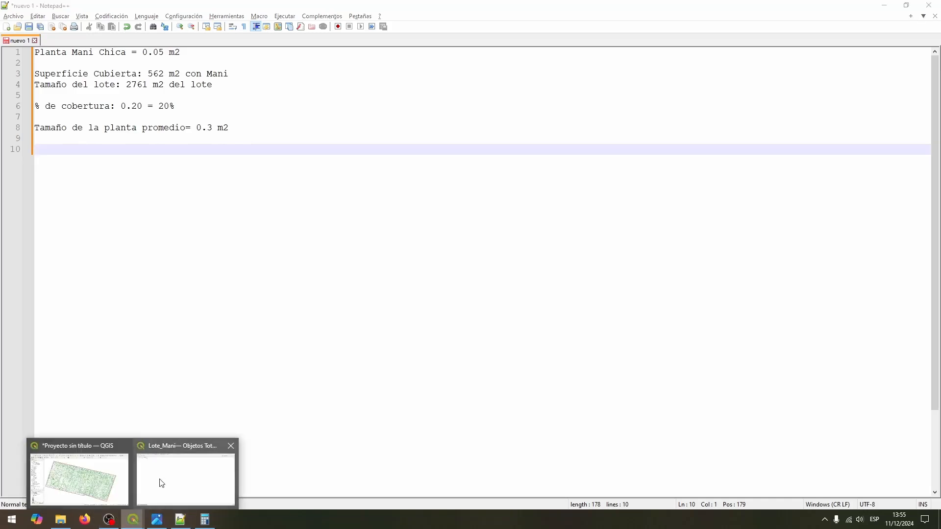
mouse_move(161, 484)
left_click(113, 488)
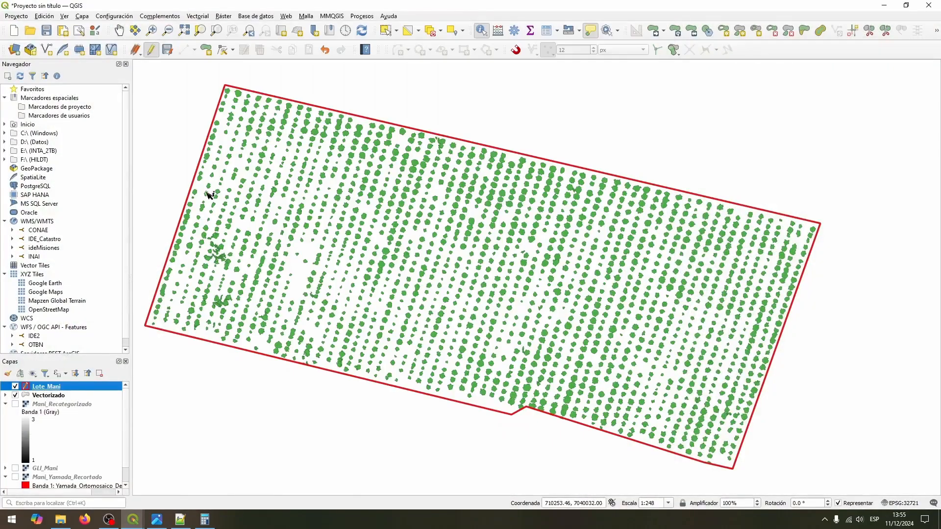
left_click(151, 50)
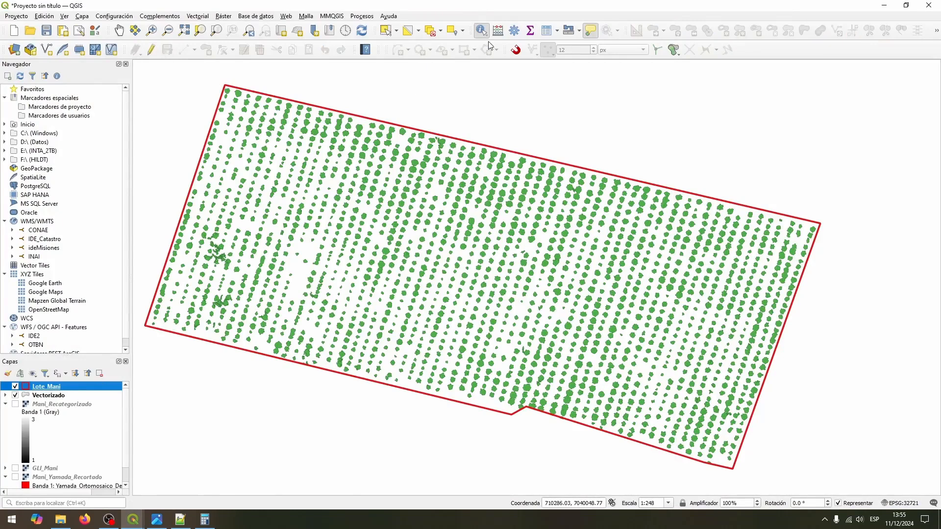
left_click(101, 396)
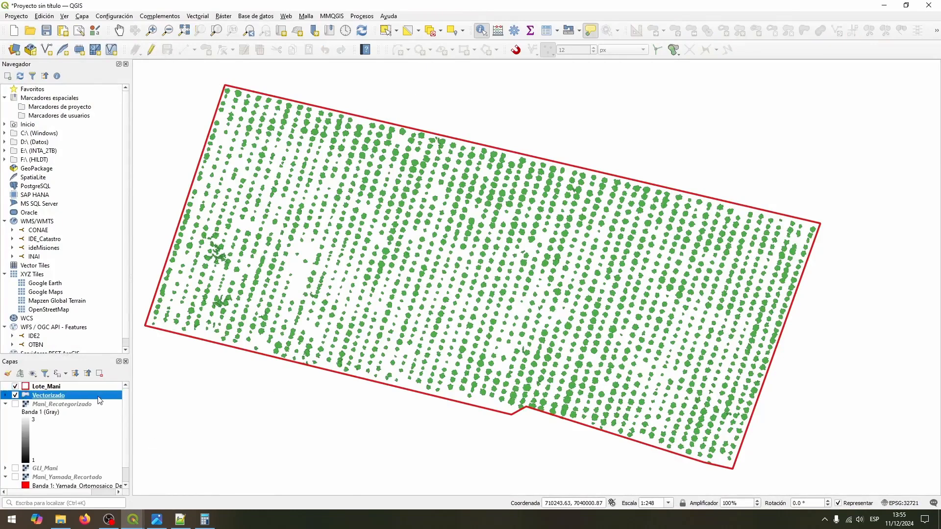
left_click(530, 31)
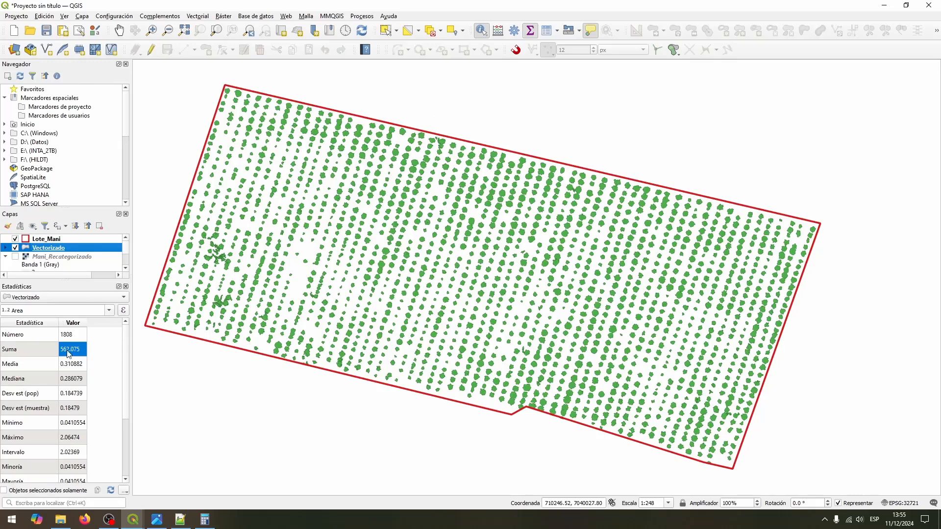
Step: Take the number of features from the statistics and note it in Notepad++ as "Cantidad de plantas: 1808"
left_click(72, 335)
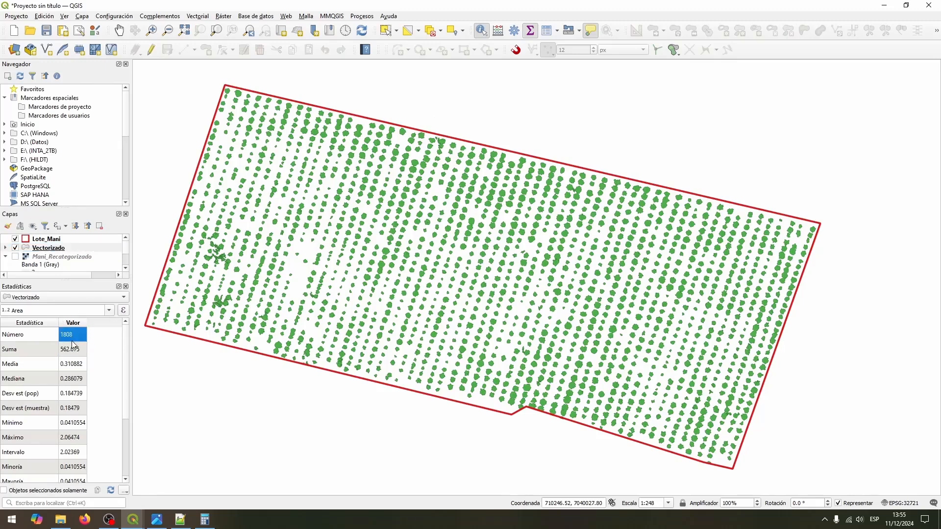
key("alt+Tab")
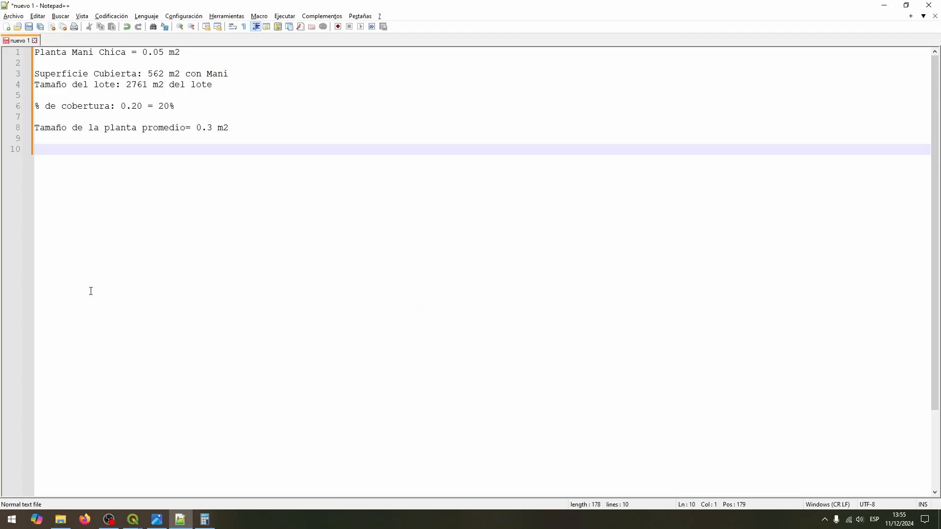
type("Cantidad de plantas: 180")
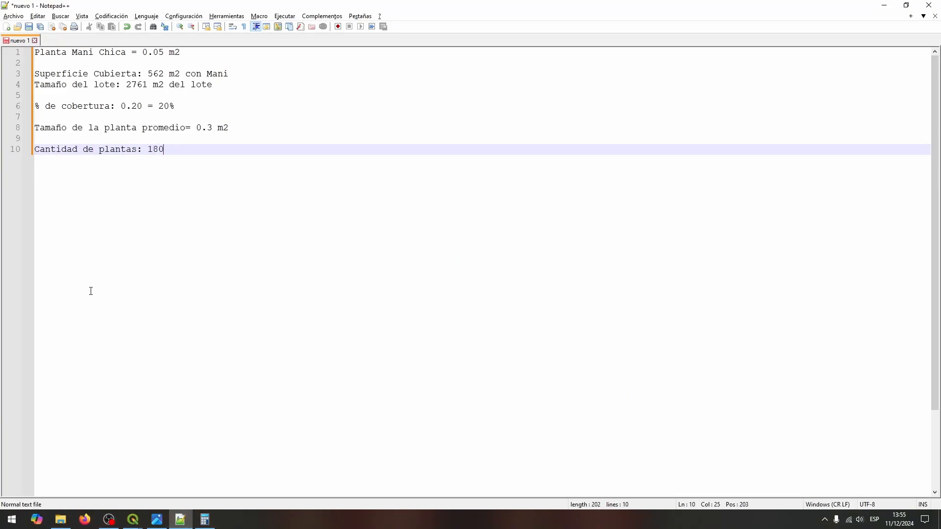
Step: Switch to QGIS and identify the two irregular merged plant clusters in Vectorizado to check their areas
key("alt+Tab")
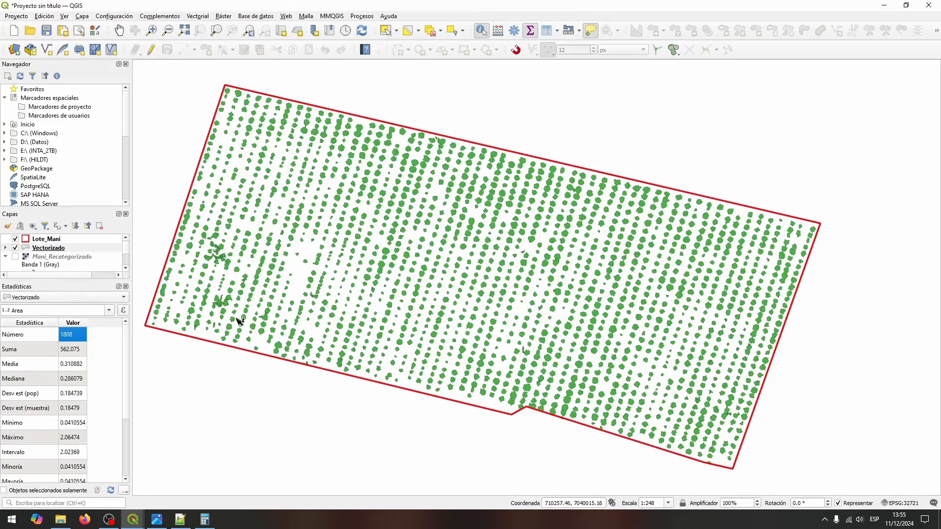
scroll(228, 264, "up", 3)
scroll(210, 245, "up", 1)
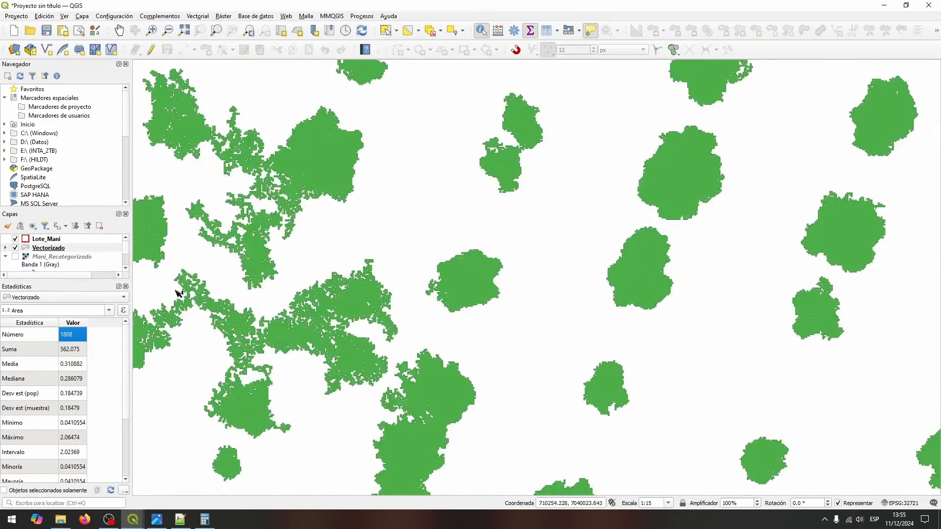
scroll(196, 309, "down", 1)
left_click(234, 229)
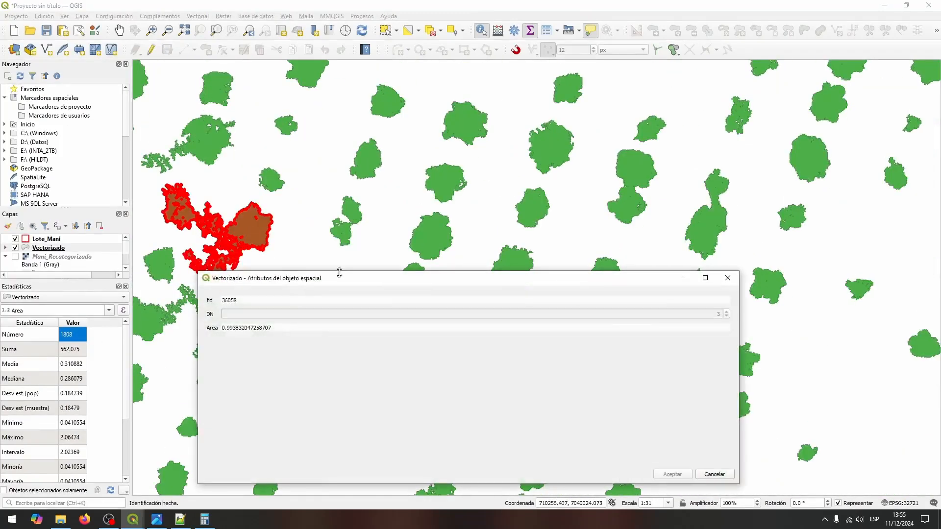
left_click(722, 282)
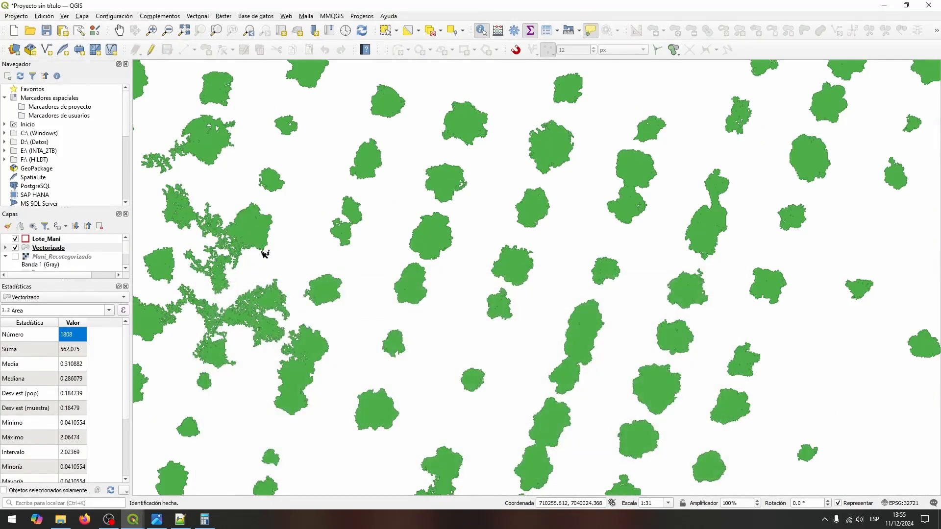
left_click(246, 229)
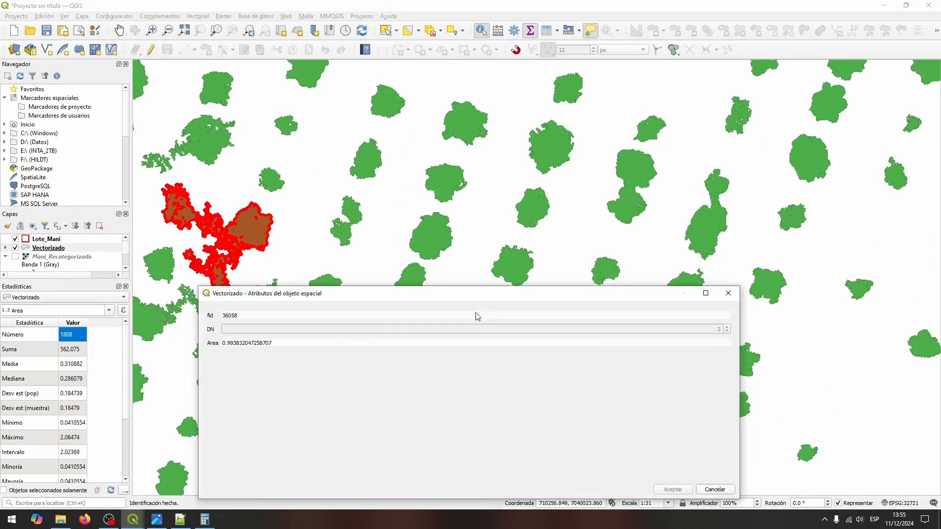
left_click(729, 293)
left_click(265, 312)
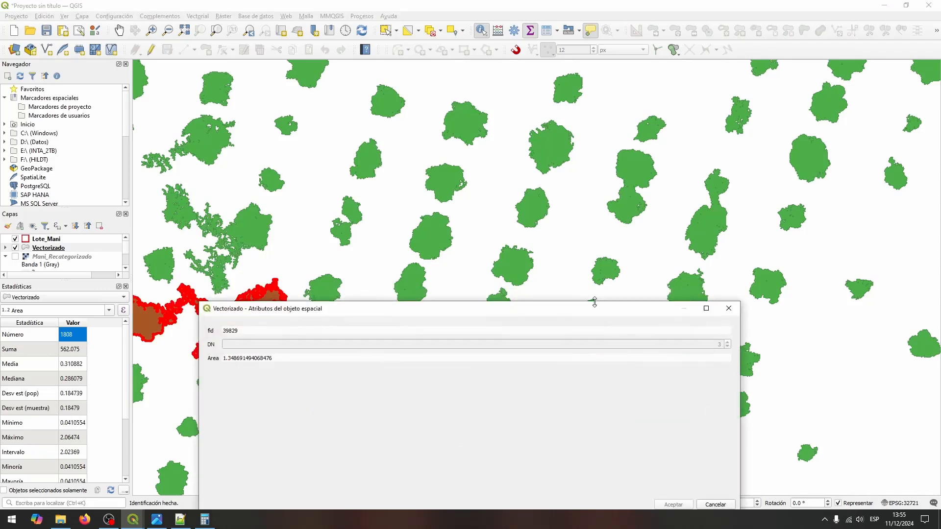
left_click(729, 309)
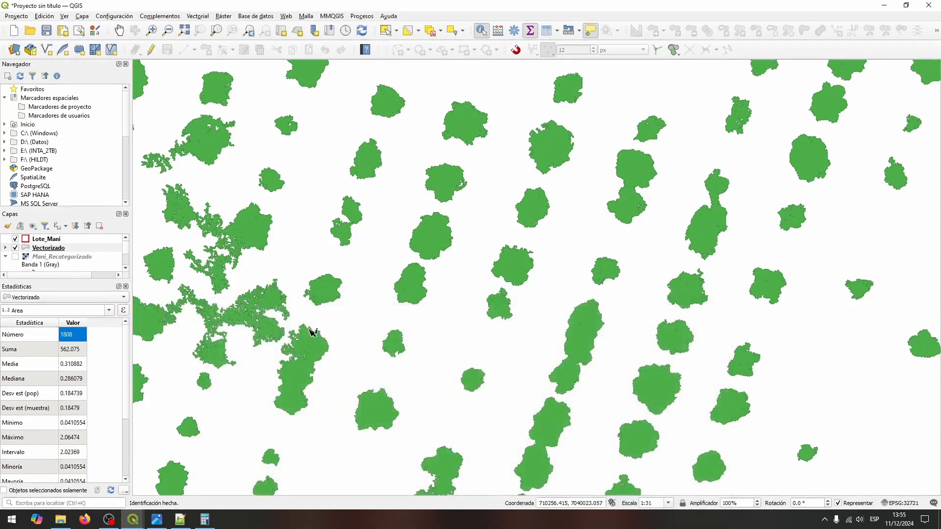
Step: Review the plant count note in Notepad++, then return to QGIS and identify a polygon that joins two neighbouring plants
key("alt+Tab")
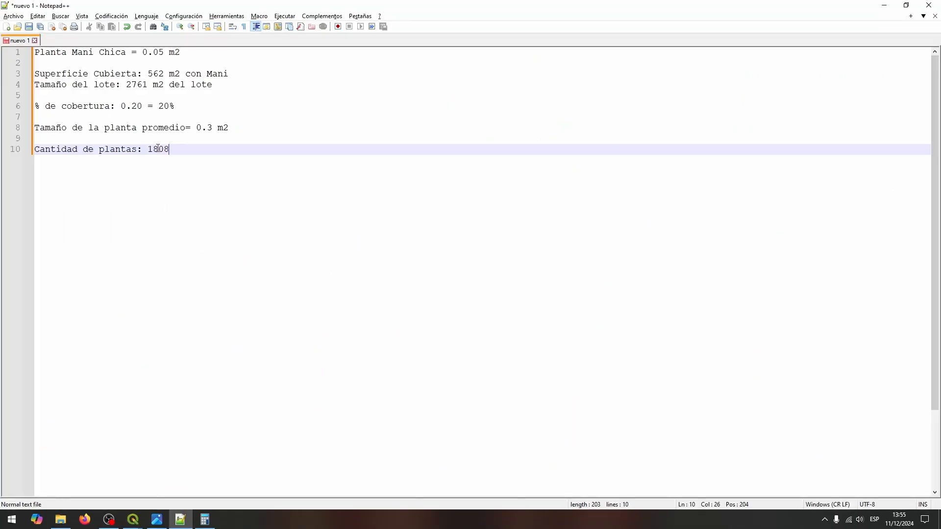
key("alt+Tab")
scroll(441, 204, "down", 2)
scroll(534, 199, "up", 2)
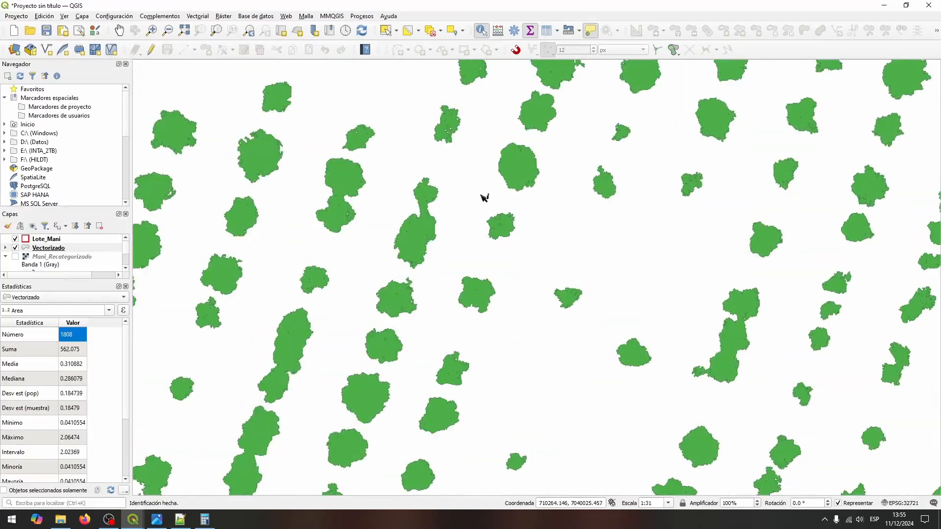
left_click(352, 189)
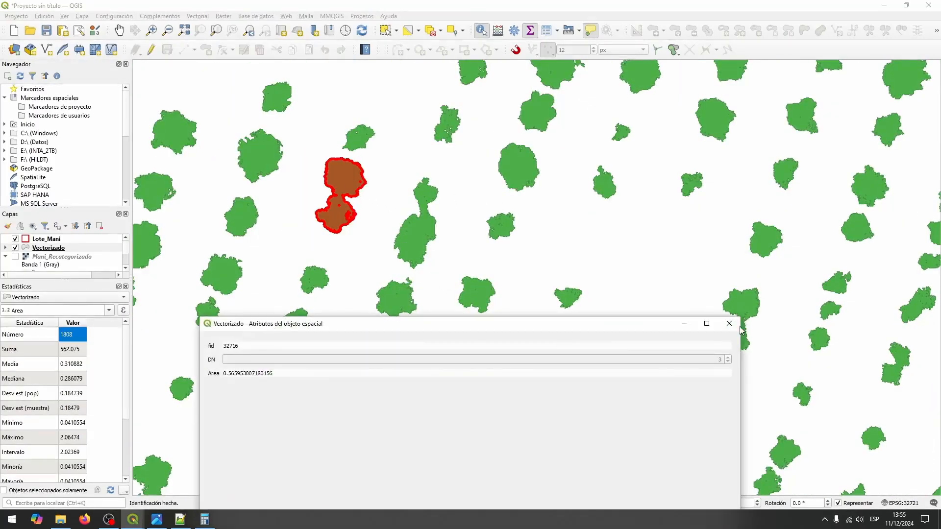
left_click(726, 326)
Step: Examine how the vectorized plants are distributed across the whole lot
scroll(418, 241, "down", 1)
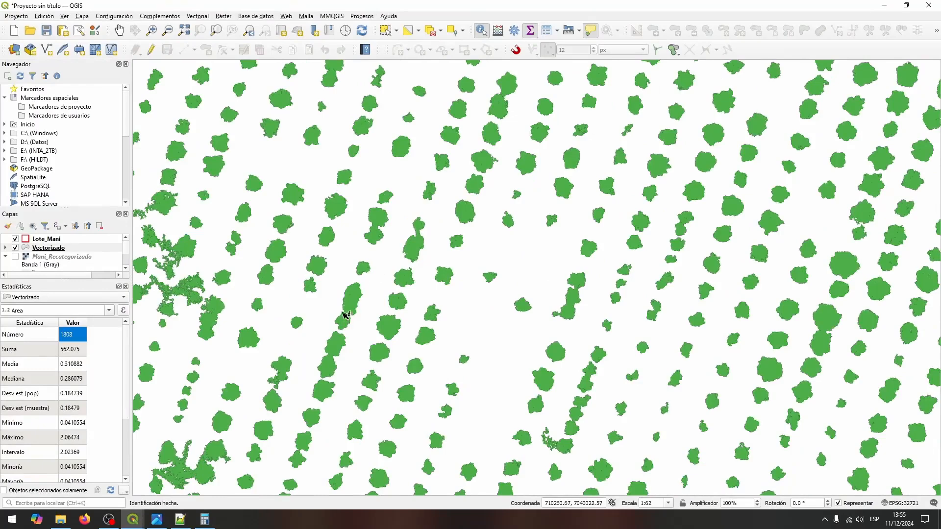
scroll(332, 373, "down", 1)
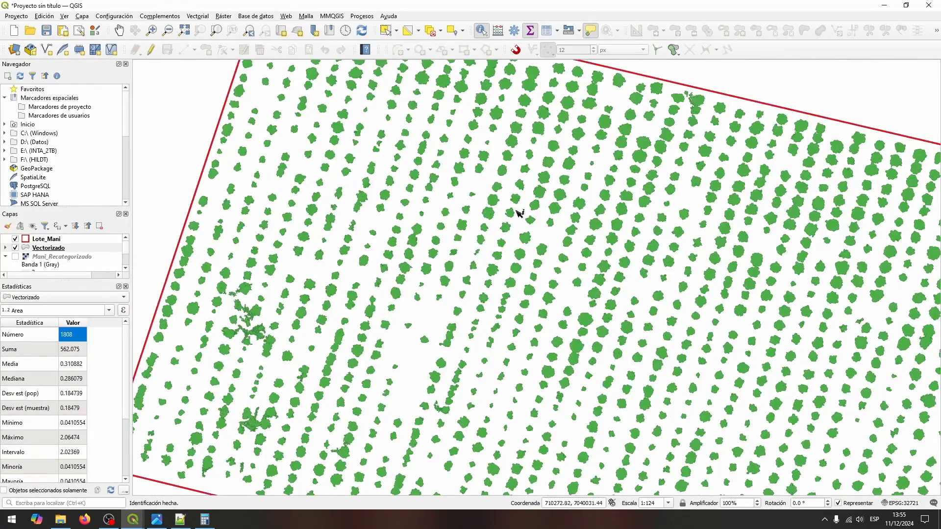
scroll(516, 199, "down", 1)
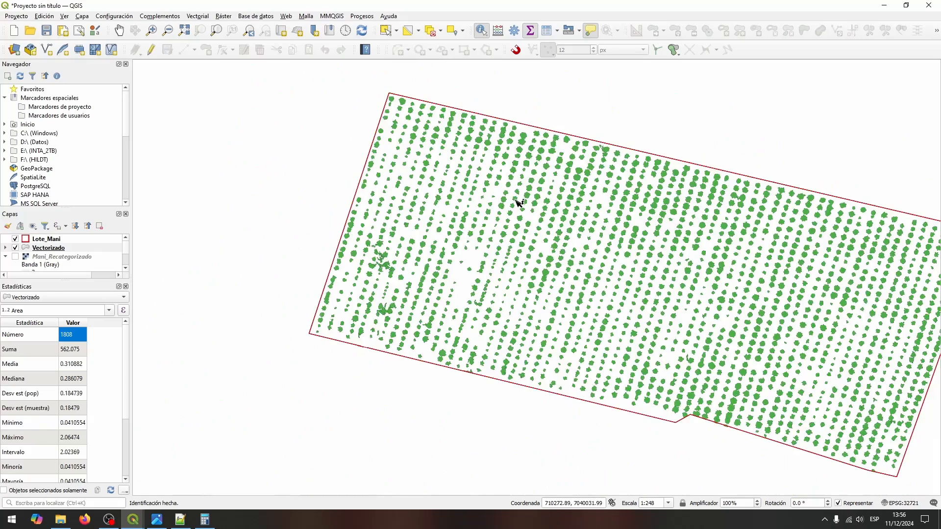
left_click_drag(592, 207, 383, 149)
scroll(577, 233, "up", 1)
scroll(547, 233, "down", 1)
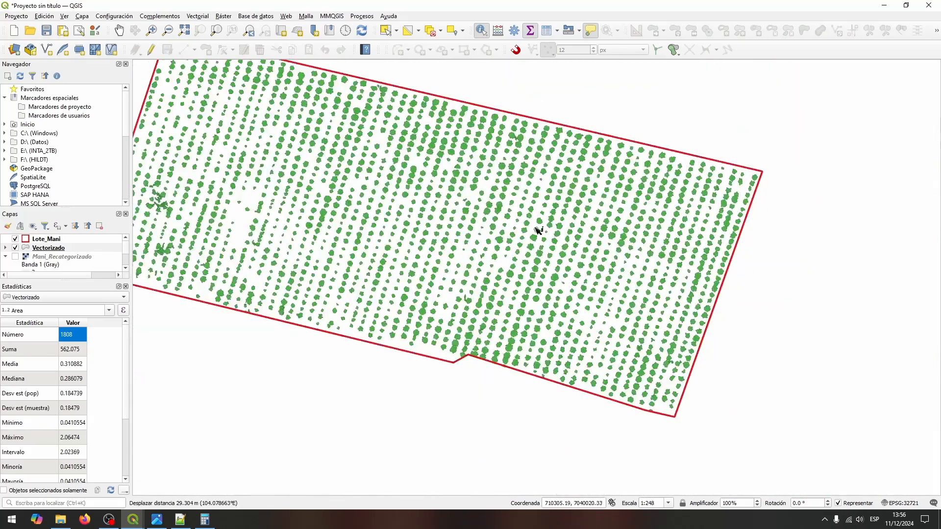
scroll(507, 208, "up", 1)
left_click_drag(504, 207, 628, 250)
scroll(629, 251, "down", 1)
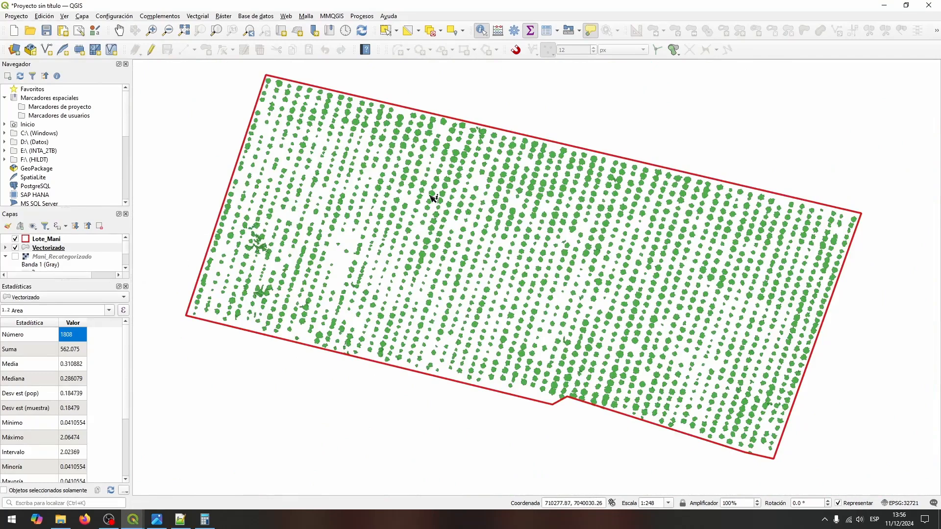
scroll(427, 206, "up", 1)
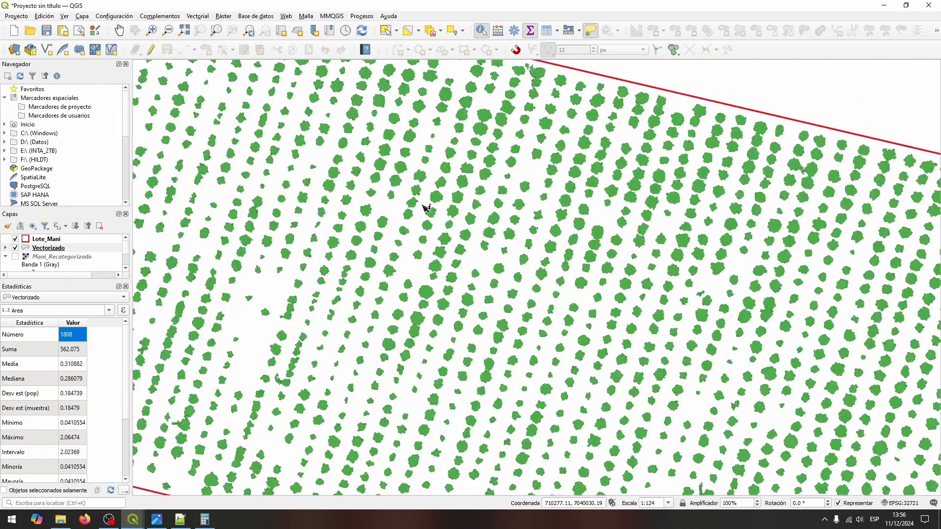
Step: Generate a temporary layer of centroids from the Vectorizado polygons, creating a centroid for each part
left_click(61, 249)
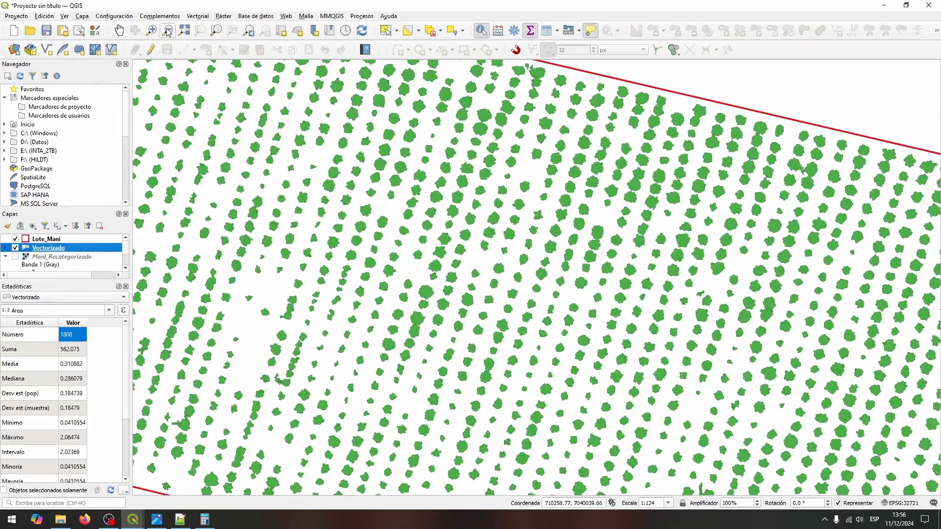
left_click(197, 17)
mouse_move(245, 30)
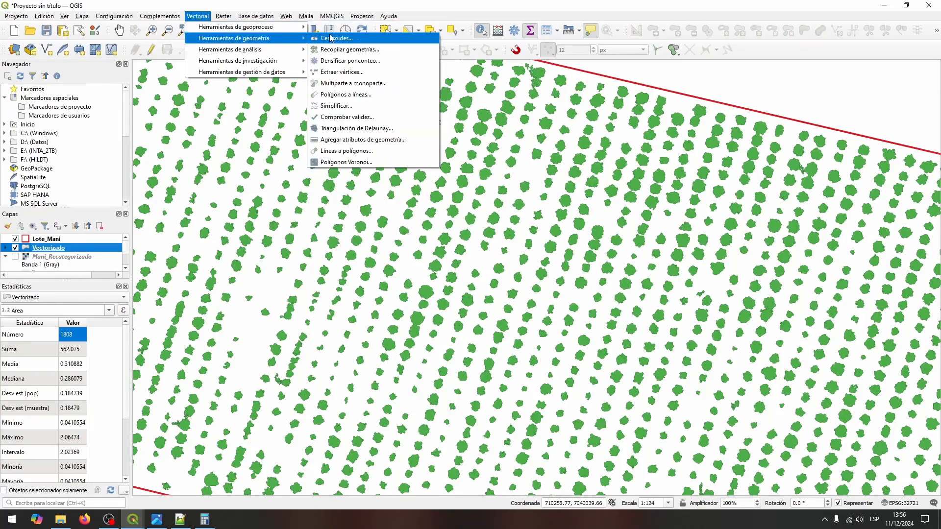
left_click(335, 40)
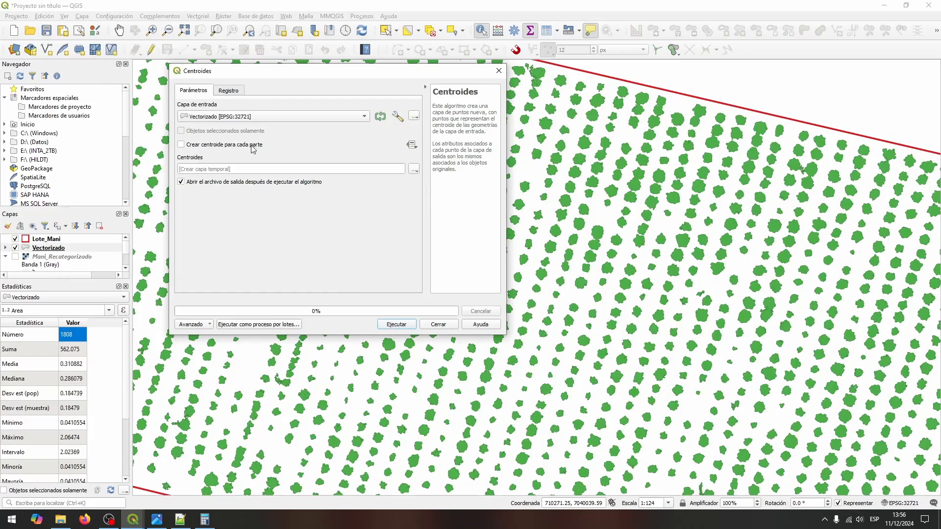
left_click(401, 326)
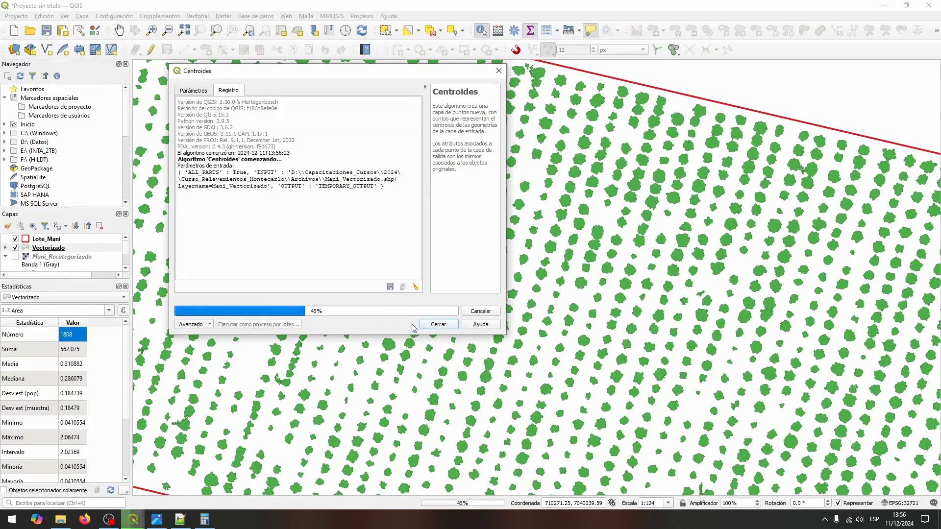
left_click(449, 325)
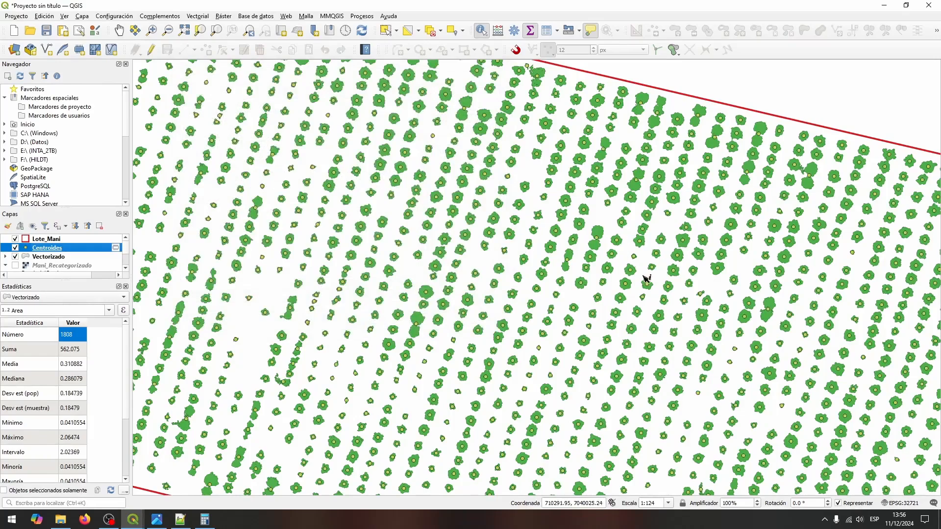
Step: Style the Centroides layer with the predefined diamond red marker so the points stand out on the plants
left_click_drag(341, 375, 601, 287)
scroll(370, 261, "up", 1)
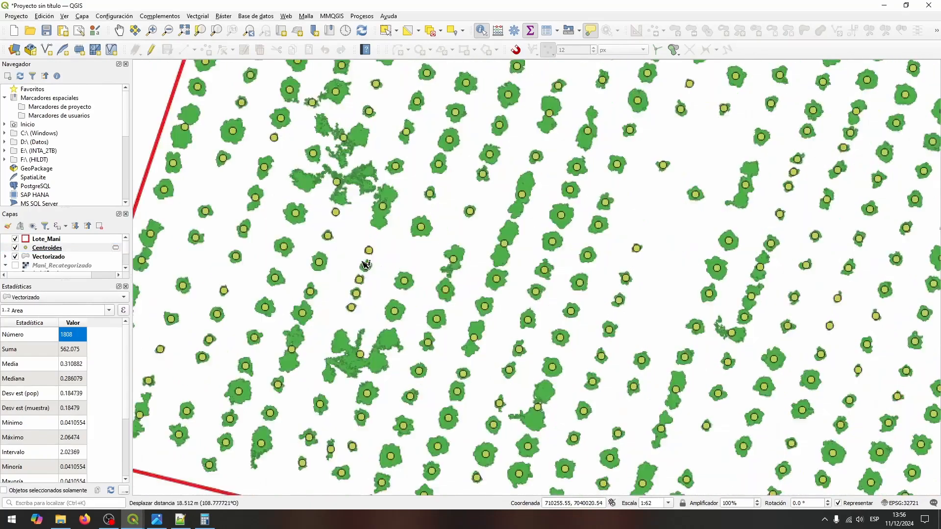
scroll(376, 343, "down", 1)
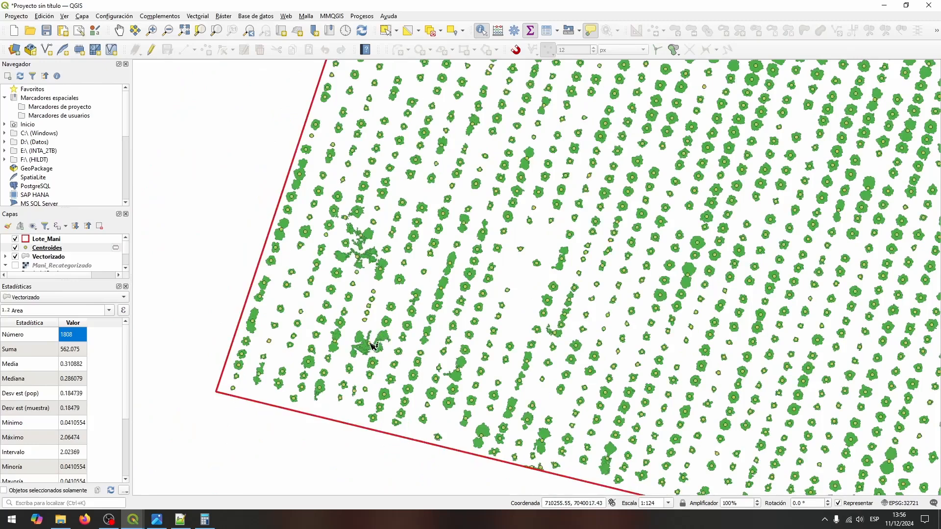
left_click_drag(490, 223, 384, 336)
scroll(433, 227, "up", 1)
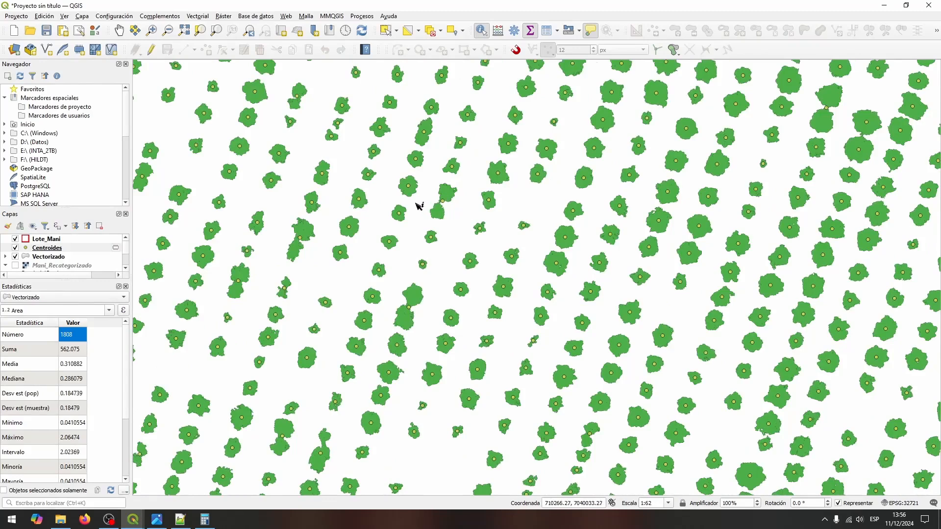
scroll(436, 203, "up", 2)
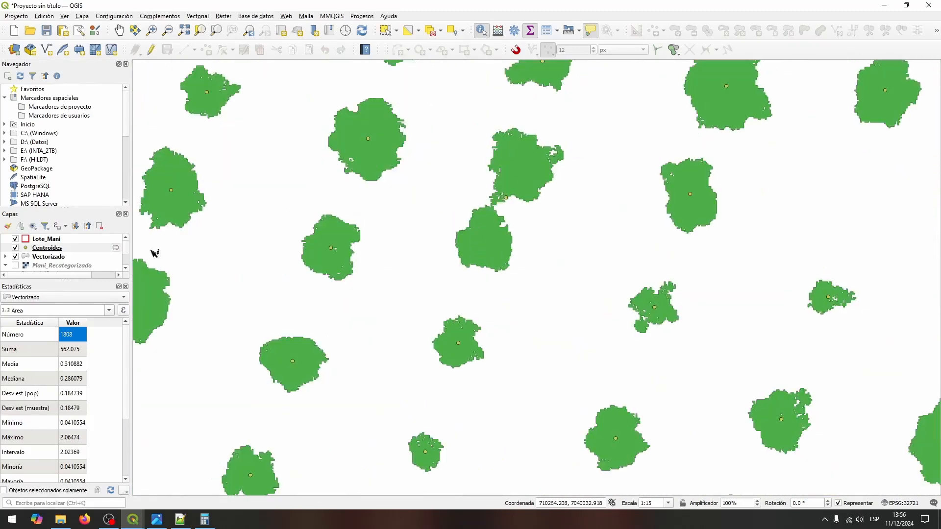
left_click(61, 251)
right_click(62, 254)
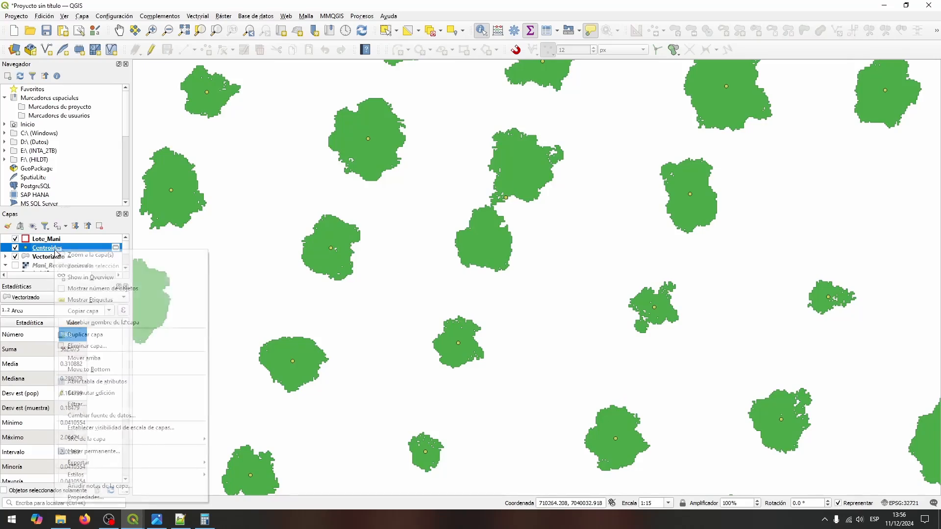
left_click(84, 497)
left_click(166, 99)
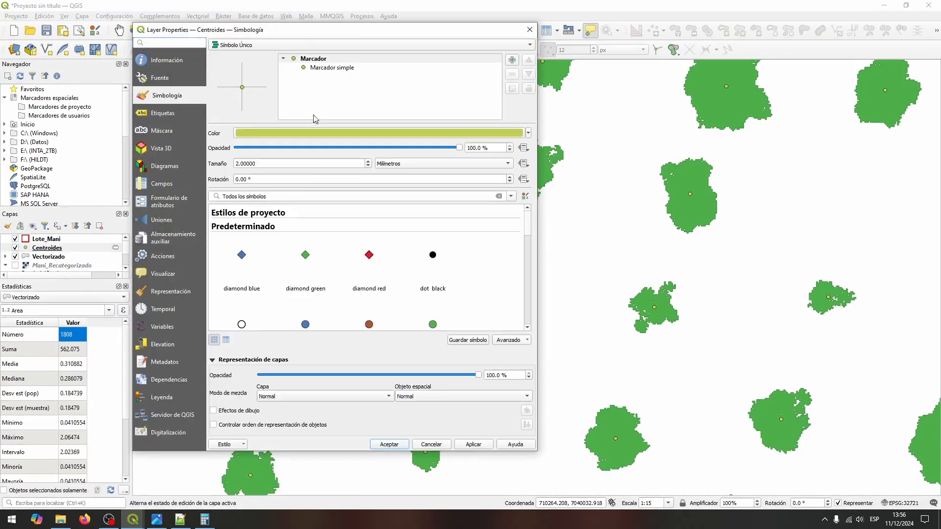
left_click(354, 249)
left_click(405, 445)
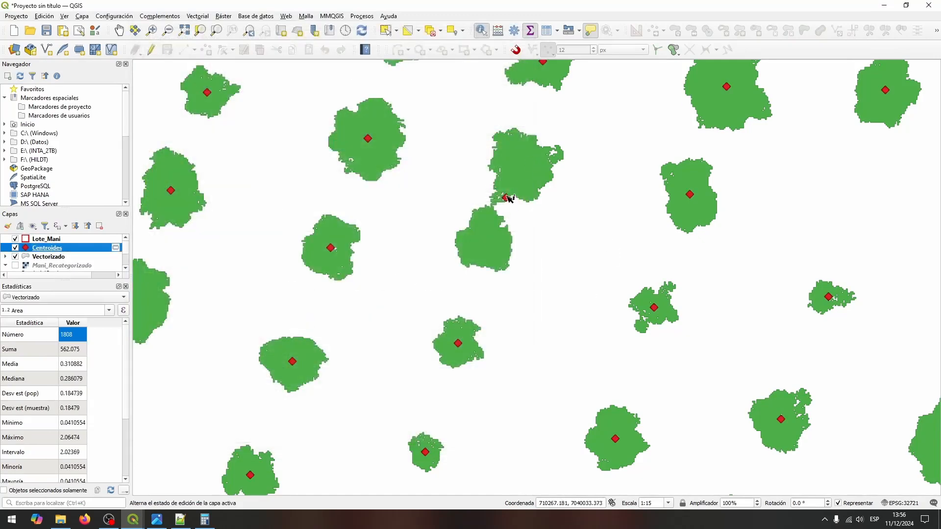
Step: Examine where the centroids fall on single and merged plants, from close up to the whole lot
scroll(494, 210, "up", 2)
scroll(478, 194, "down", 3)
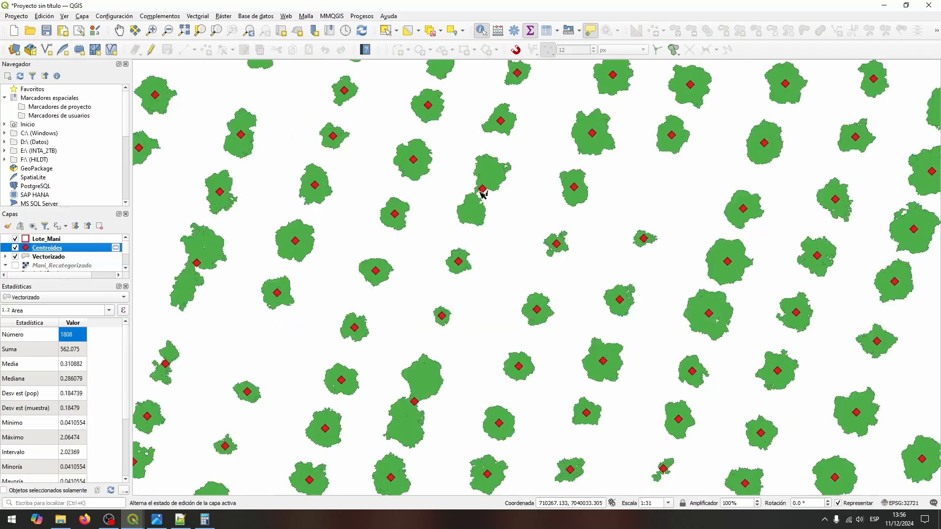
scroll(489, 177, "down", 1)
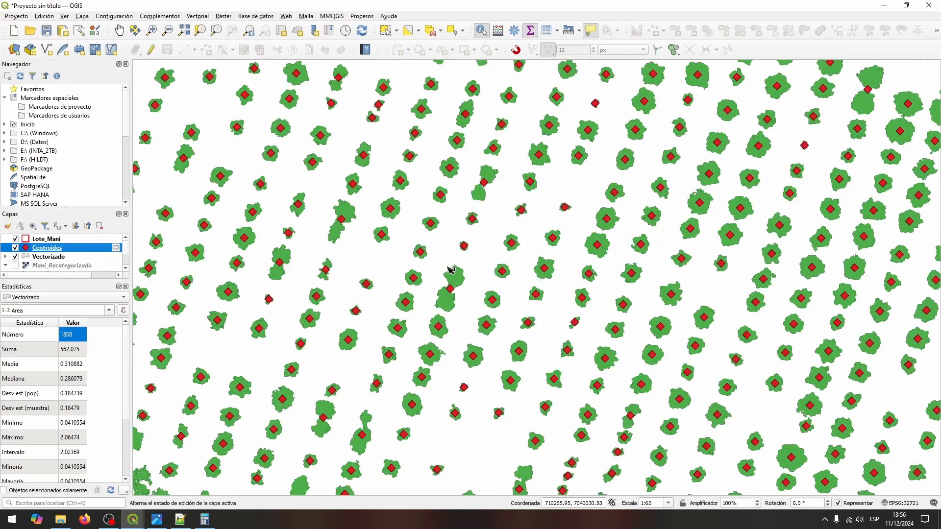
scroll(363, 212, "down", 3)
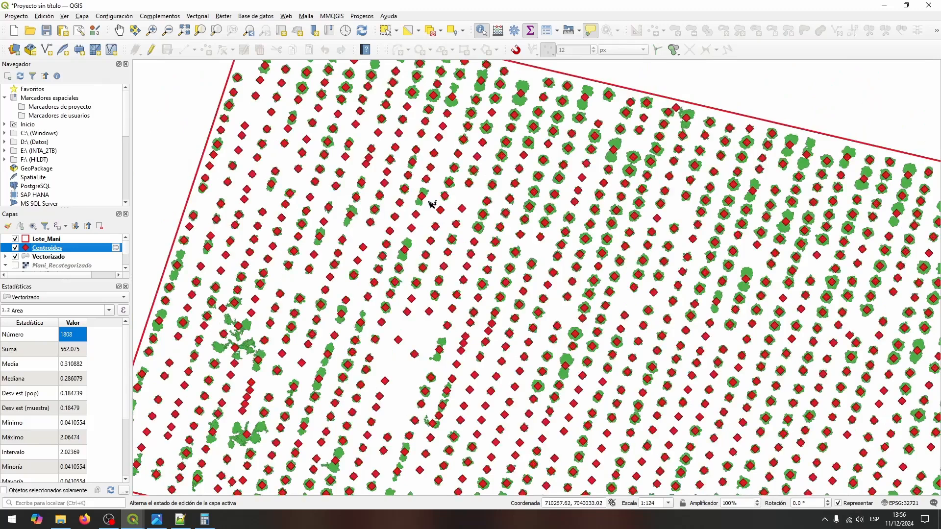
scroll(546, 284, "up", 3)
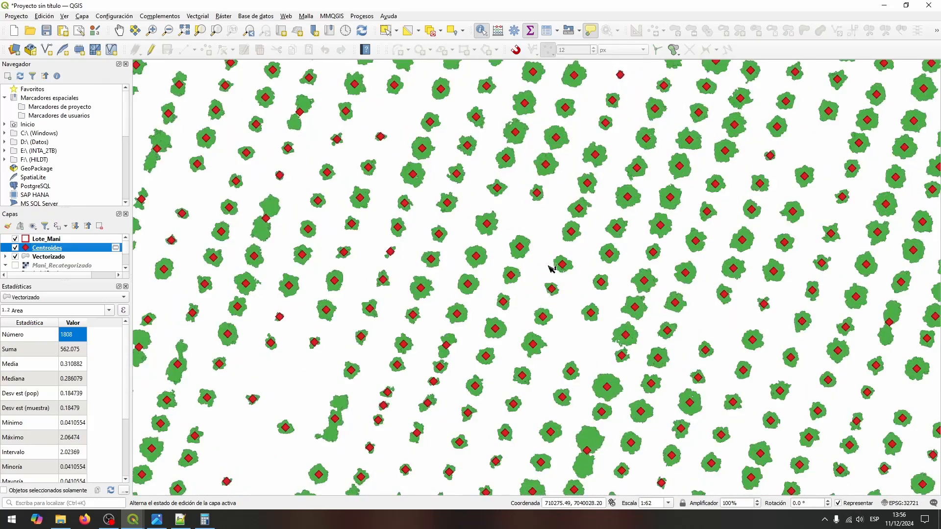
left_click_drag(577, 259, 372, 228)
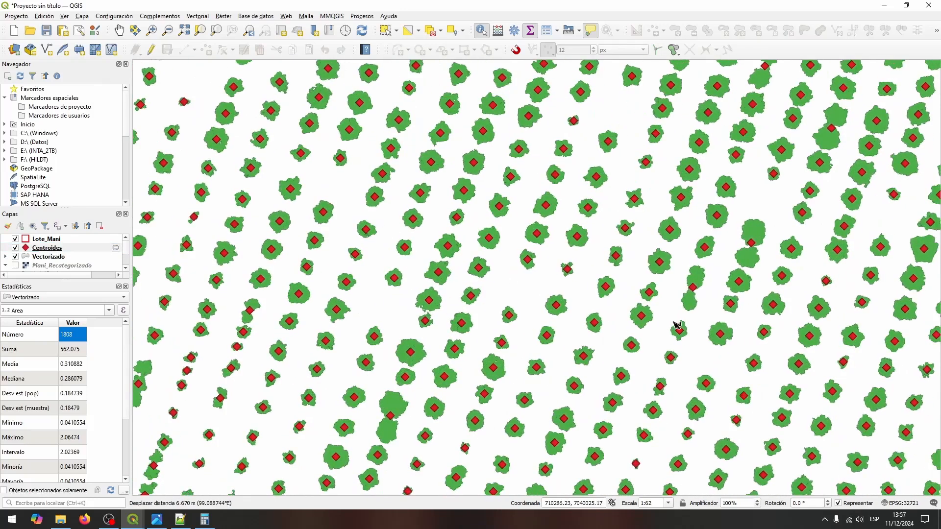
left_click_drag(677, 325, 540, 237)
scroll(559, 272, "down", 1)
scroll(567, 281, "up", 1)
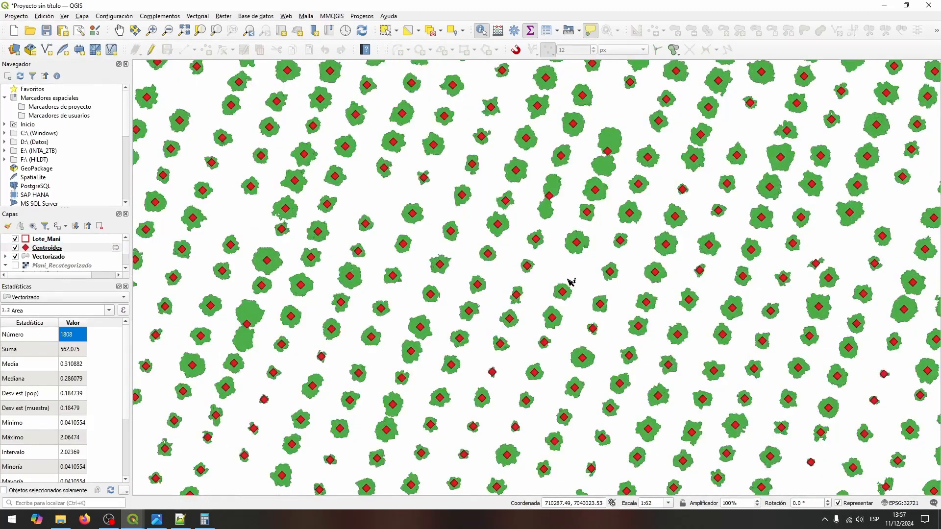
scroll(571, 282, "down", 4)
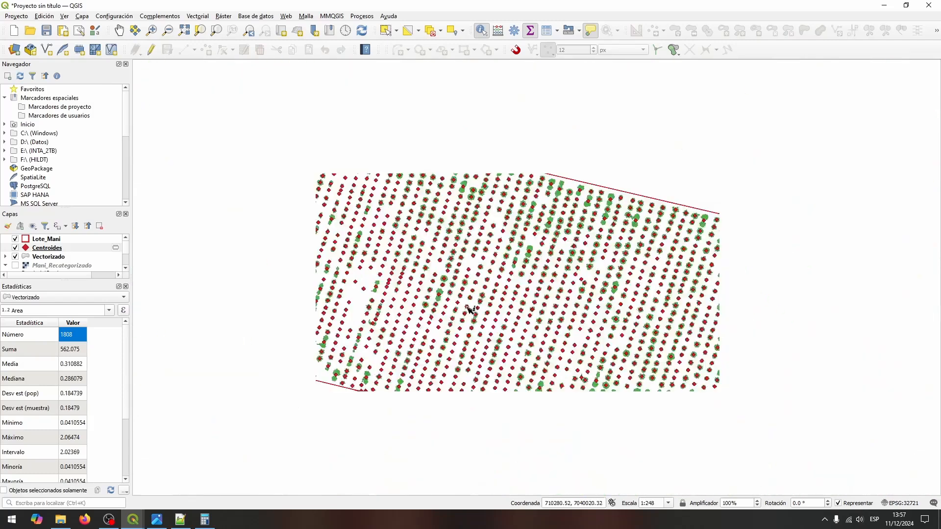
Step: Review the full list of lot measurements in Notepad++, then return to QGIS and inspect the centroids over the plants
left_click(181, 521)
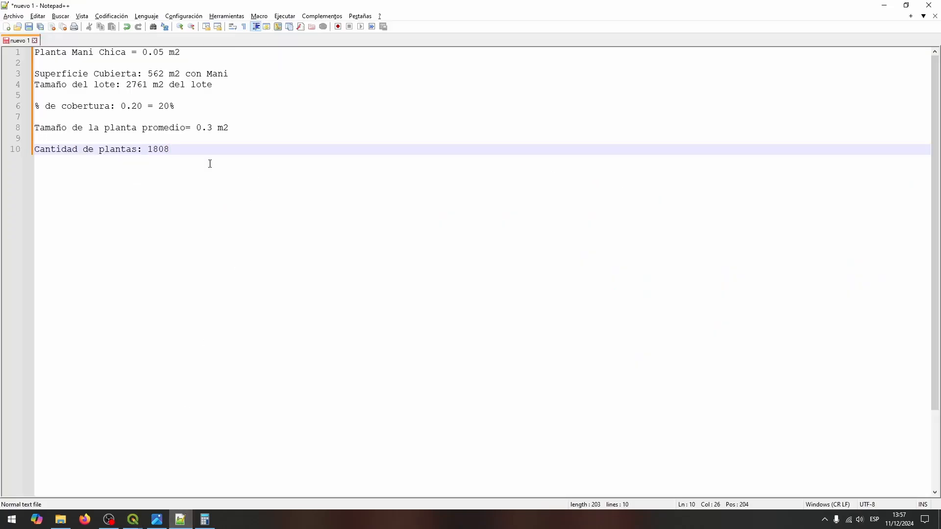
left_click_drag(169, 150, 23, 59)
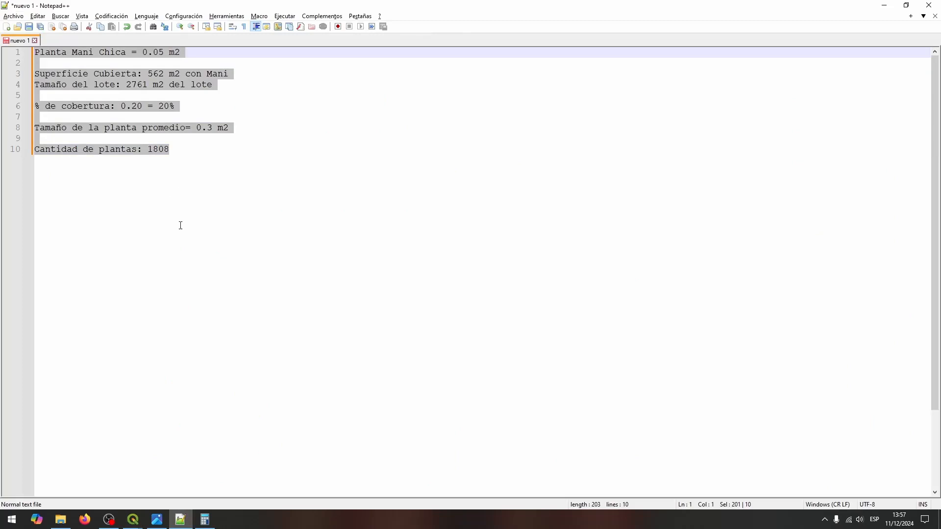
left_click(202, 173)
key("alt+Tab")
scroll(524, 346, "up", 1)
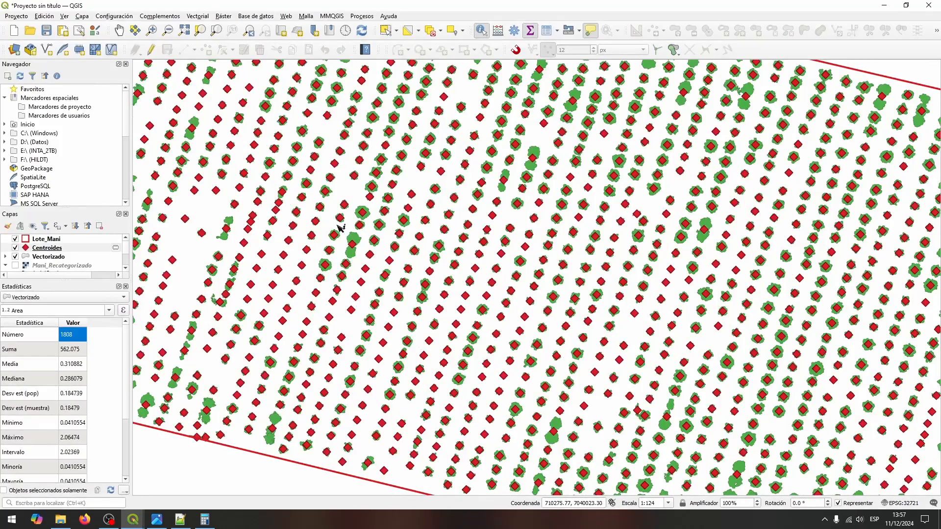
scroll(318, 238, "up", 1)
scroll(319, 241, "down", 1)
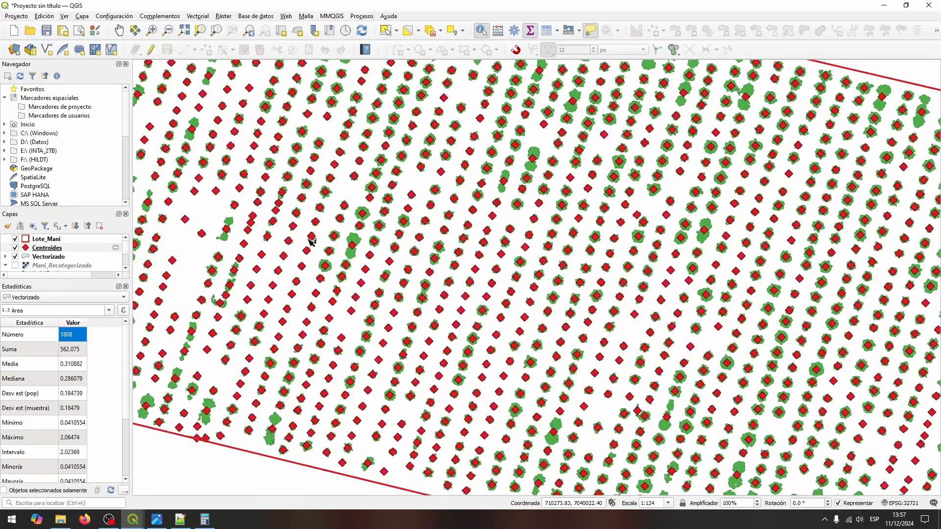
mouse_move(311, 241)
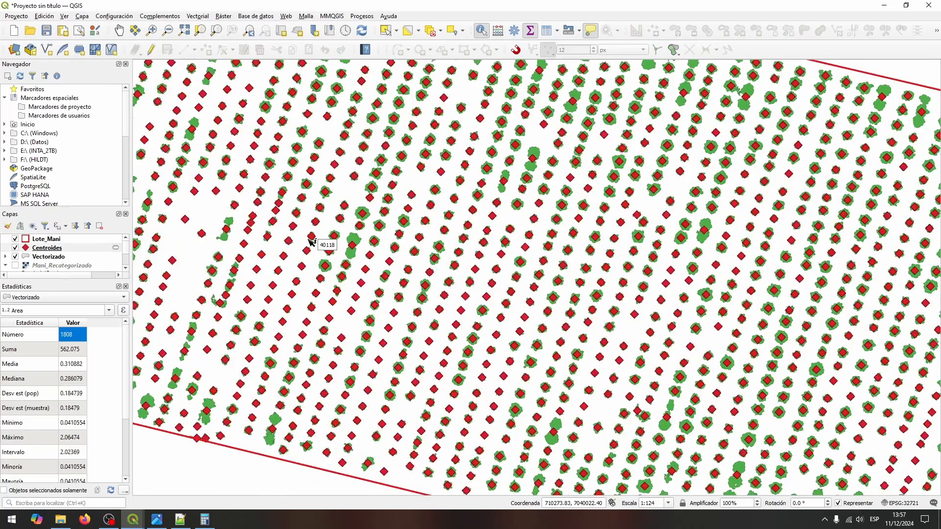